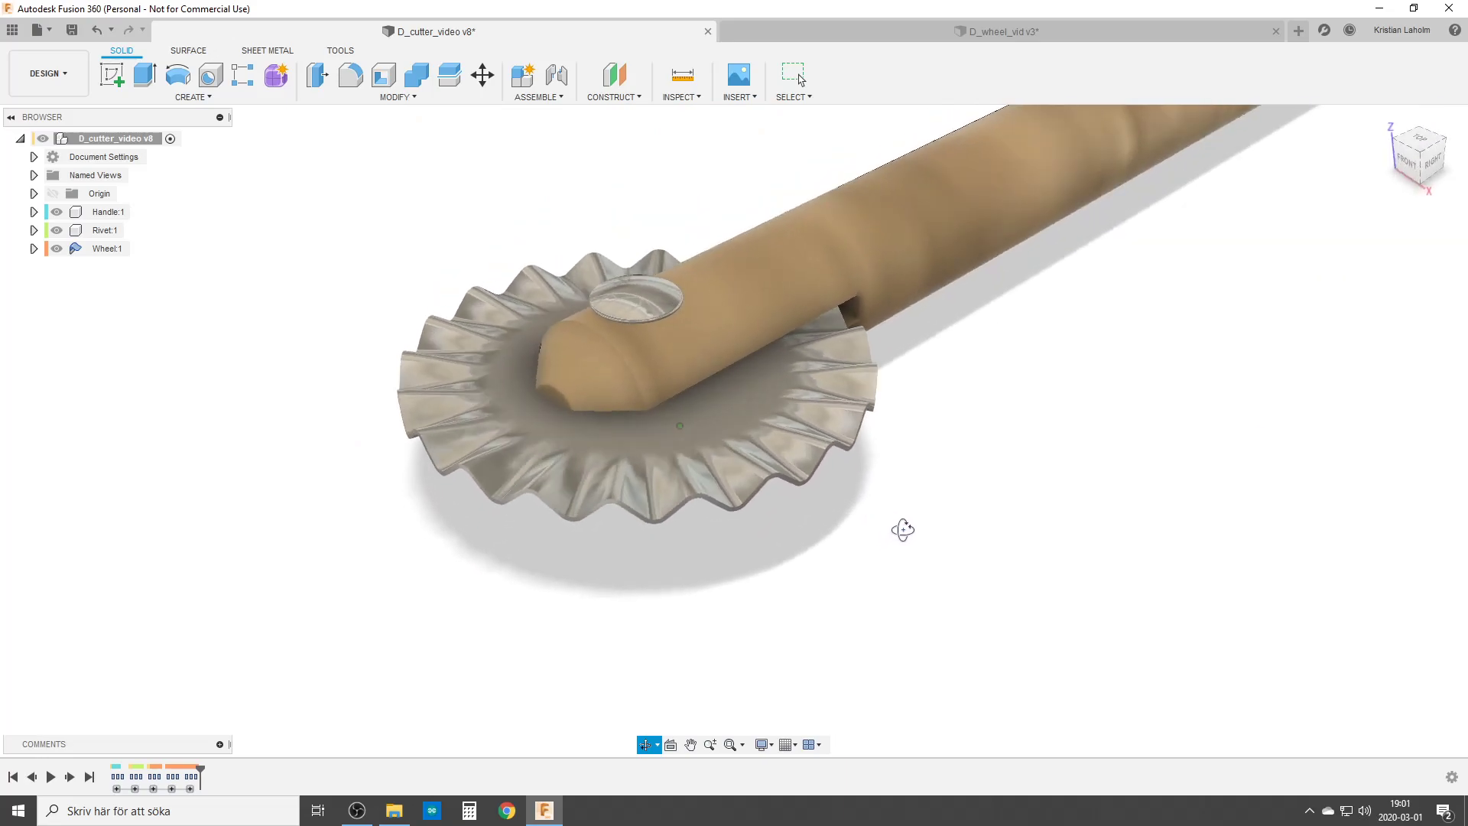
{"action": "key", "text": "Escape"}
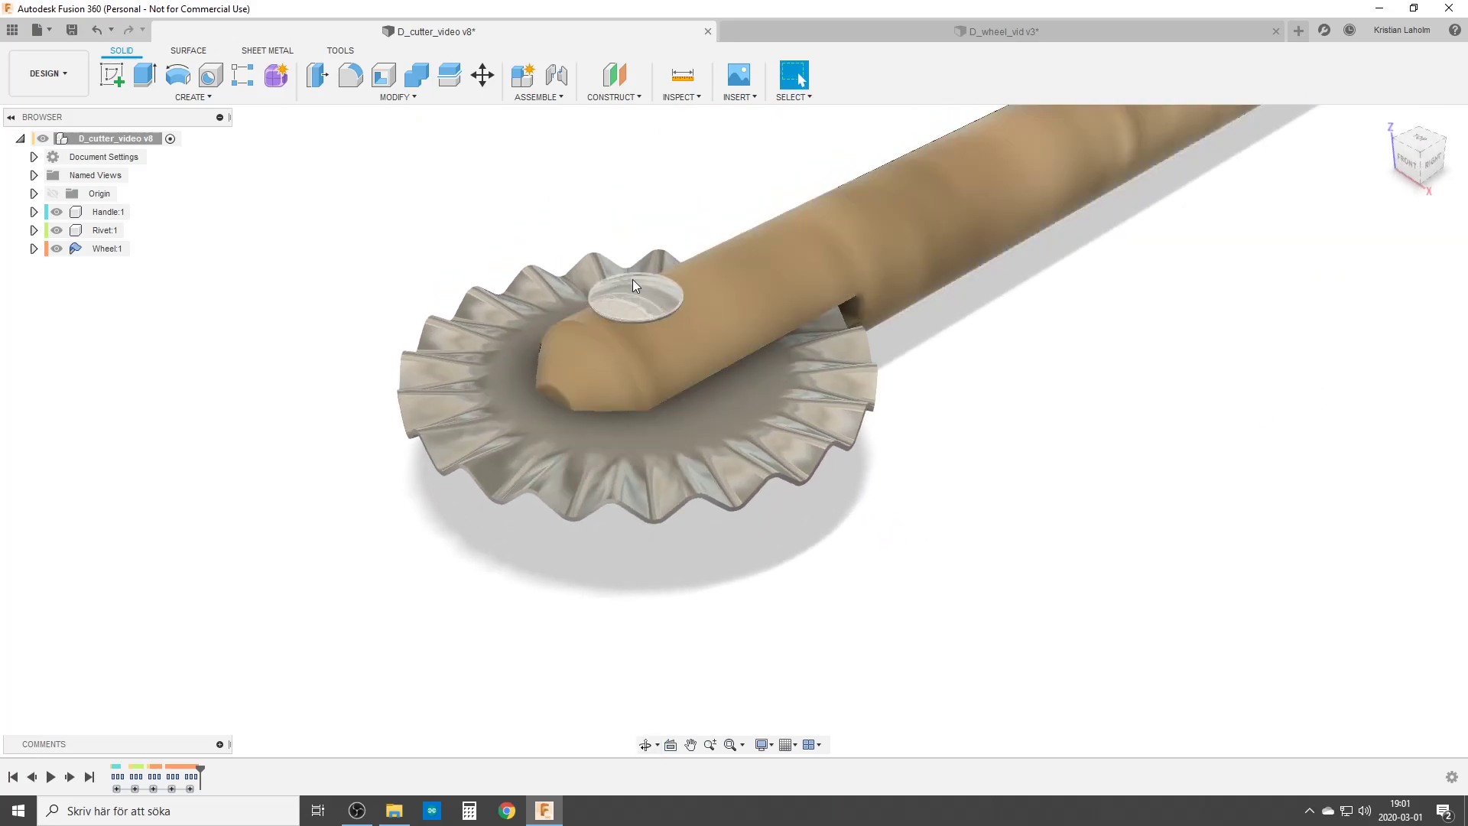
{"action": "scroll", "coordinate": [993, 482], "scroll_direction": "down", "scroll_amount": 3}
{"action": "middle_click_drag", "start_coordinate": [993, 482], "coordinate": [1038, 490]}
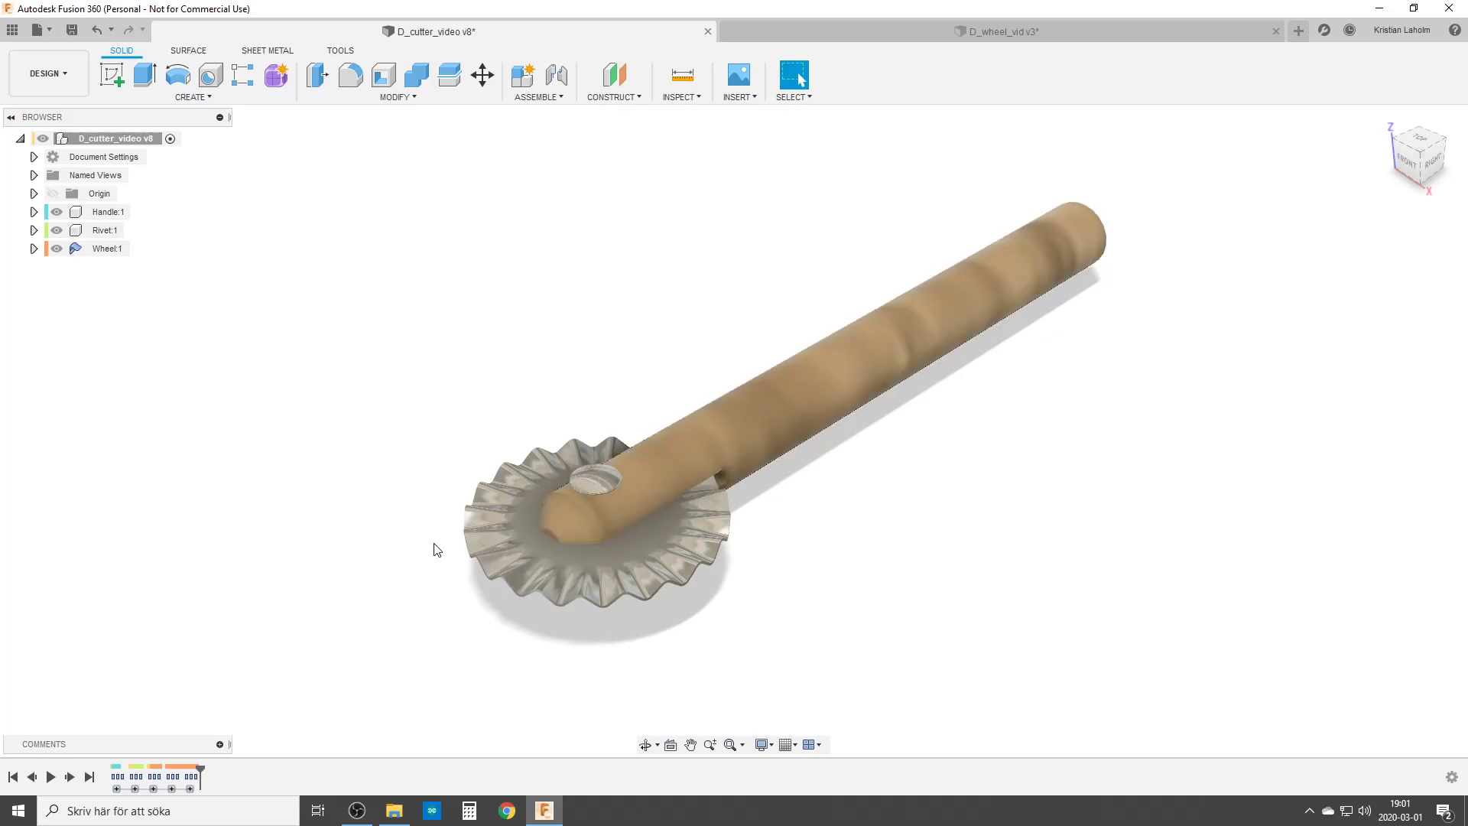
Switch to the D_wheel_vid design and create a new component named Handle.
{"action": "left_click", "coordinate": [966, 31]}
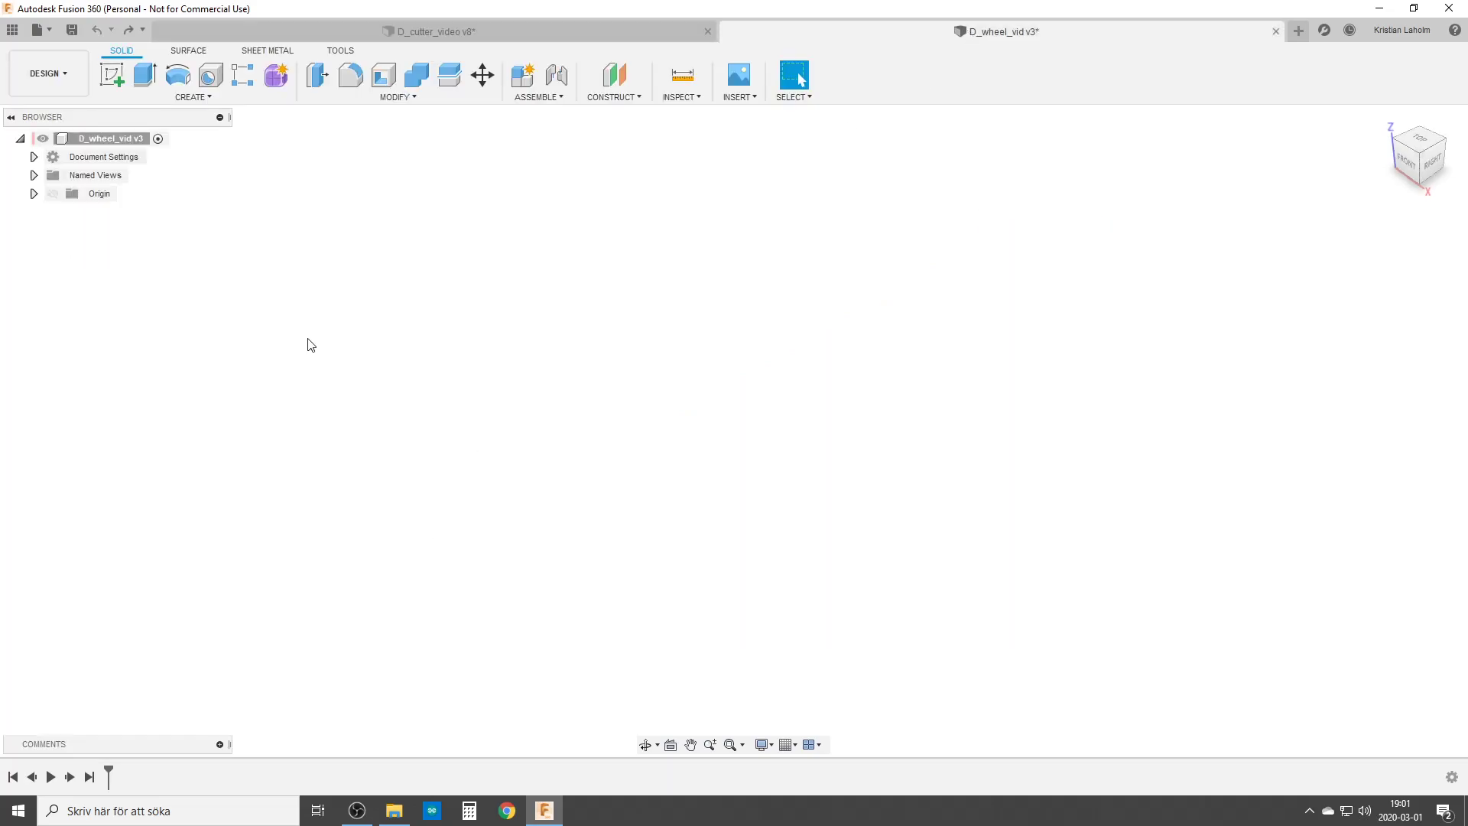
{"action": "right_click", "coordinate": [104, 140]}
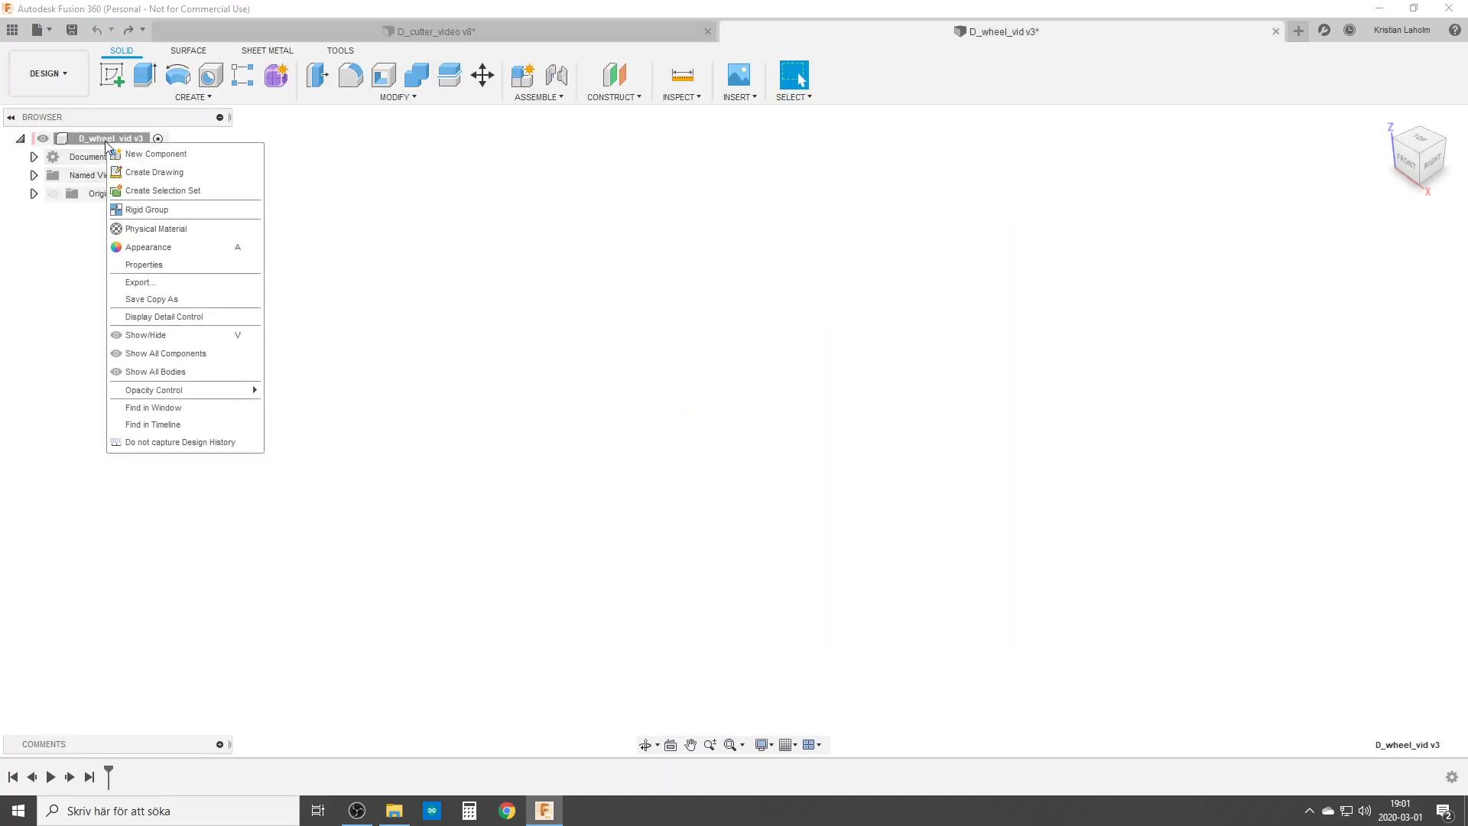
{"action": "left_click", "coordinate": [181, 160]}
{"action": "left_click", "coordinate": [111, 215]}
{"action": "double_click", "coordinate": [142, 218]}
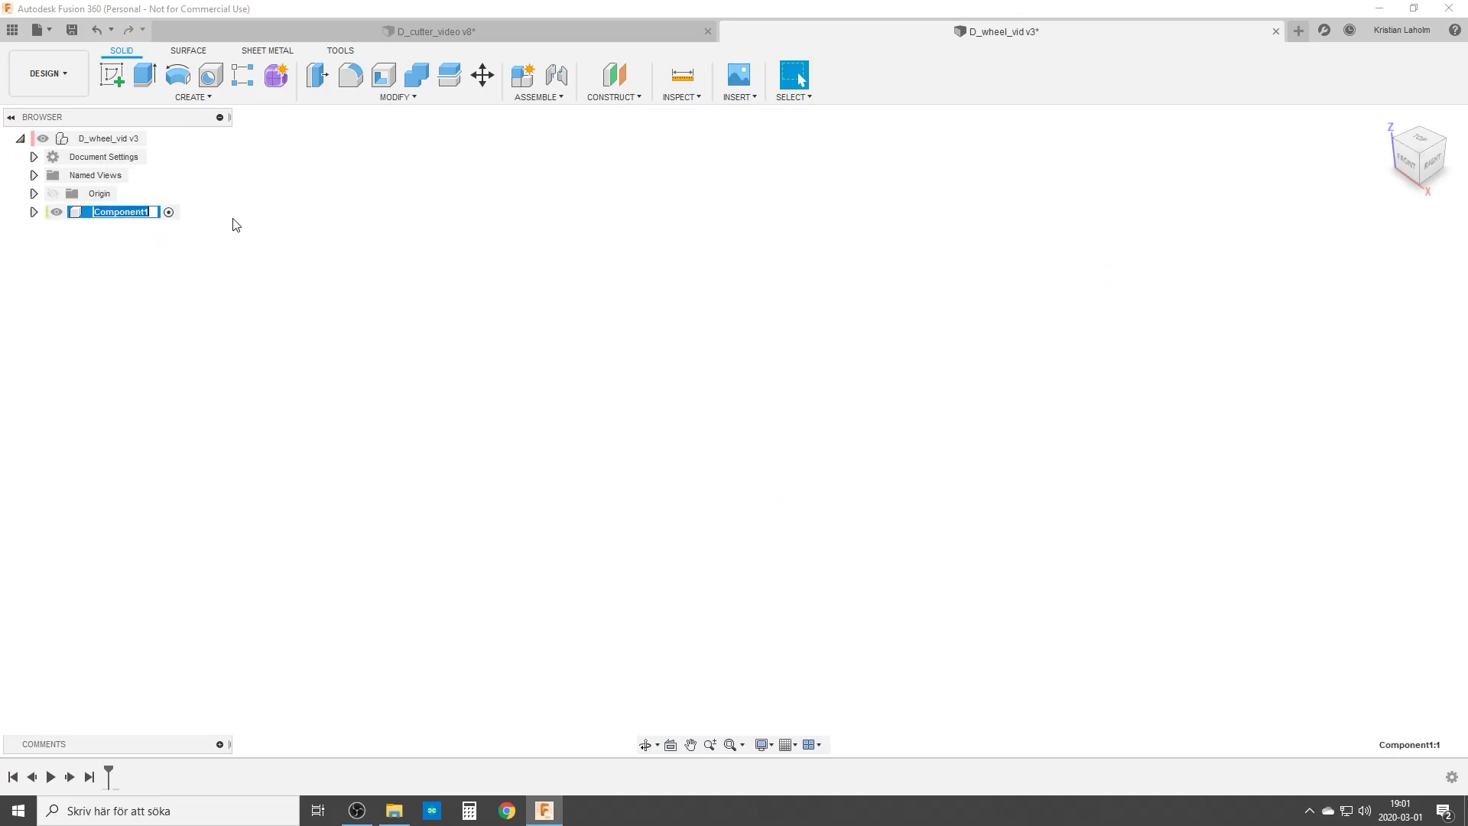
{"action": "type", "text": "H"}
{"action": "key", "text": "Return"}
Sketch a 10 mm diameter circle centred on the origin of the front plane.
{"action": "left_click", "coordinate": [112, 74]}
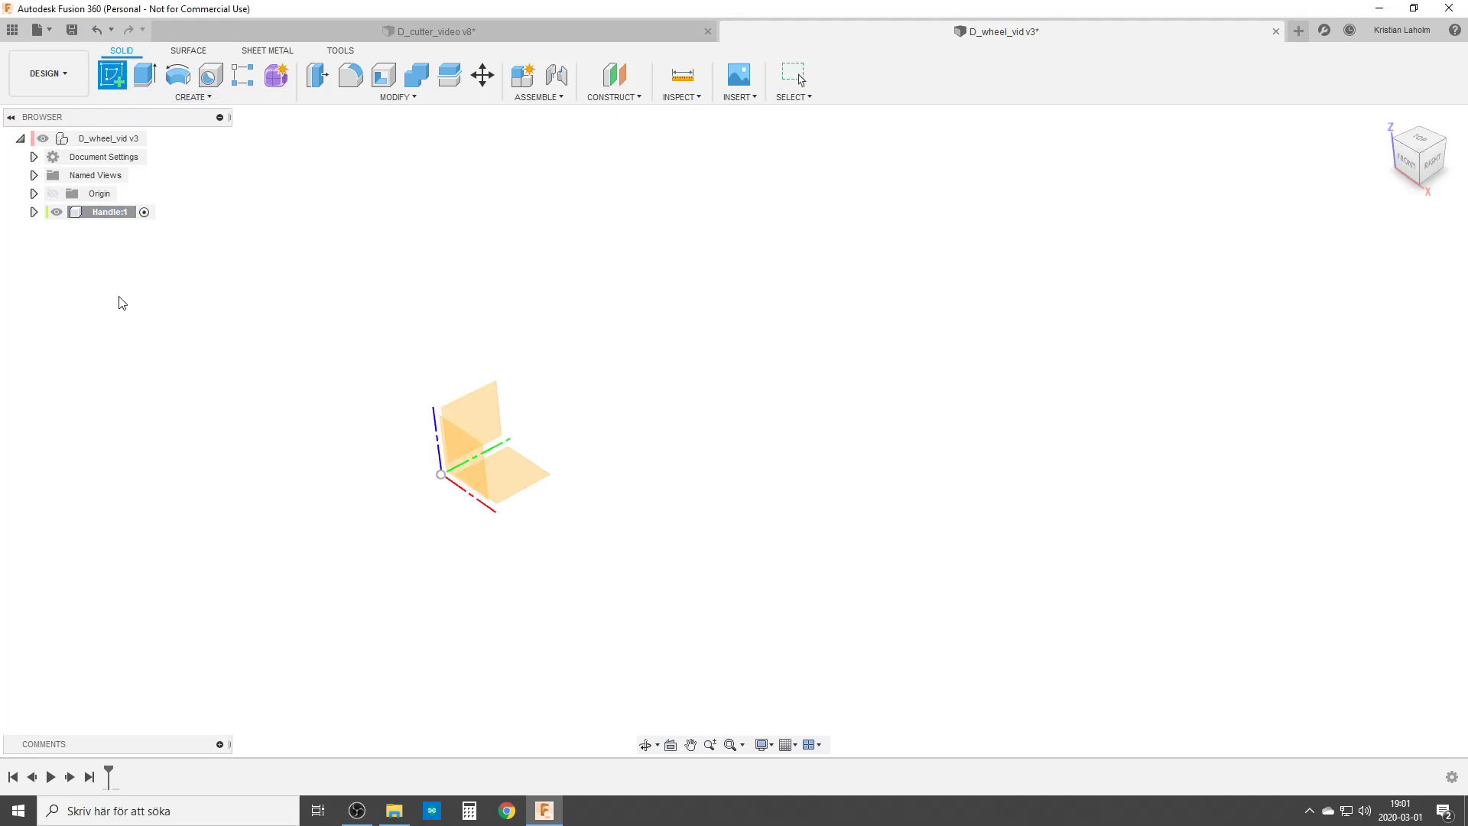
{"action": "left_click", "coordinate": [475, 462]}
{"action": "key", "text": "c"}
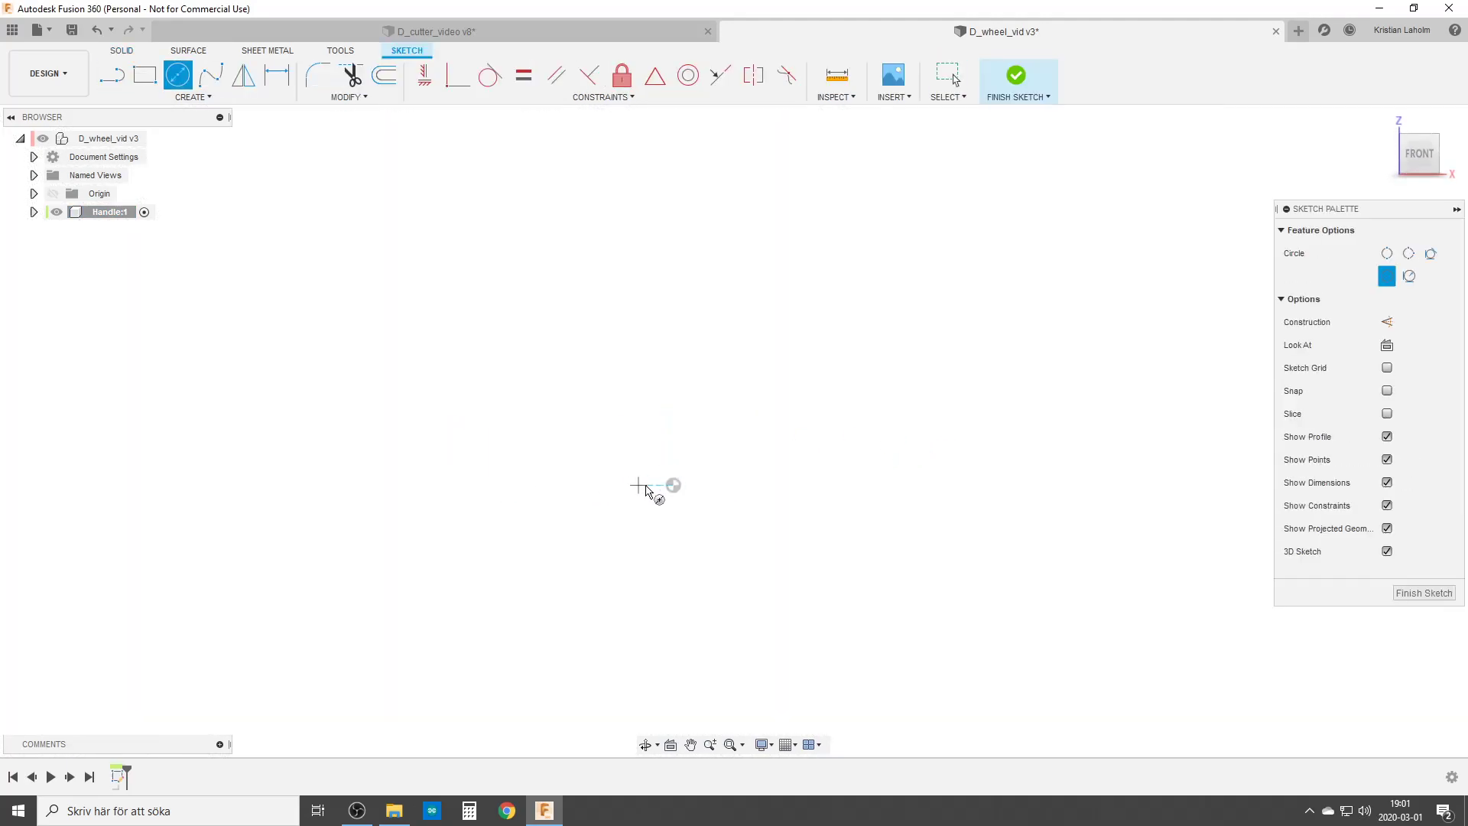
{"action": "left_click", "coordinate": [672, 484]}
{"action": "type", "text": "10"}
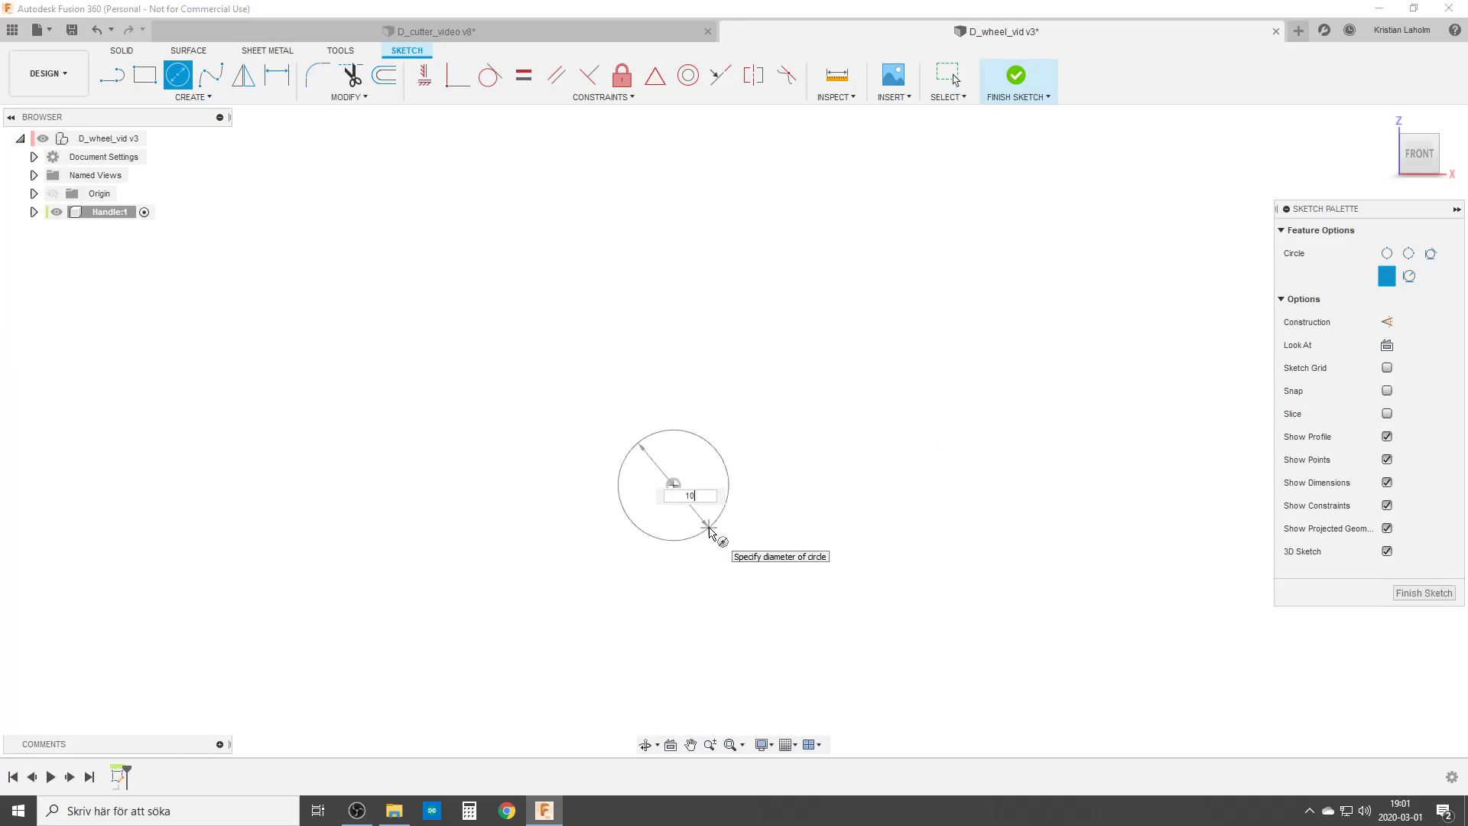
{"action": "key", "text": "Return"}
{"action": "key", "text": "Escape"}
Add a centre rectangle at the circle's centre, 12 mm wide and 1,5+,2+,2+,2 mm high, and finish the sketch.
{"action": "left_click", "coordinate": [145, 74]}
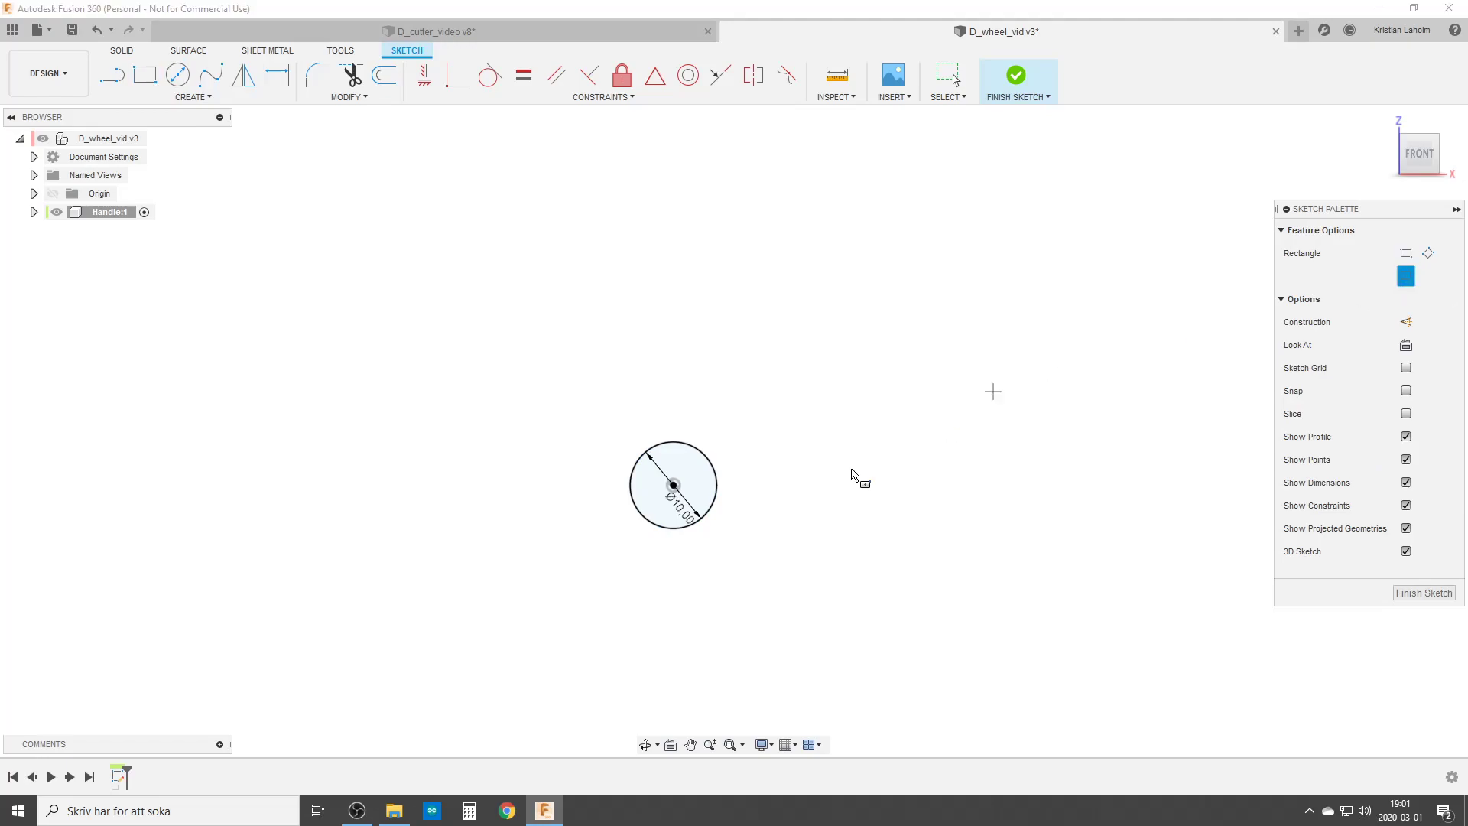
{"action": "scroll", "coordinate": [704, 552], "scroll_direction": "up", "scroll_amount": 2}
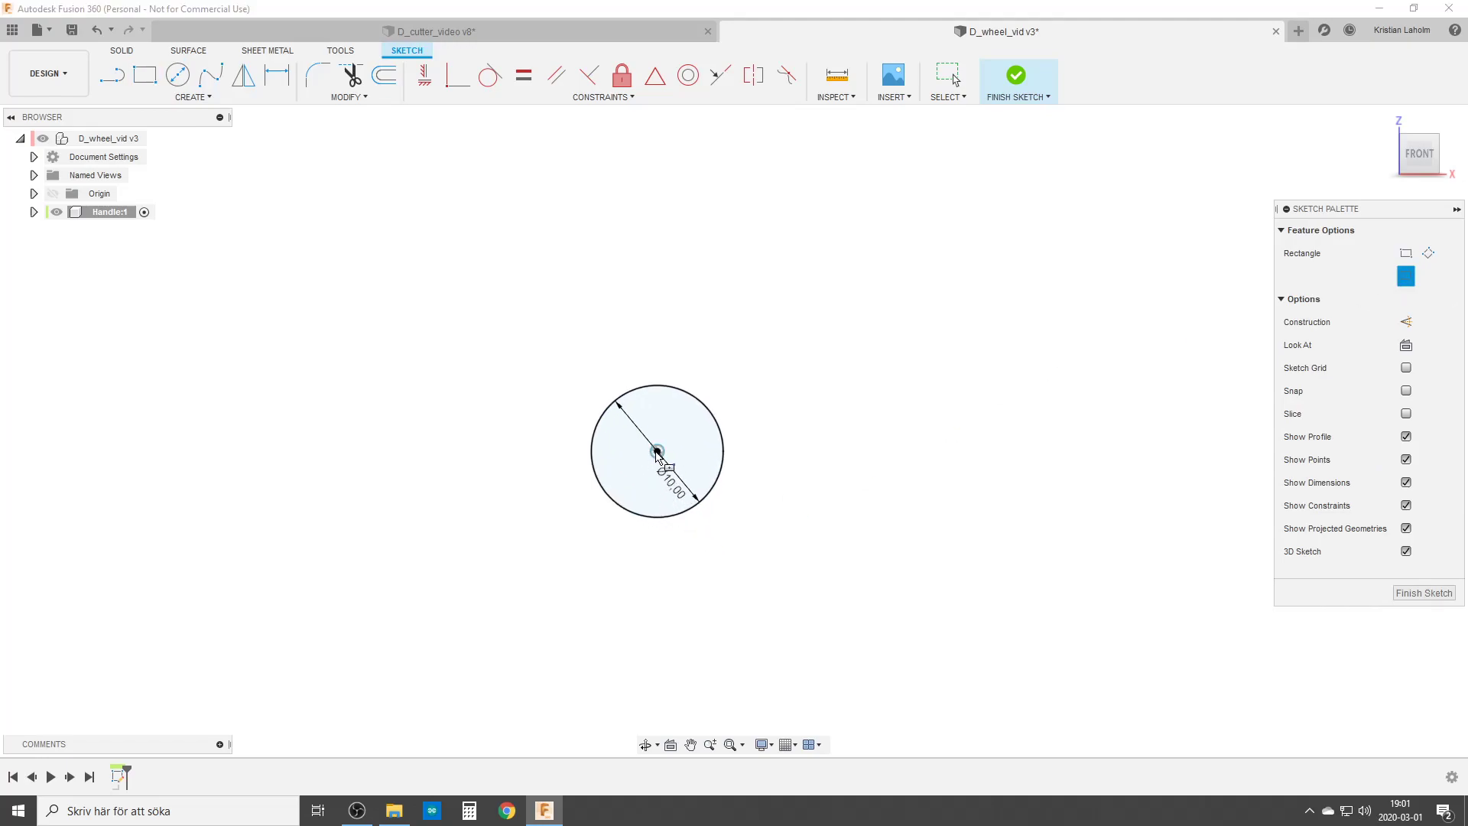
{"action": "left_click", "coordinate": [657, 451]}
{"action": "type", "text": "12"}
{"action": "key", "text": "Tab"}
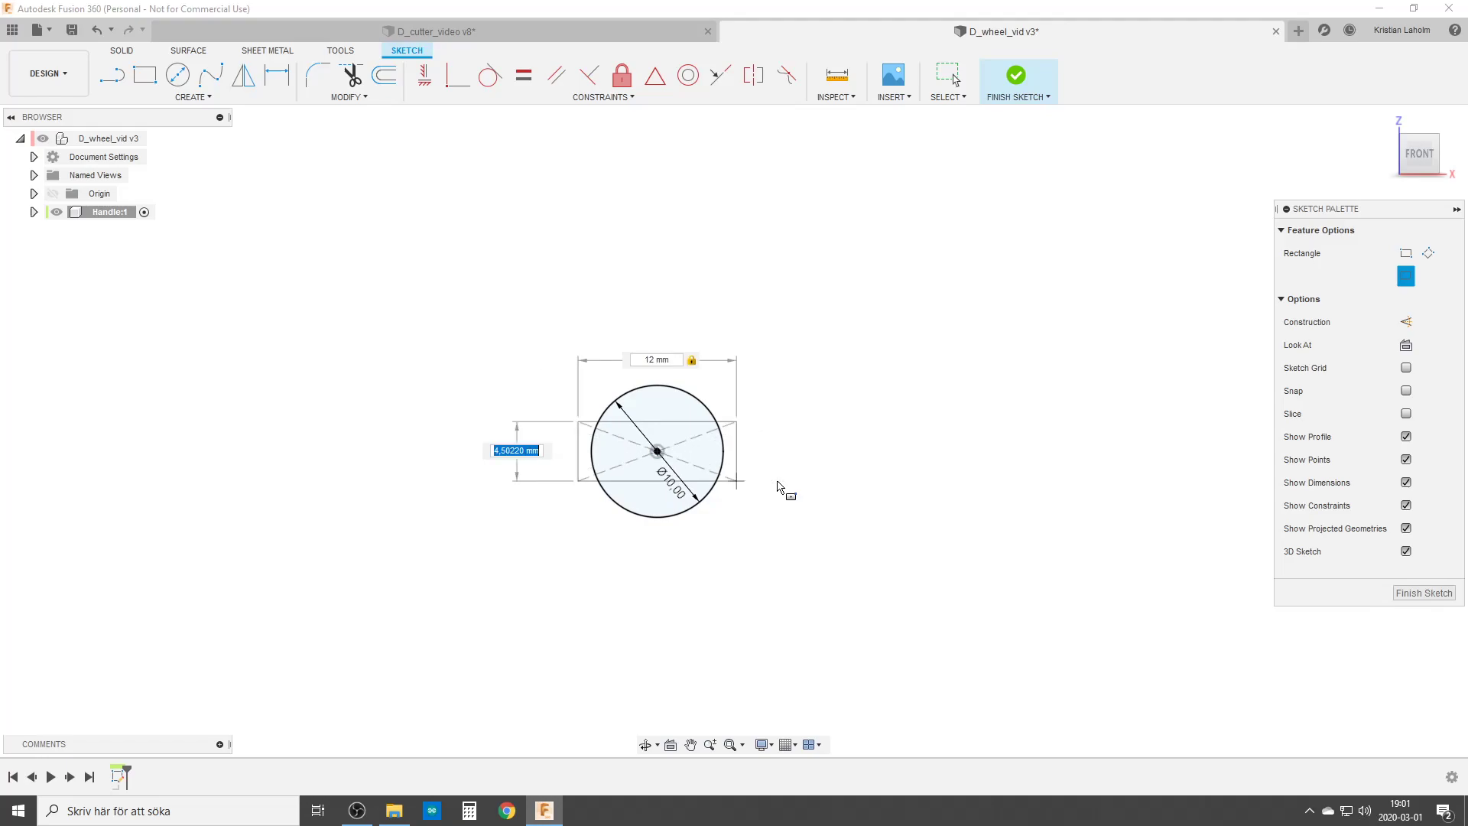
{"action": "type", "text": "1"}
{"action": "key", "text": "Tab"}
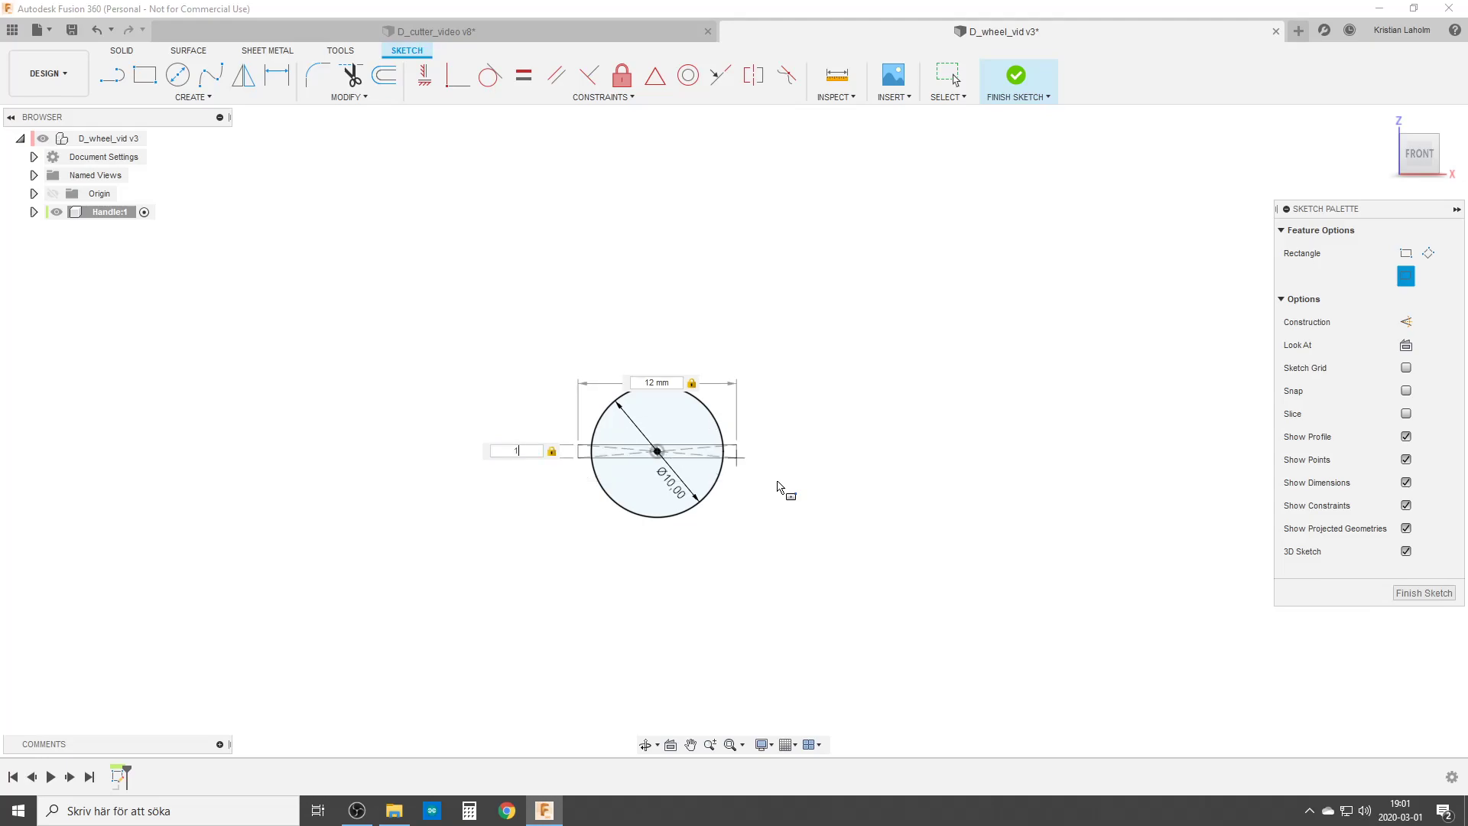
{"action": "type", "text": ",5+2"}
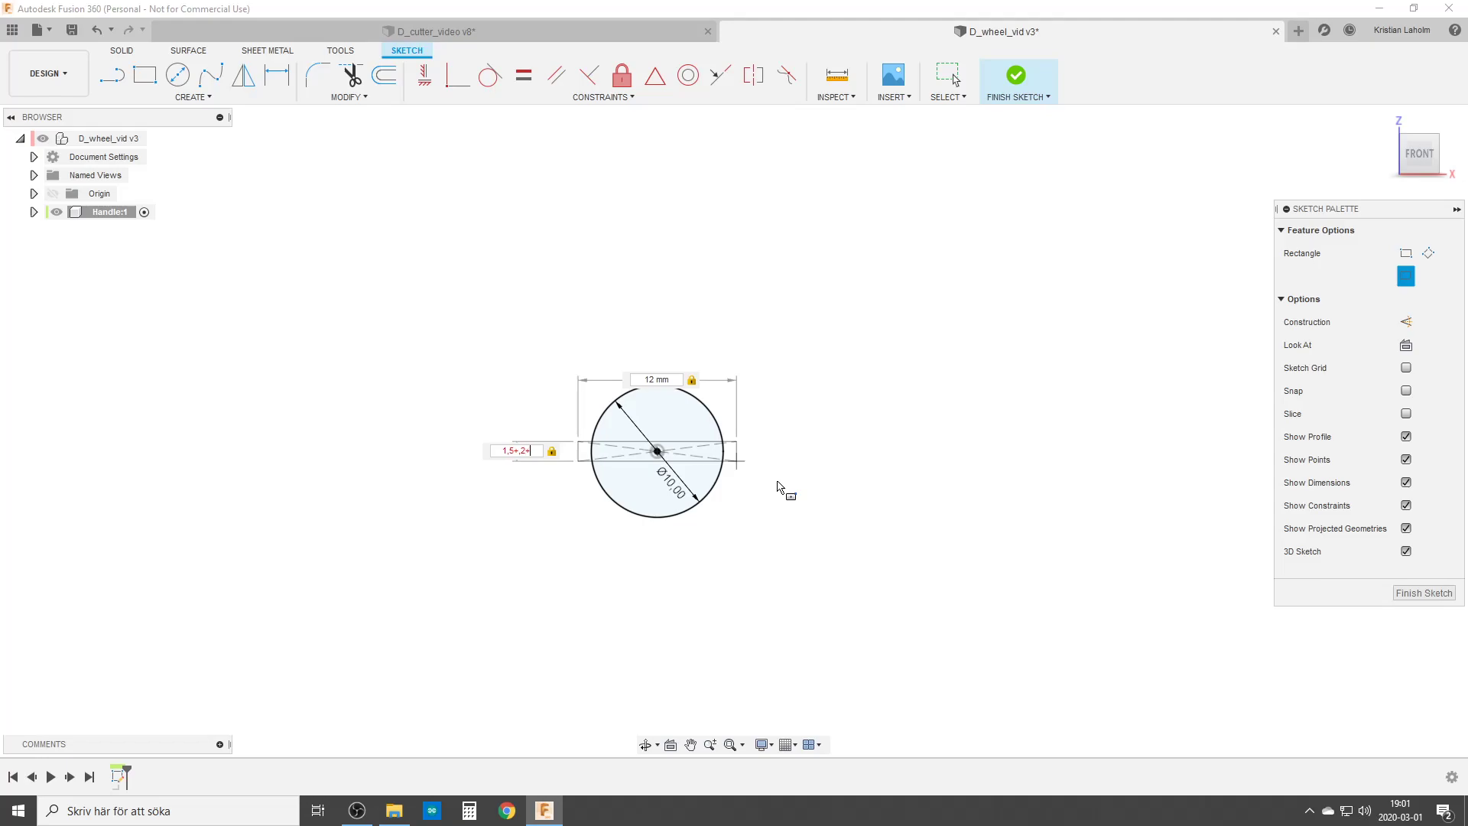
{"action": "type", "text": "+,2+,2"}
{"action": "key", "text": "Return"}
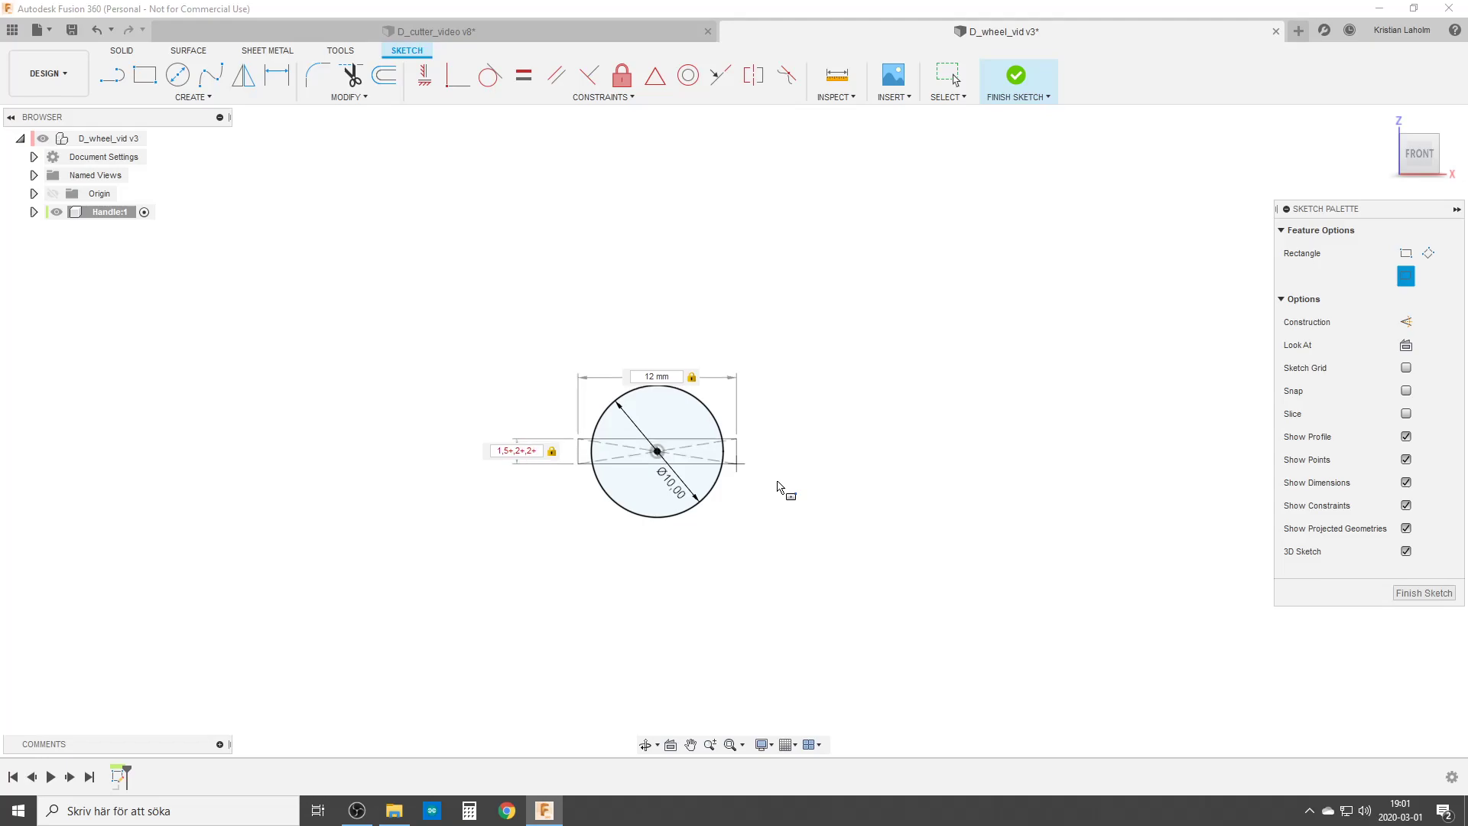
{"action": "key", "text": "Return"}
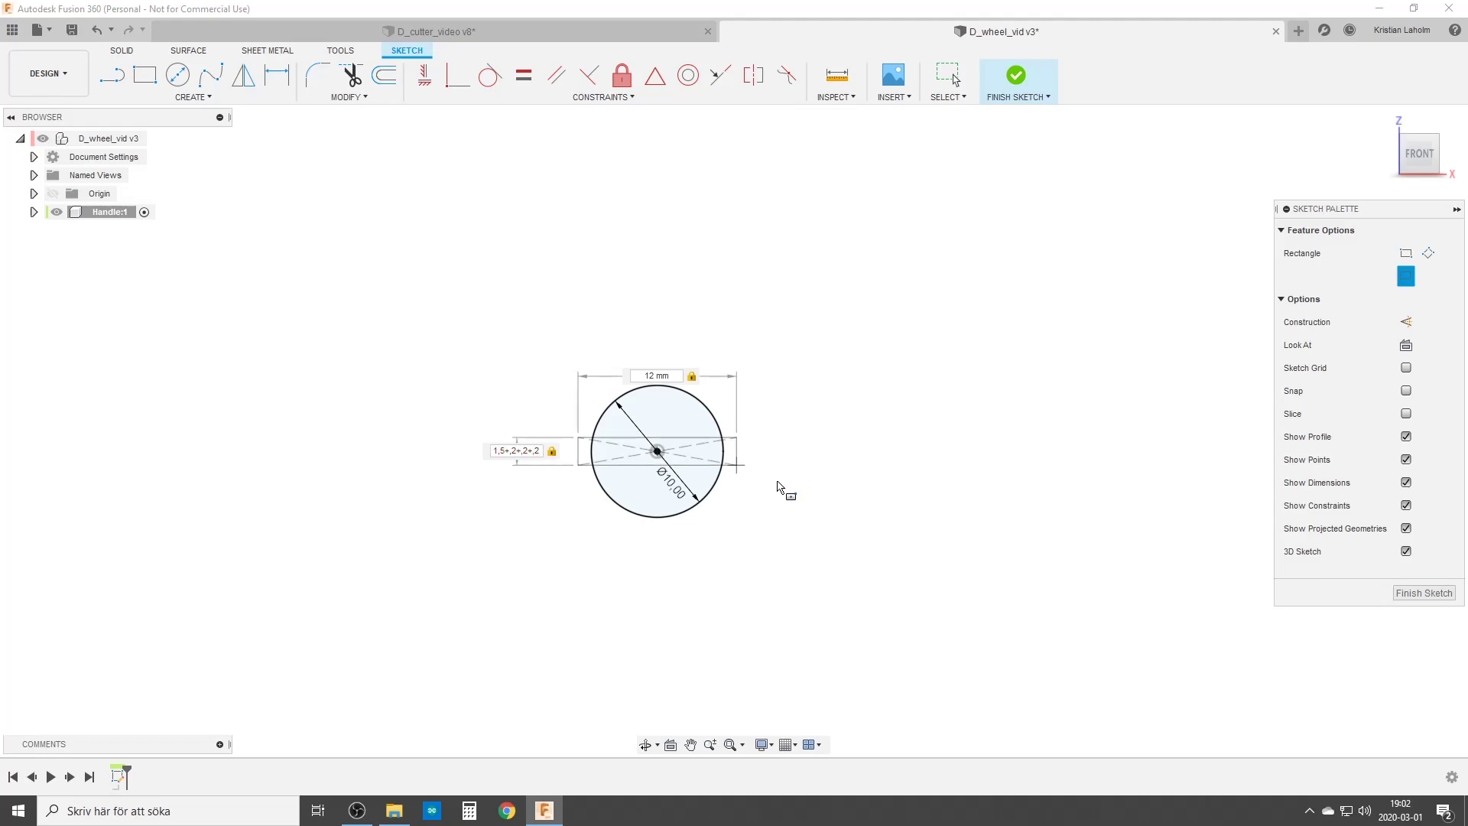
{"action": "key", "text": "Escape"}
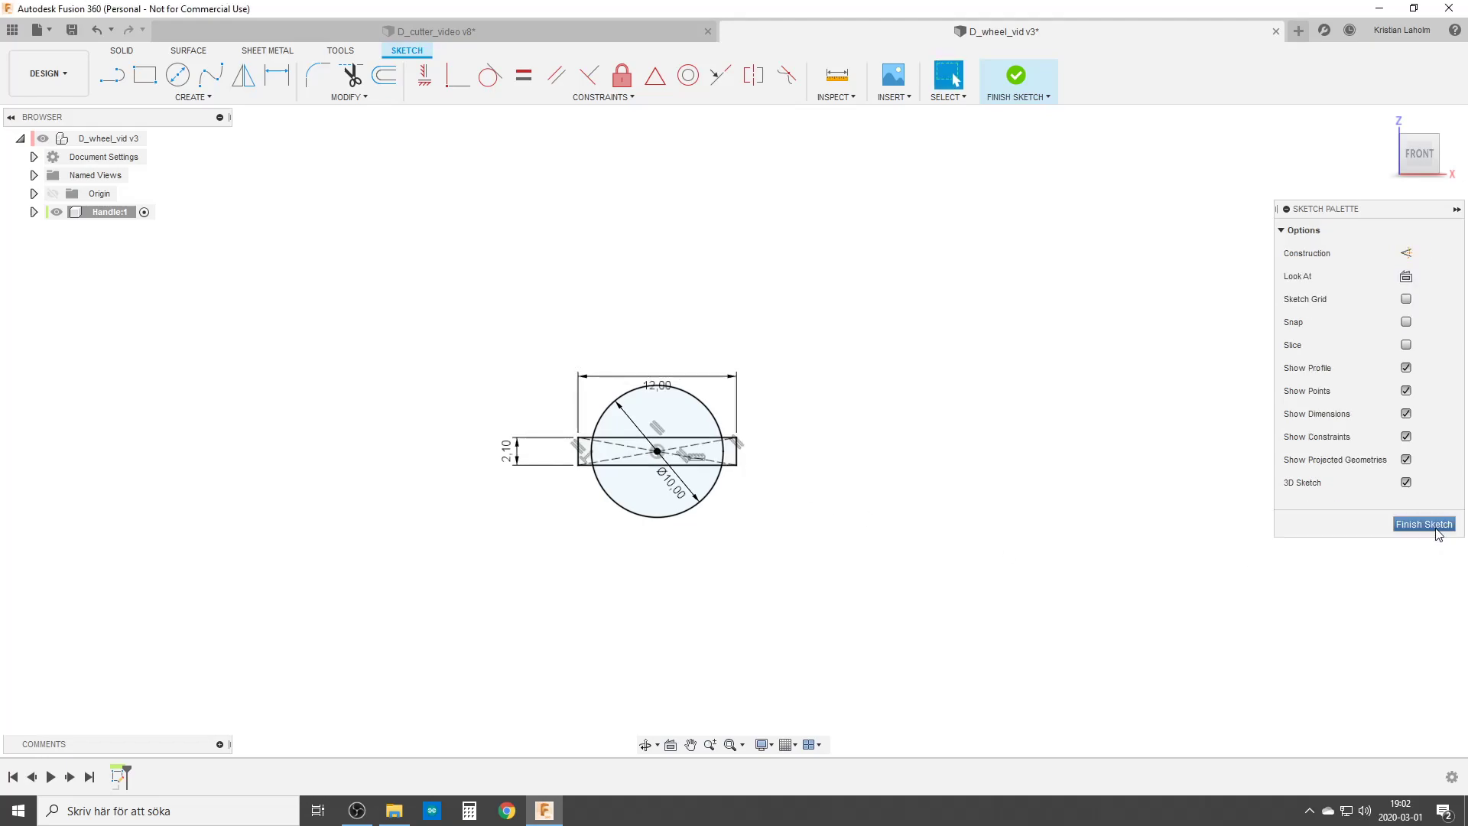
{"action": "left_click", "coordinate": [1422, 524]}
Extrude the three profiles inside the circle in two directions as a new body, 100 mm on side 1 and 8 mm on side 2.
{"action": "key", "text": "e"}
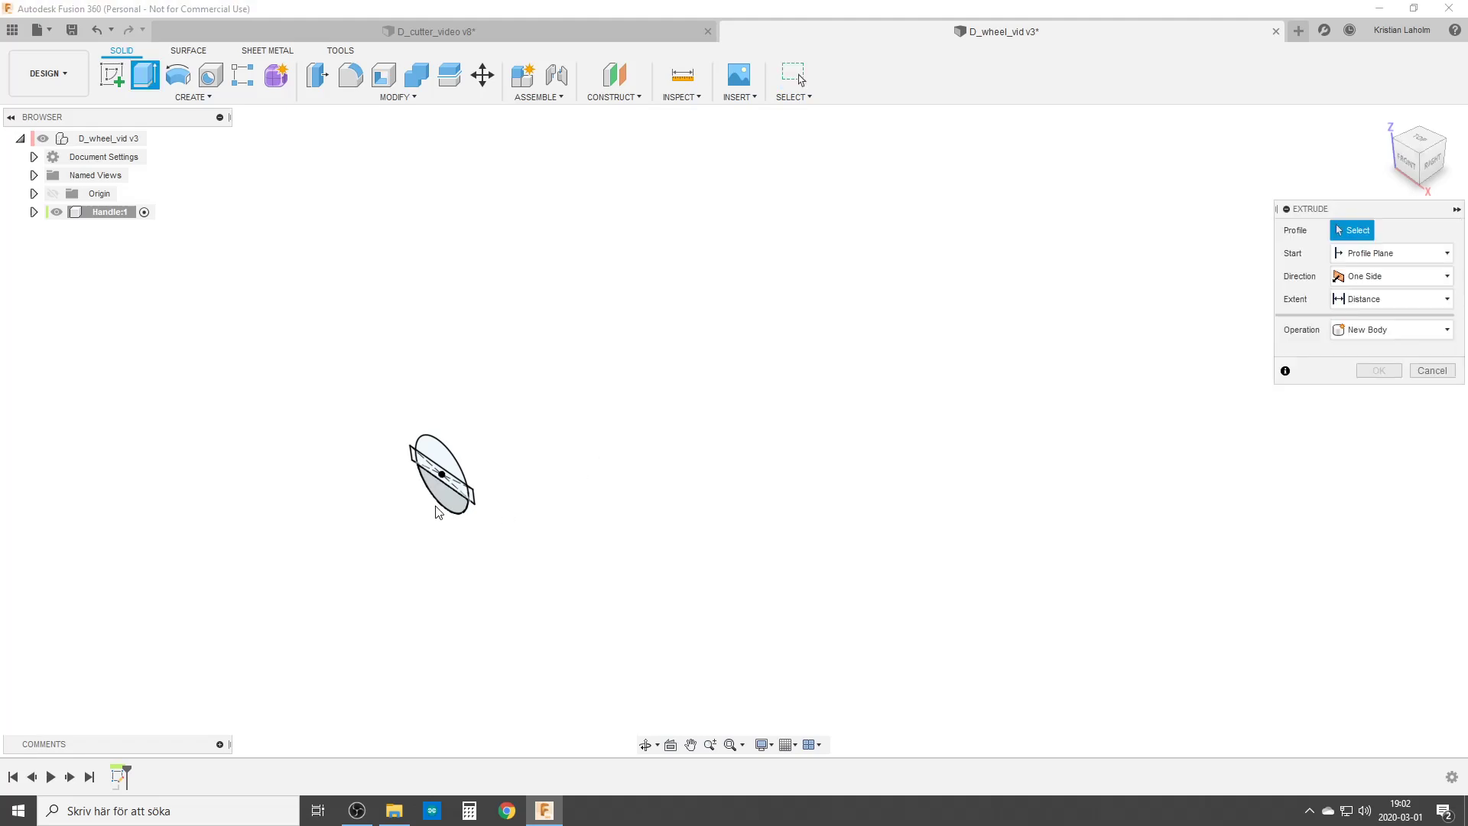
{"action": "left_click", "coordinate": [641, 464]}
{"action": "left_click", "coordinate": [637, 483]}
{"action": "left_click", "coordinate": [643, 519]}
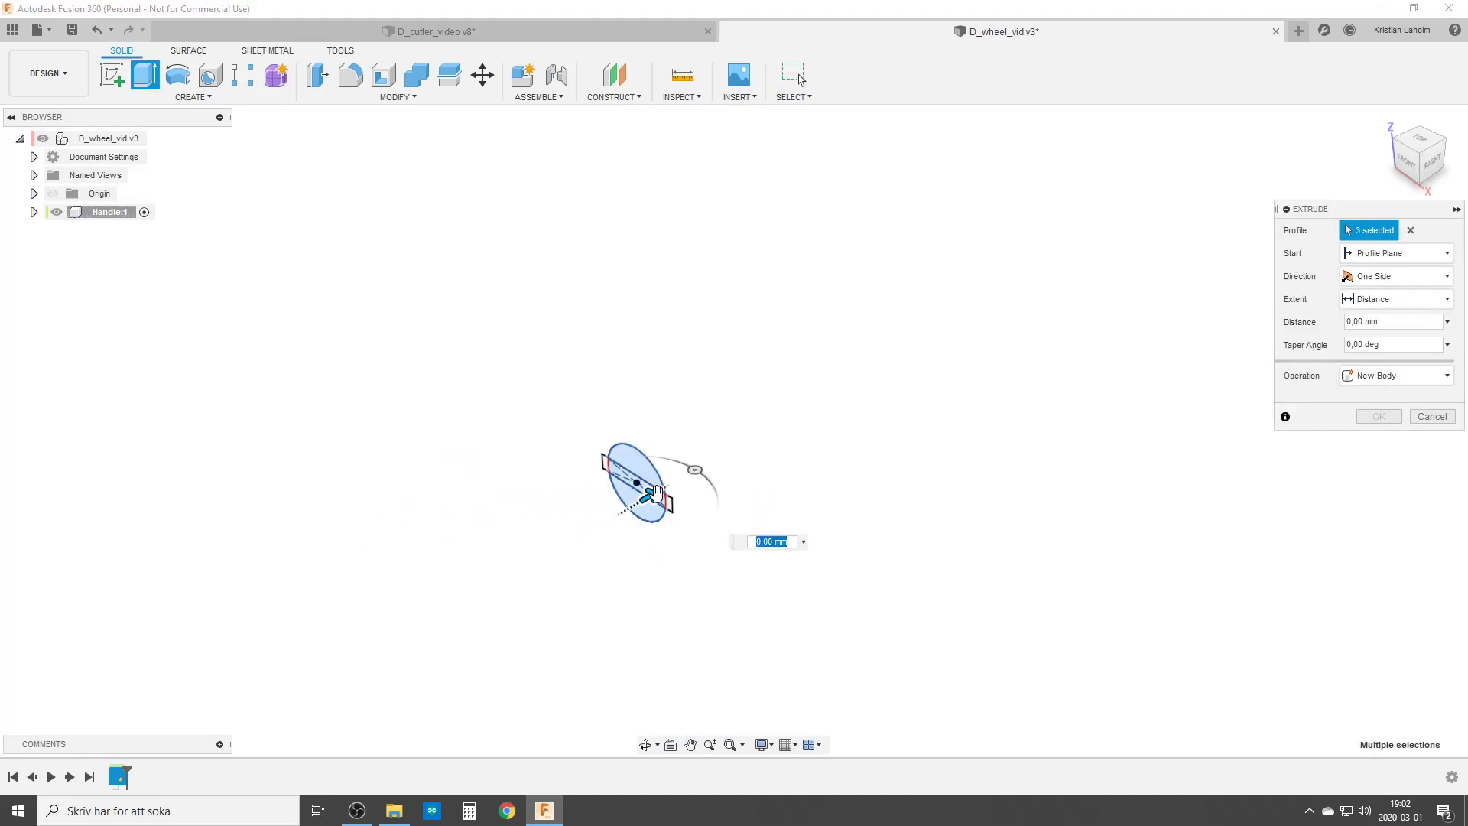
{"action": "left_click", "coordinate": [1430, 277]}
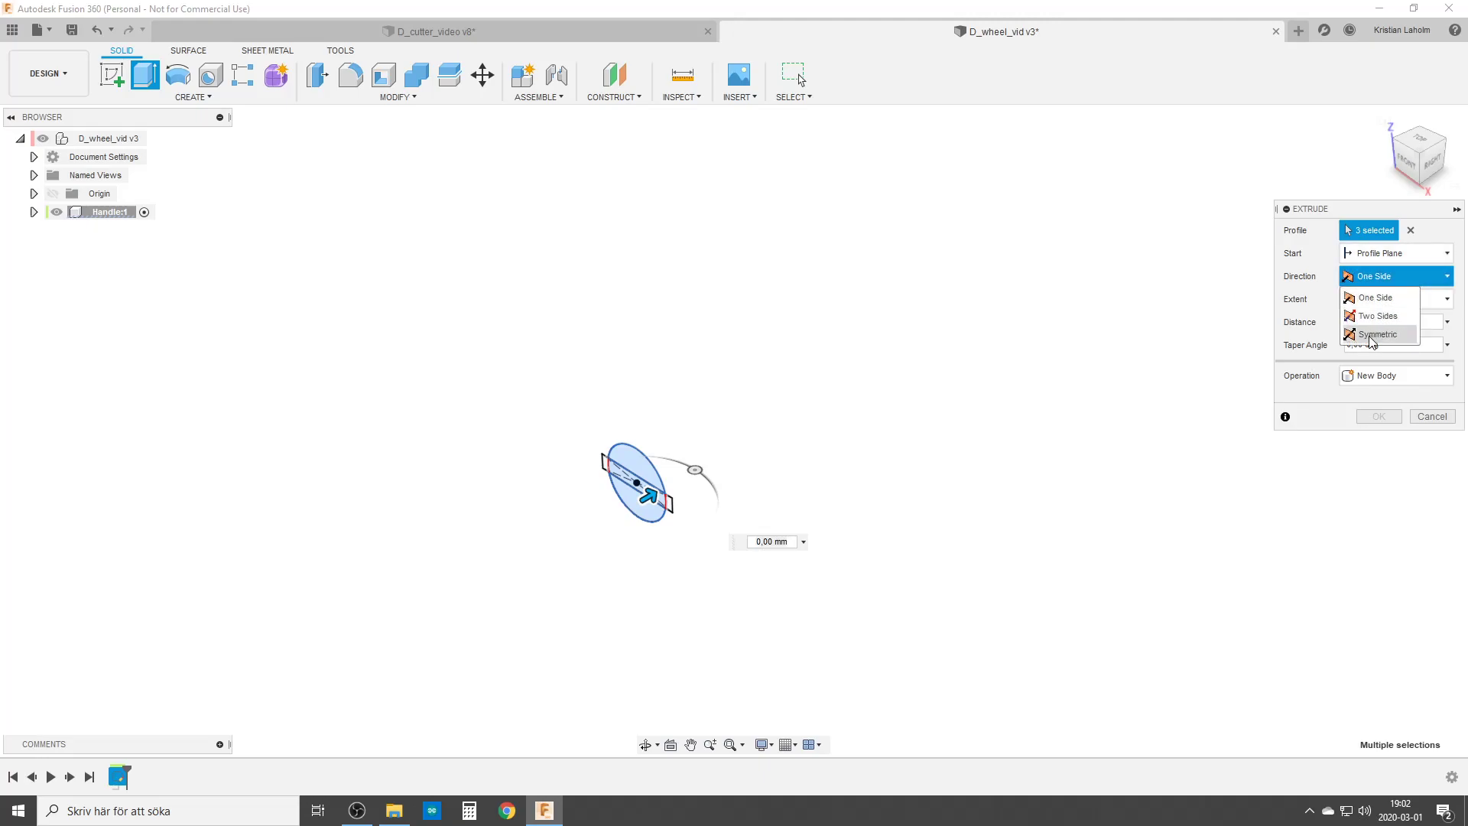
{"action": "left_click", "coordinate": [1375, 316]}
{"action": "left_click_drag", "start_coordinate": [669, 505], "coordinate": [812, 400]}
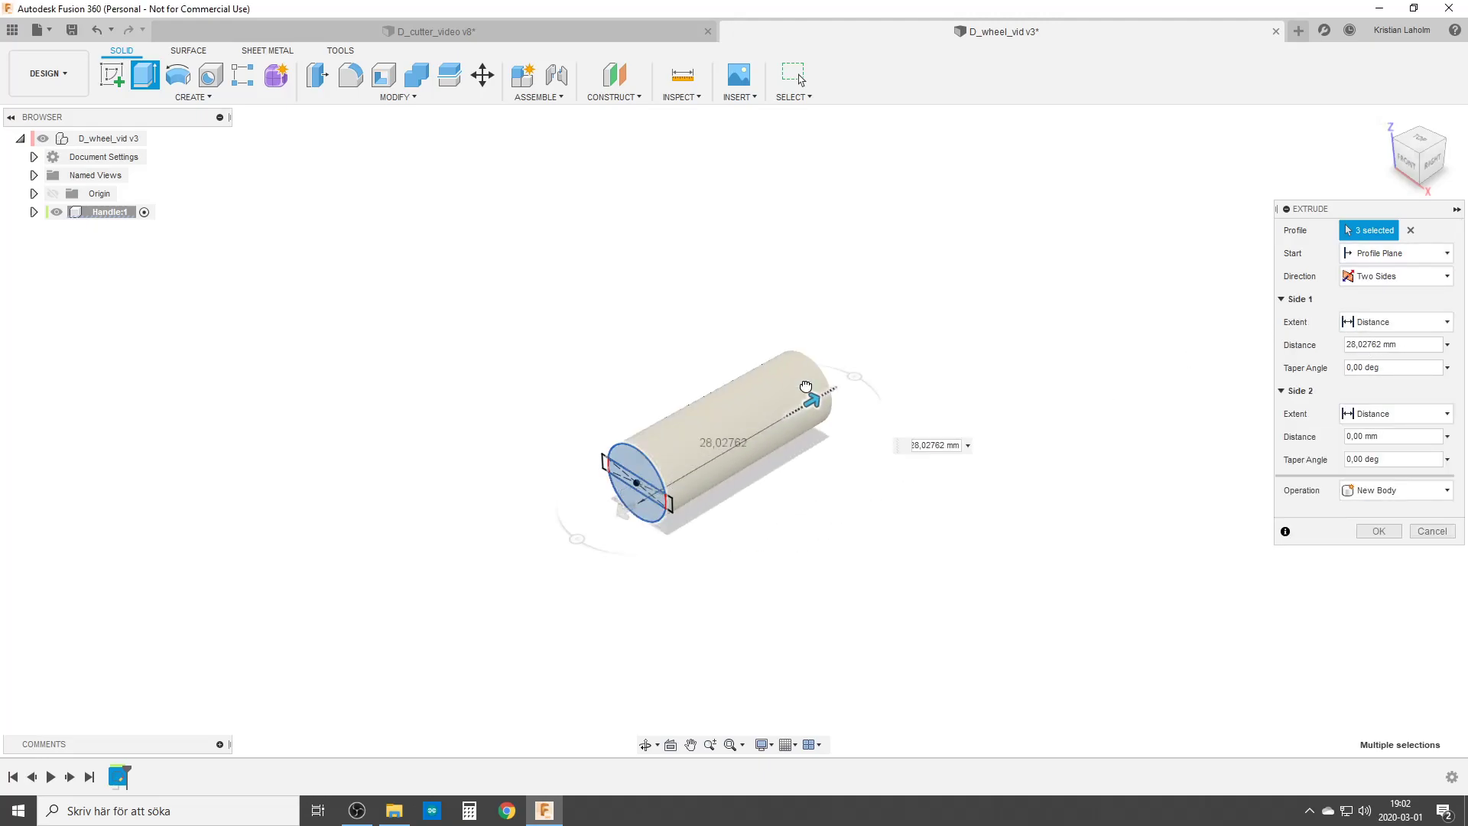
{"action": "double_click", "coordinate": [1409, 344]}
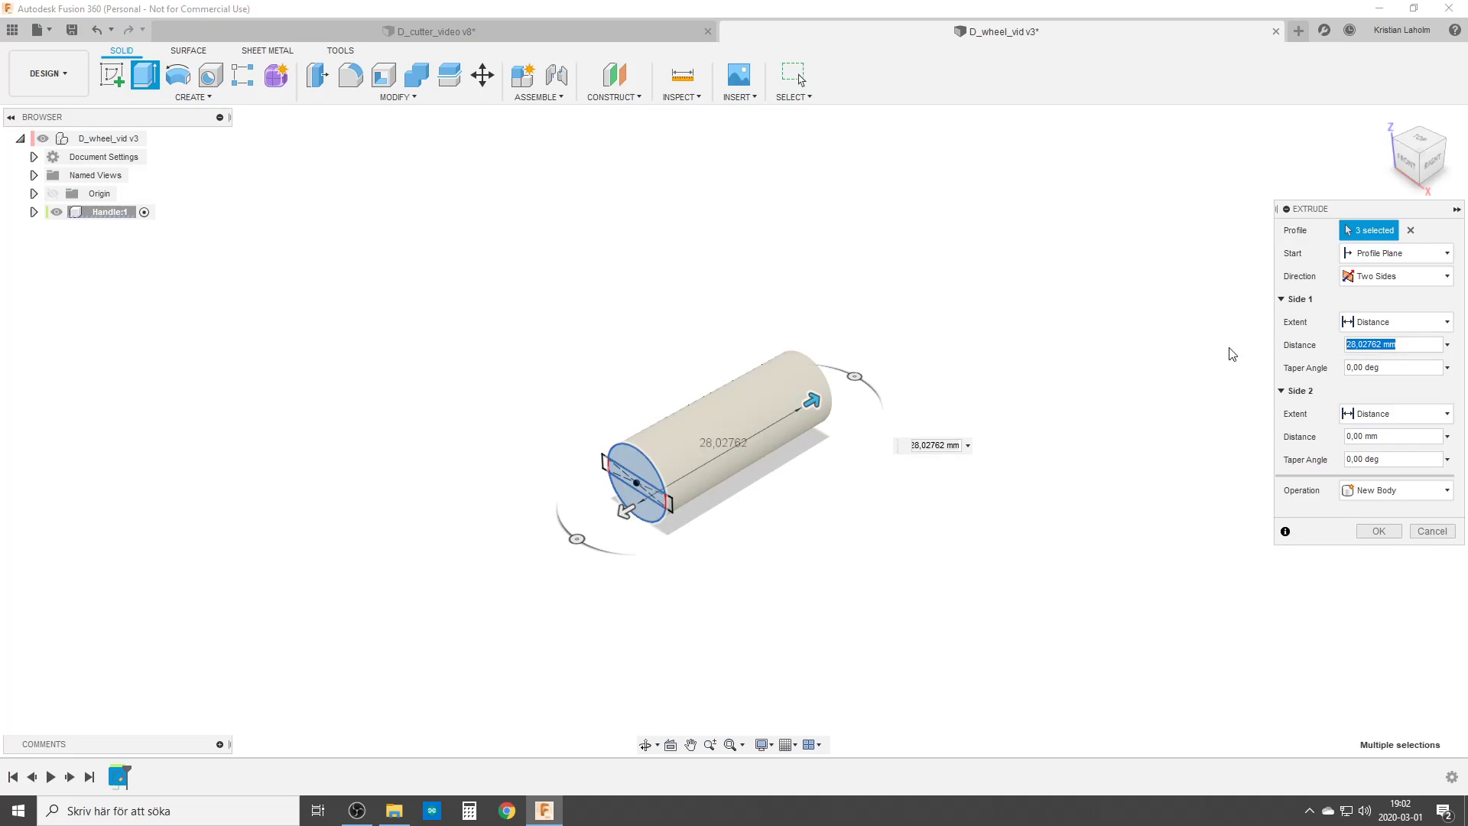
{"action": "type", "text": "100"}
{"action": "left_click", "coordinate": [1404, 438]}
{"action": "type", "text": "8"}
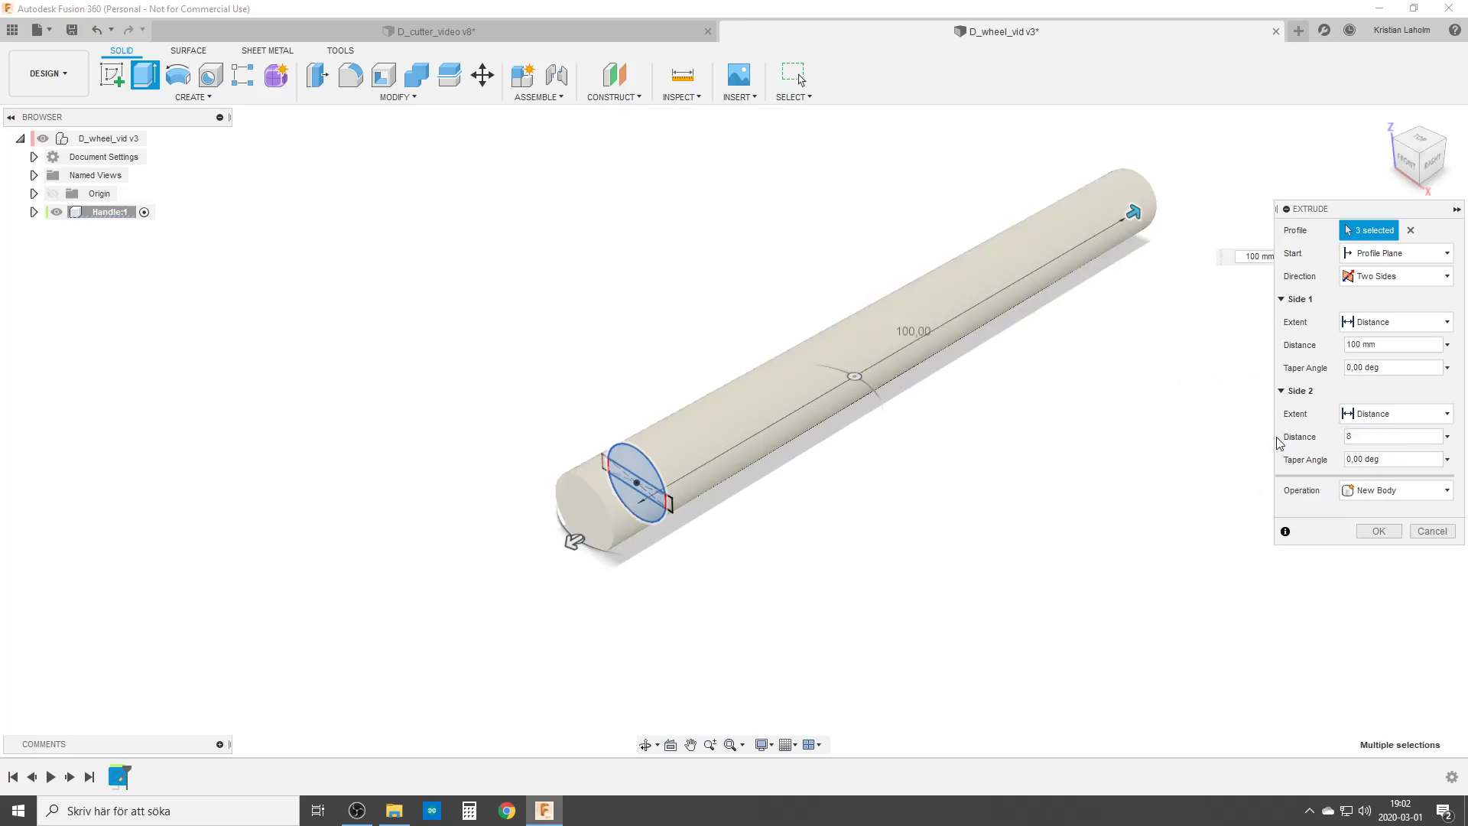
{"action": "left_click", "coordinate": [1378, 531]}
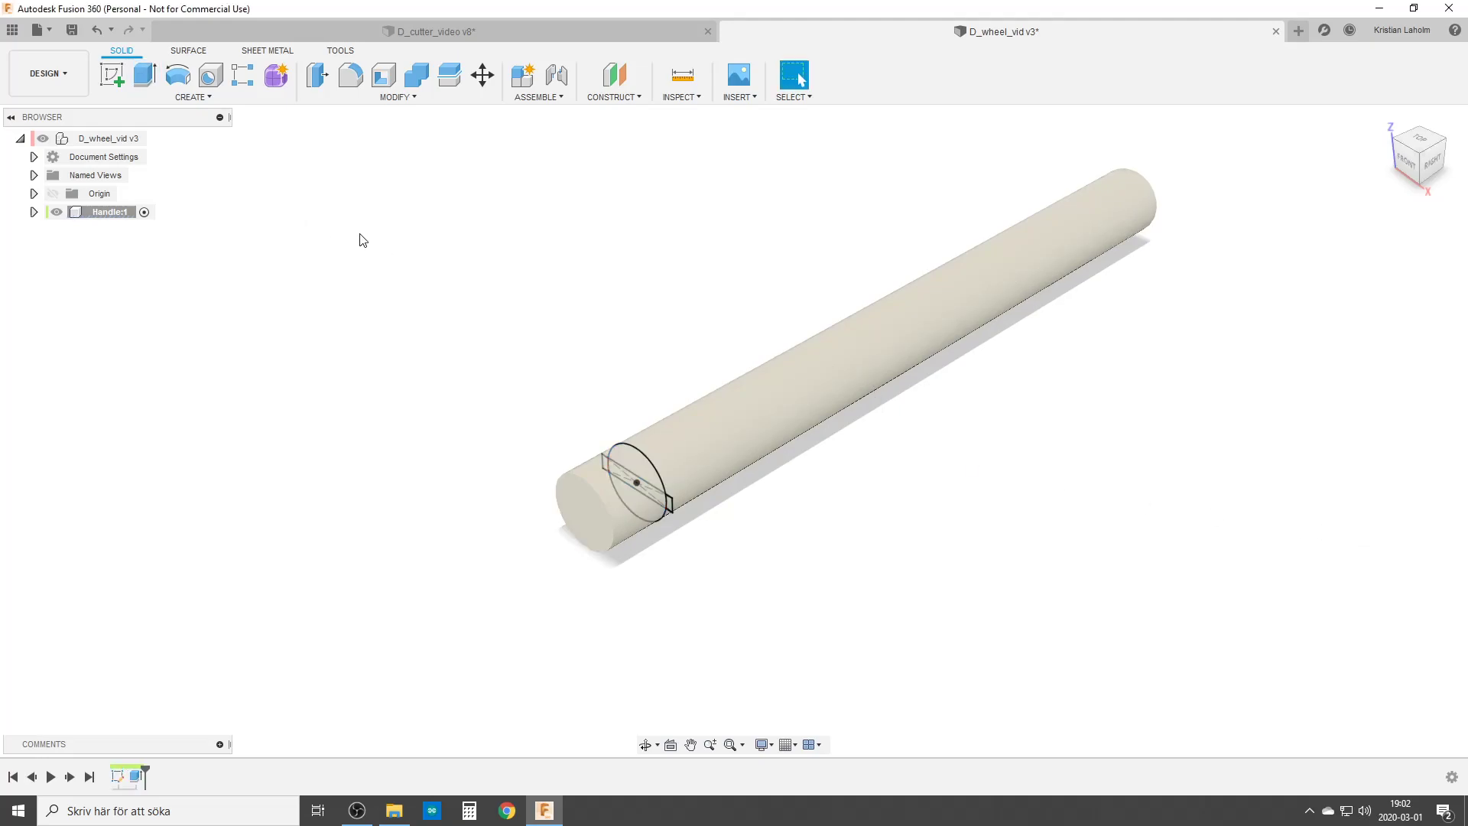
Chamfer the circular edges at both ends of the handle using the equal distance type.
{"action": "left_click", "coordinate": [395, 97]}
{"action": "left_click", "coordinate": [380, 154]}
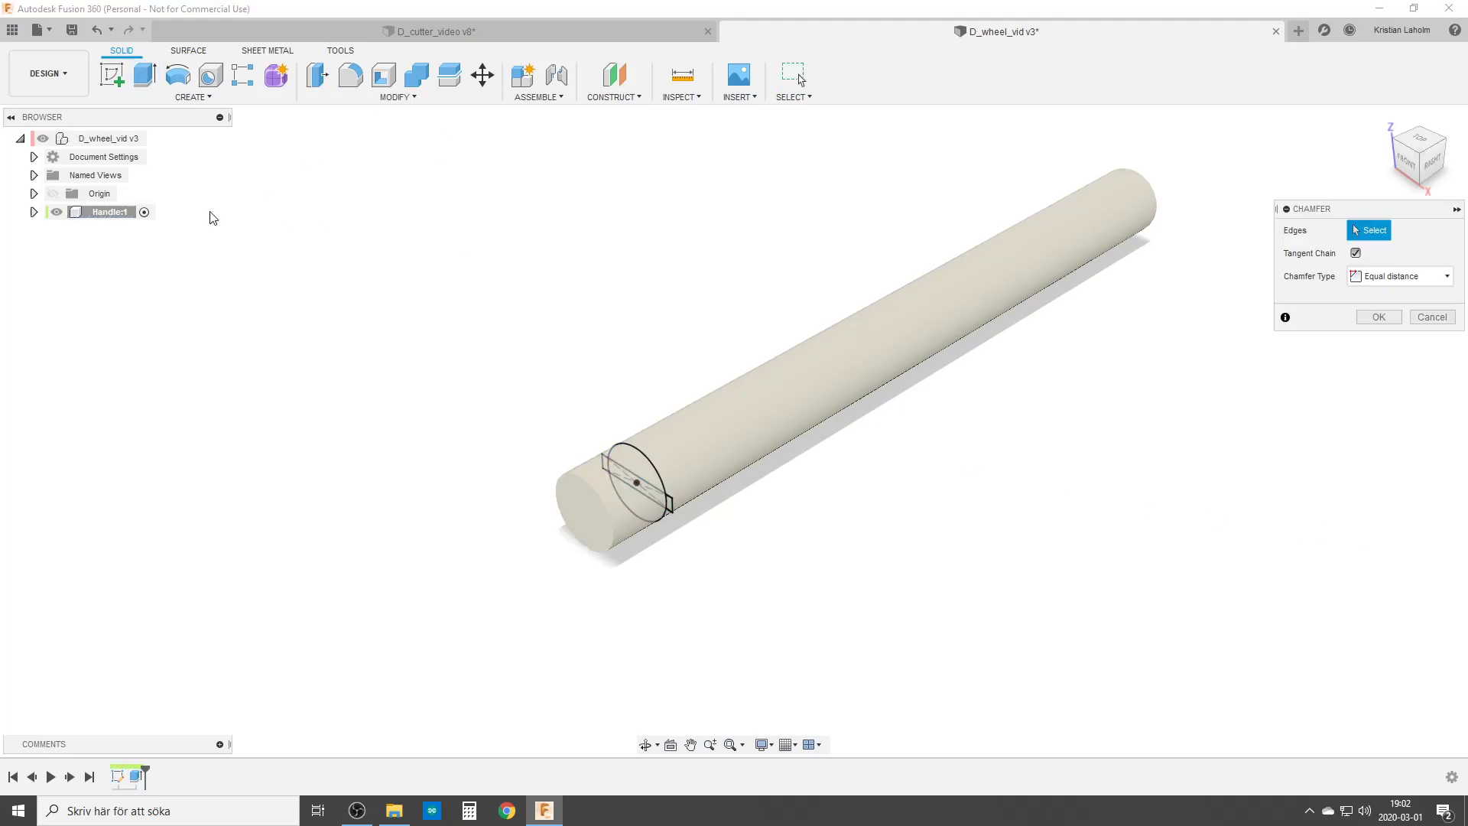
{"action": "left_click", "coordinate": [609, 544]}
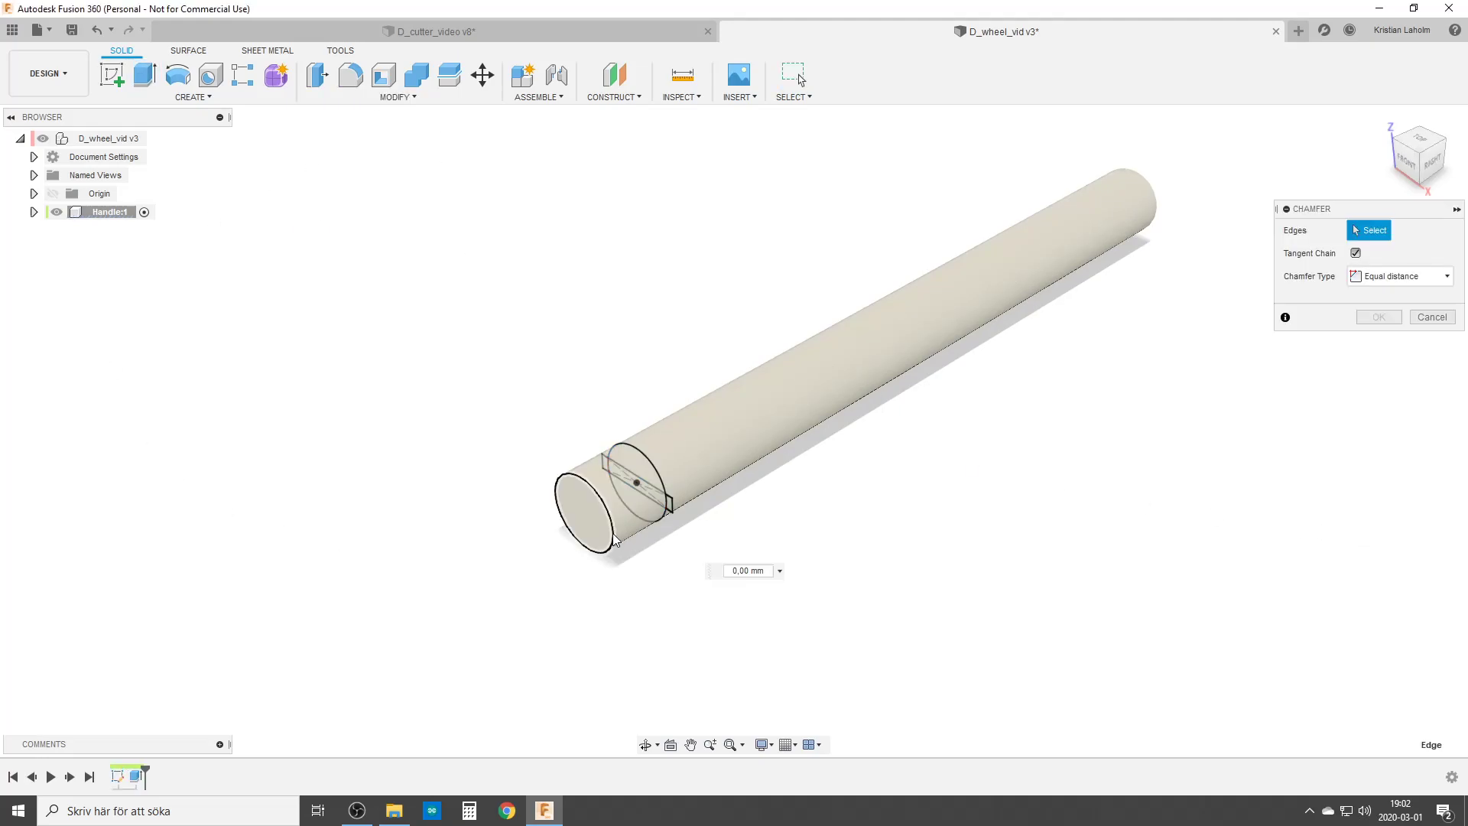
{"action": "left_click", "coordinate": [1159, 202]}
{"action": "key", "text": "Return"}
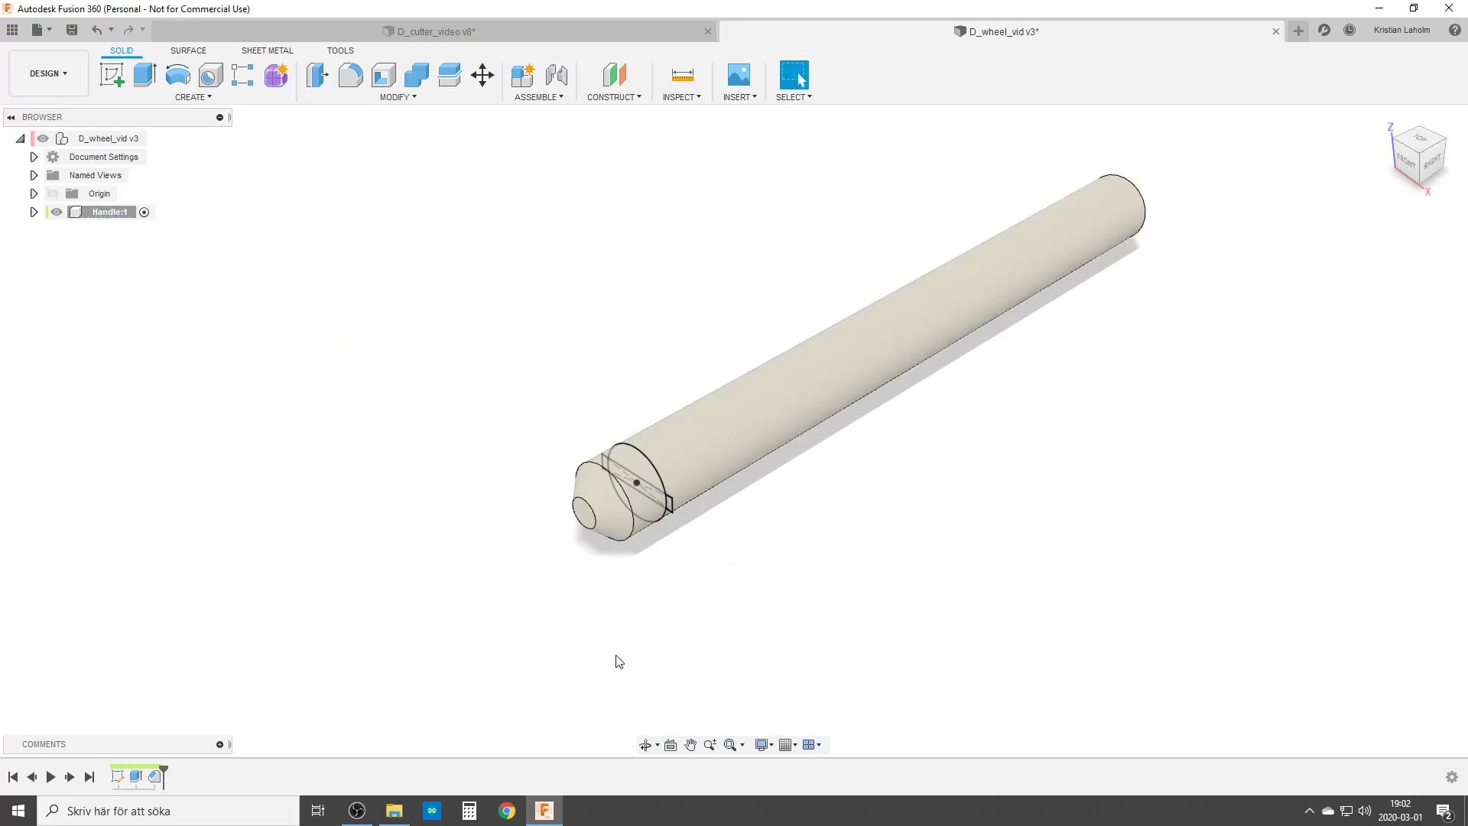
Cut a slot through the handle's front end by extruding the rectangle's middle profile symmetrically, with a whole length of 30+1 mm.
{"action": "scroll", "coordinate": [638, 611], "scroll_direction": "up", "scroll_amount": 2}
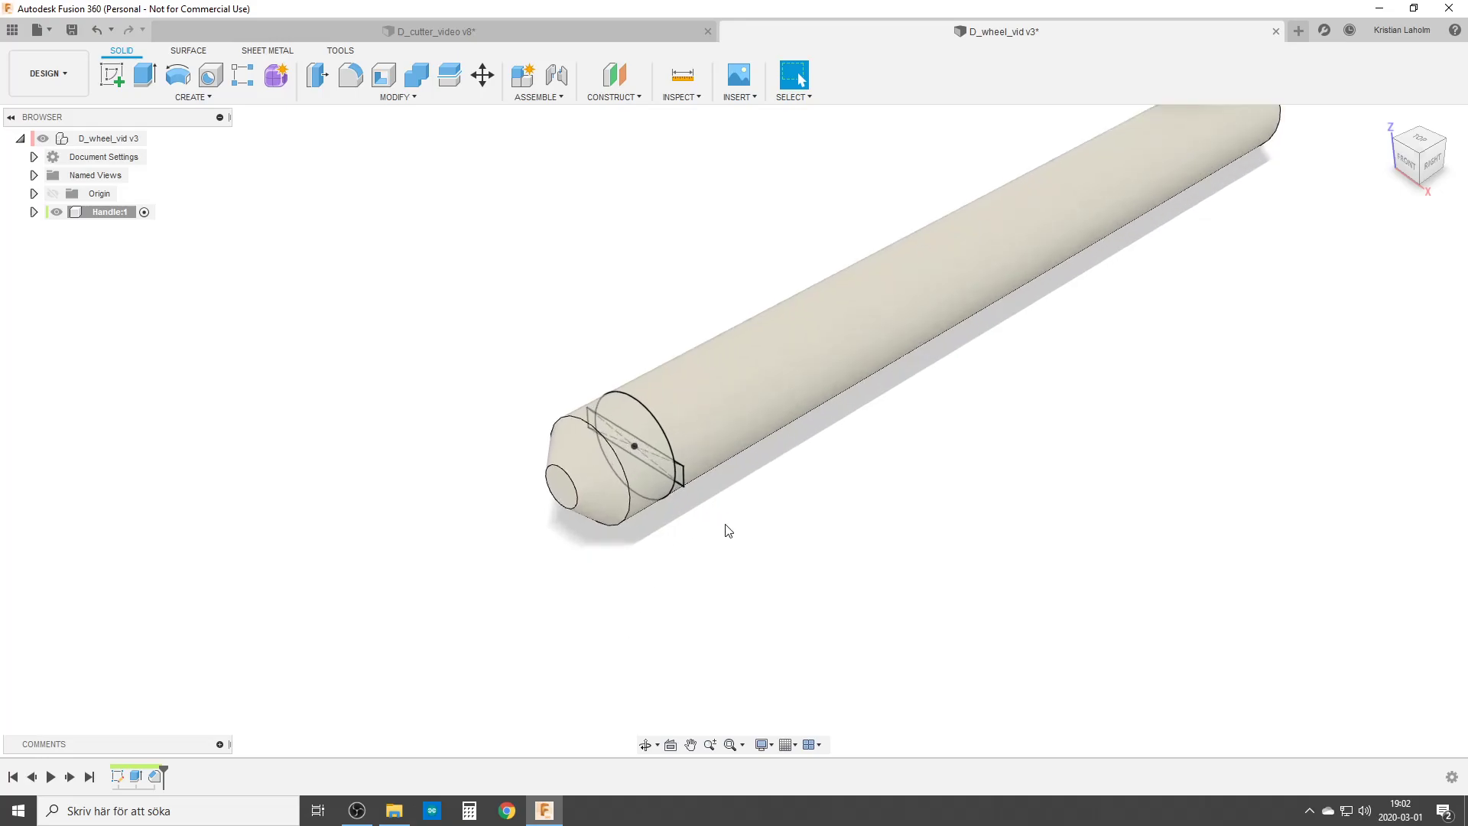
{"action": "key", "text": "e"}
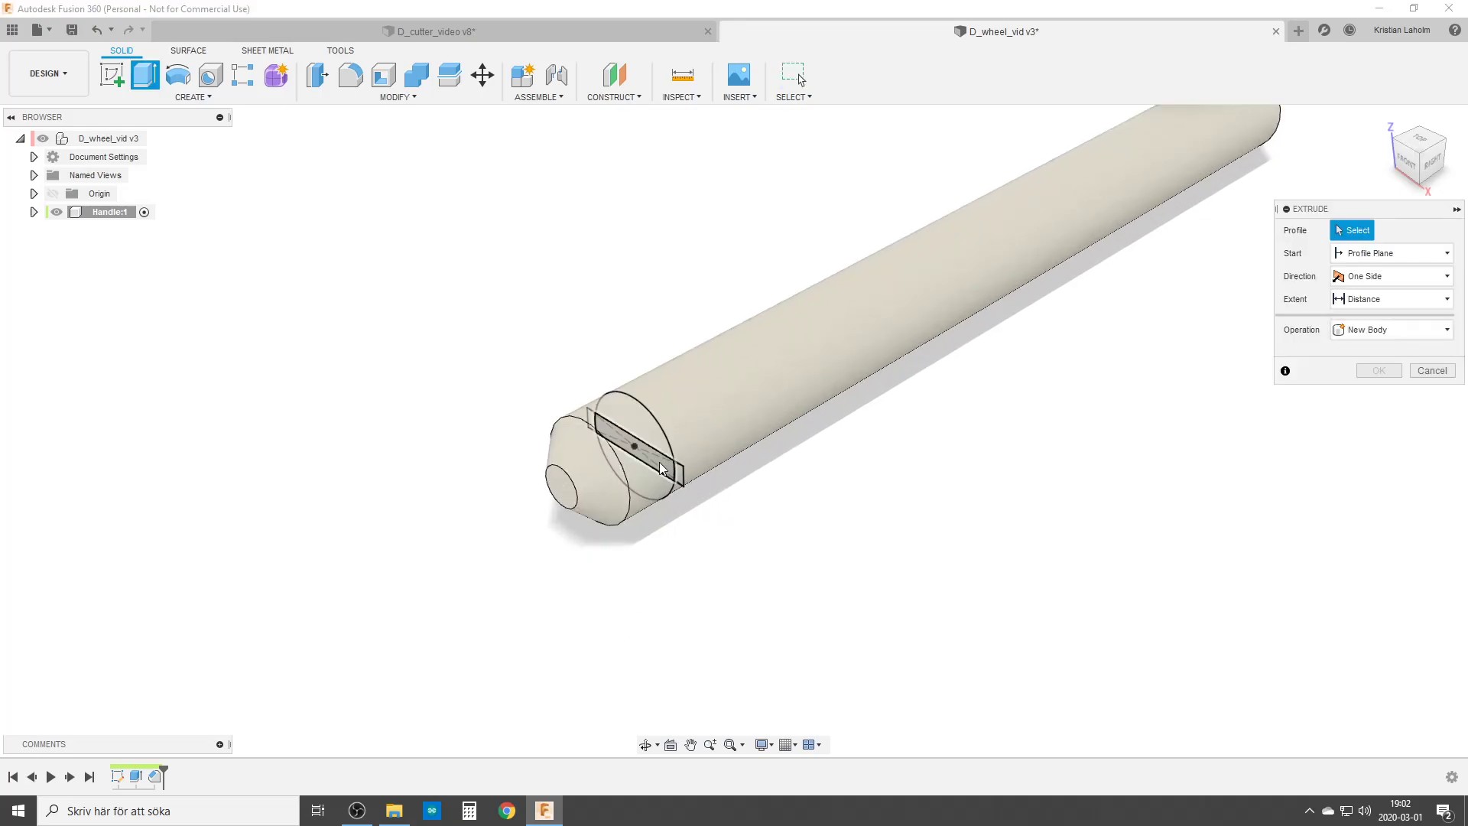
{"action": "left_click", "coordinate": [662, 468]}
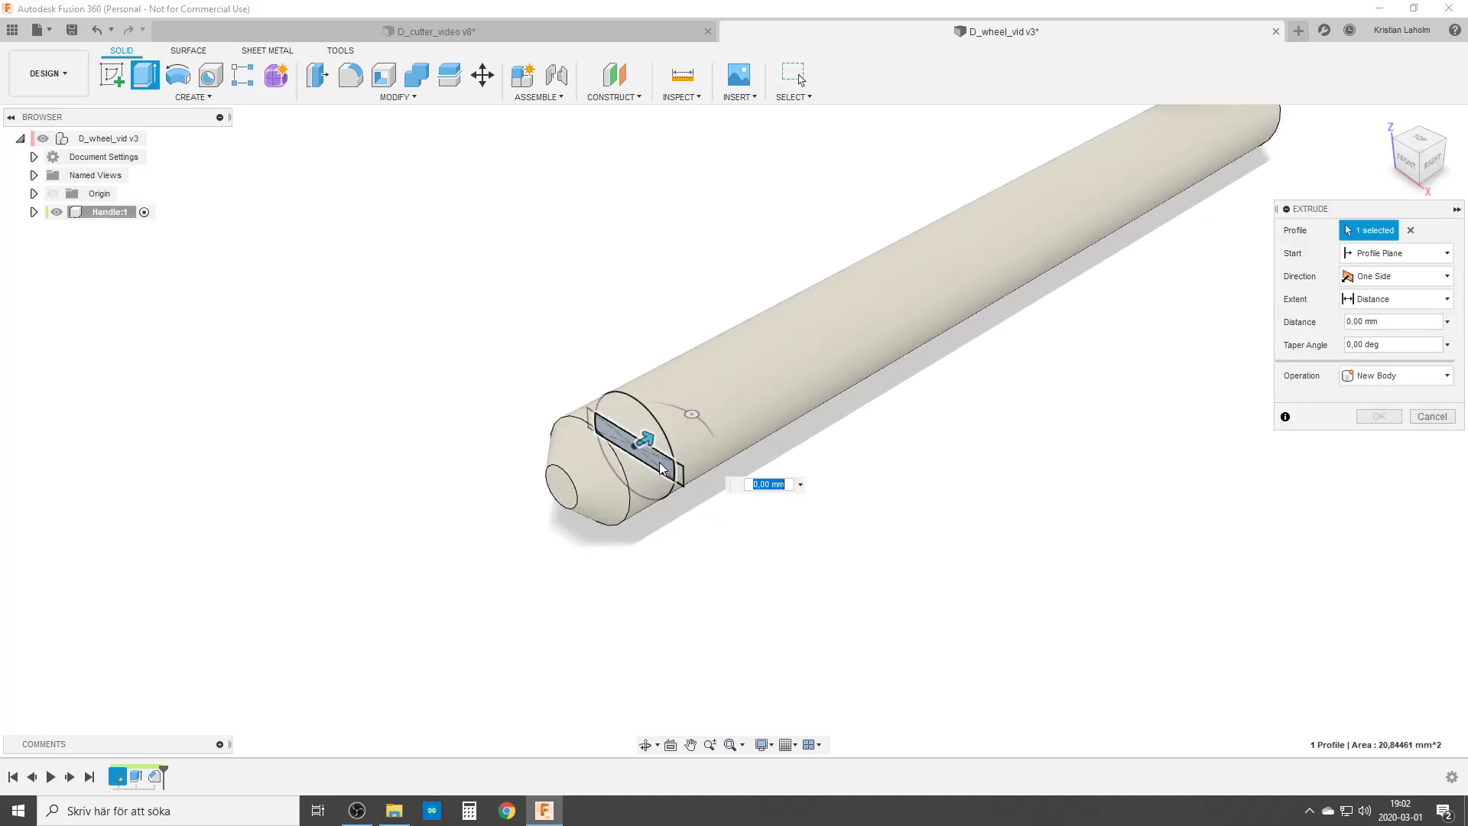
{"action": "left_click", "coordinate": [1430, 277]}
{"action": "left_click", "coordinate": [1376, 338]}
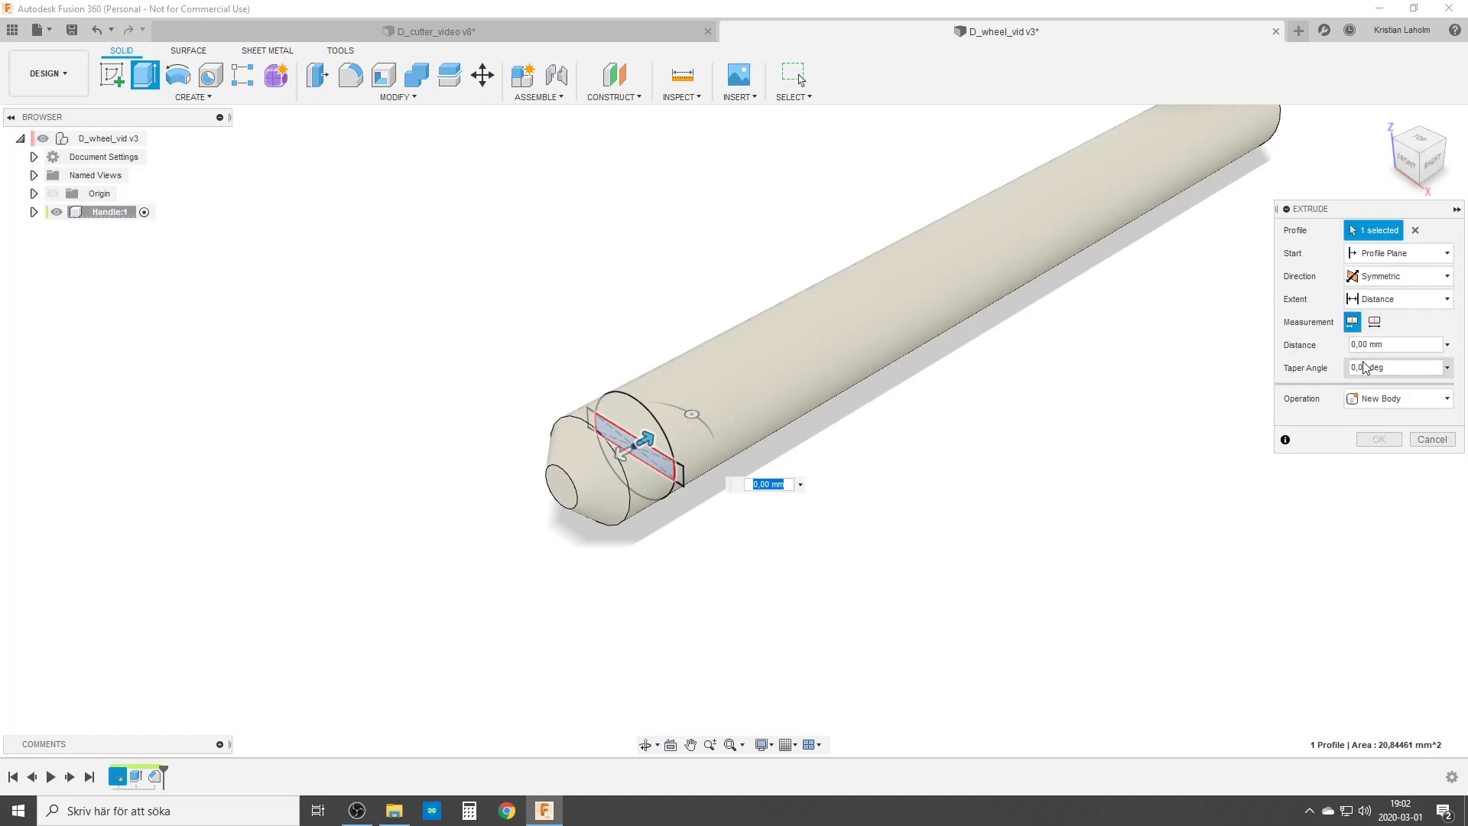
{"action": "left_click", "coordinate": [1374, 322]}
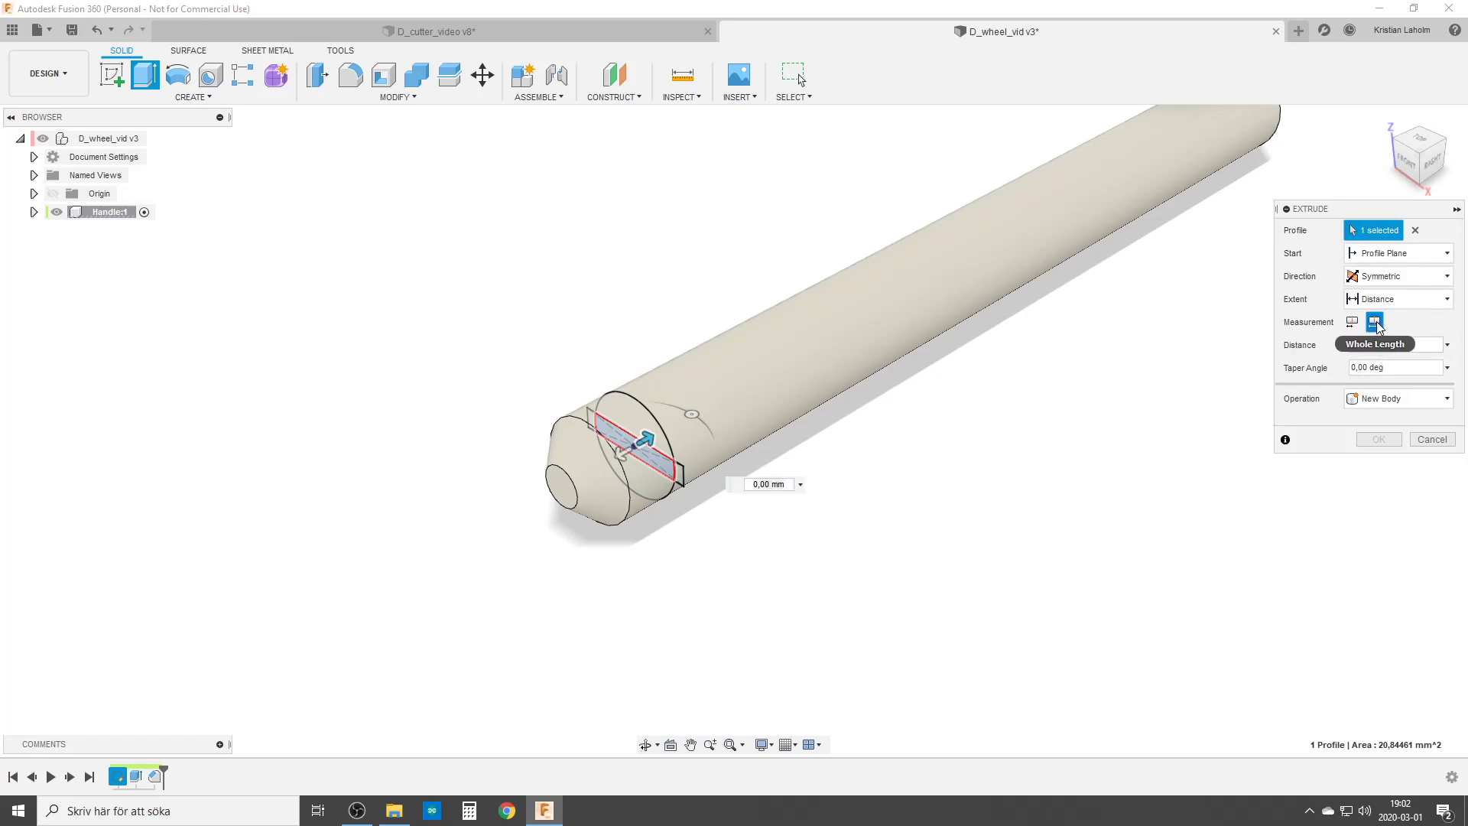
{"action": "left_click", "coordinate": [1394, 347]}
{"action": "type", "text": "30+1"}
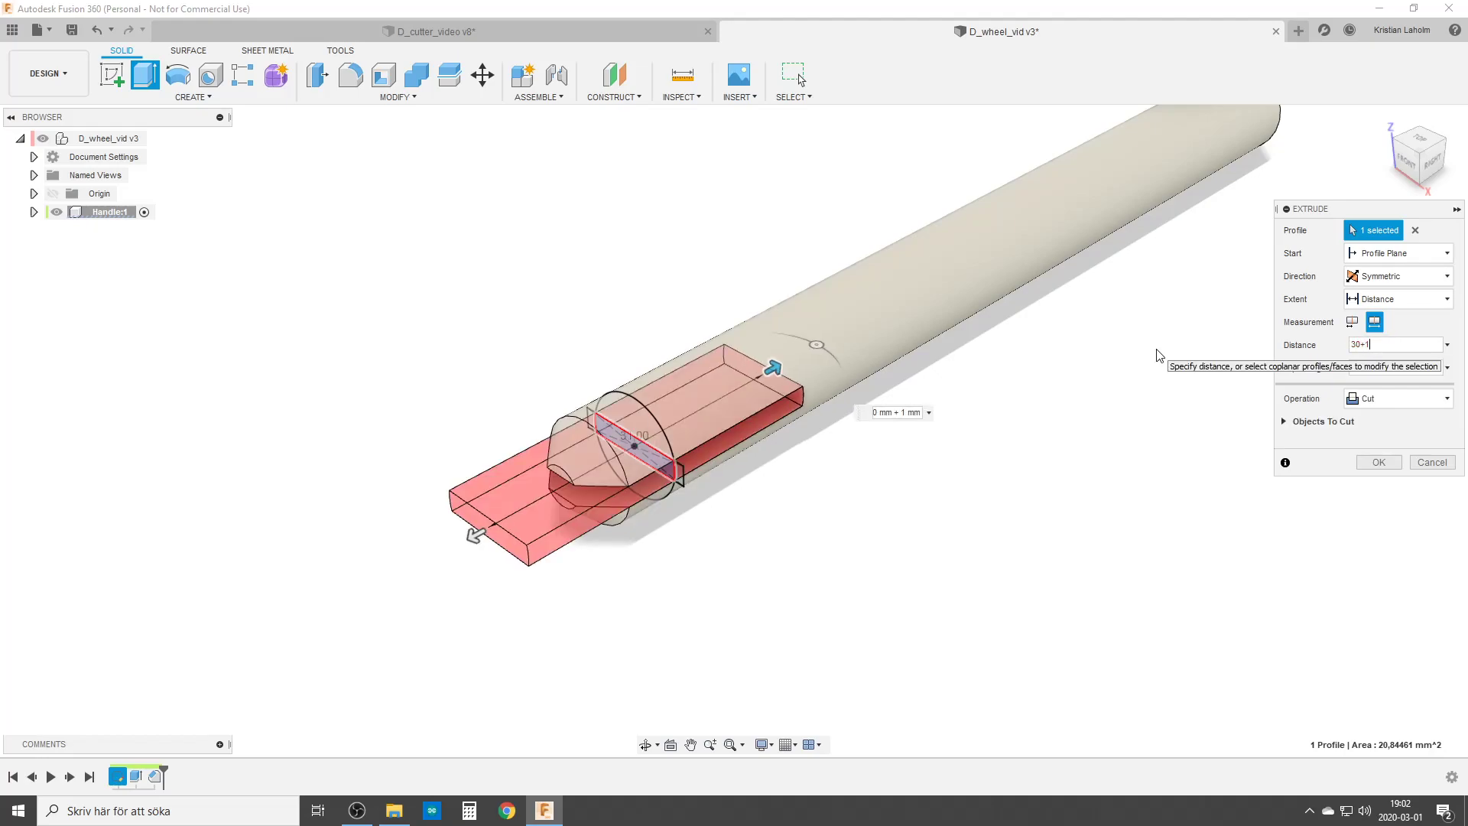
{"action": "key", "text": "Return"}
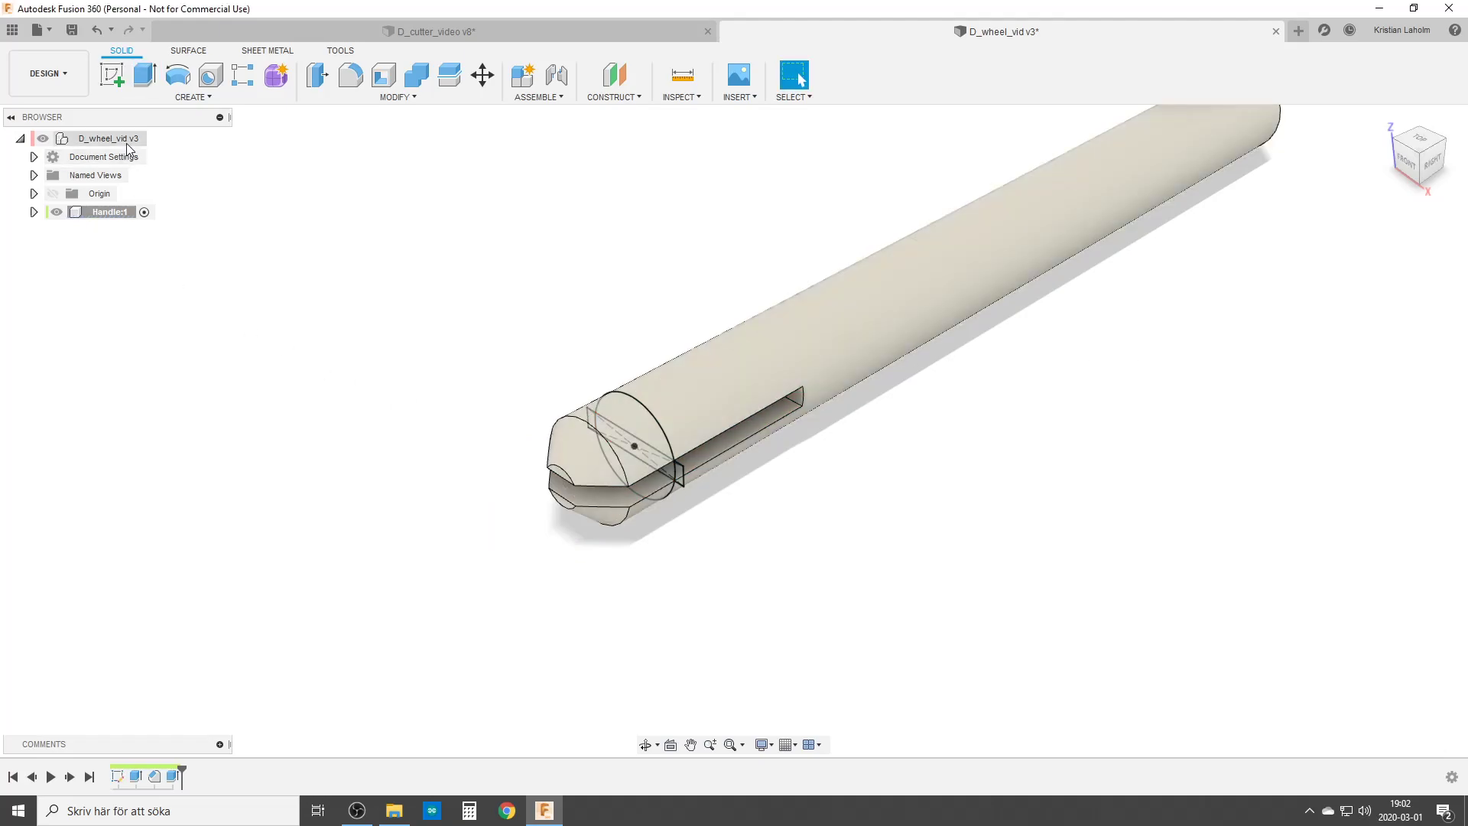
Sketch a 4 mm diameter circle centred on the origin on the horizontal plane through the handle.
{"action": "left_click", "coordinate": [111, 74]}
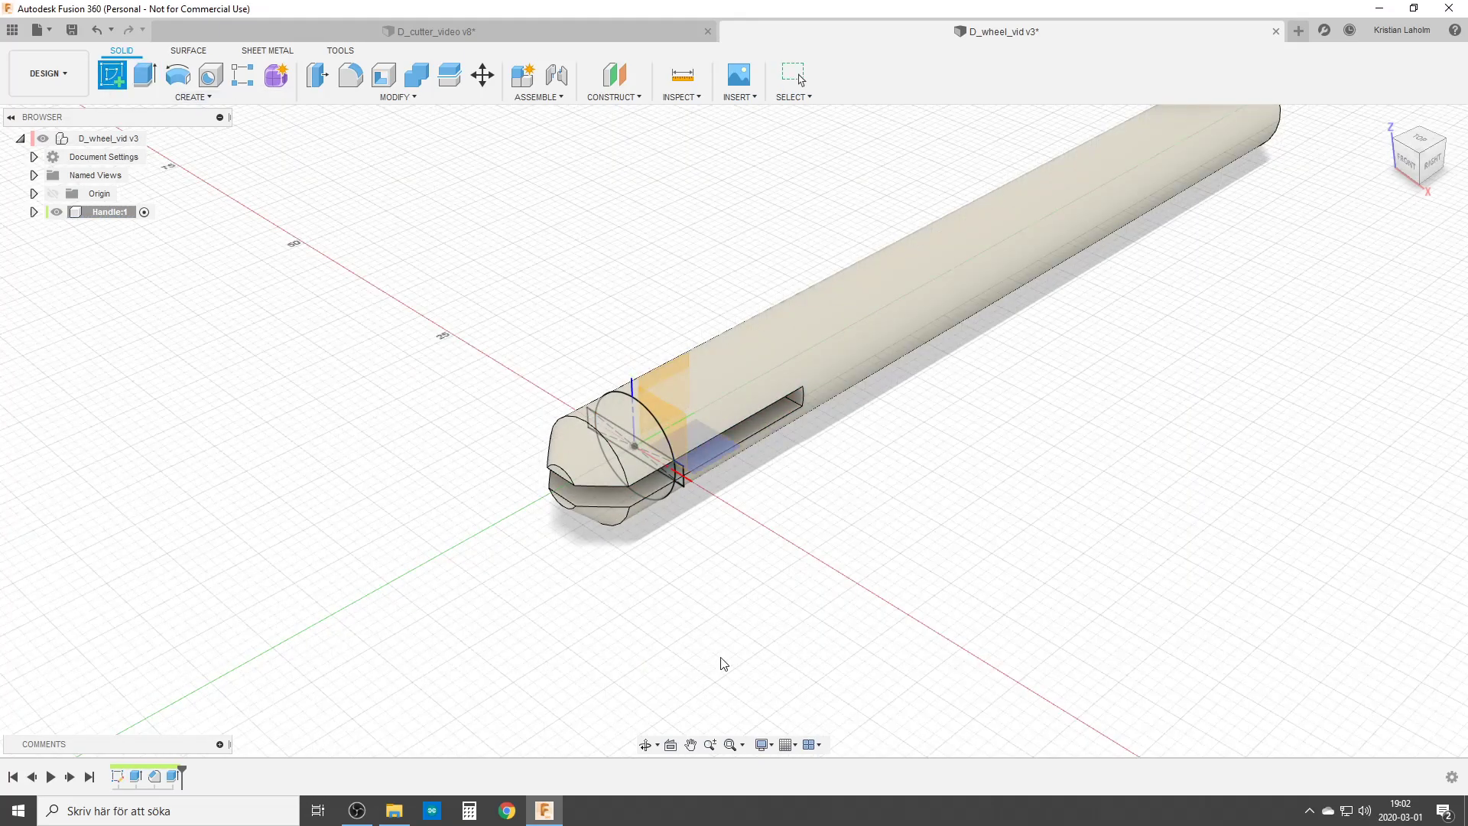
{"action": "left_click", "coordinate": [727, 446]}
{"action": "key", "text": "c"}
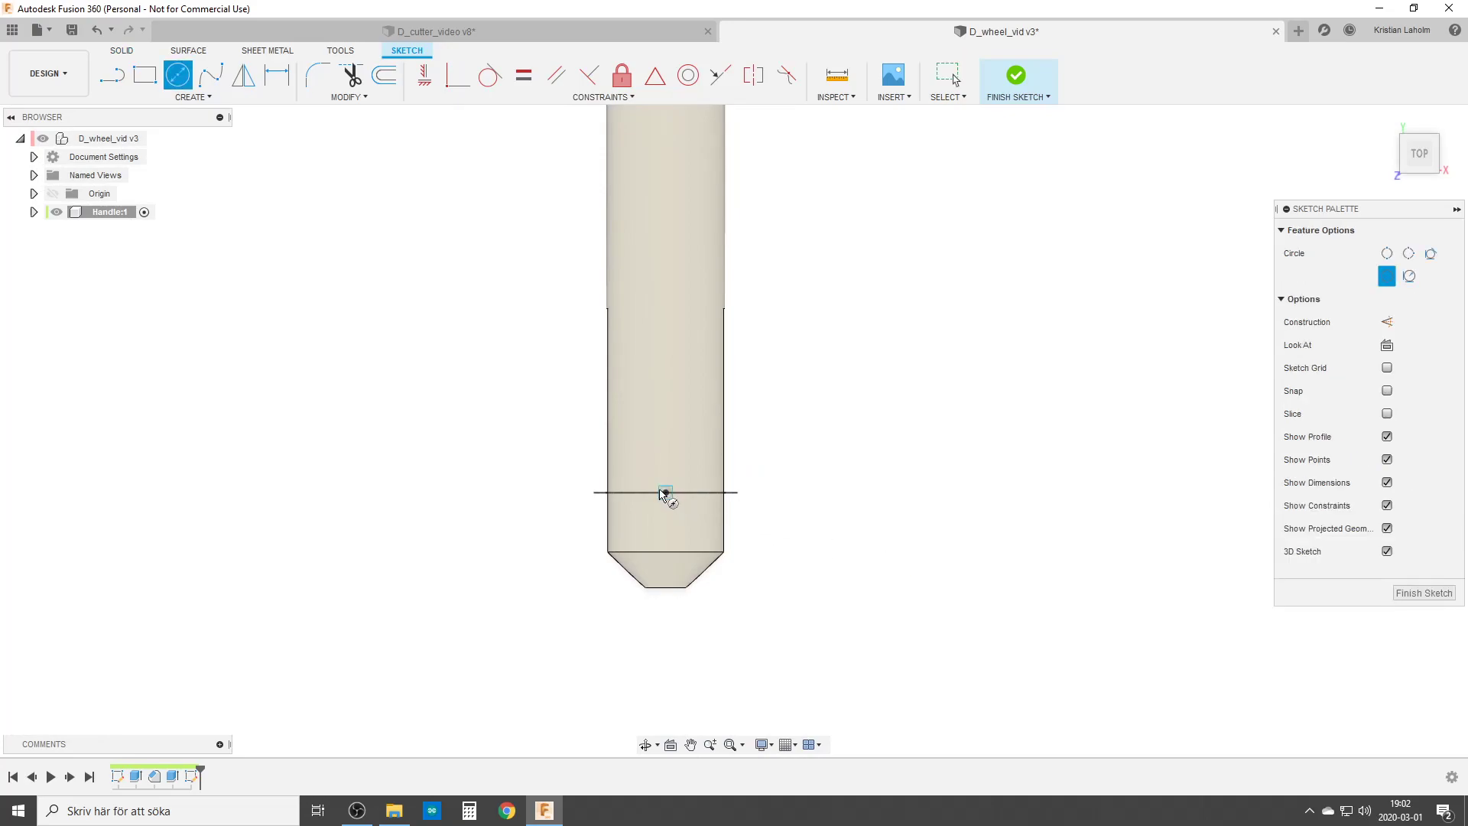
{"action": "left_click", "coordinate": [665, 493]}
{"action": "type", "text": "4"}
{"action": "key", "text": "Return"}
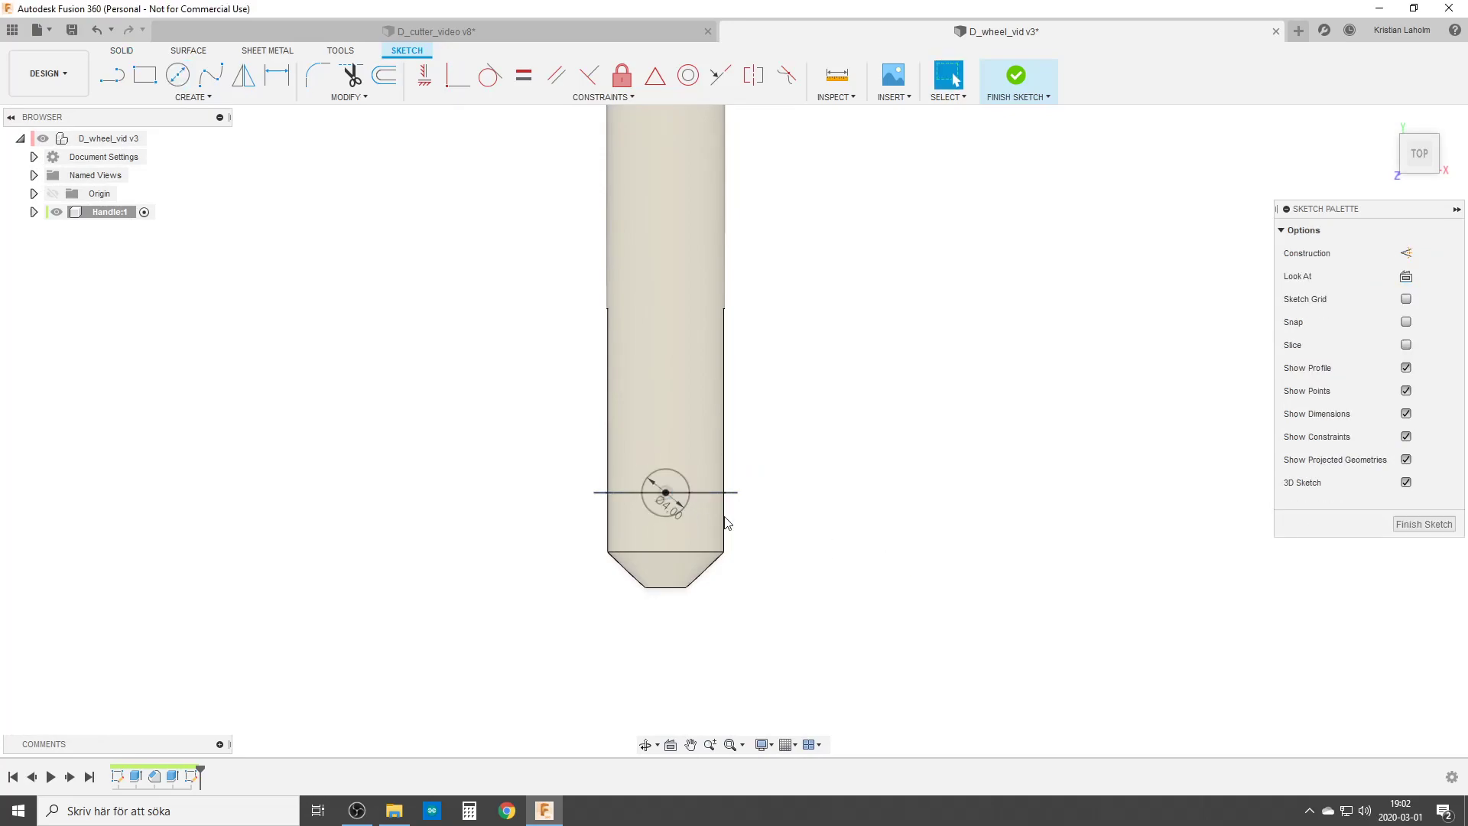
Cut the circle through the handle's front end with a symmetric extrusion using the All extent.
{"action": "key", "text": "e"}
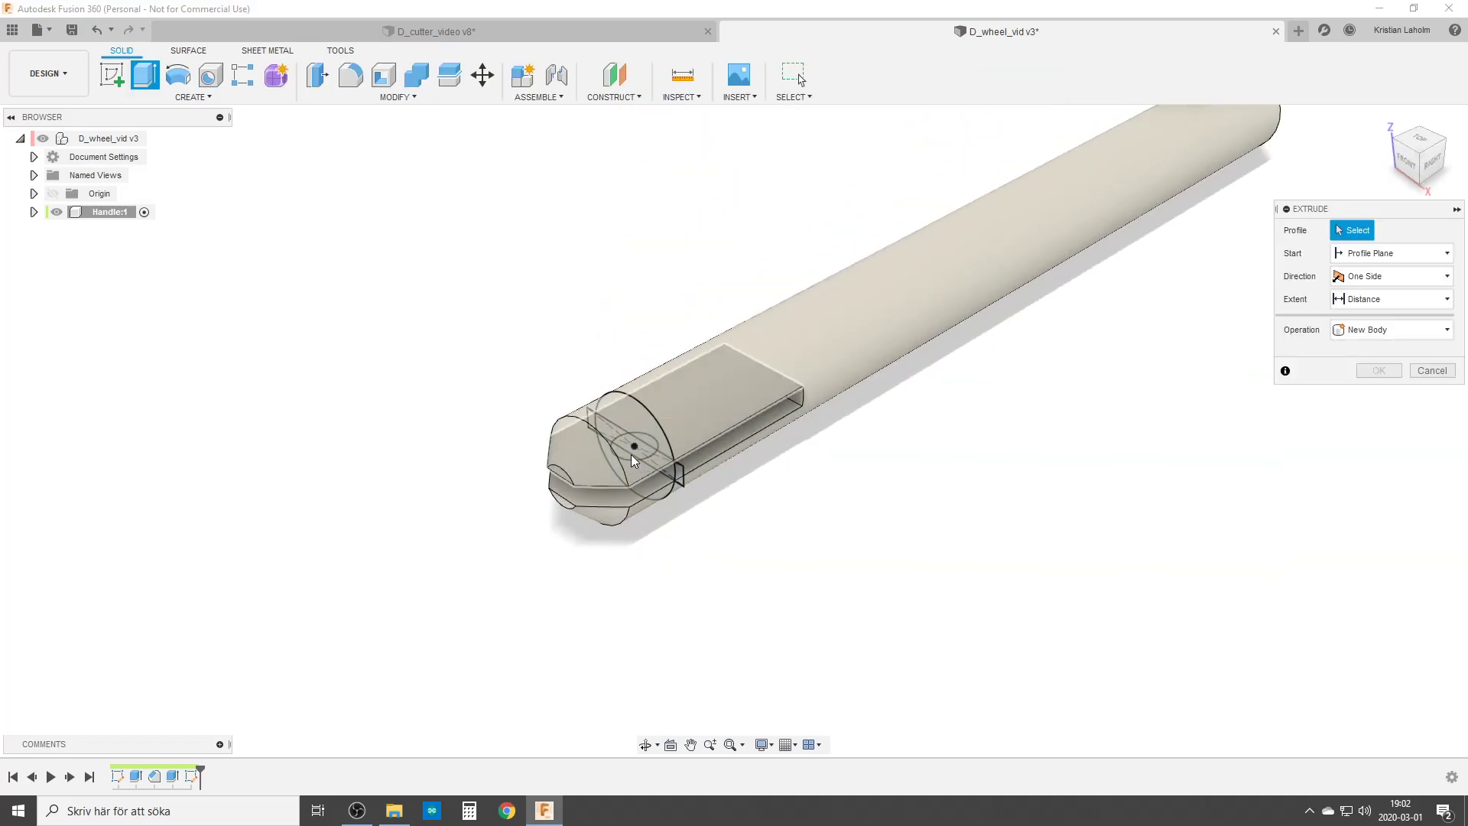
{"action": "left_click", "coordinate": [633, 459]}
{"action": "left_click", "coordinate": [657, 497]}
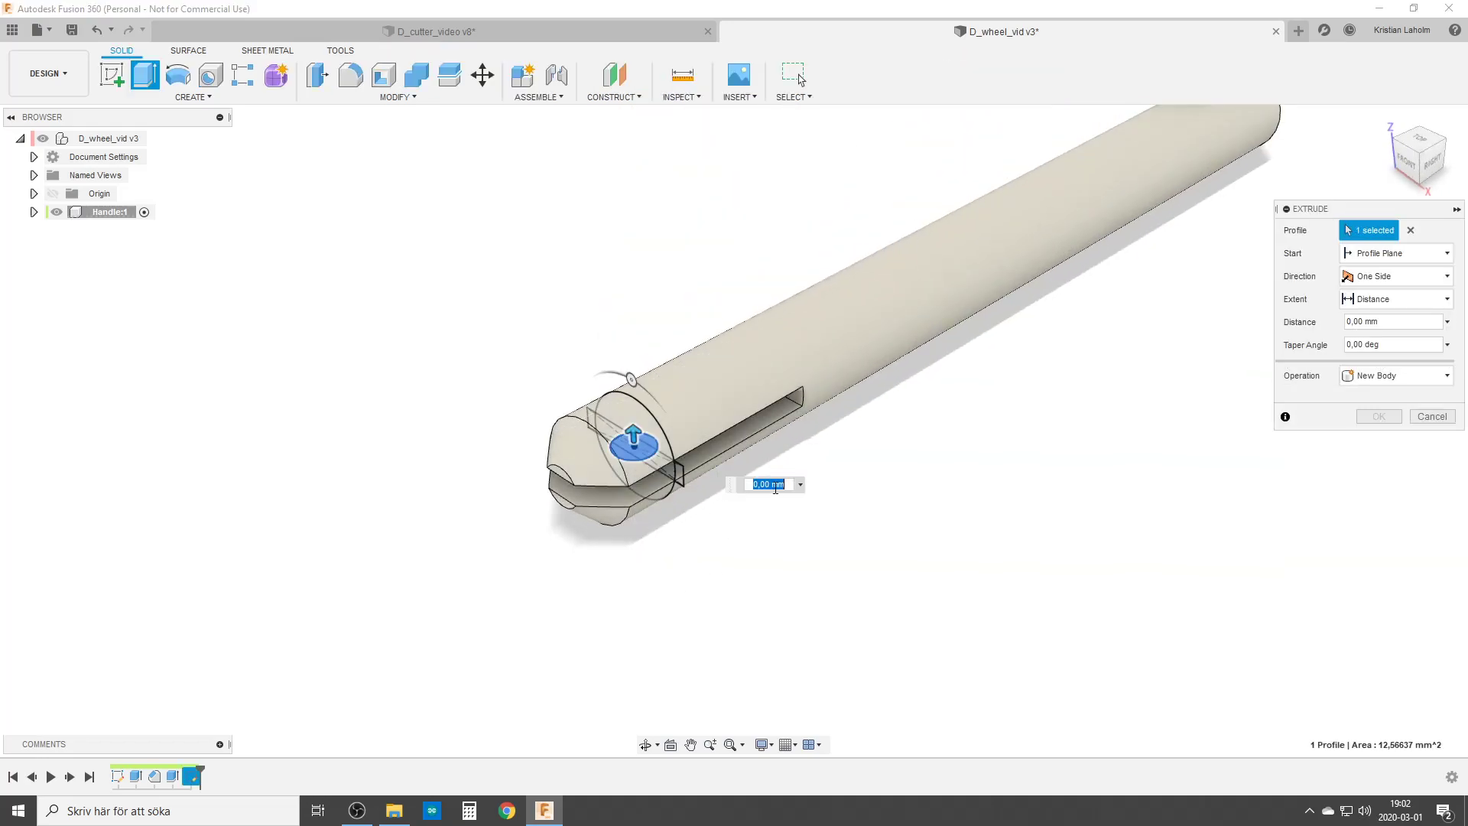
{"action": "left_click", "coordinate": [1399, 299]}
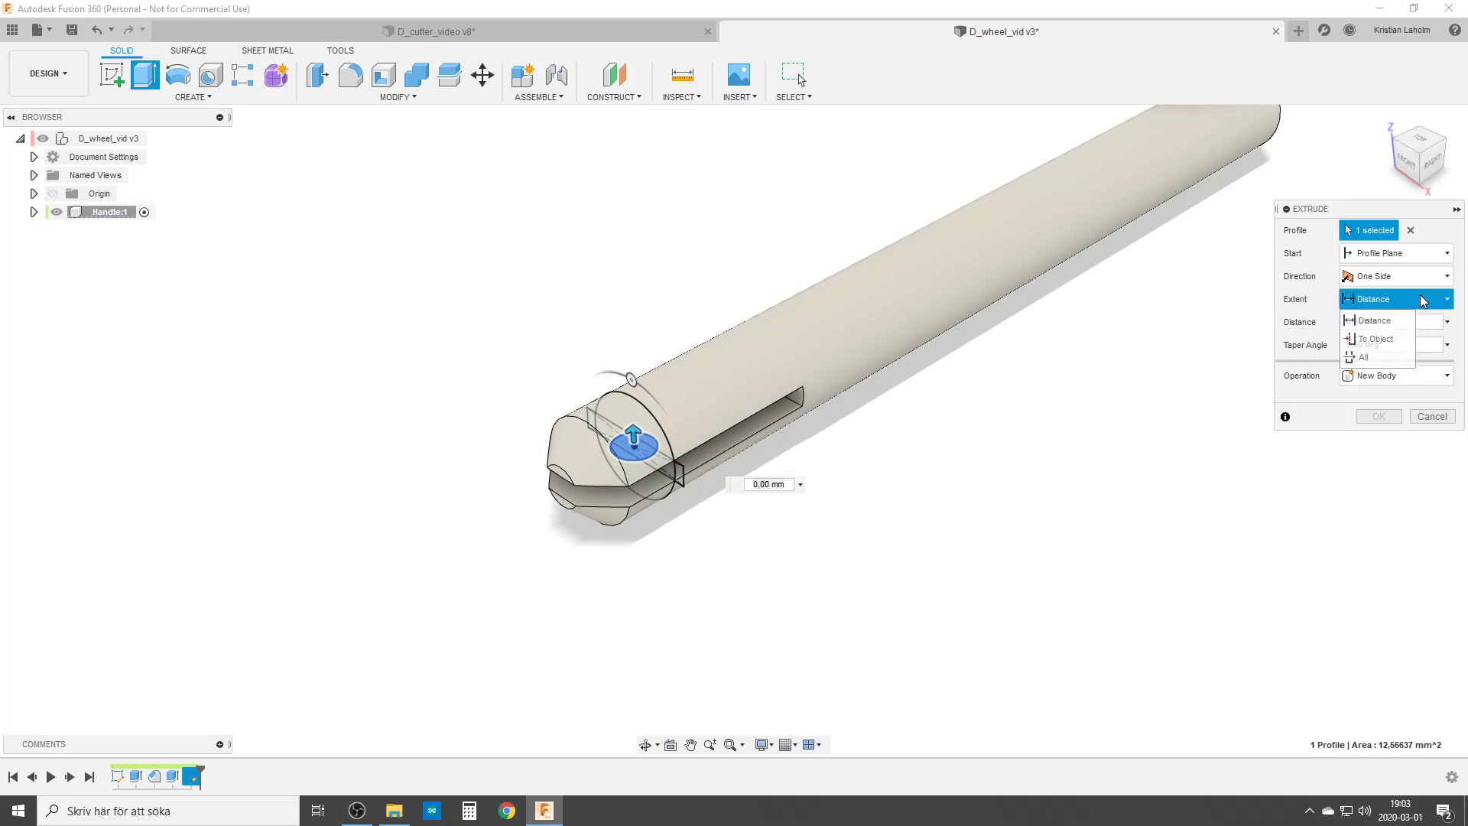
{"action": "left_click", "coordinate": [1384, 358]}
{"action": "left_click", "coordinate": [1399, 276]}
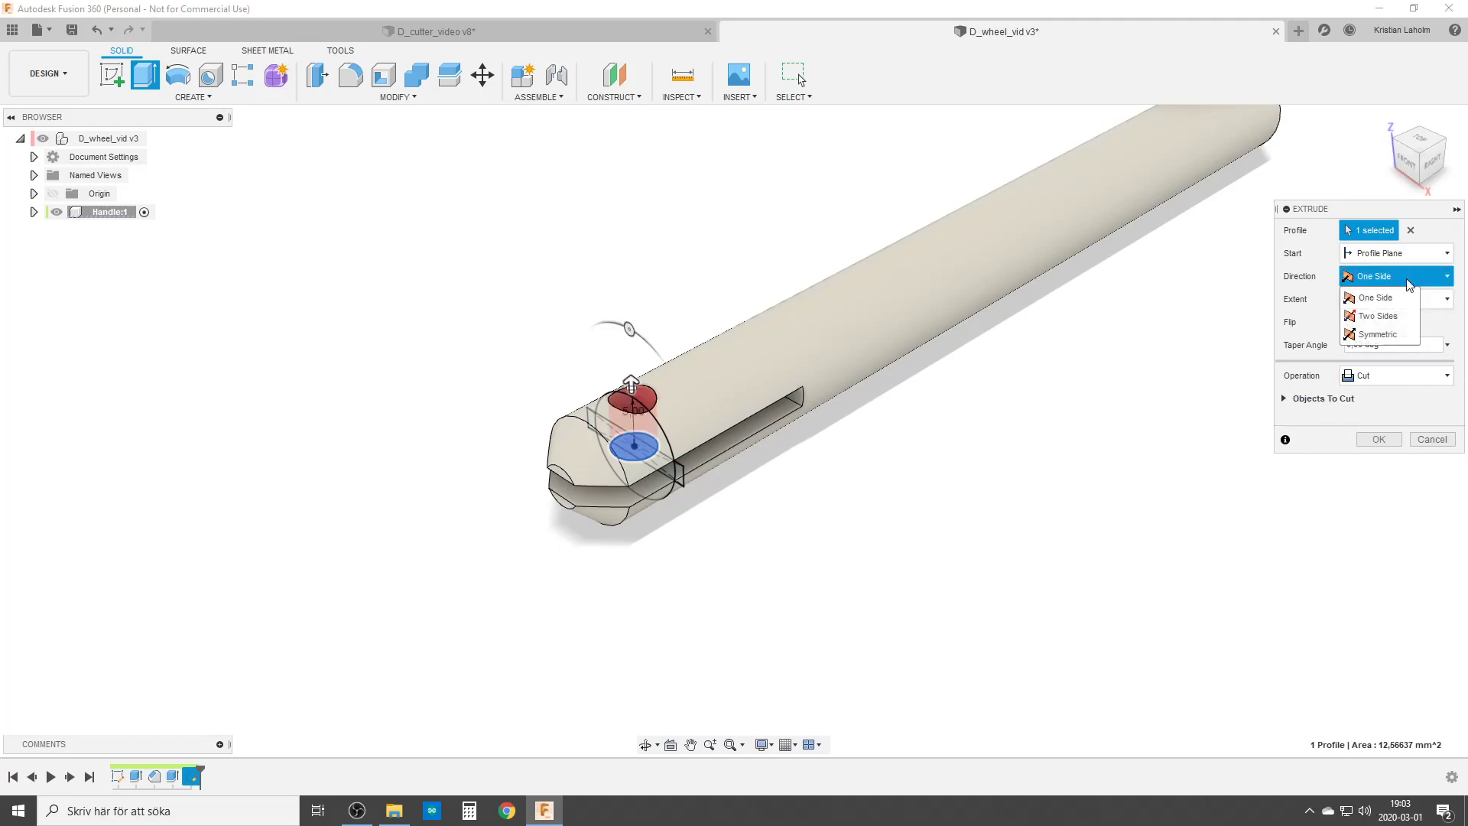
{"action": "left_click", "coordinate": [1380, 334]}
{"action": "left_click", "coordinate": [1378, 440]}
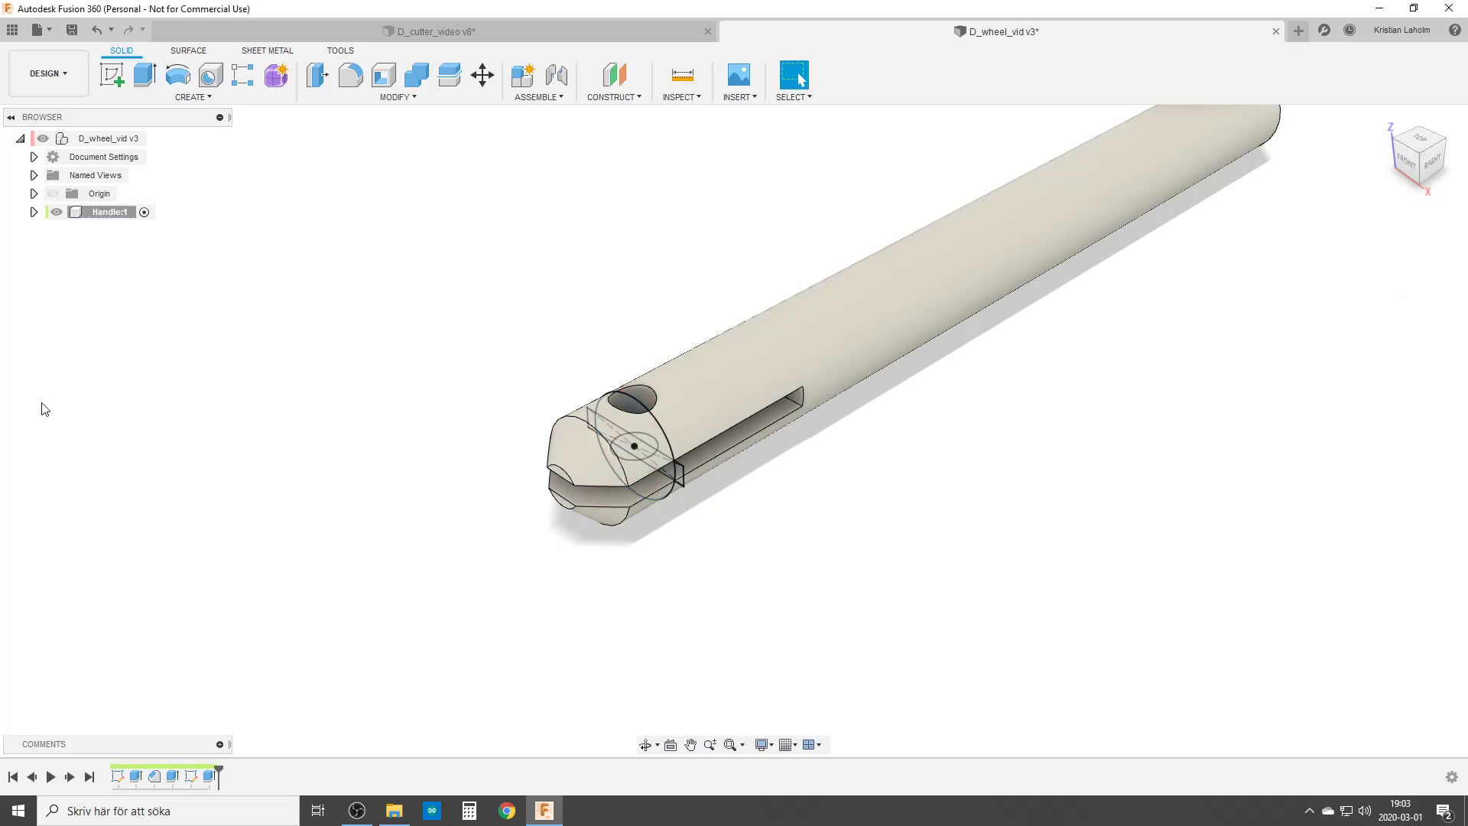
Hide all sketches of the Handle component.
{"action": "left_click", "coordinate": [32, 214]}
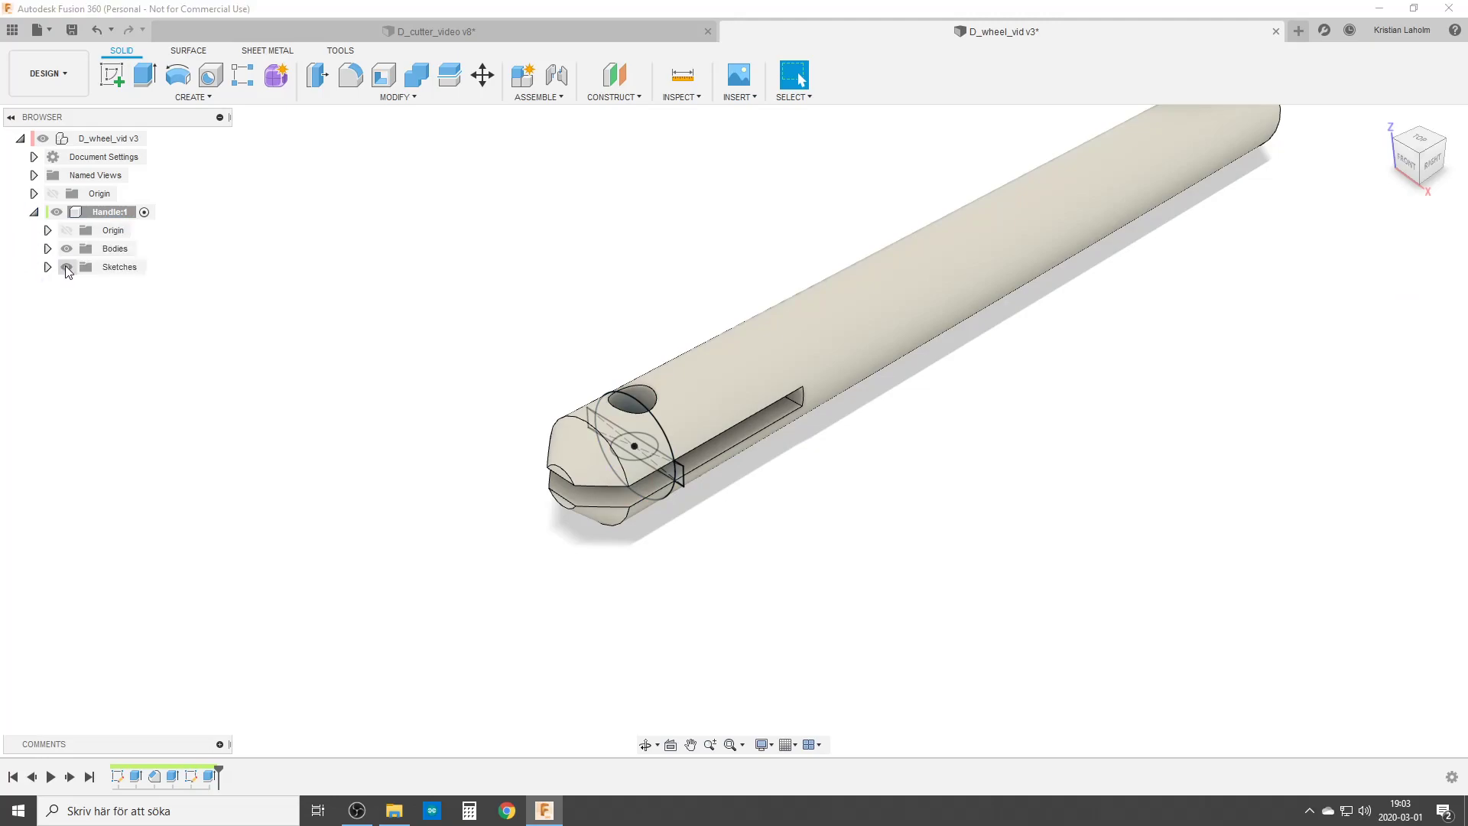
{"action": "left_click", "coordinate": [66, 267]}
{"action": "left_click", "coordinate": [34, 214]}
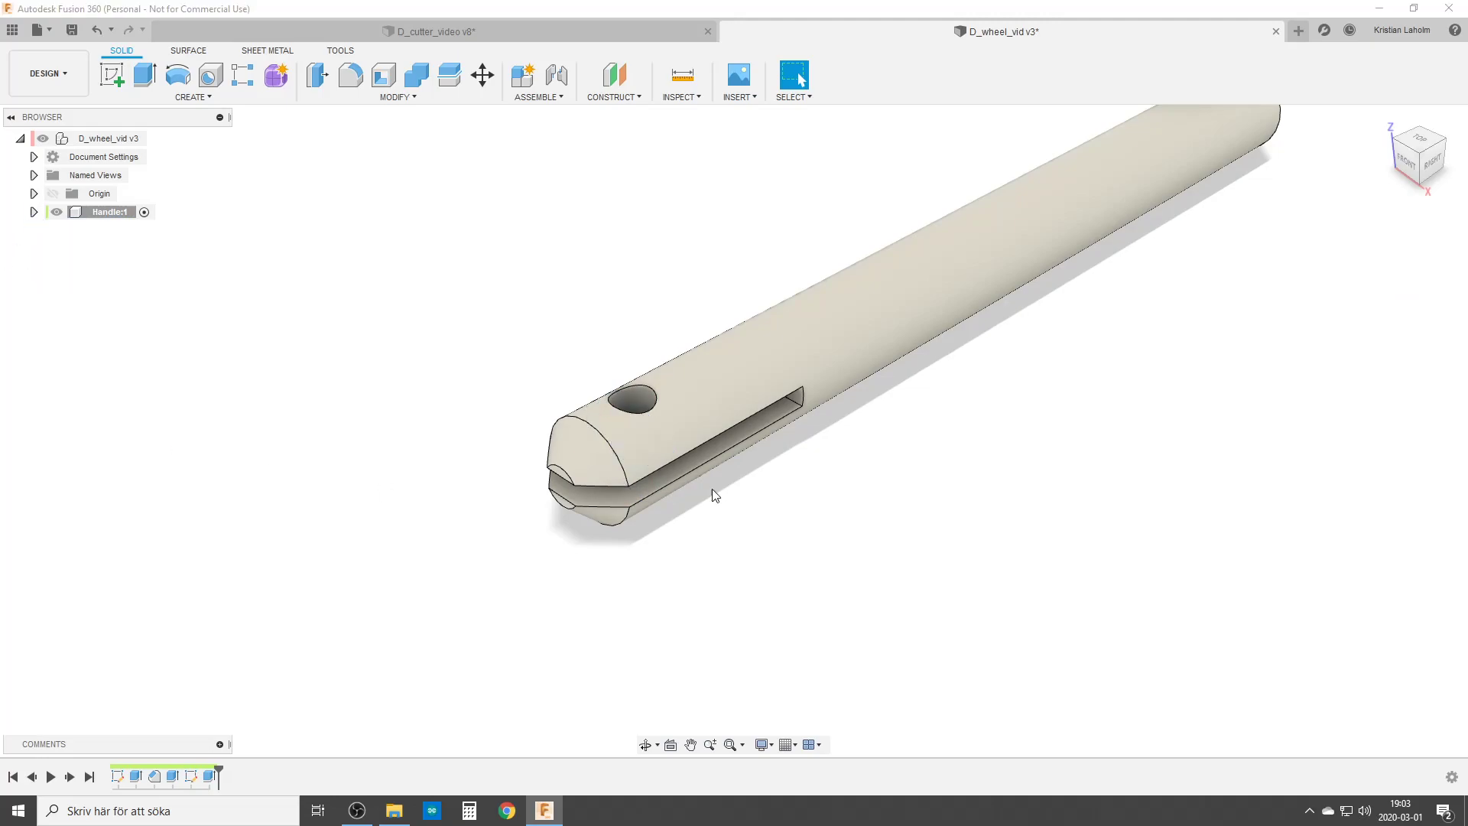
{"action": "middle_click_drag", "start_coordinate": [861, 459], "coordinate": [765, 451], "text": "shift"}
{"action": "middle_click_drag", "start_coordinate": [369, 384], "coordinate": [489, 398], "text": "shift"}
Create a new component under the top-level assembly and name it Rivet.
{"action": "right_click", "coordinate": [134, 146]}
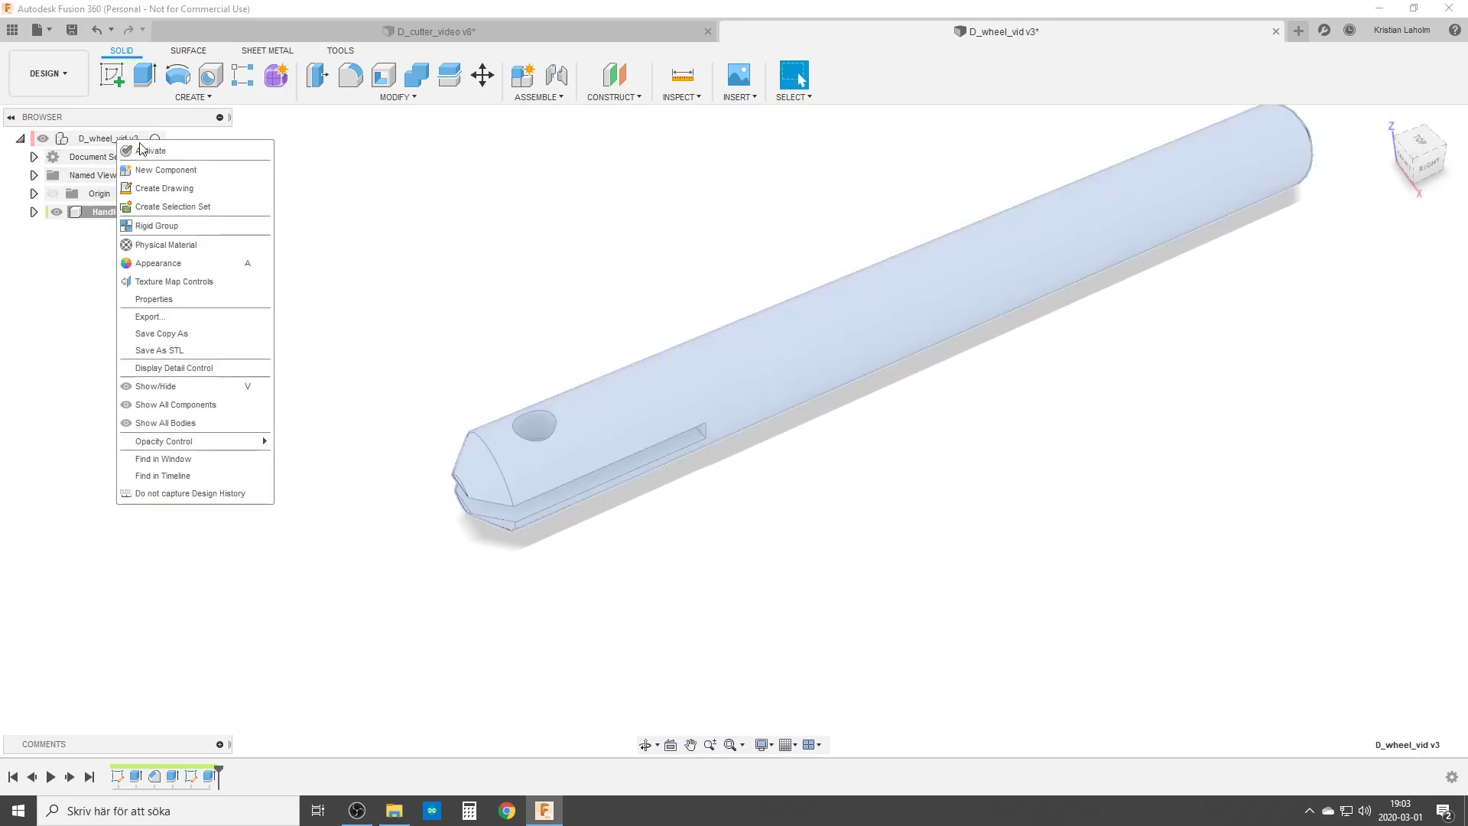
{"action": "left_click", "coordinate": [183, 170]}
{"action": "left_click", "coordinate": [100, 233]}
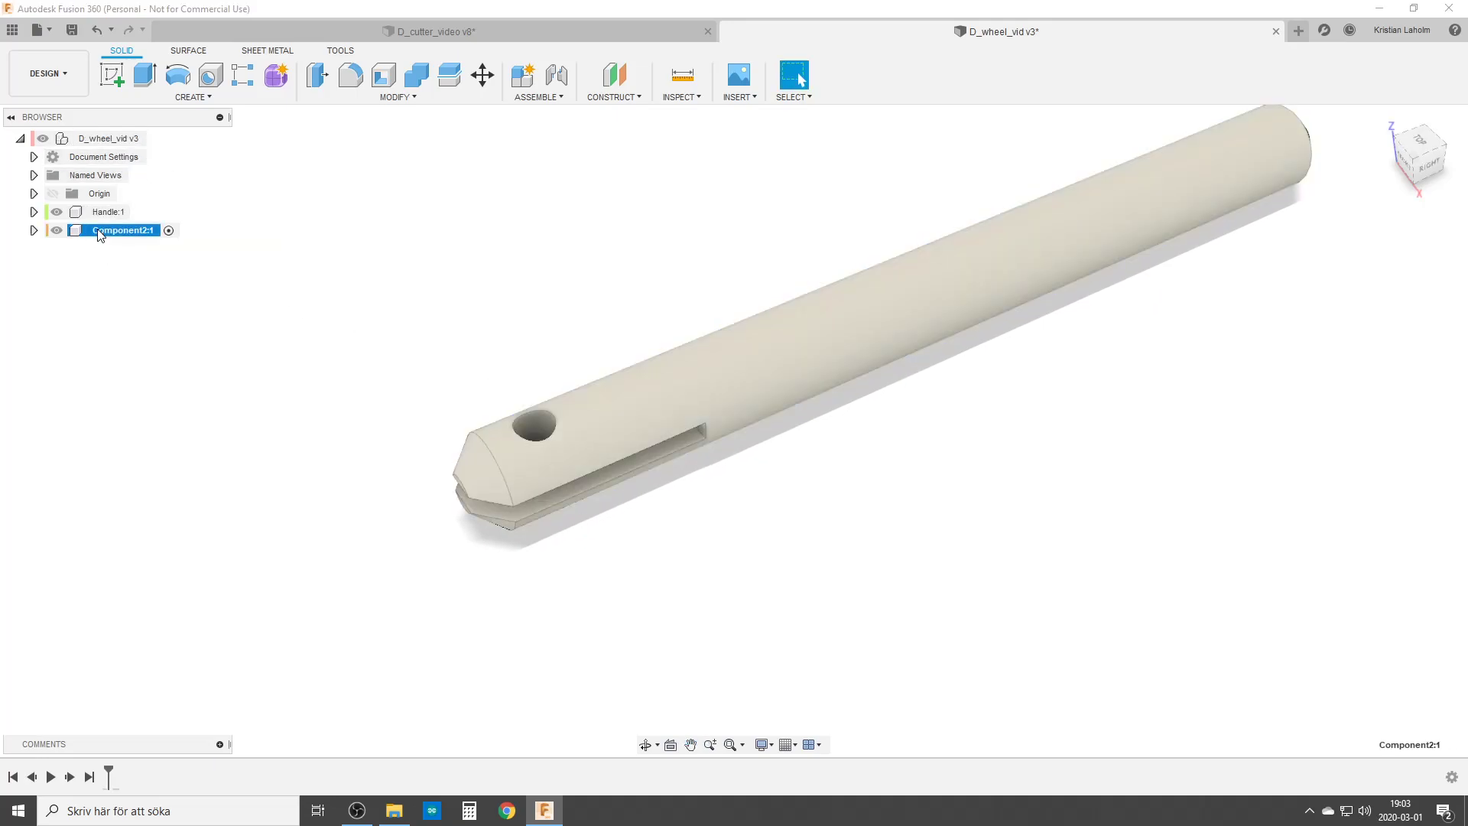
{"action": "double_click", "coordinate": [127, 233]}
{"action": "type", "text": "Ri"}
{"action": "key", "text": "Return"}
Start a sketch for the rivet on the front plane across the handle and turn on Slice.
{"action": "left_click", "coordinate": [101, 79]}
{"action": "middle_click_drag", "start_coordinate": [359, 530], "coordinate": [907, 431], "text": "shift"}
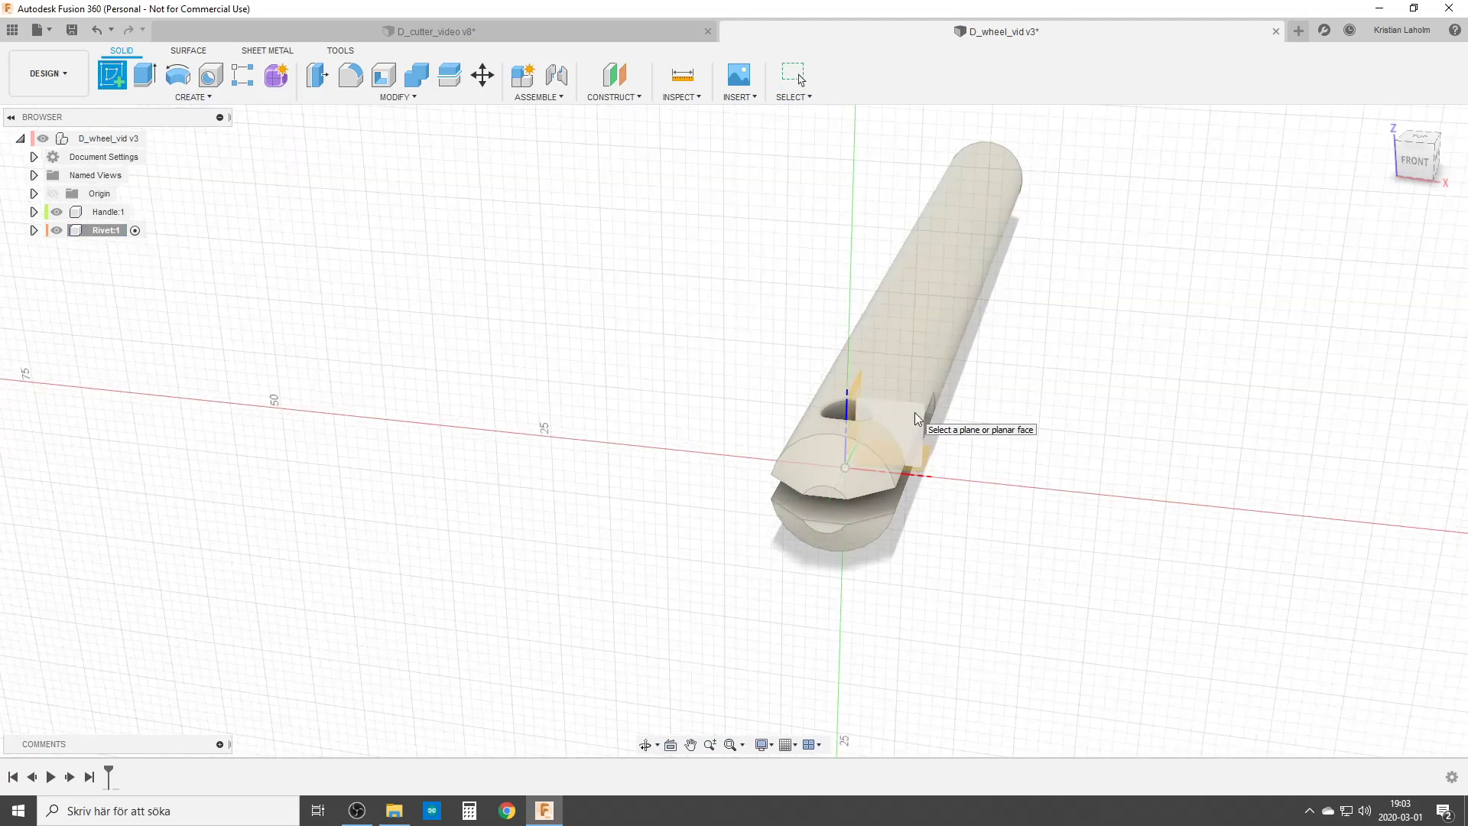
{"action": "left_click", "coordinate": [914, 411]}
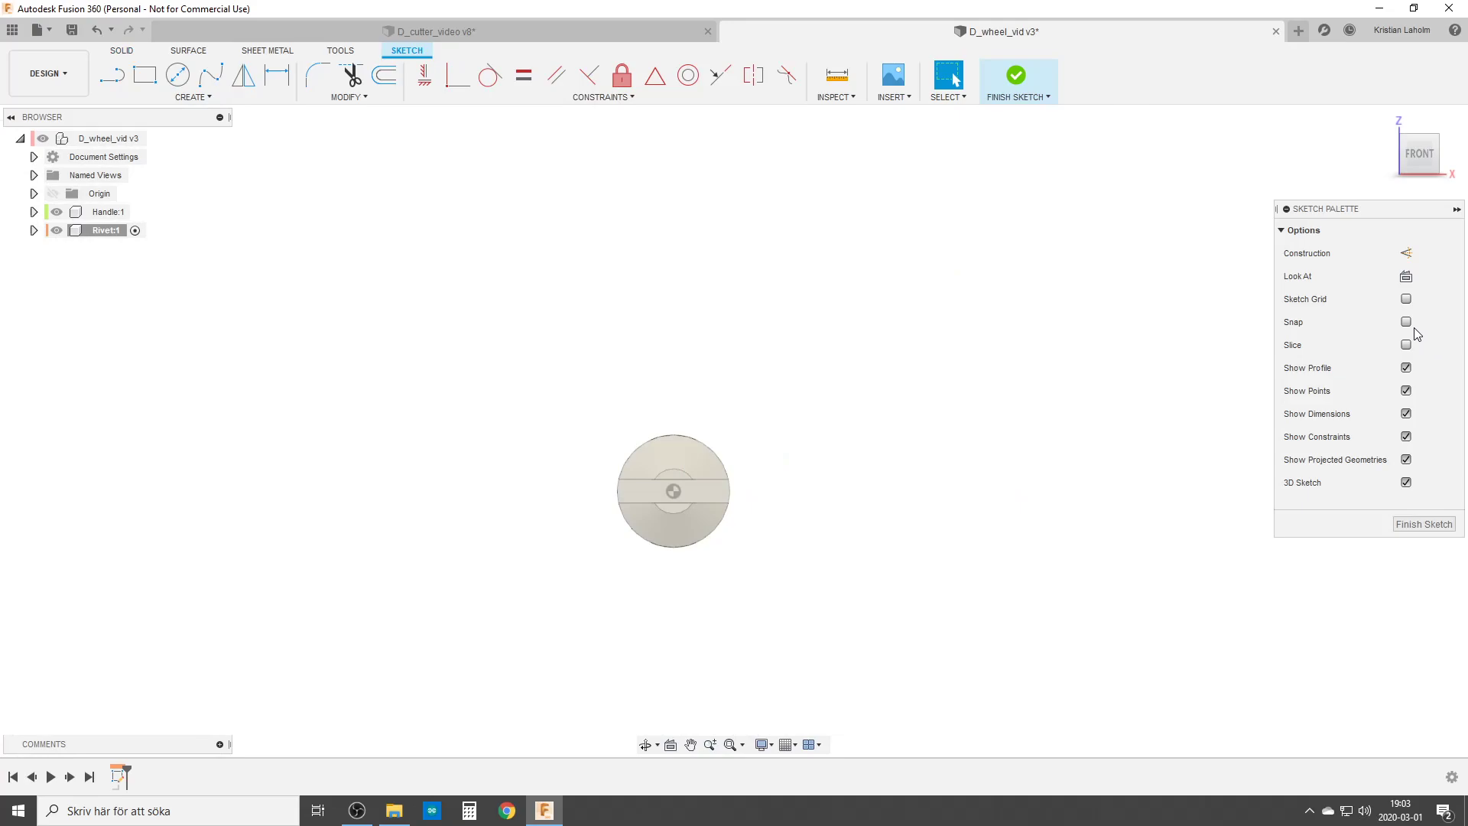
{"action": "left_click", "coordinate": [1407, 345]}
{"action": "scroll", "coordinate": [654, 500], "scroll_direction": "up", "scroll_amount": 4}
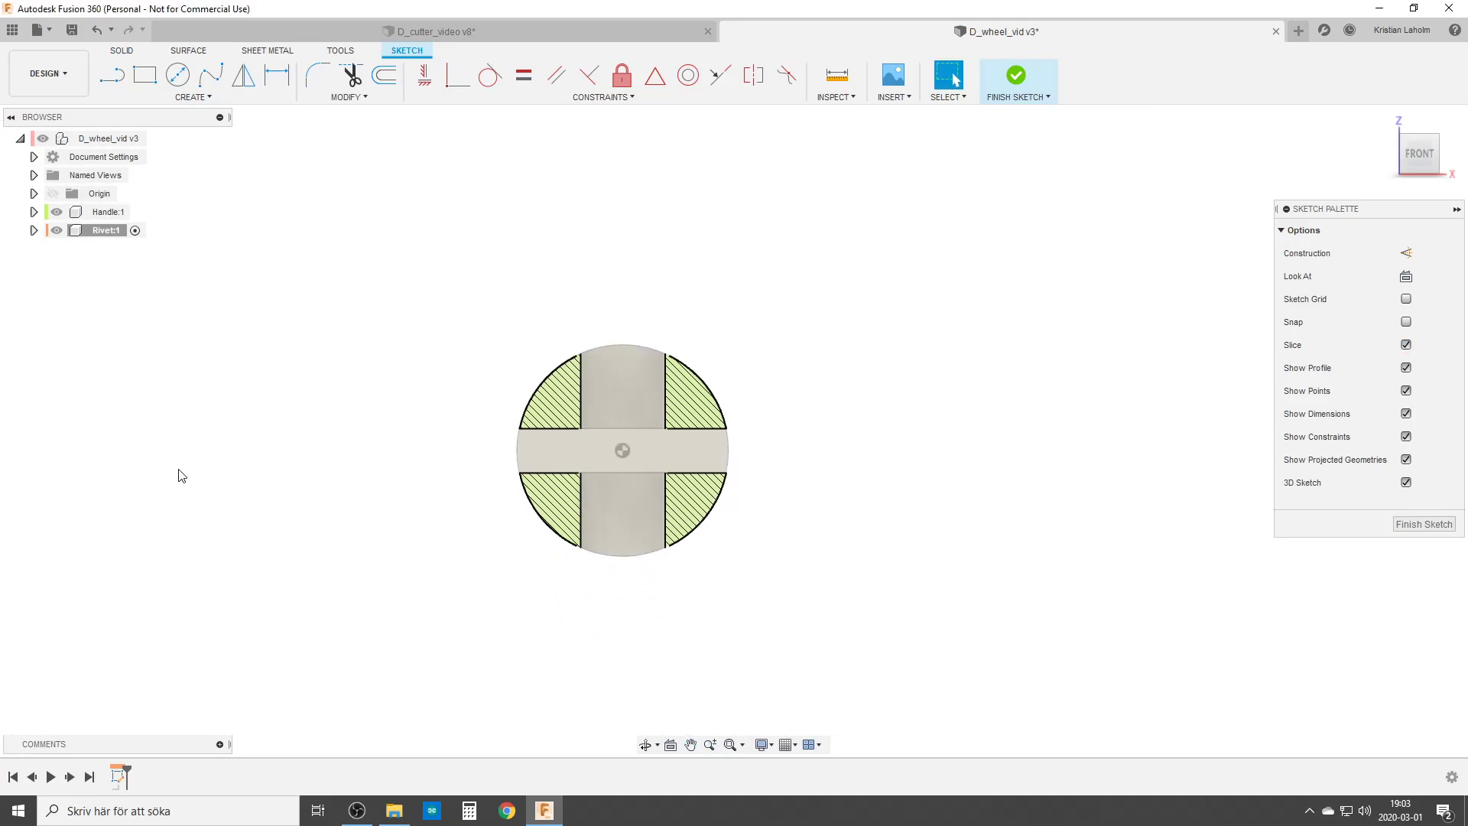
Draw two separate upright lines across the handle section, one near the hole's centre and one near its right wall.
{"action": "key", "text": "l"}
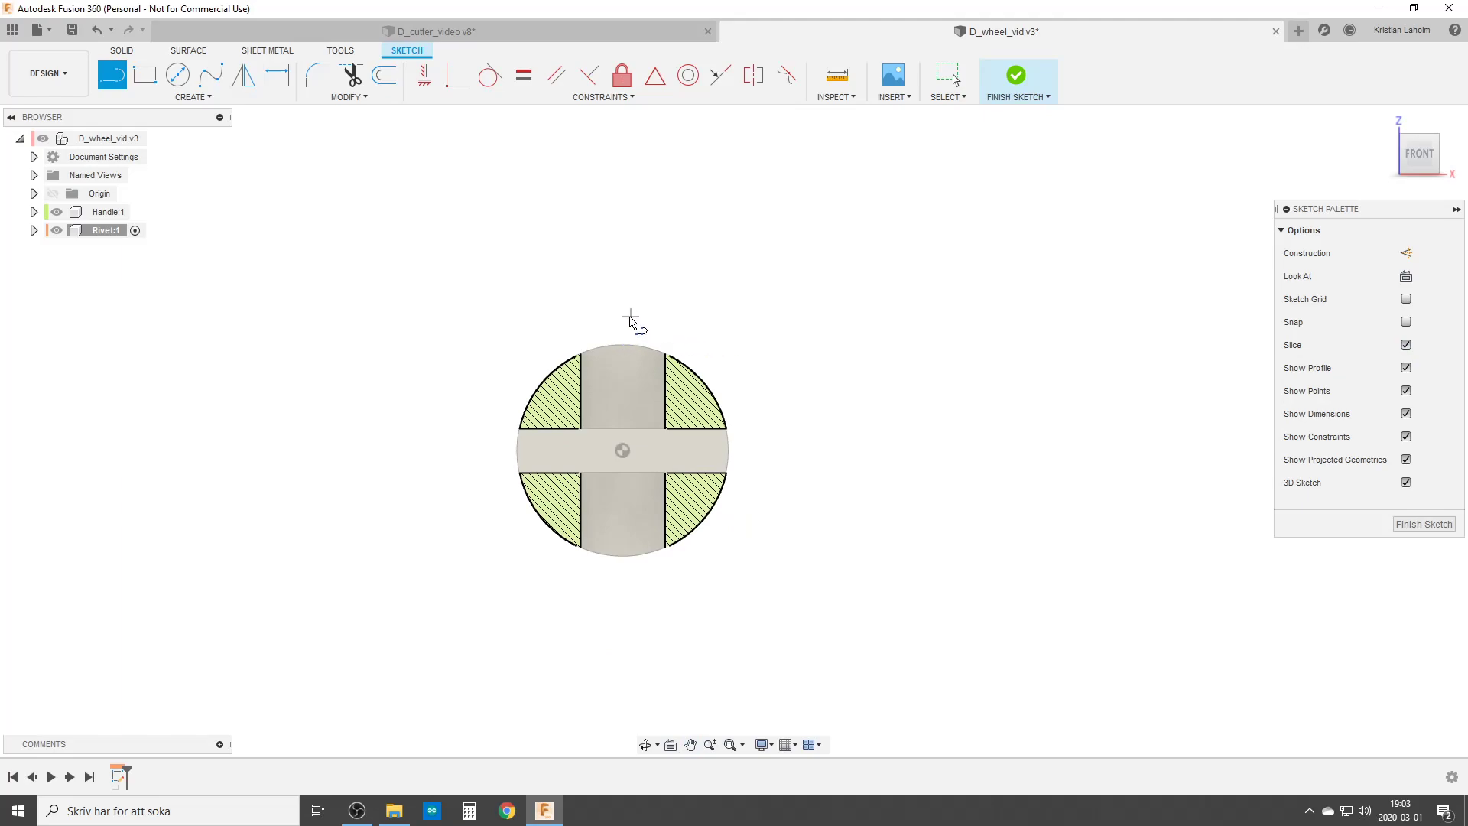
{"action": "left_click", "coordinate": [625, 315]}
{"action": "left_click", "coordinate": [612, 595]}
{"action": "key", "text": "Escape"}
{"action": "key", "text": "l"}
{"action": "left_click", "coordinate": [660, 316]}
{"action": "left_click", "coordinate": [660, 580]}
{"action": "key", "text": "Escape"}
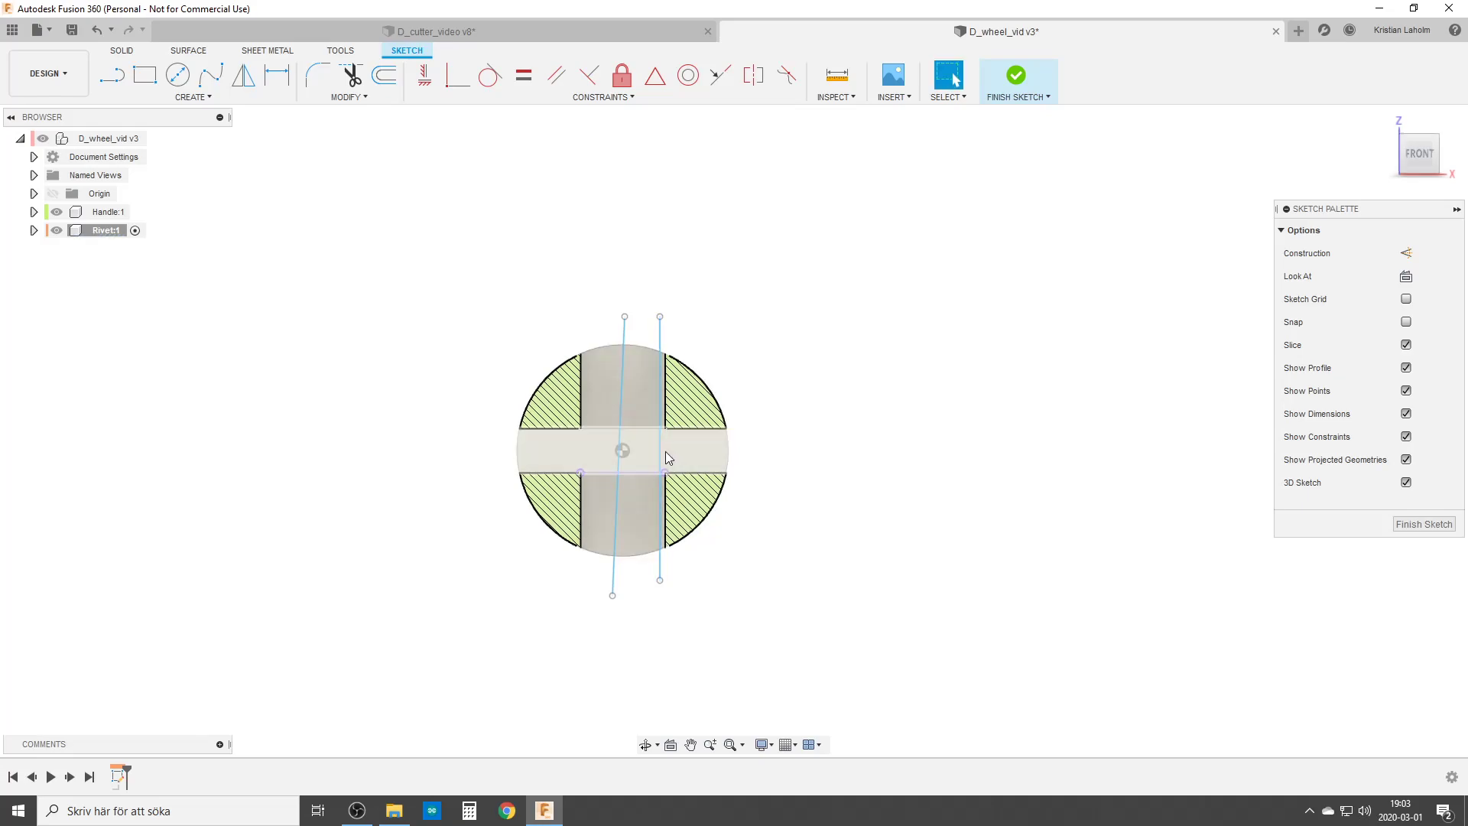
Constrain both sketched lines to be vertical.
{"action": "left_click", "coordinate": [659, 451]}
{"action": "left_click", "coordinate": [621, 376], "text": "shift"}
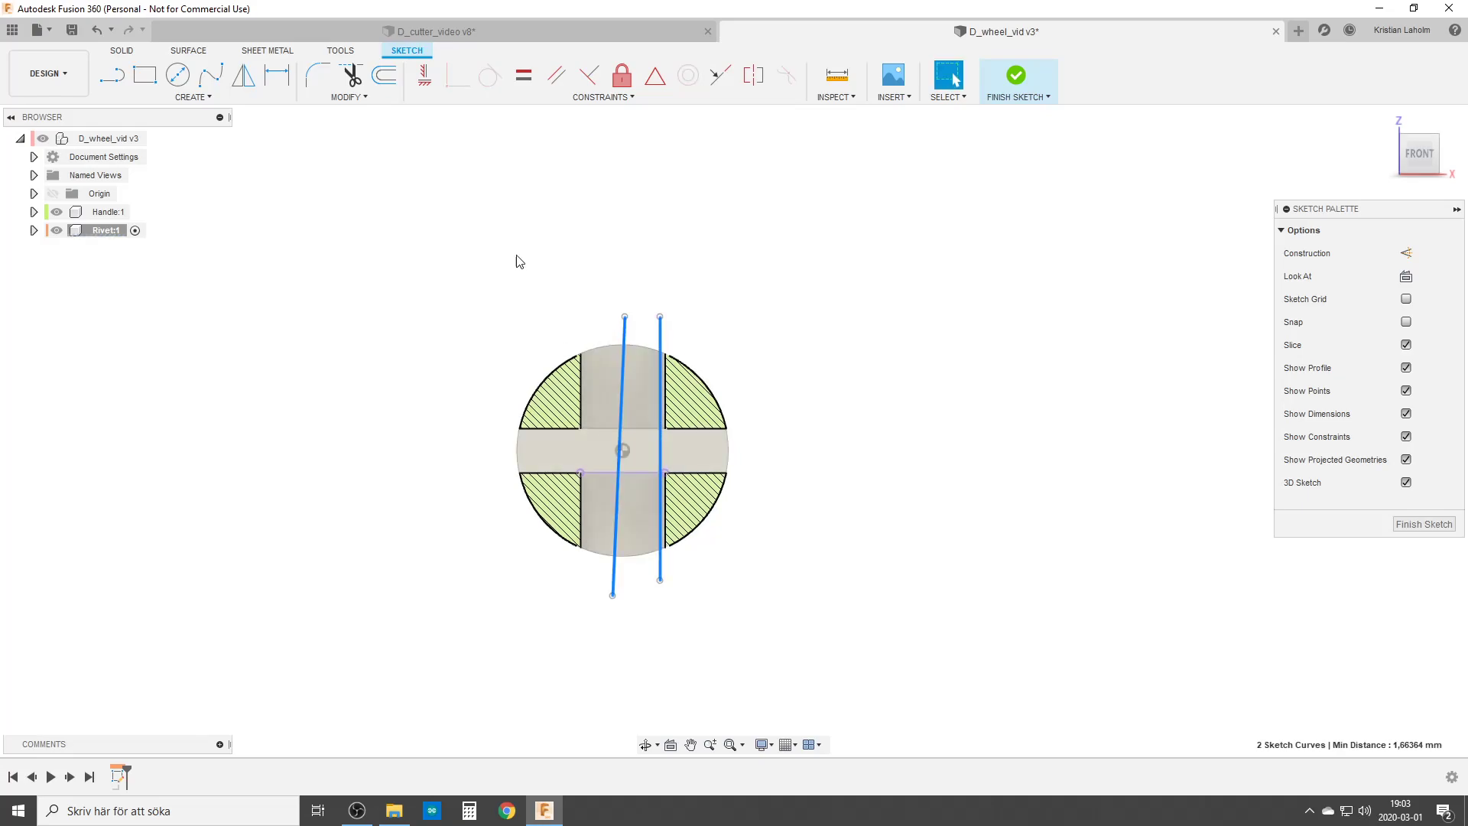
{"action": "left_click", "coordinate": [424, 74]}
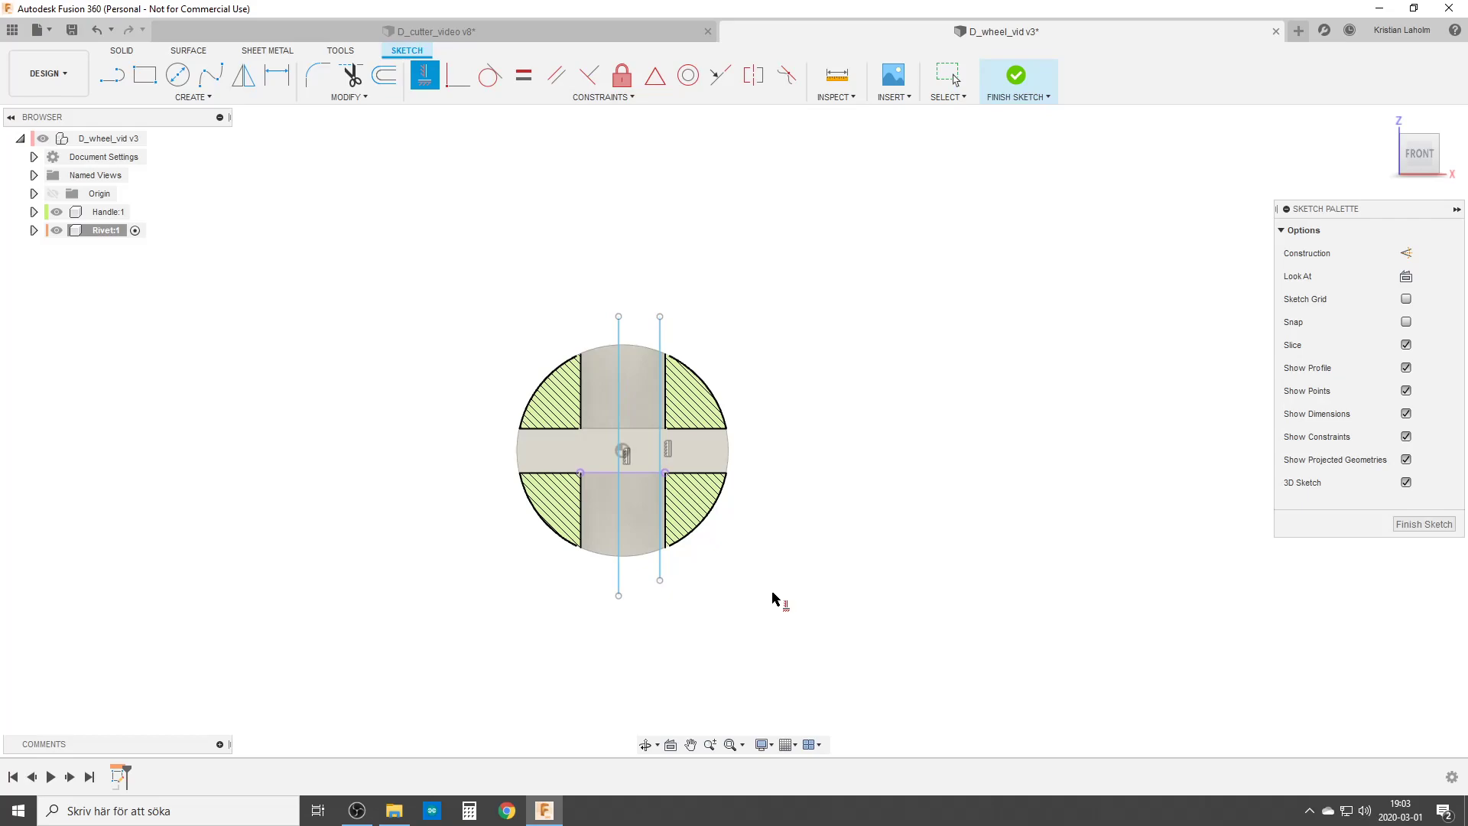
{"action": "key", "text": "Escape"}
Constrain the centre line's midpoint to the origin.
{"action": "left_click", "coordinate": [618, 515]}
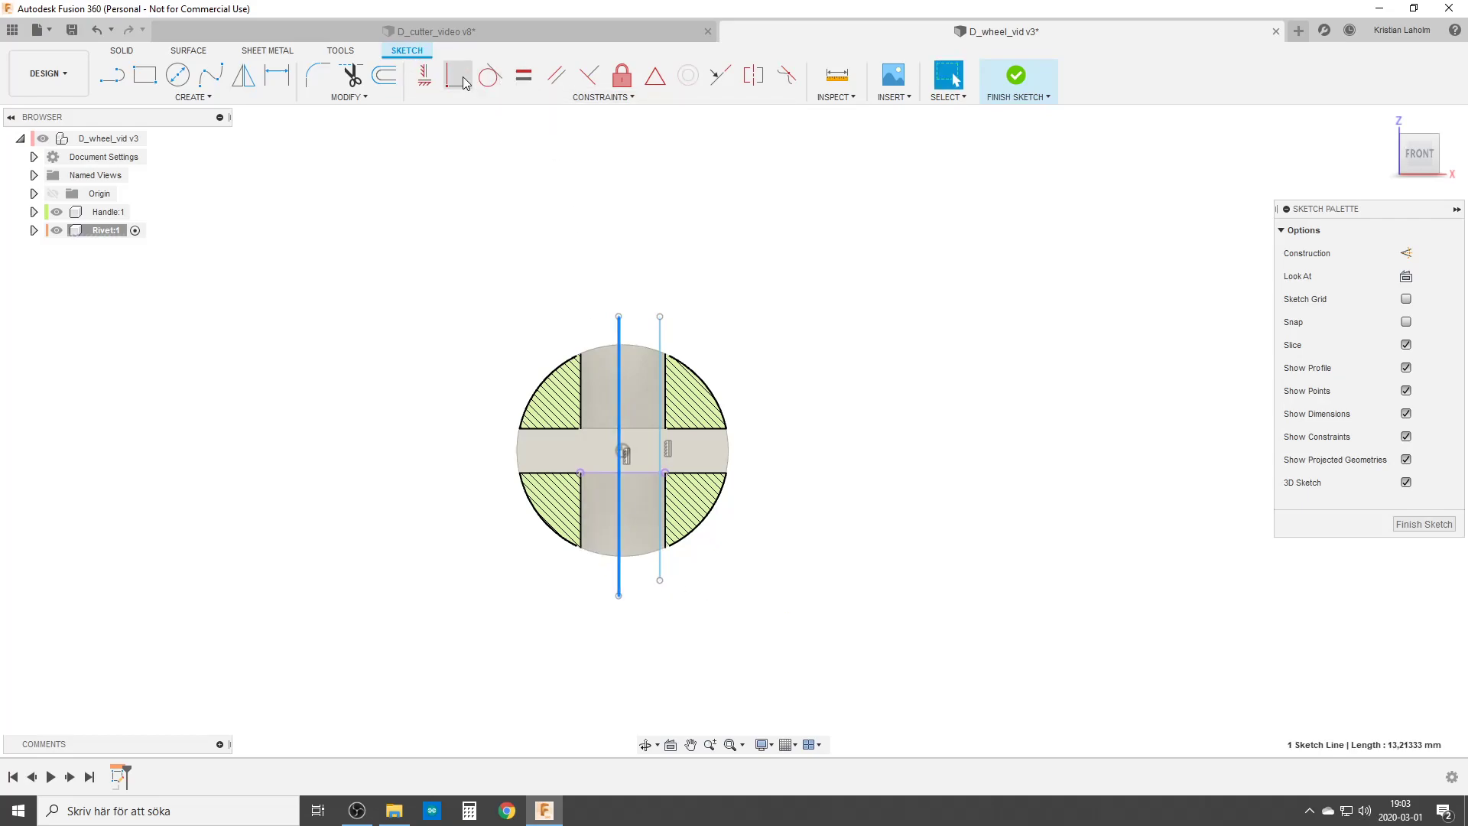
{"action": "left_click", "coordinate": [655, 74]}
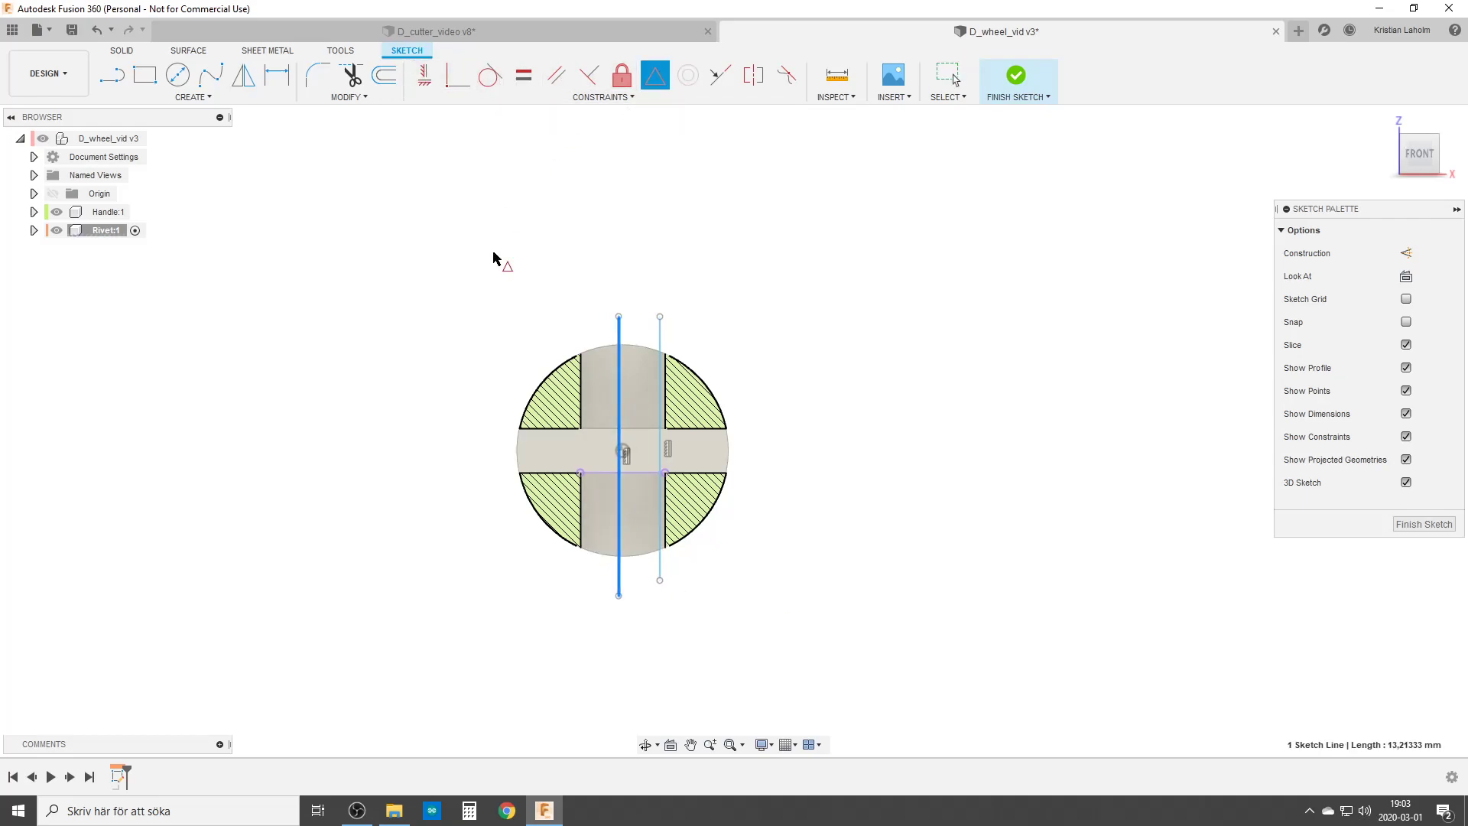
{"action": "left_click", "coordinate": [623, 451]}
{"action": "key", "text": "Escape"}
{"action": "left_click", "coordinate": [603, 470]}
{"action": "key", "text": "Escape"}
{"action": "left_click", "coordinate": [603, 474]}
{"action": "key", "text": "Delete"}
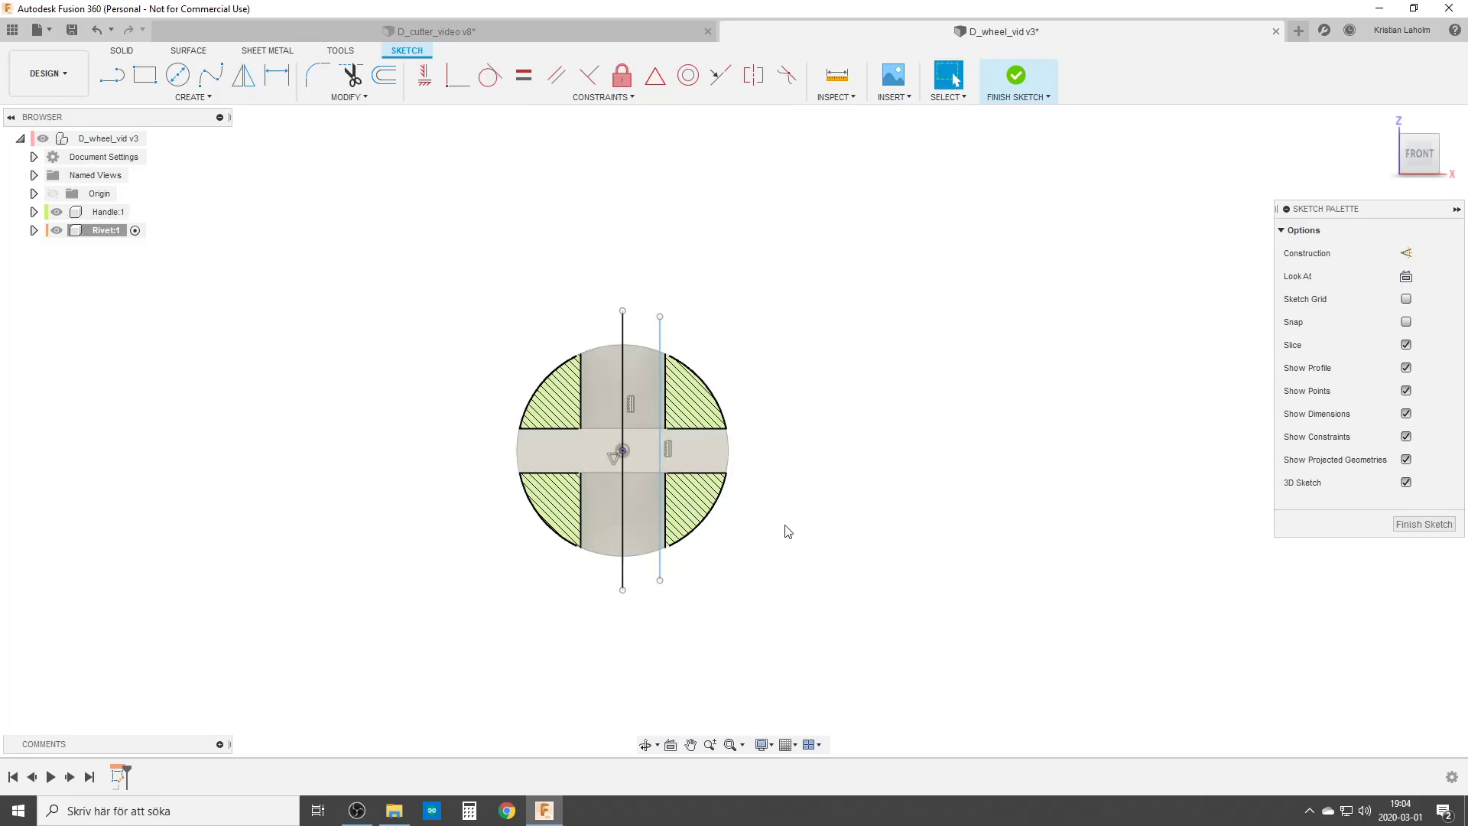
Draw a line from the origin to the outer line's midpoint, make it construction geometry and constrain it horizontal.
{"action": "scroll", "coordinate": [747, 580], "scroll_direction": "up", "scroll_amount": 2}
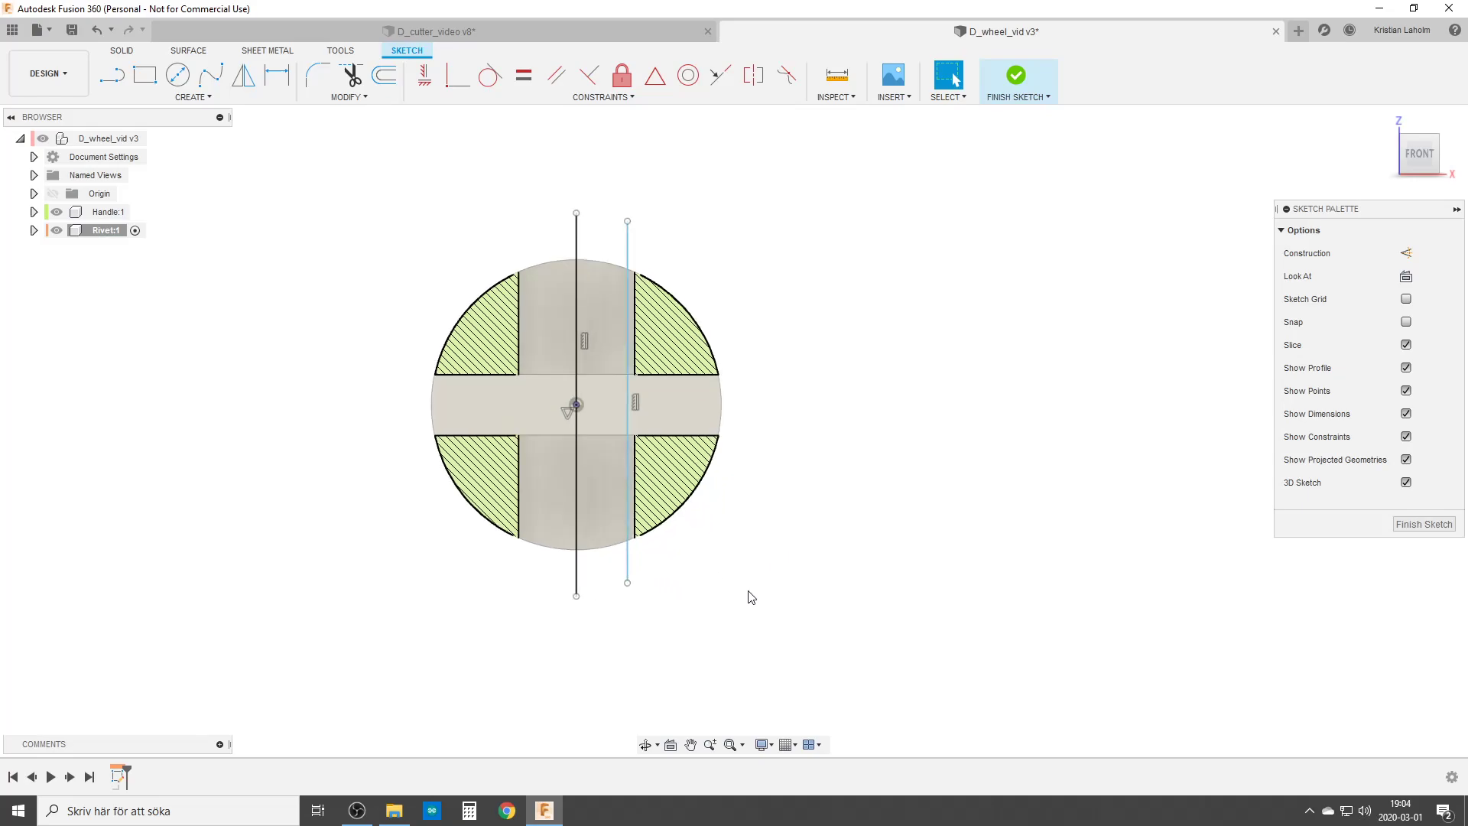
{"action": "key", "text": "l"}
{"action": "left_click", "coordinate": [578, 405]}
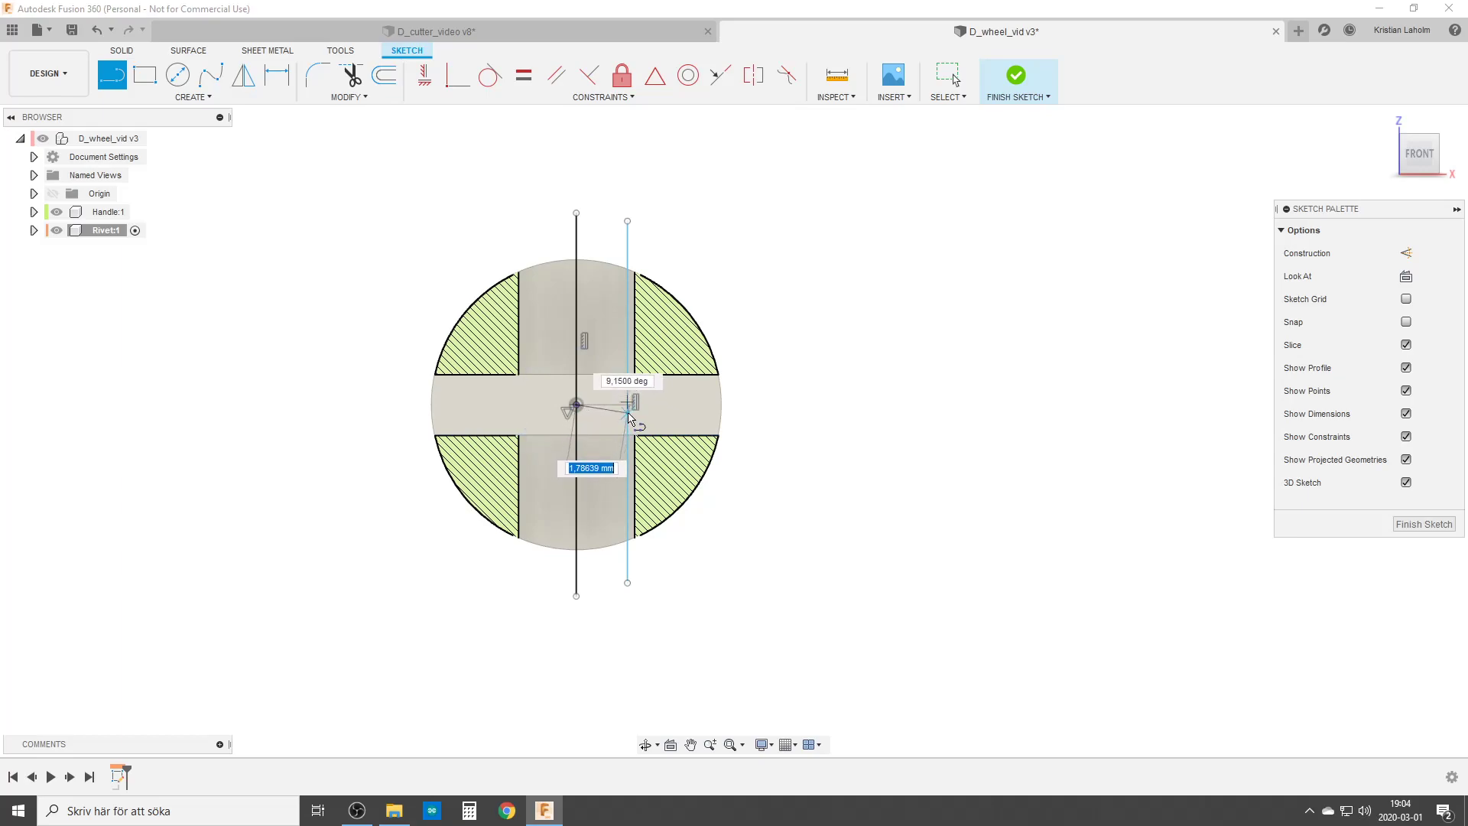
{"action": "key", "text": "Escape"}
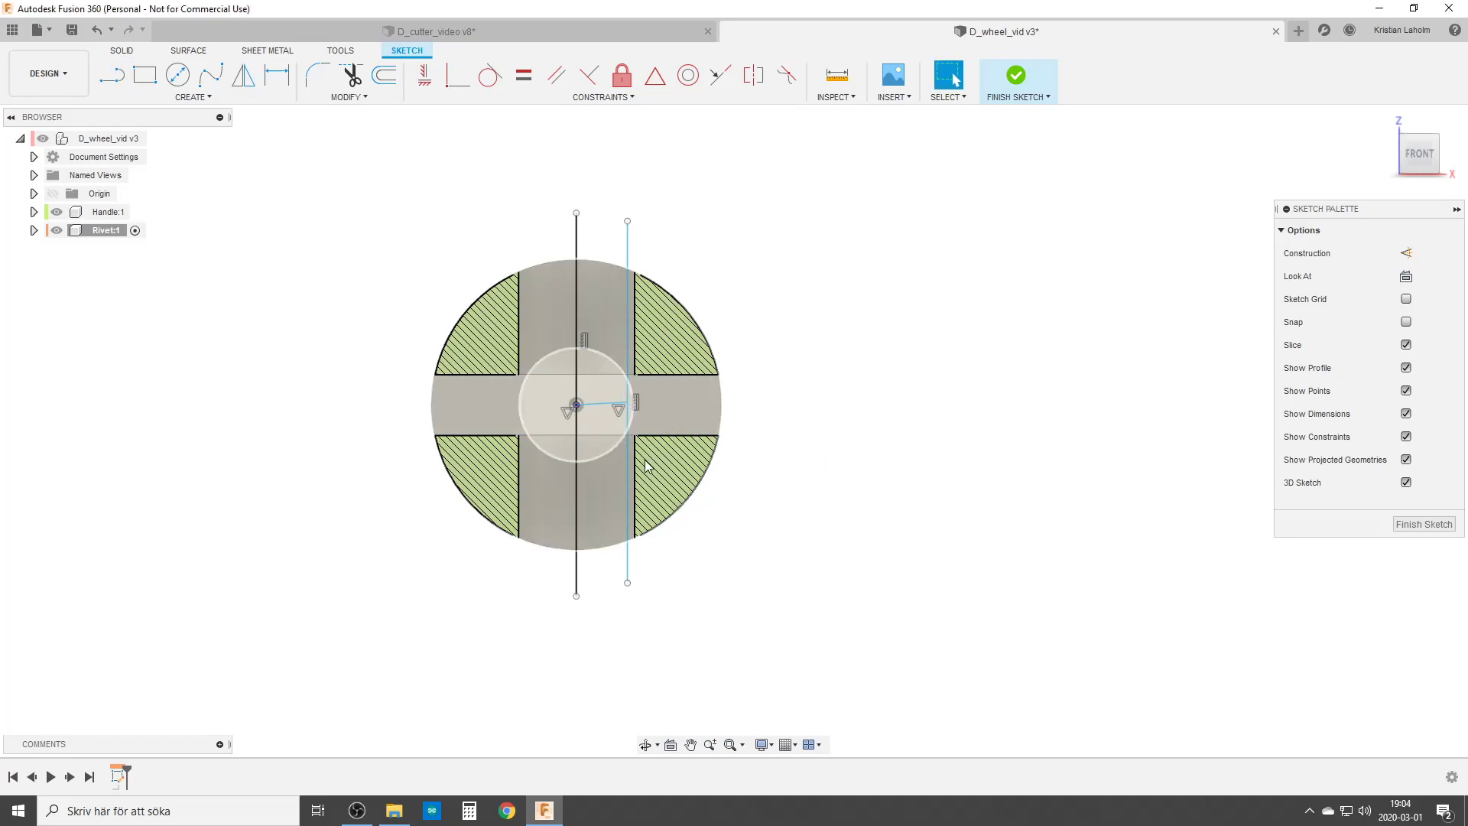
{"action": "left_click", "coordinate": [604, 403]}
{"action": "key", "text": "x"}
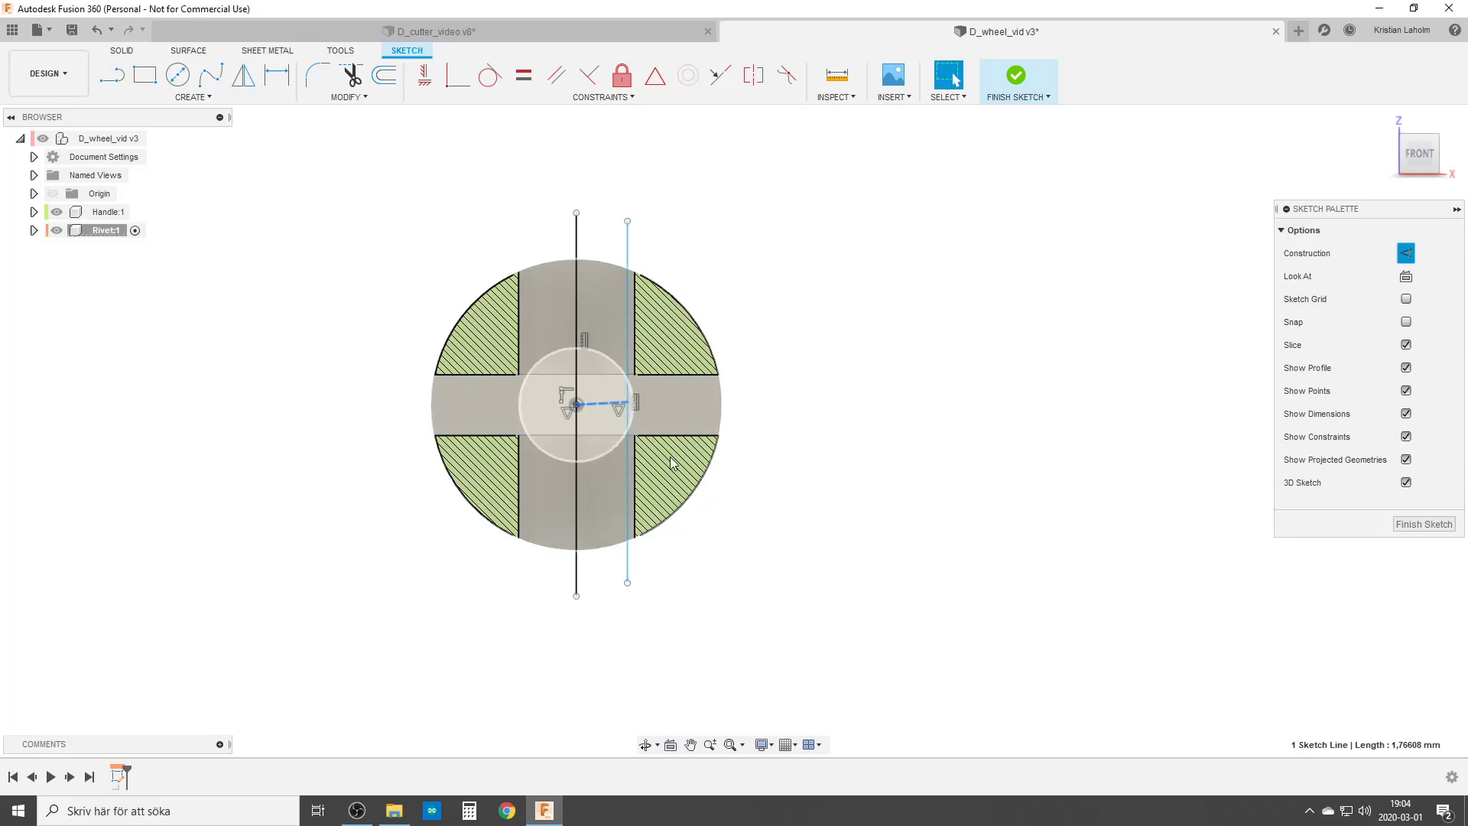
{"action": "left_click", "coordinate": [419, 80]}
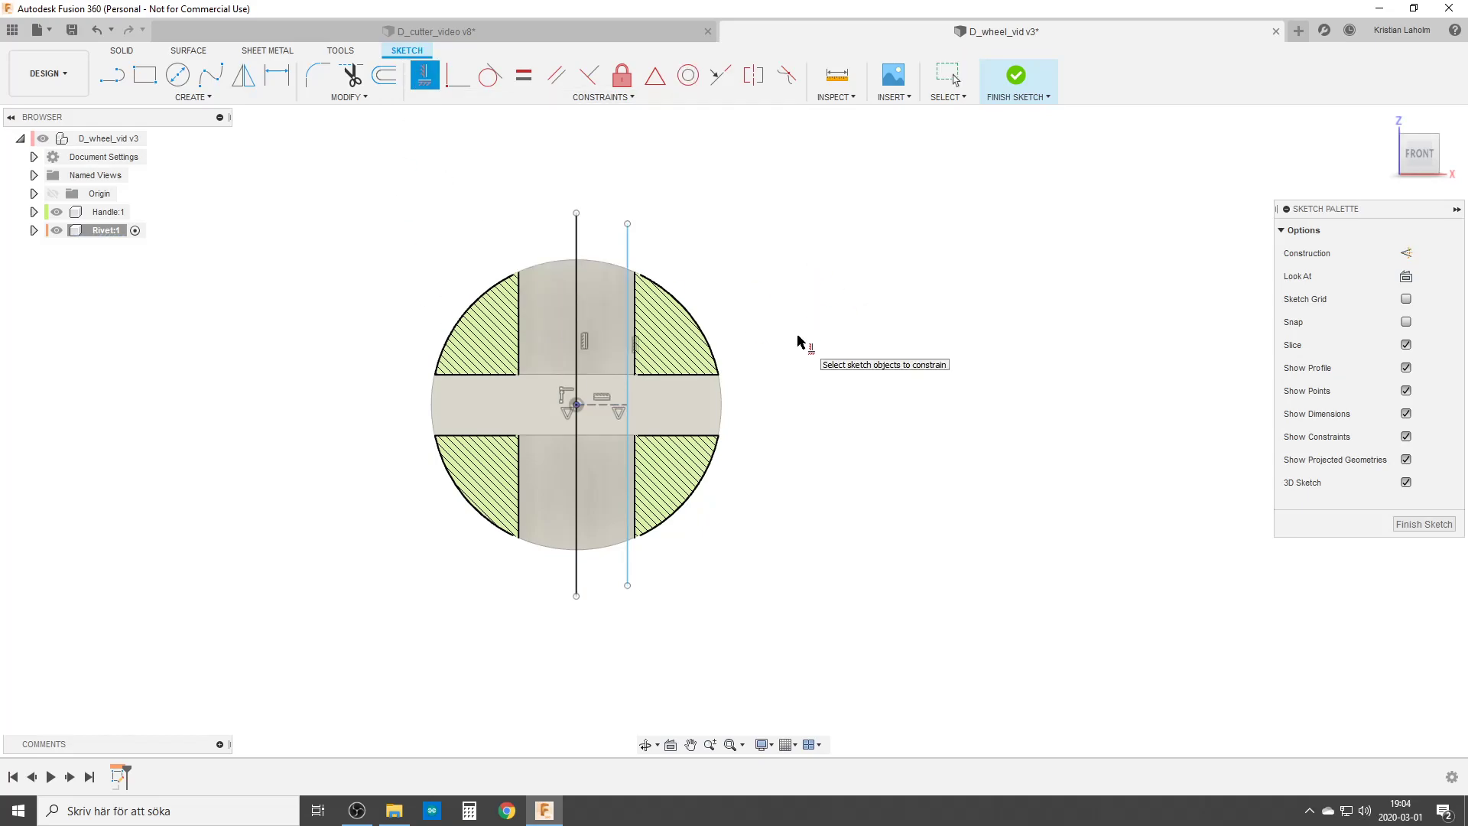
{"action": "key", "text": "Escape"}
Add a diameter dimension of 3,8 mm between the centre line and the outer line.
{"action": "key", "text": "d"}
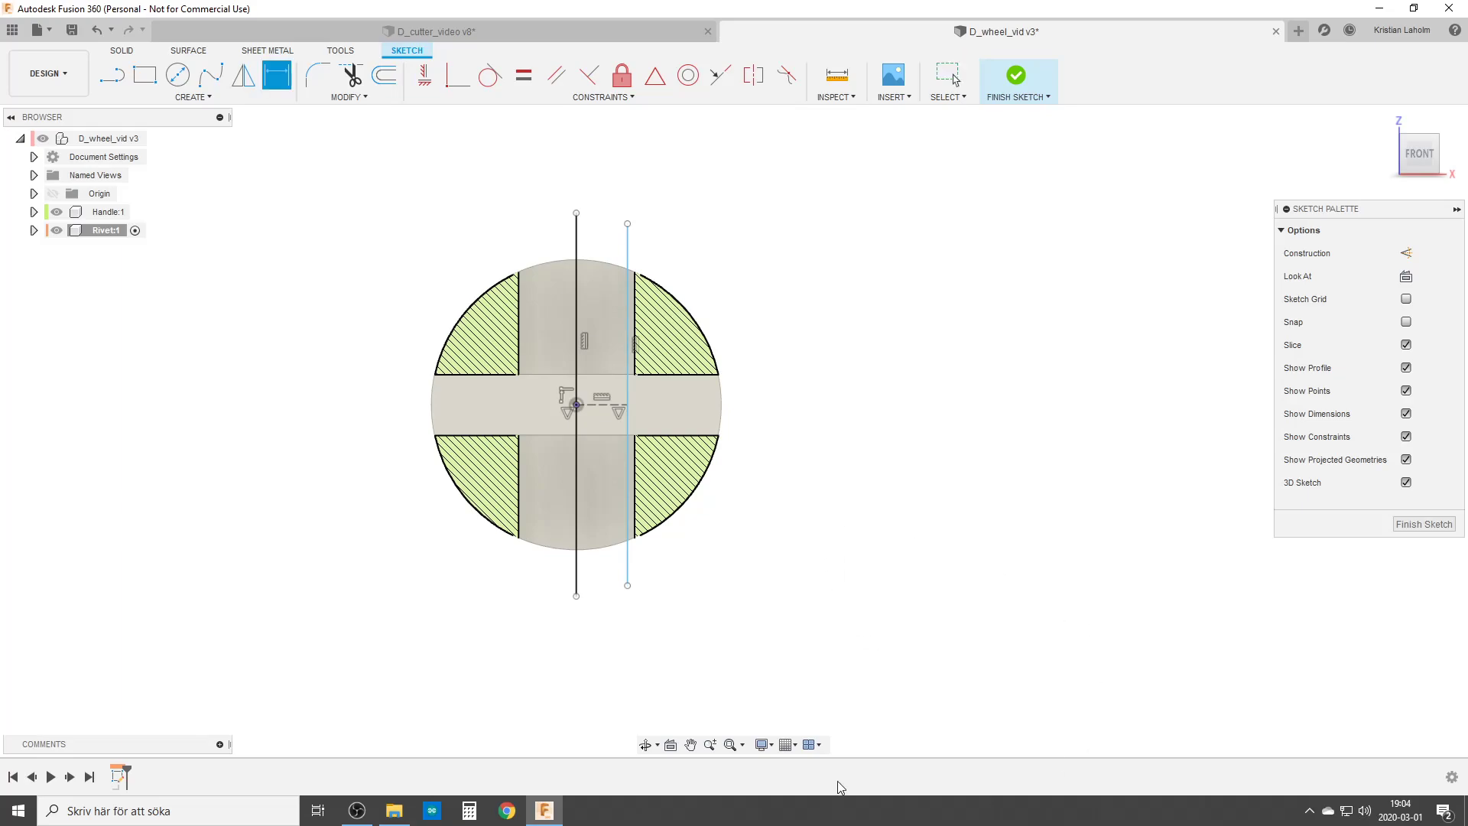
{"action": "left_click", "coordinate": [578, 584]}
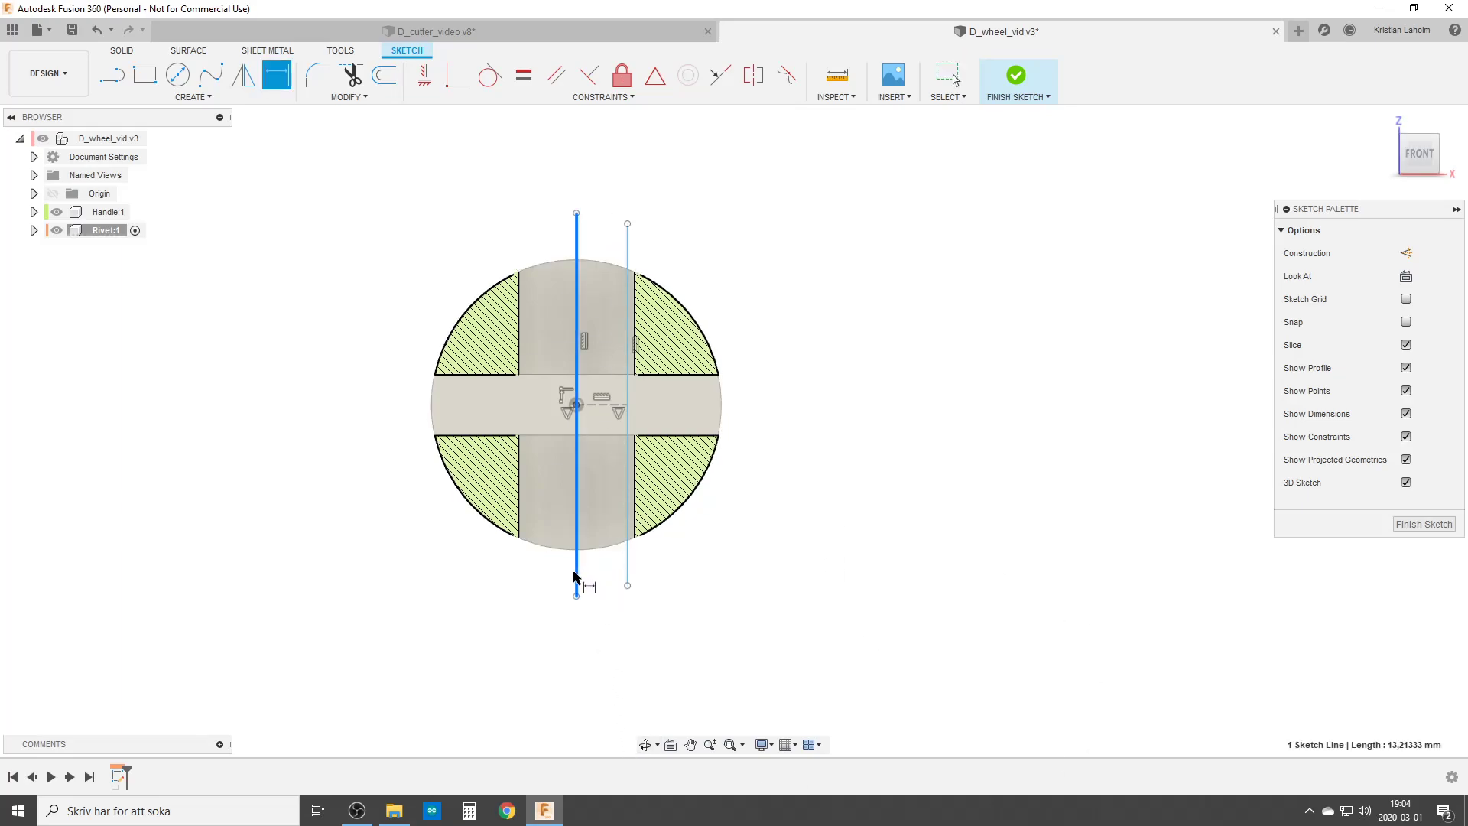
{"action": "left_click", "coordinate": [626, 570]}
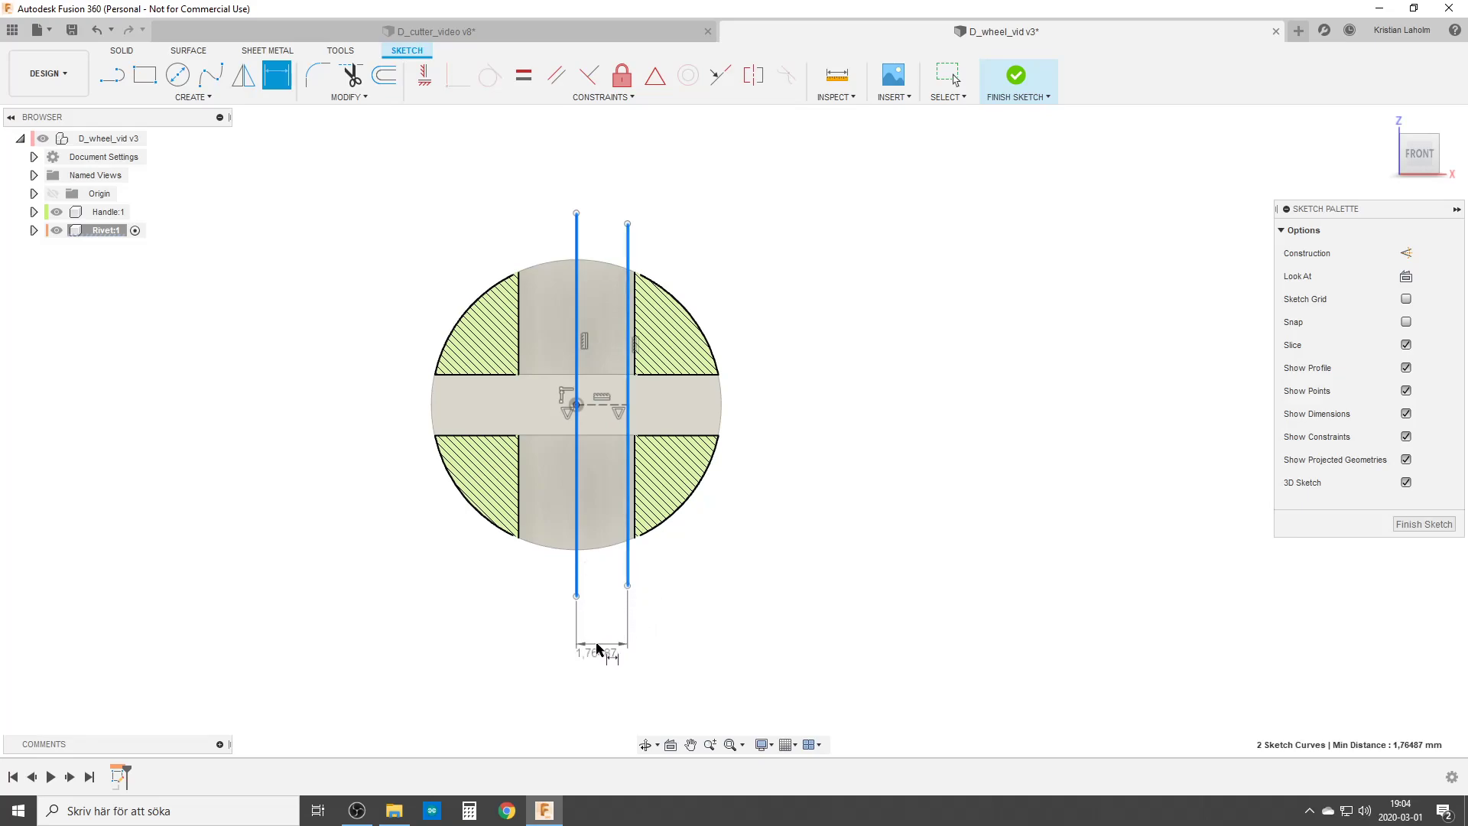
{"action": "right_click", "coordinate": [599, 649]}
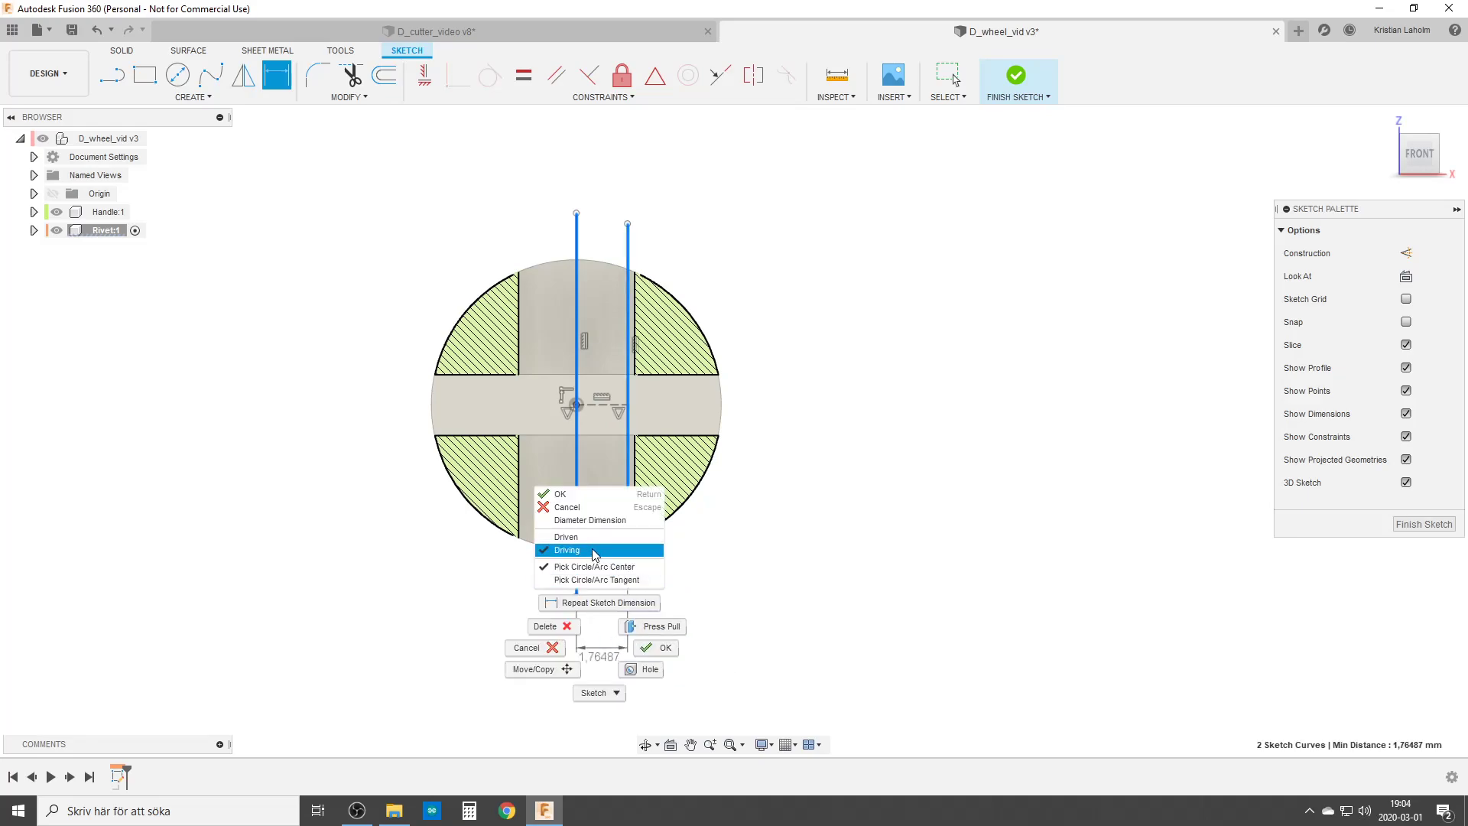
{"action": "left_click", "coordinate": [595, 519]}
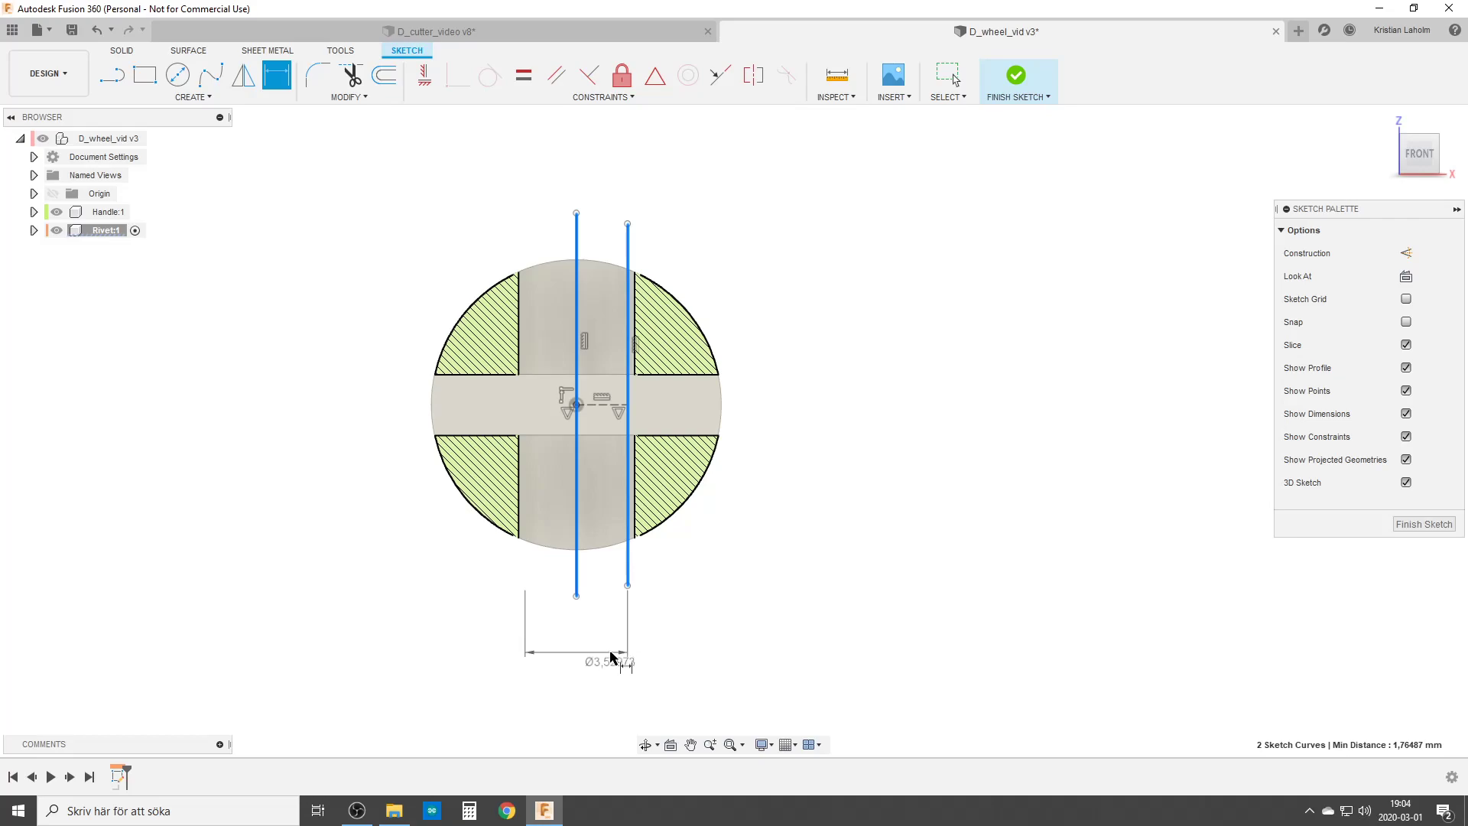
{"action": "left_click", "coordinate": [608, 651]}
{"action": "type", "text": "3,8"}
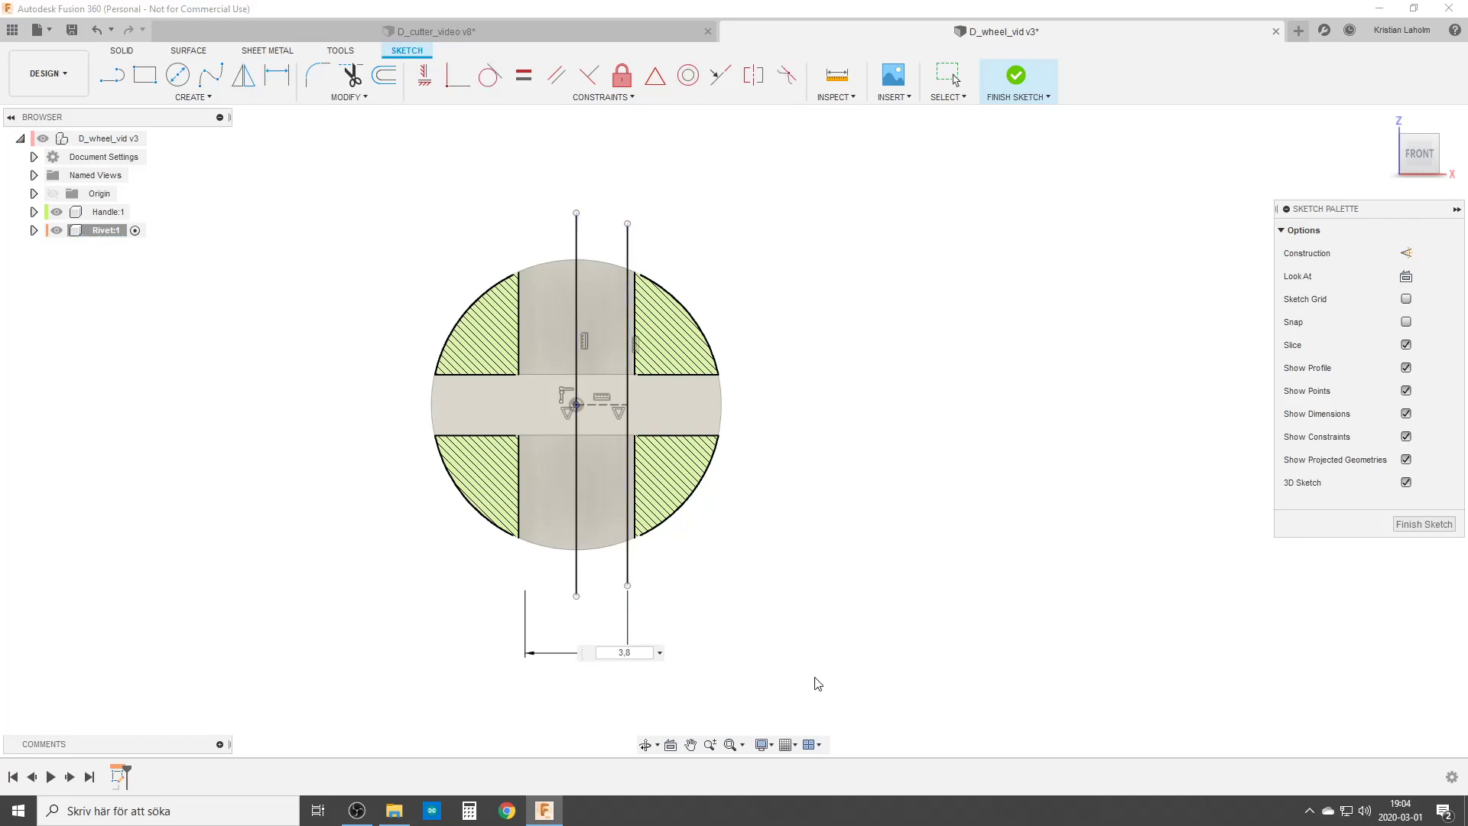
{"action": "key", "text": "Return"}
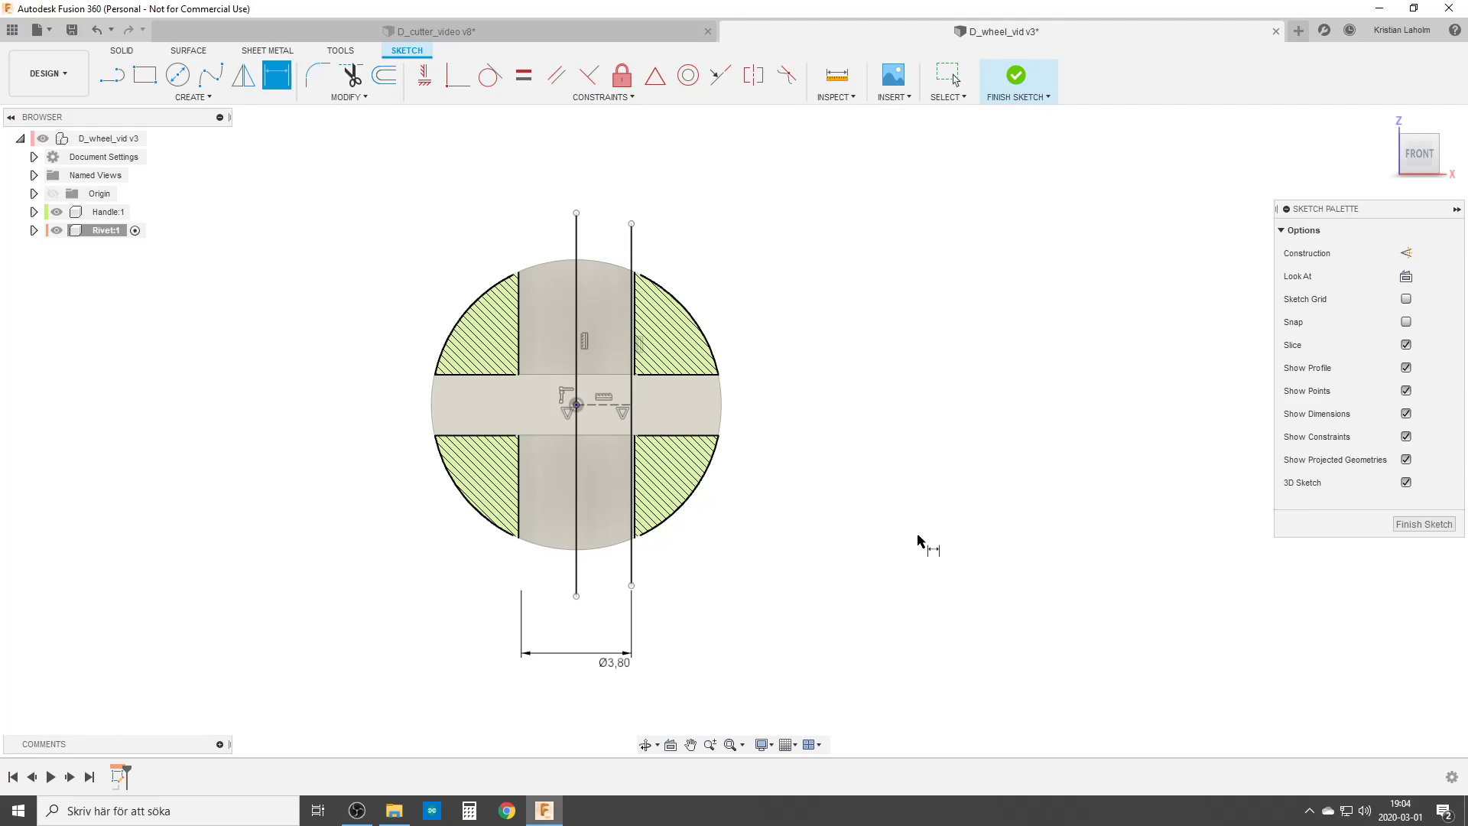
Dimension the outer vertical line's length to 10 mm.
{"action": "left_click", "coordinate": [631, 237]}
{"action": "left_click", "coordinate": [321, 363]}
{"action": "type", "text": "10"}
{"action": "key", "text": "Return"}
Dimension the vertical centre line's length to 12 mm.
{"action": "left_click", "coordinate": [576, 236]}
{"action": "left_click", "coordinate": [230, 306]}
{"action": "type", "text": "1"}
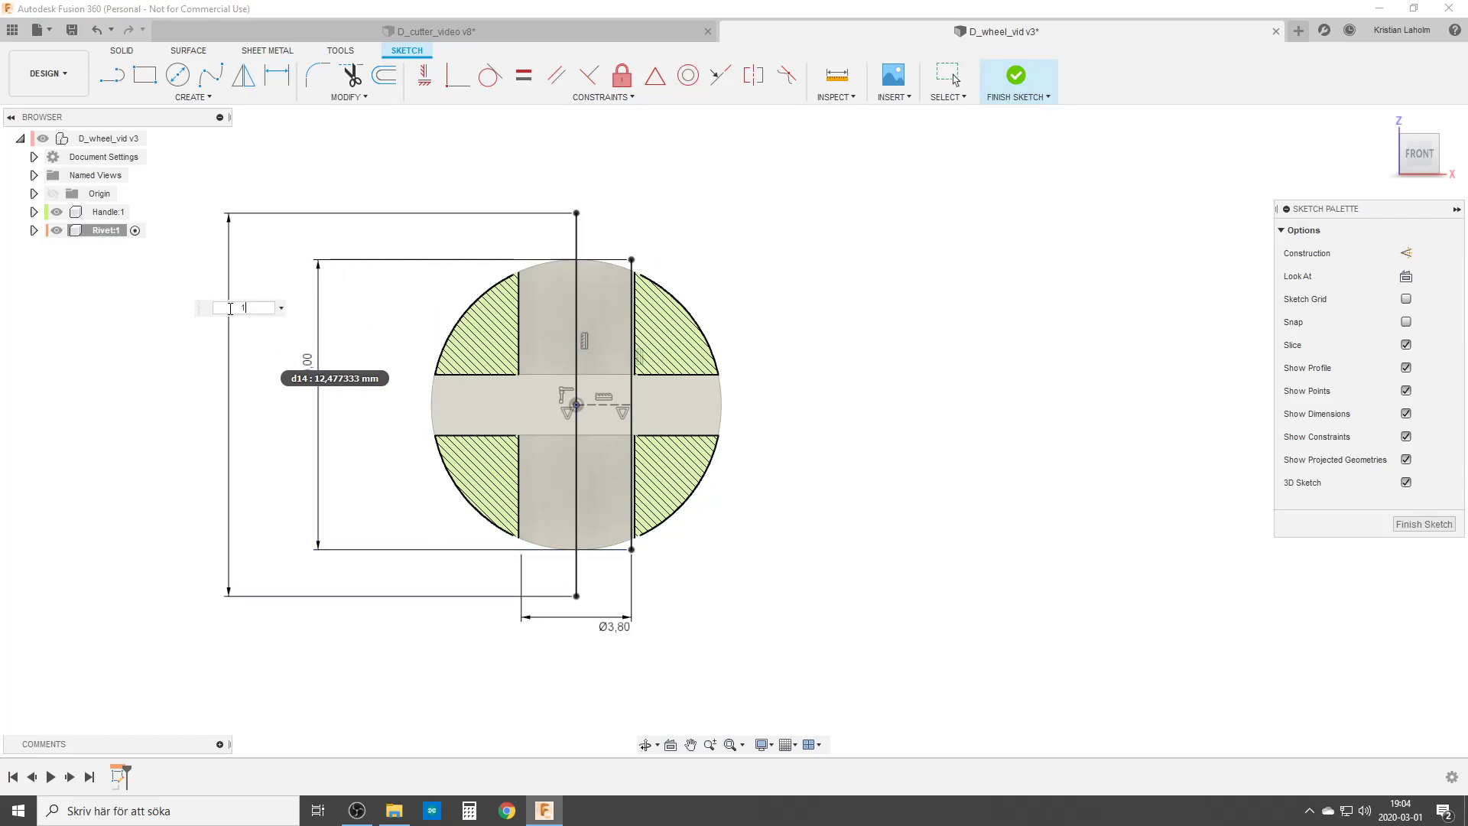
{"action": "type", "text": "2"}
{"action": "key", "text": "Return"}
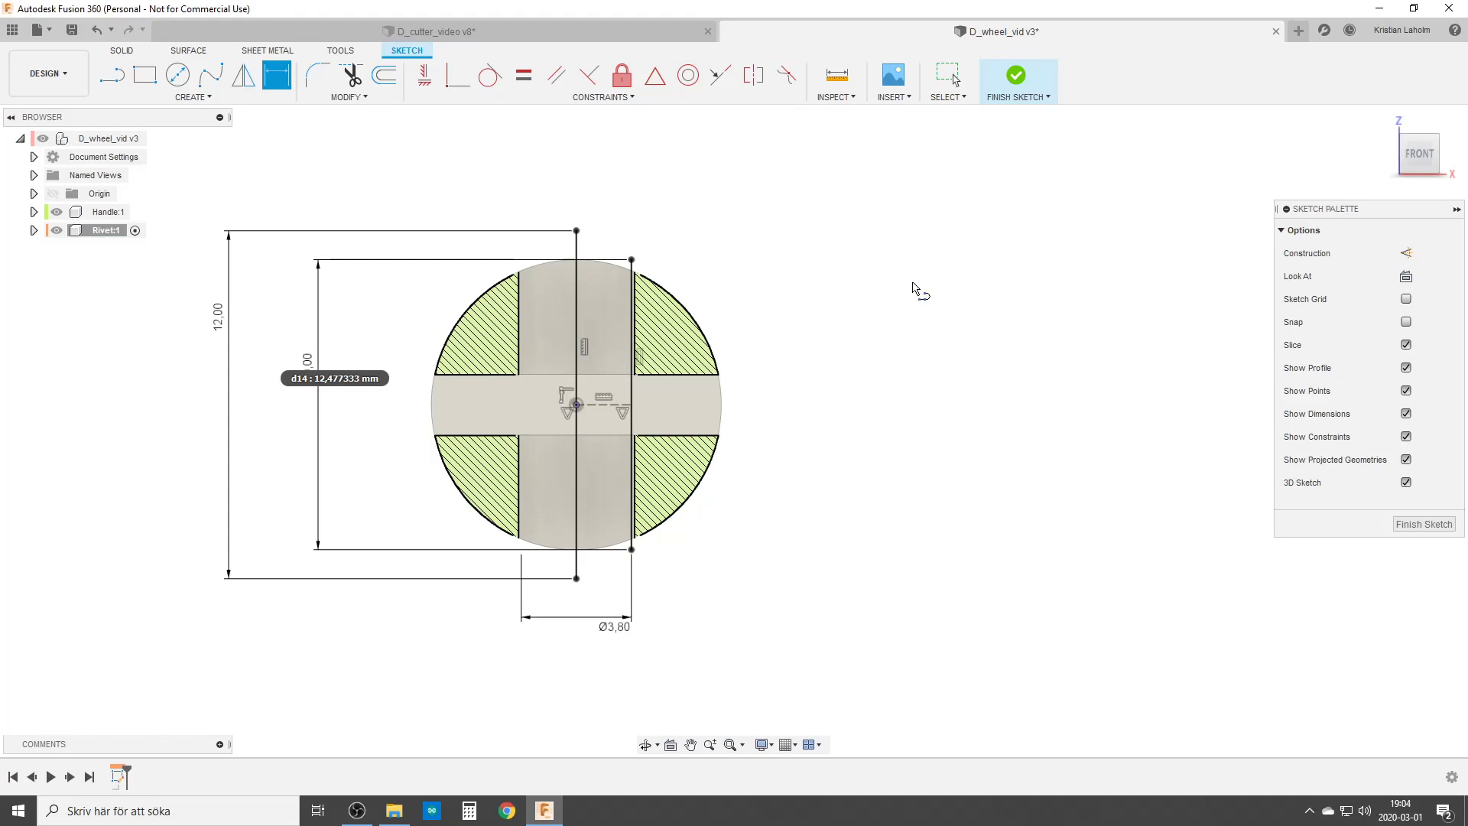
Draw short horizontal lines outward from the upper and lower ends of the outer vertical line, each about 0,9 mm long.
{"action": "key", "text": "l"}
{"action": "left_click_drag", "start_coordinate": [631, 260], "coordinate": [718, 561]}
{"action": "key", "text": "Escape"}
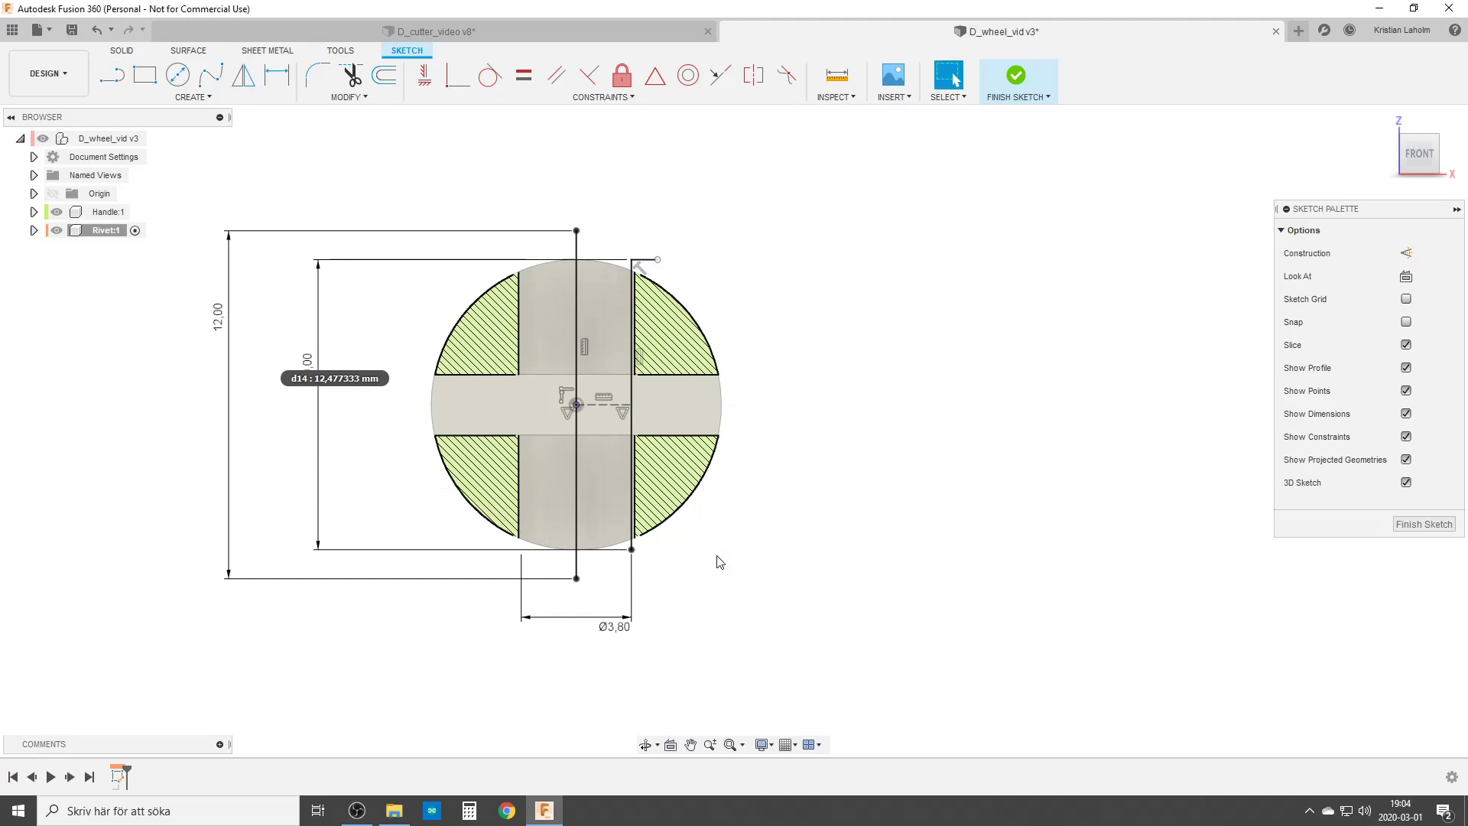
{"action": "key", "text": "l"}
{"action": "left_click", "coordinate": [632, 550]}
{"action": "left_click_drag", "start_coordinate": [656, 549], "coordinate": [877, 551]}
{"action": "key", "text": "Escape"}
Dimension the upper short horizontal line's length to 1 mm.
{"action": "key", "text": "d"}
{"action": "left_click", "coordinate": [649, 261]}
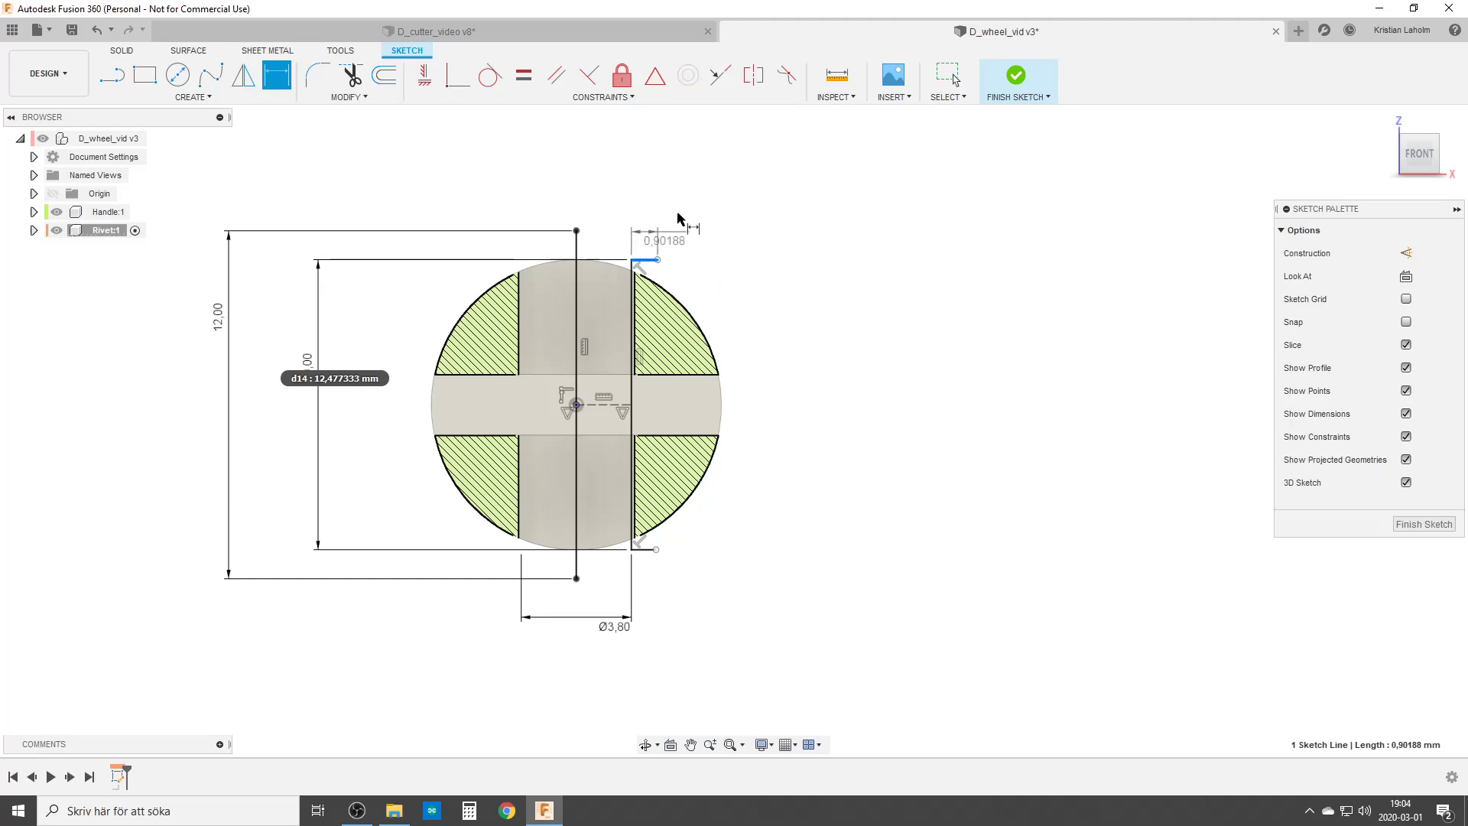
{"action": "left_click", "coordinate": [655, 173]}
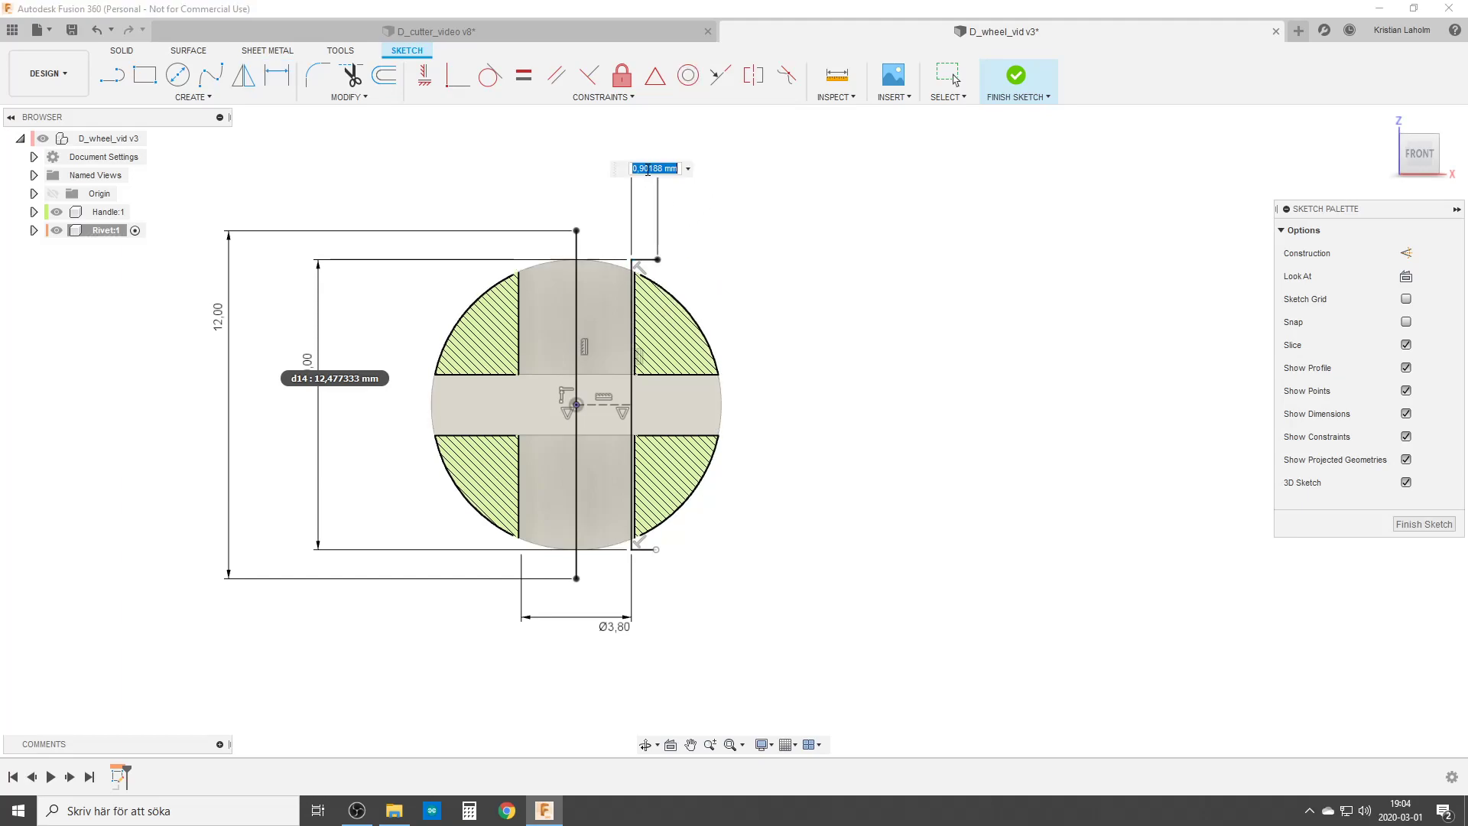
{"action": "type", "text": "1"}
{"action": "key", "text": "Return"}
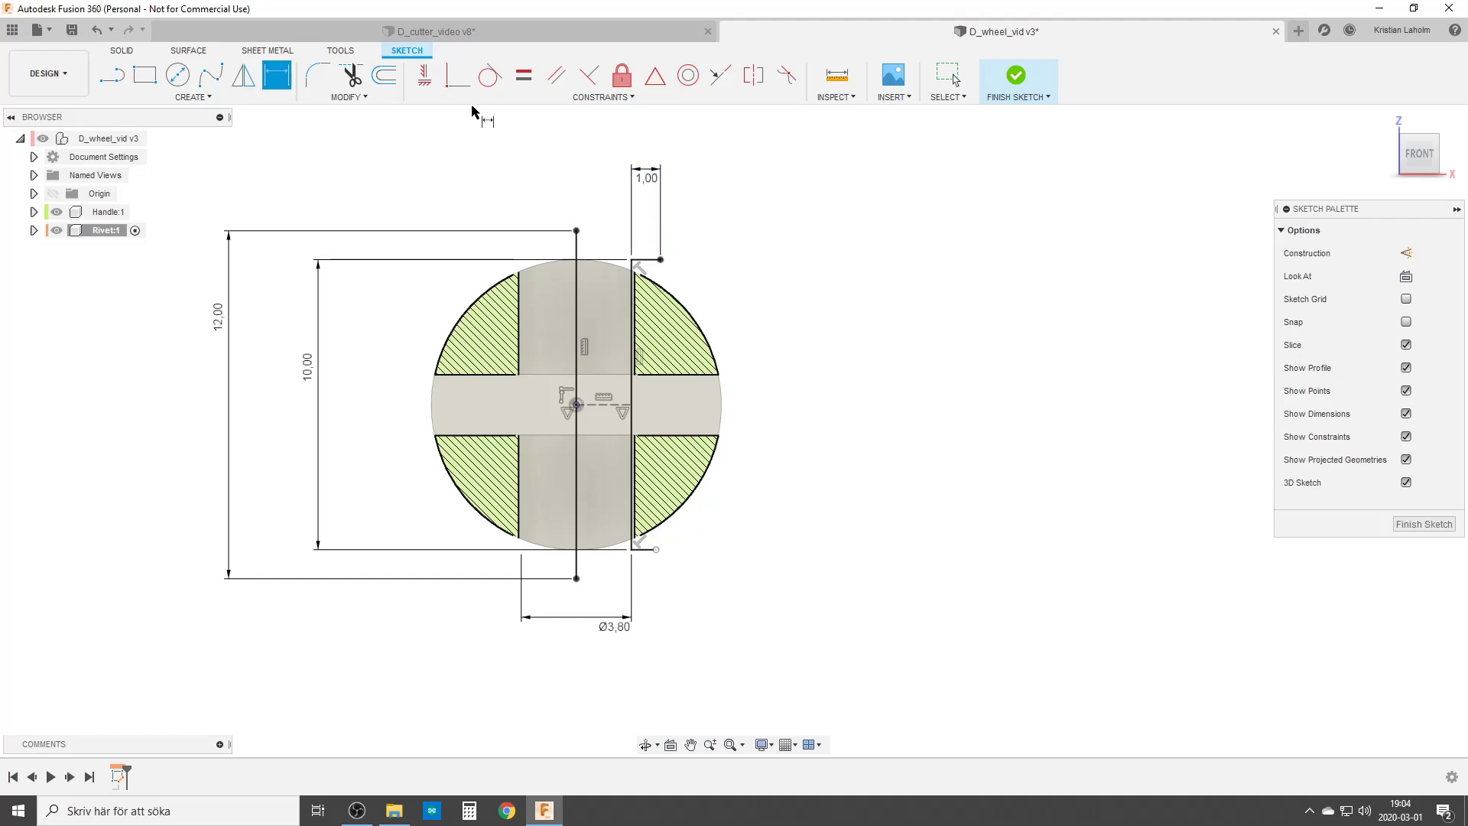
Apply an Equal constraint between the upper and lower short horizontal lines.
{"action": "left_click", "coordinate": [523, 75]}
{"action": "left_click", "coordinate": [651, 261]}
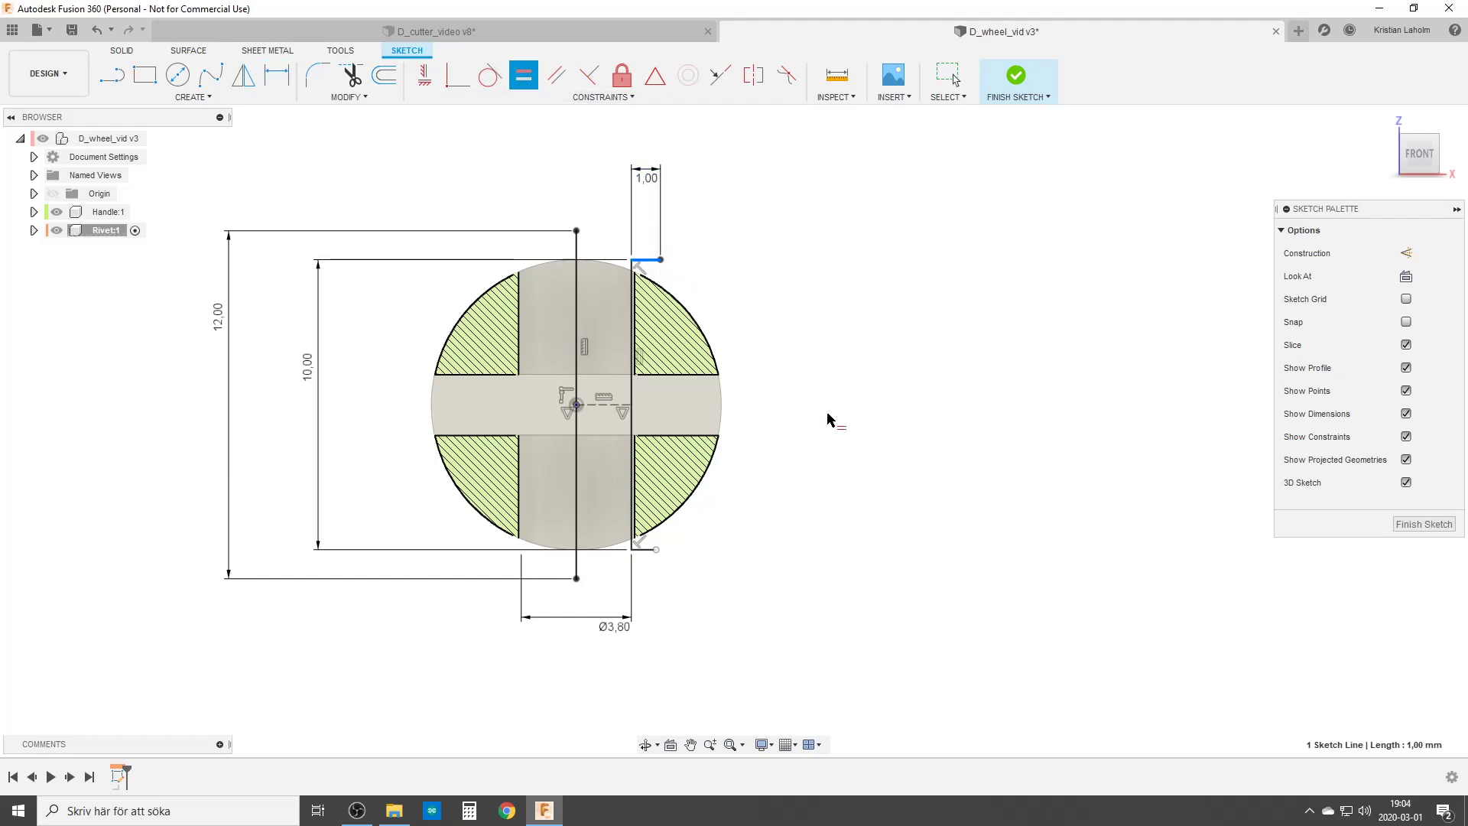
{"action": "left_click", "coordinate": [644, 550]}
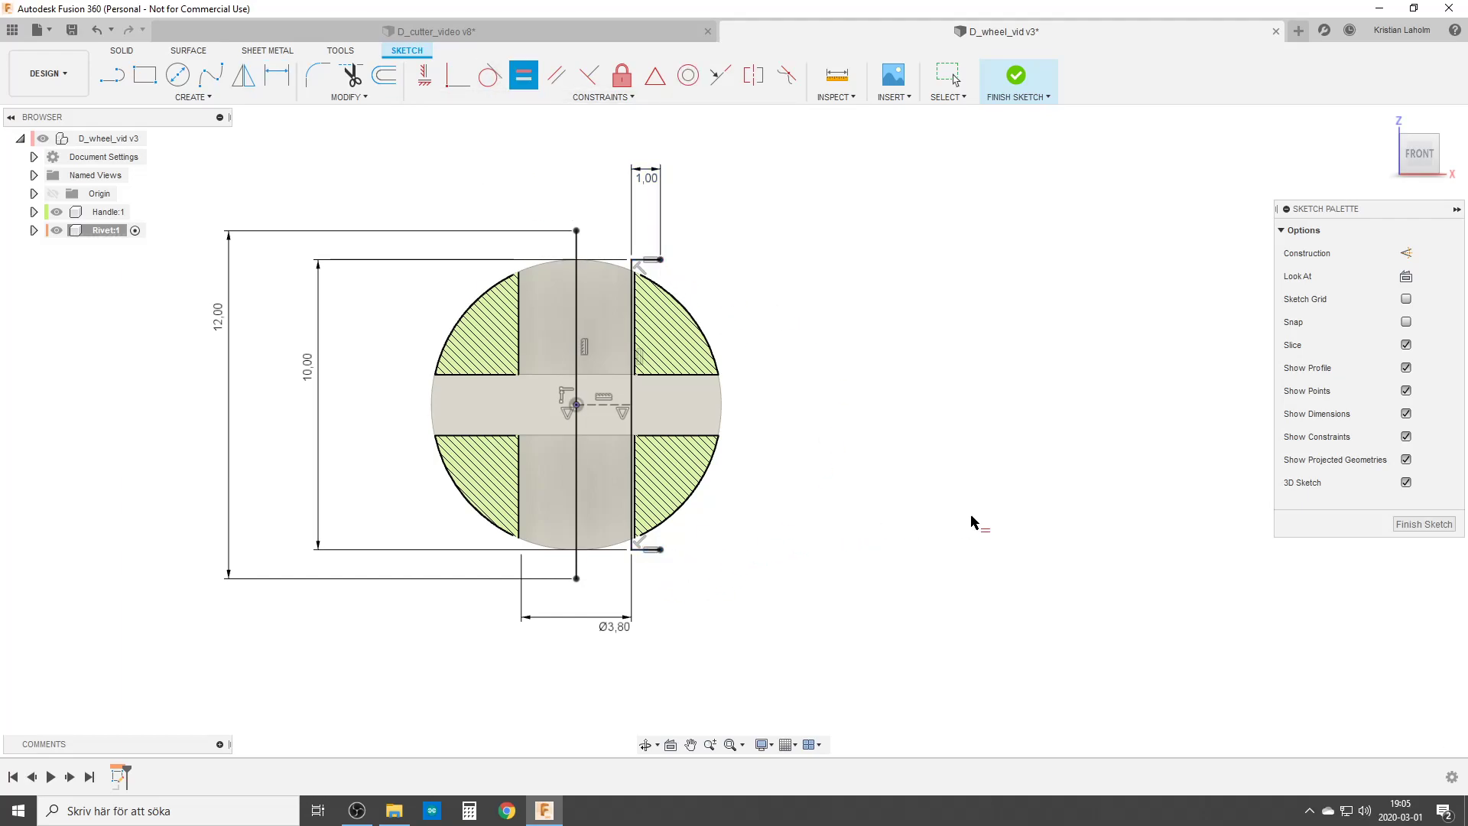
{"action": "key", "text": "Escape"}
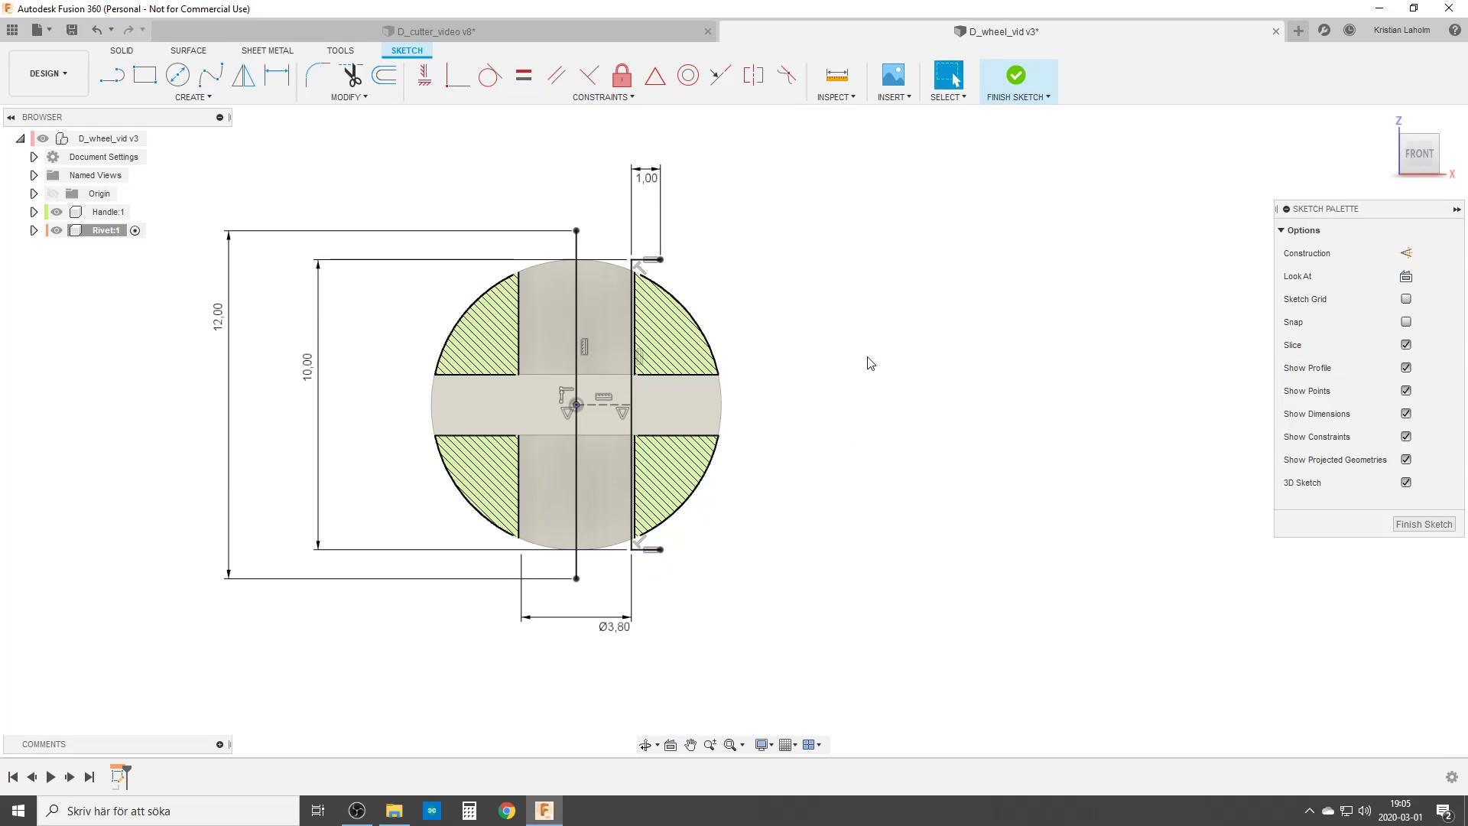
Draw a center point arc centred on the centre line, sweeping outward from the line's upper end.
{"action": "type", "text": "sarc"}
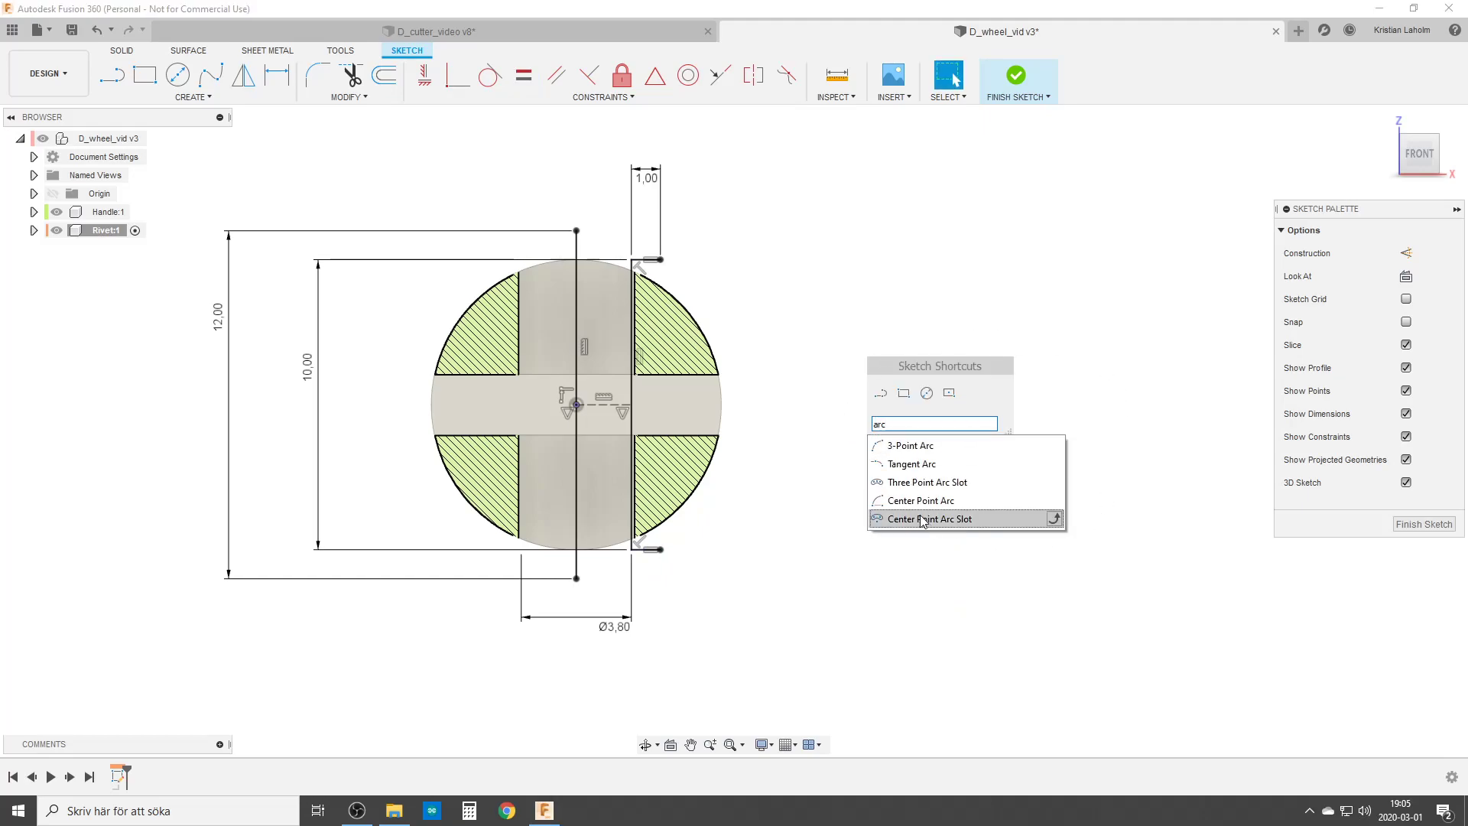
{"action": "left_click", "coordinate": [925, 520]}
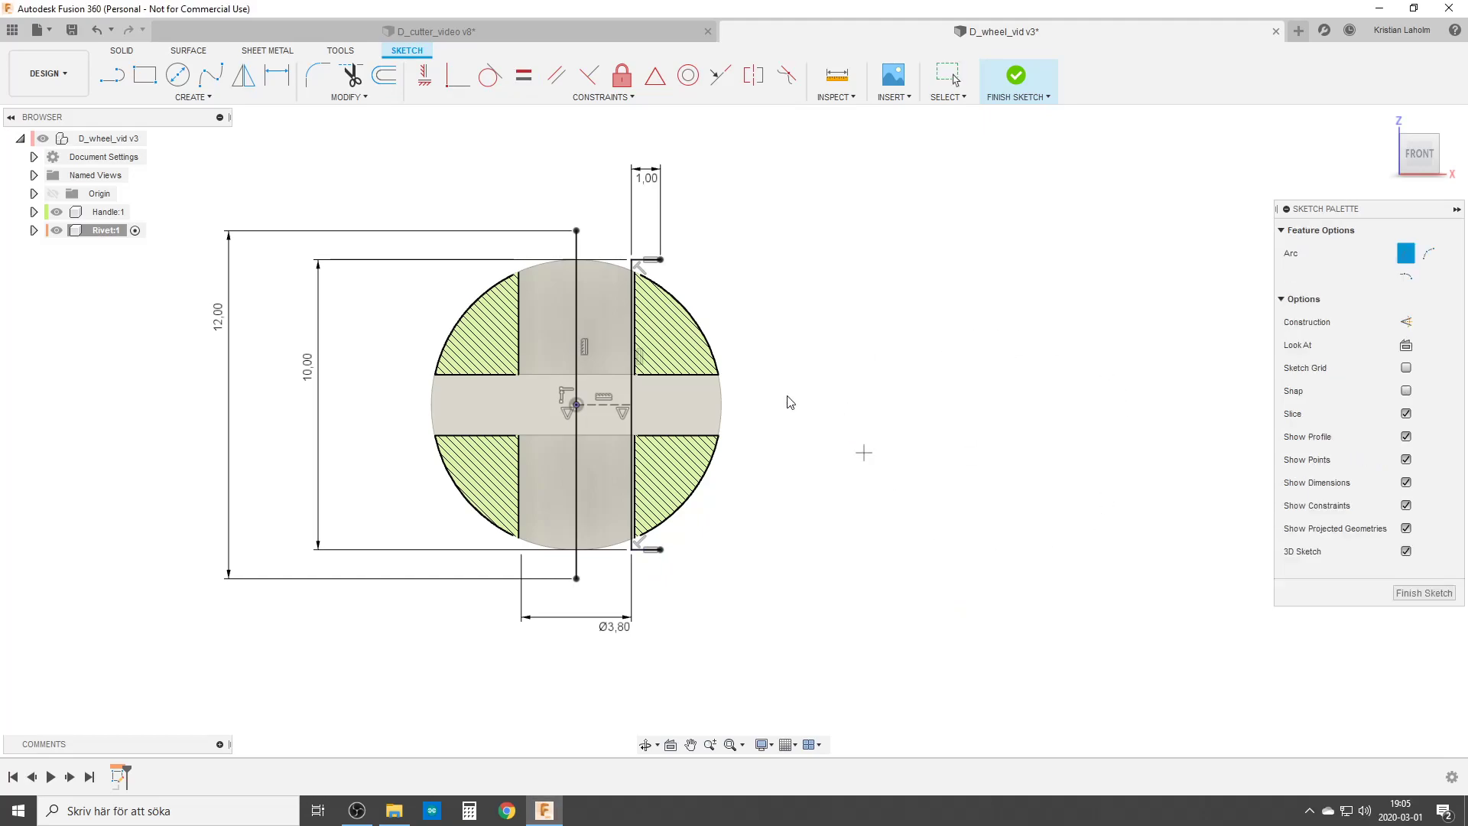
{"action": "left_click", "coordinate": [577, 304]}
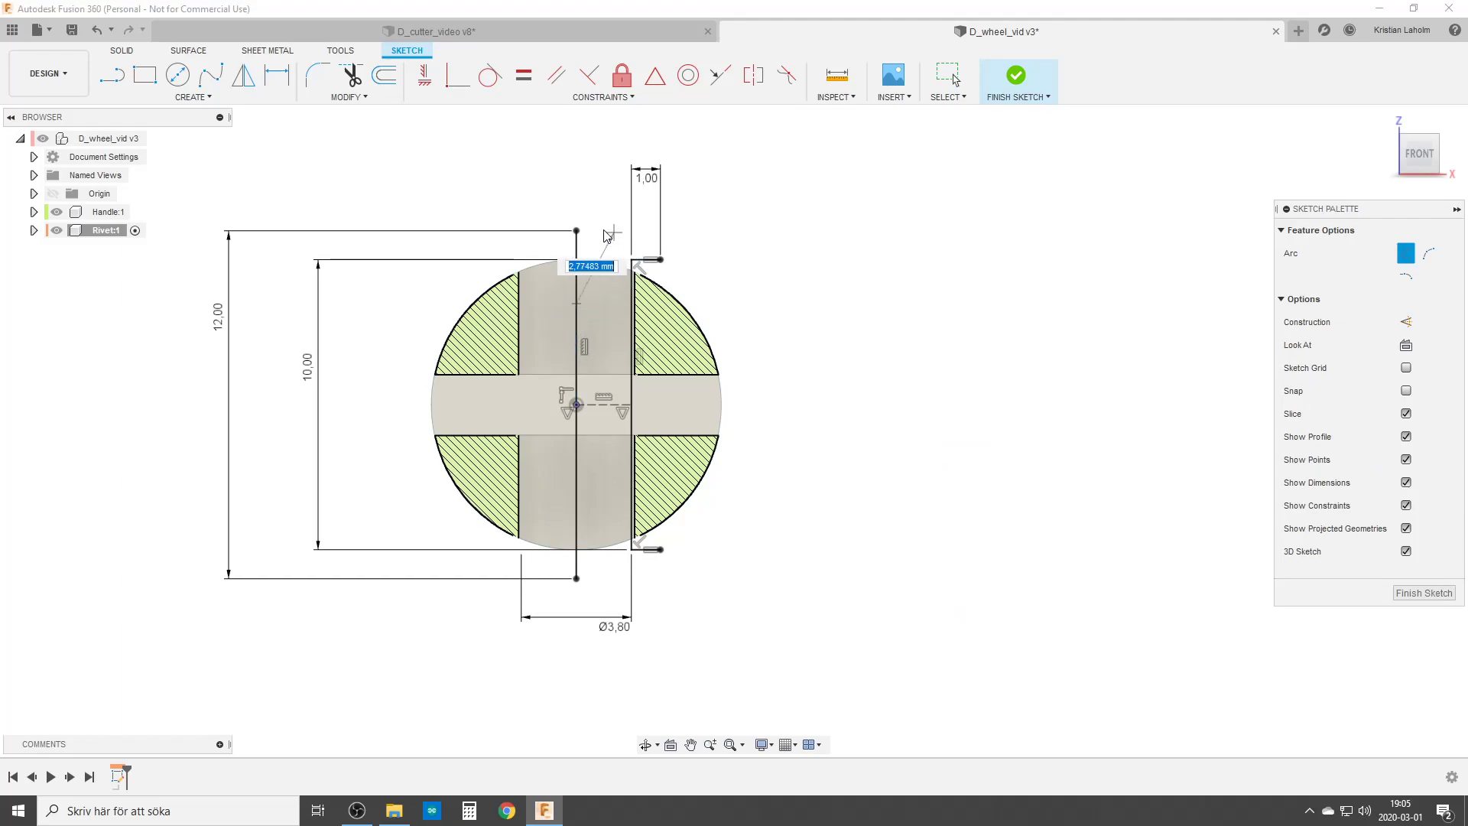
{"action": "left_click", "coordinate": [576, 230]}
{"action": "left_click", "coordinate": [614, 241]}
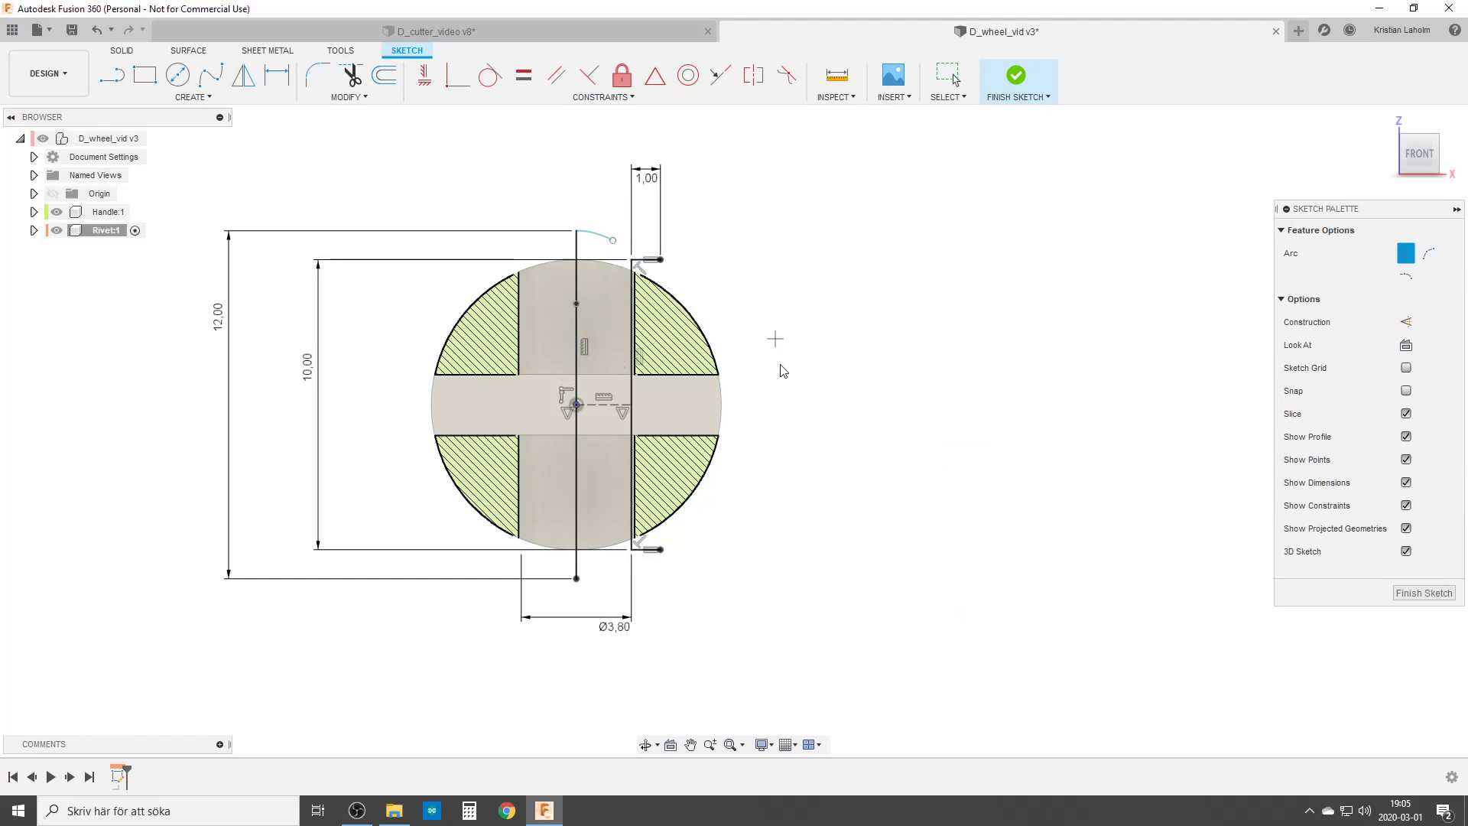
Draw a matching center point arc centred on the lower half of the centre line, sweeping outward from its lower end.
{"action": "right_click", "coordinate": [674, 490]}
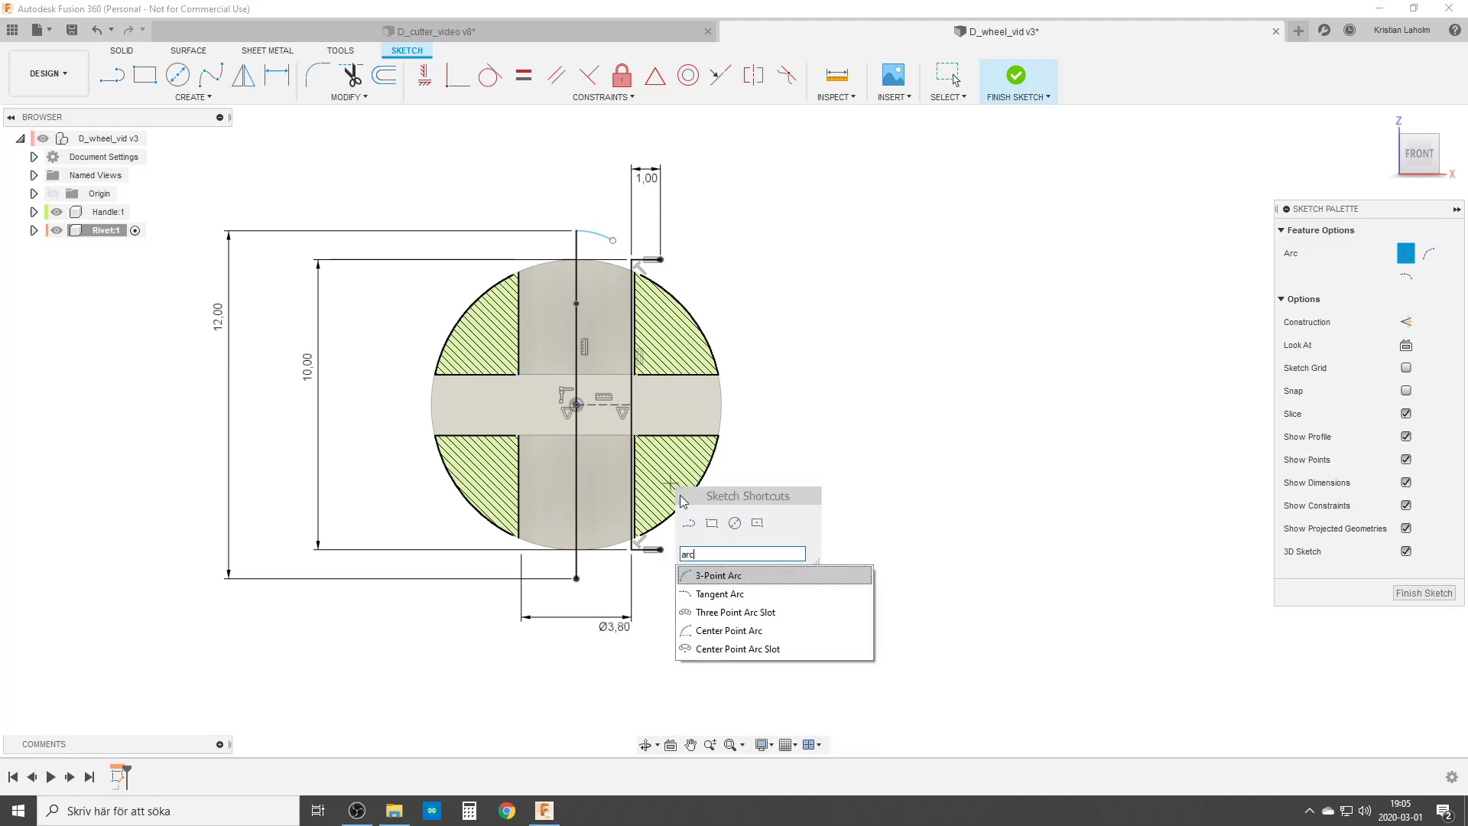
{"action": "left_click", "coordinate": [745, 620]}
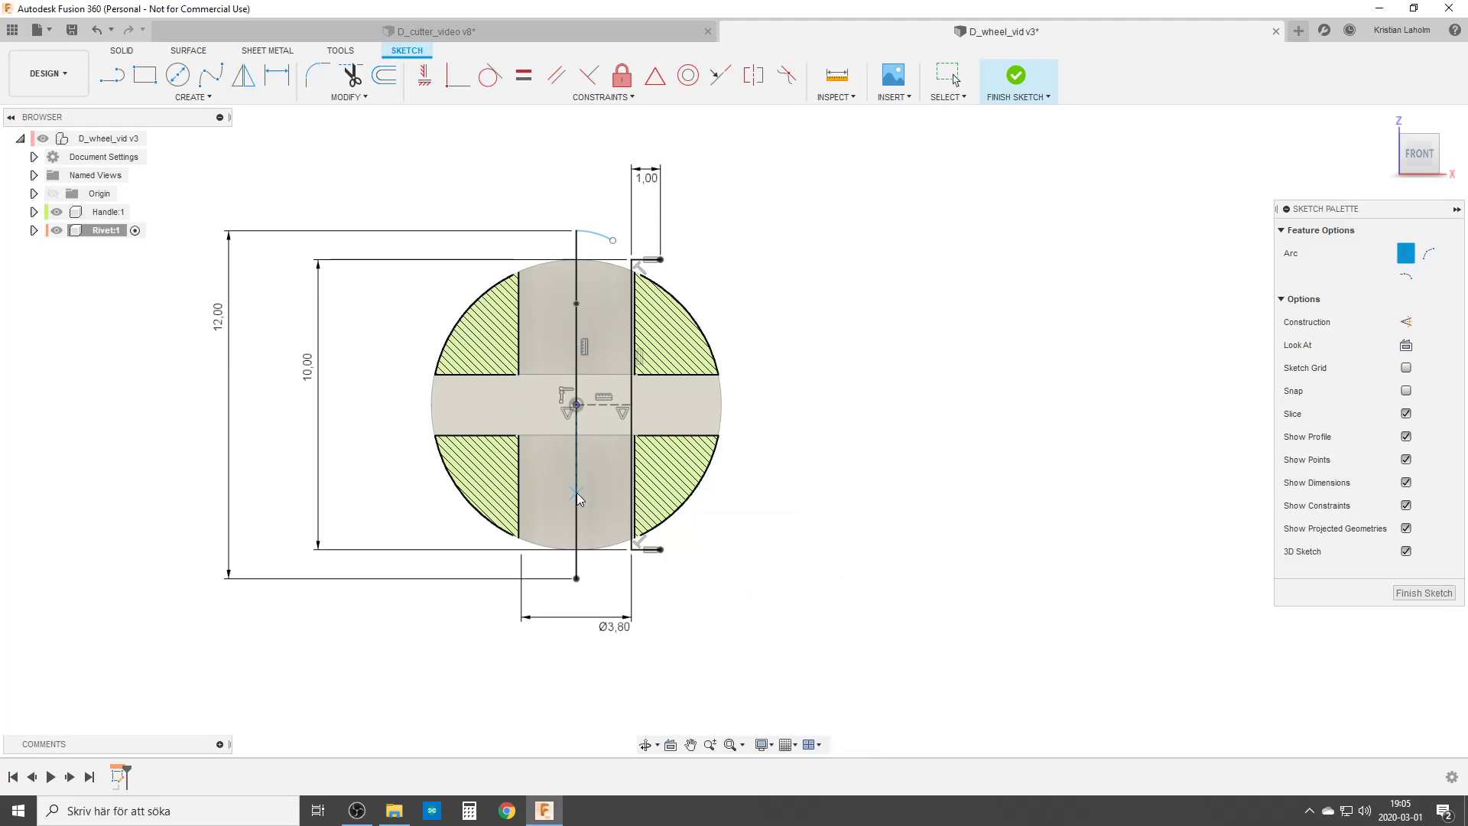
{"action": "left_click", "coordinate": [577, 494]}
{"action": "left_click", "coordinate": [577, 579]}
{"action": "left_click", "coordinate": [612, 572]}
{"action": "key", "text": "Escape"}
Make the free end of each arc coincident with the outer end of the adjacent short horizontal line, closing the profile.
{"action": "left_click", "coordinate": [457, 75]}
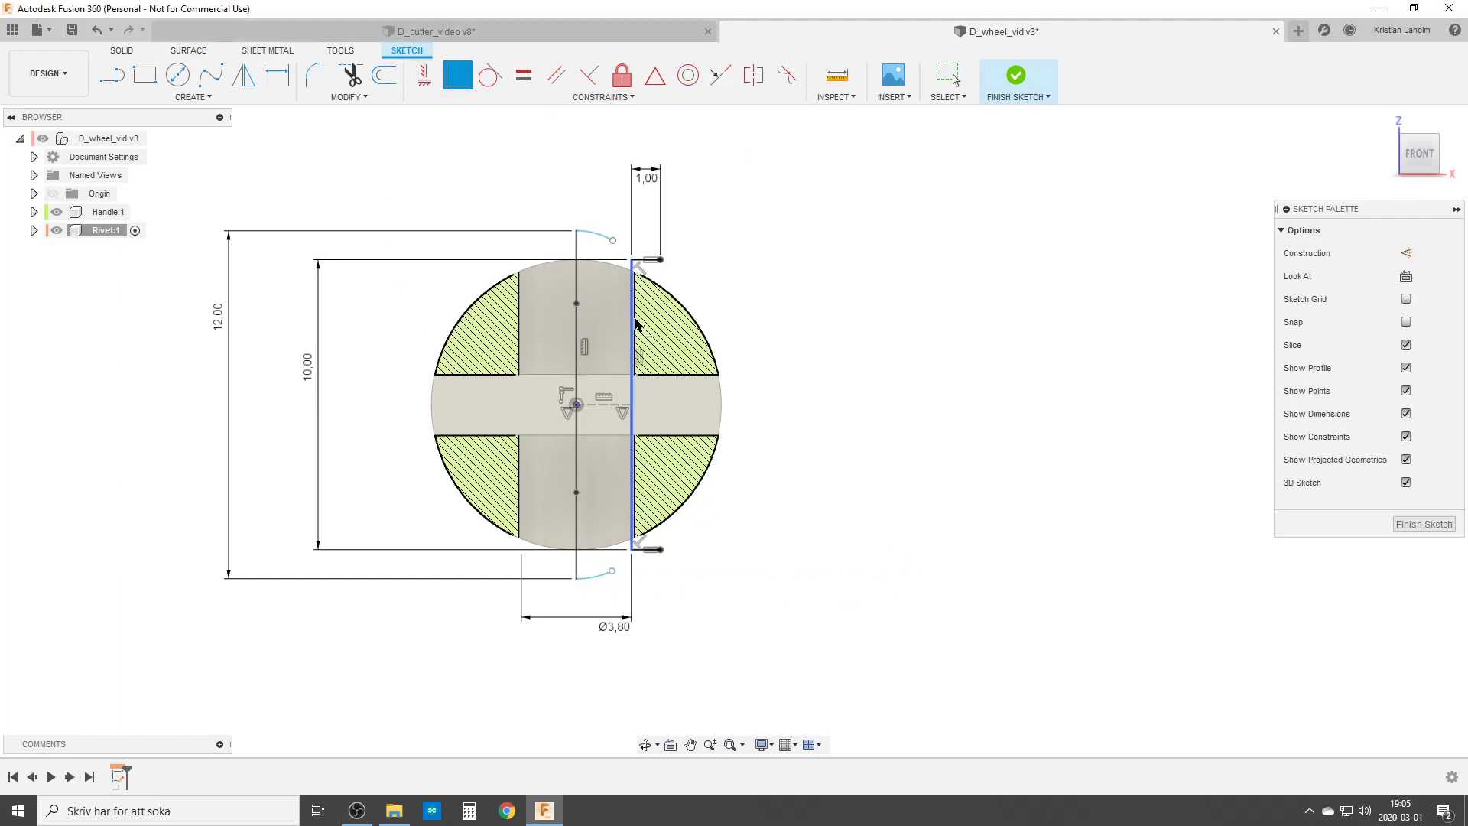
{"action": "left_click", "coordinate": [612, 240]}
{"action": "left_click", "coordinate": [661, 261]}
{"action": "left_click", "coordinate": [611, 571]}
{"action": "left_click", "coordinate": [659, 550]}
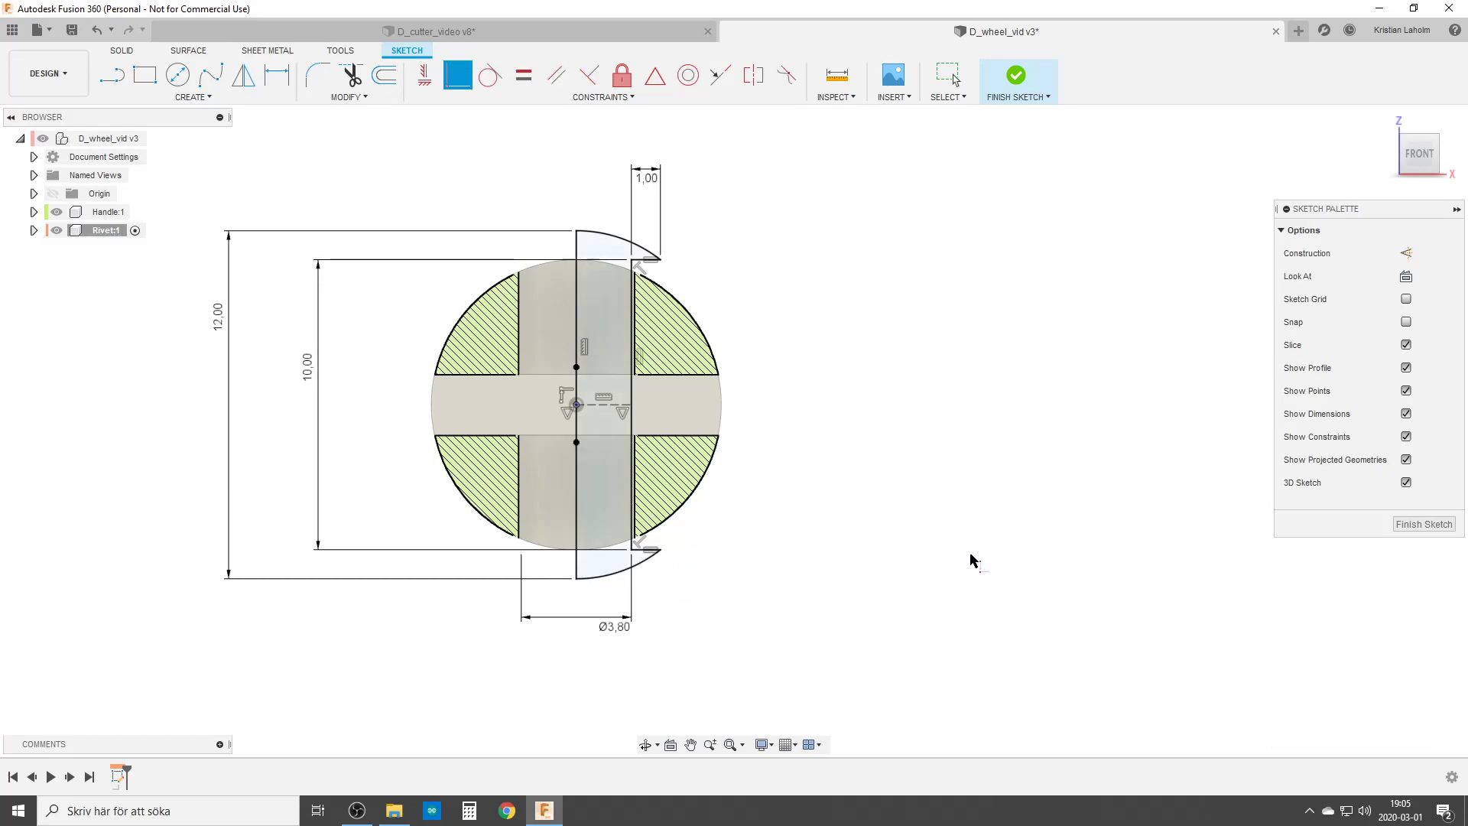
Finish the rivet sketch and hide the Handle component.
{"action": "left_click", "coordinate": [34, 231]}
{"action": "left_click", "coordinate": [48, 268]}
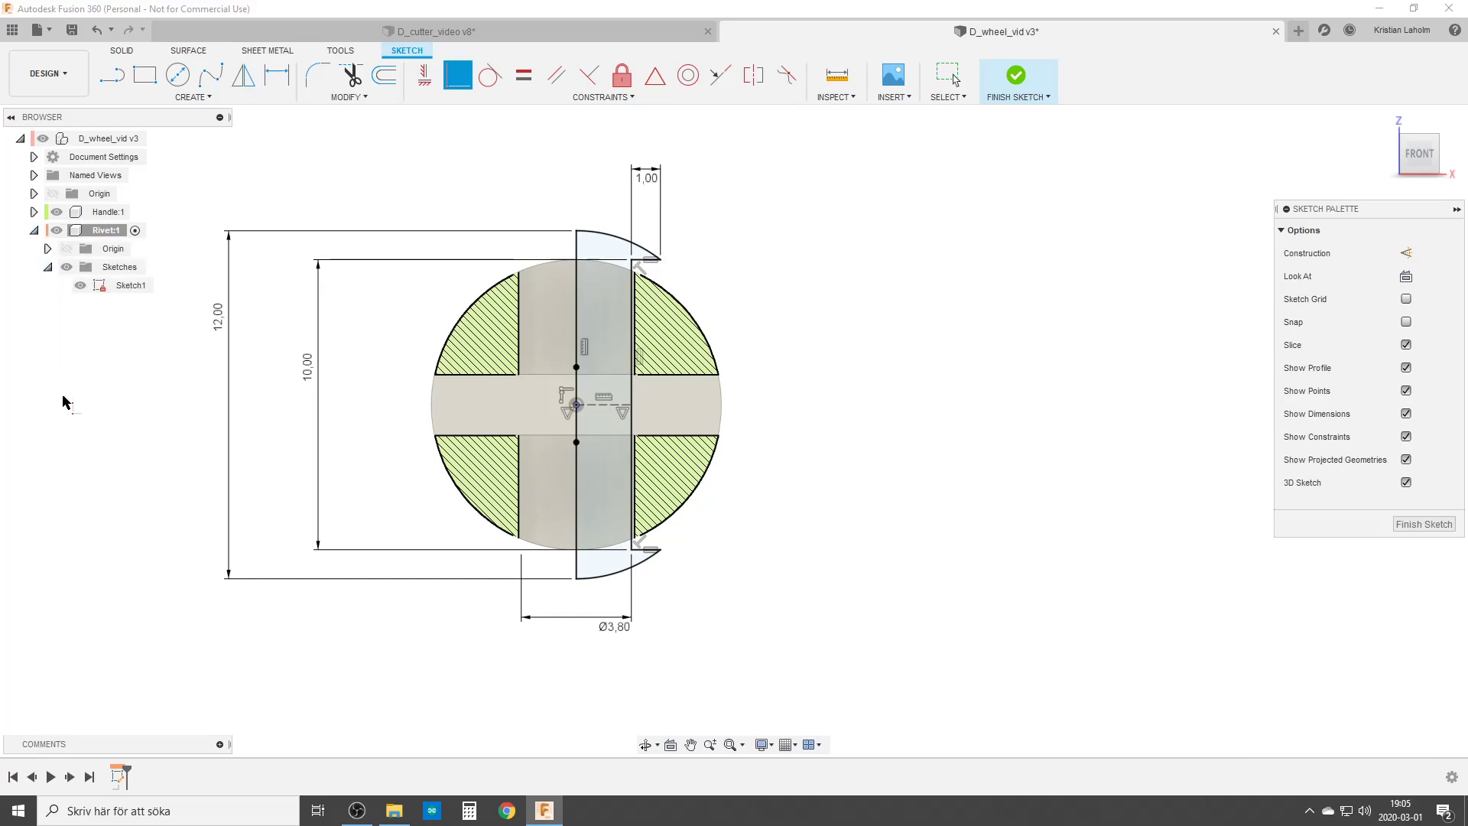
{"action": "left_click", "coordinate": [1423, 524]}
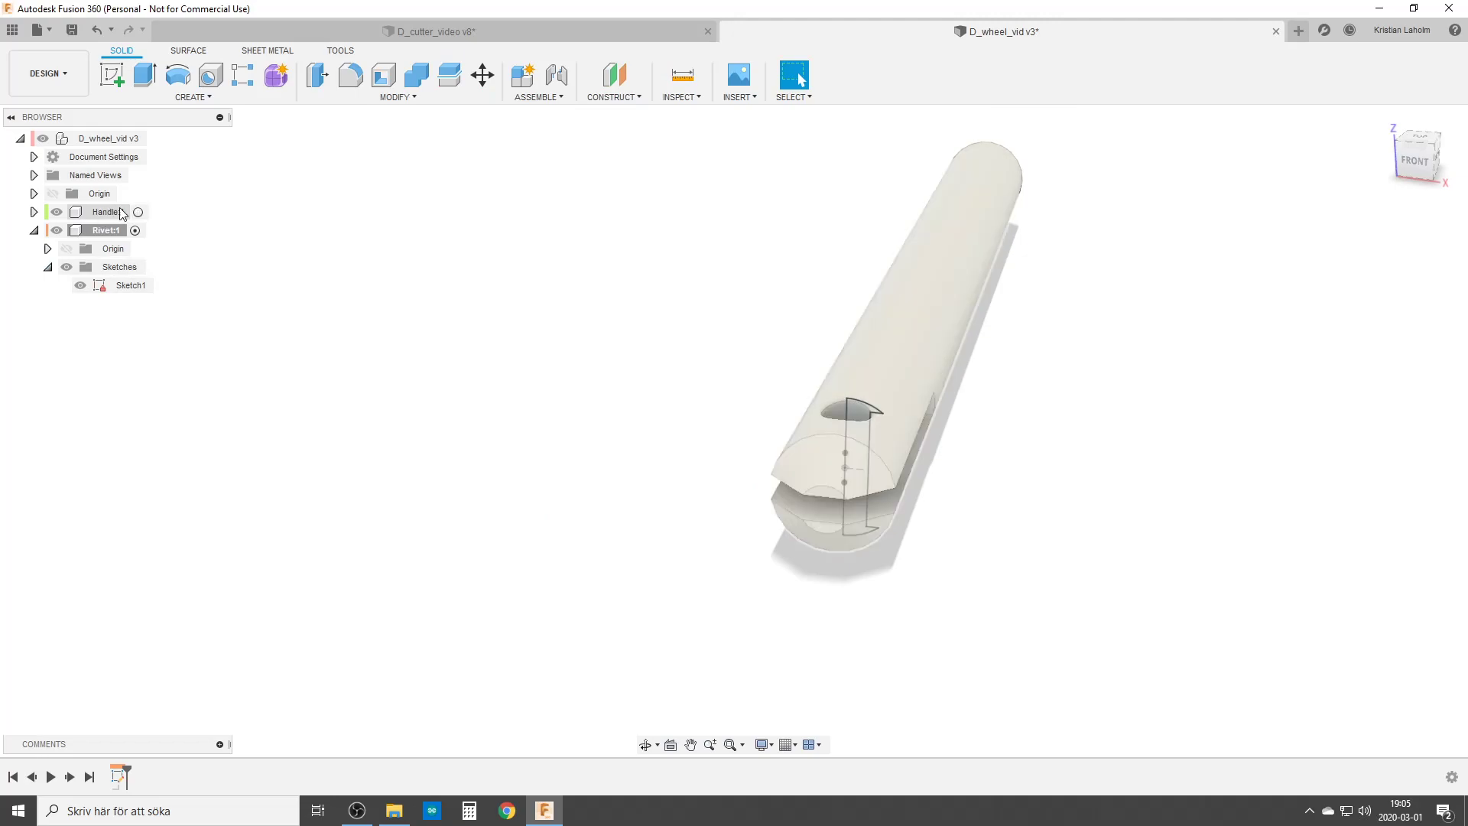
{"action": "left_click", "coordinate": [56, 212]}
Revolve the rivet profile 360 degrees around the vertical centre line as a new body.
{"action": "key", "text": "e"}
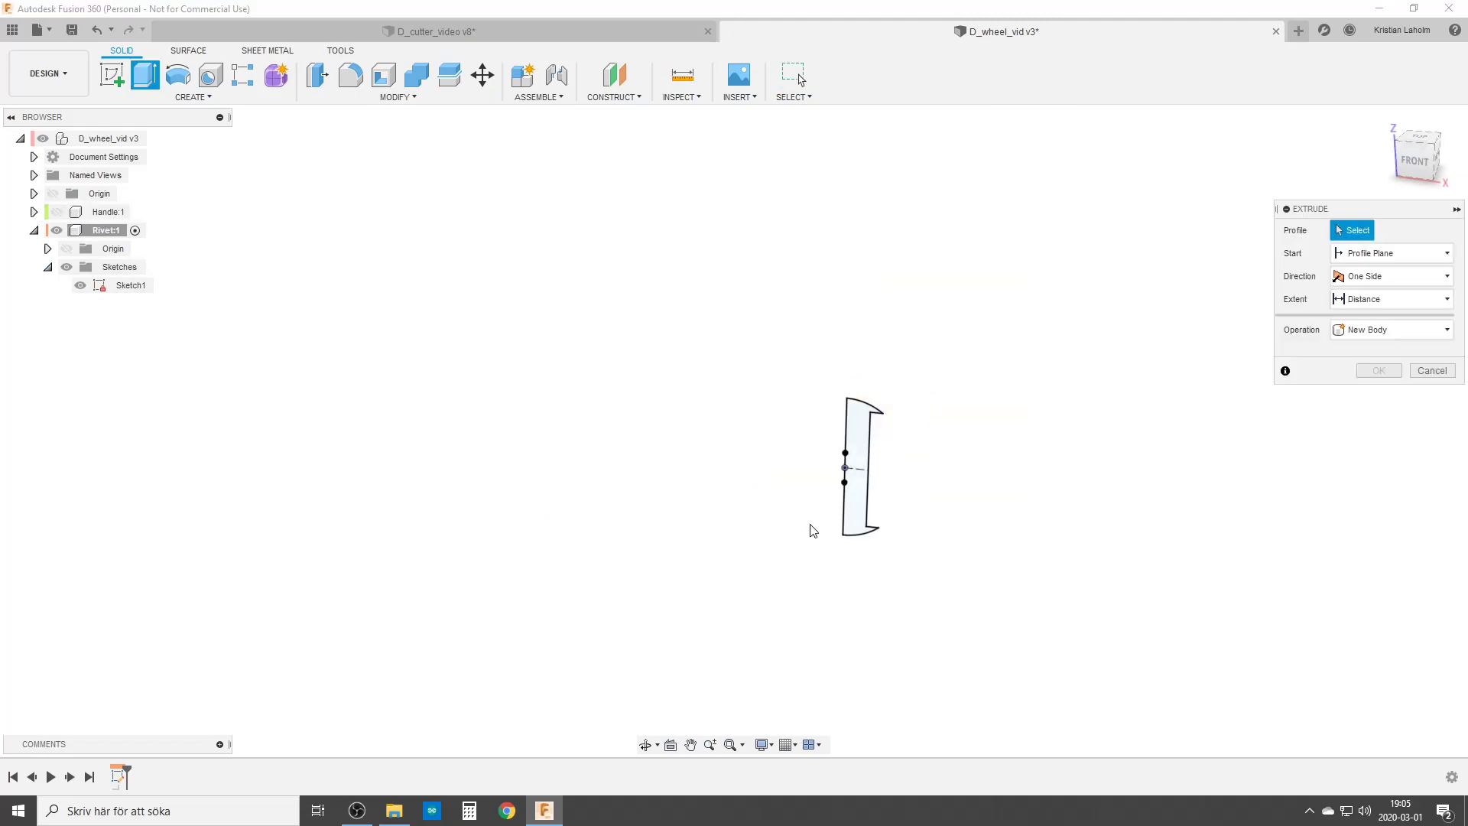
{"action": "key", "text": "Escape"}
{"action": "type", "text": "sr"}
{"action": "type", "text": "ev"}
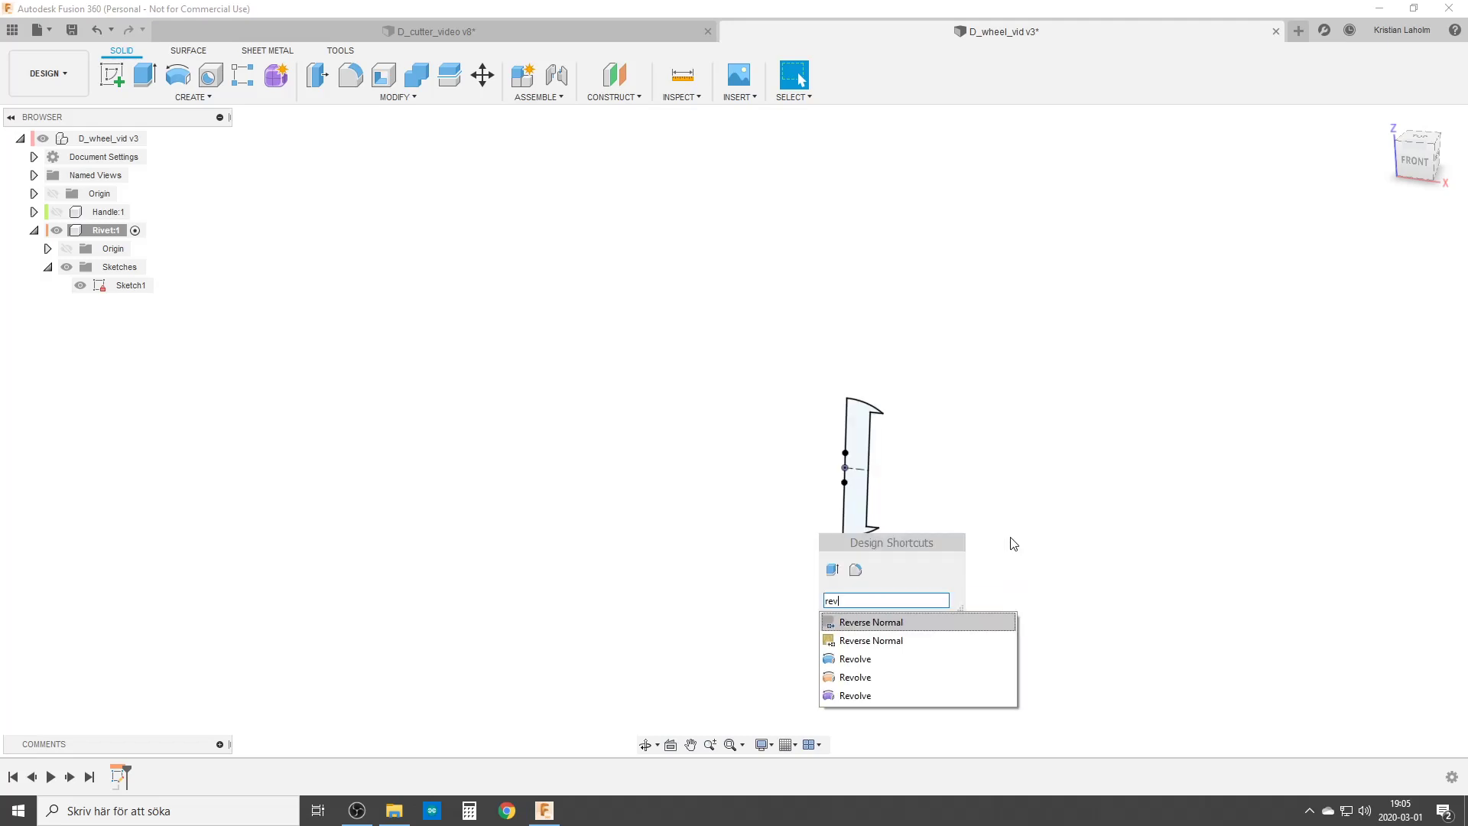
{"action": "left_click", "coordinate": [879, 658]}
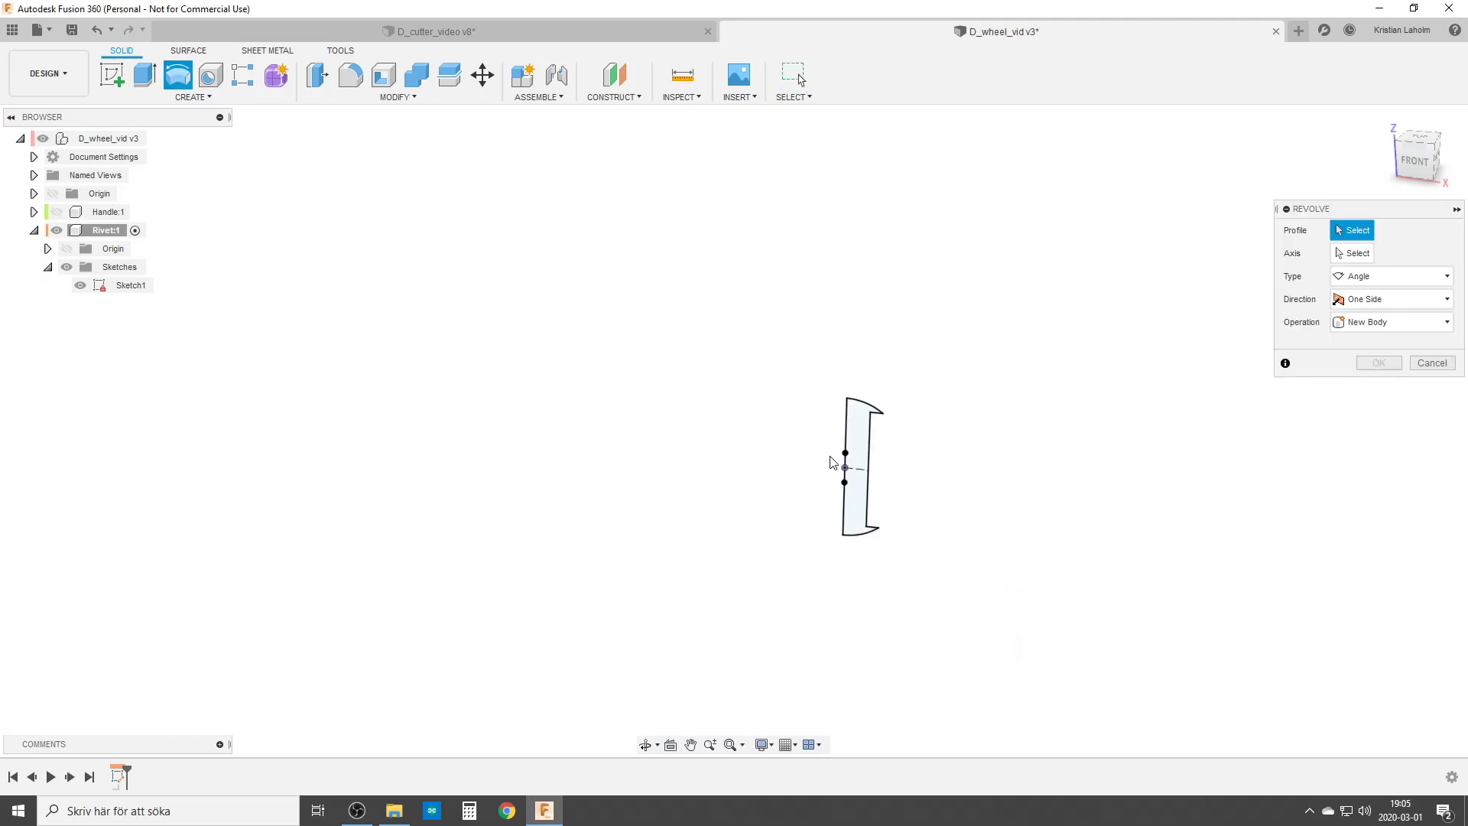
{"action": "left_click", "coordinate": [1350, 253]}
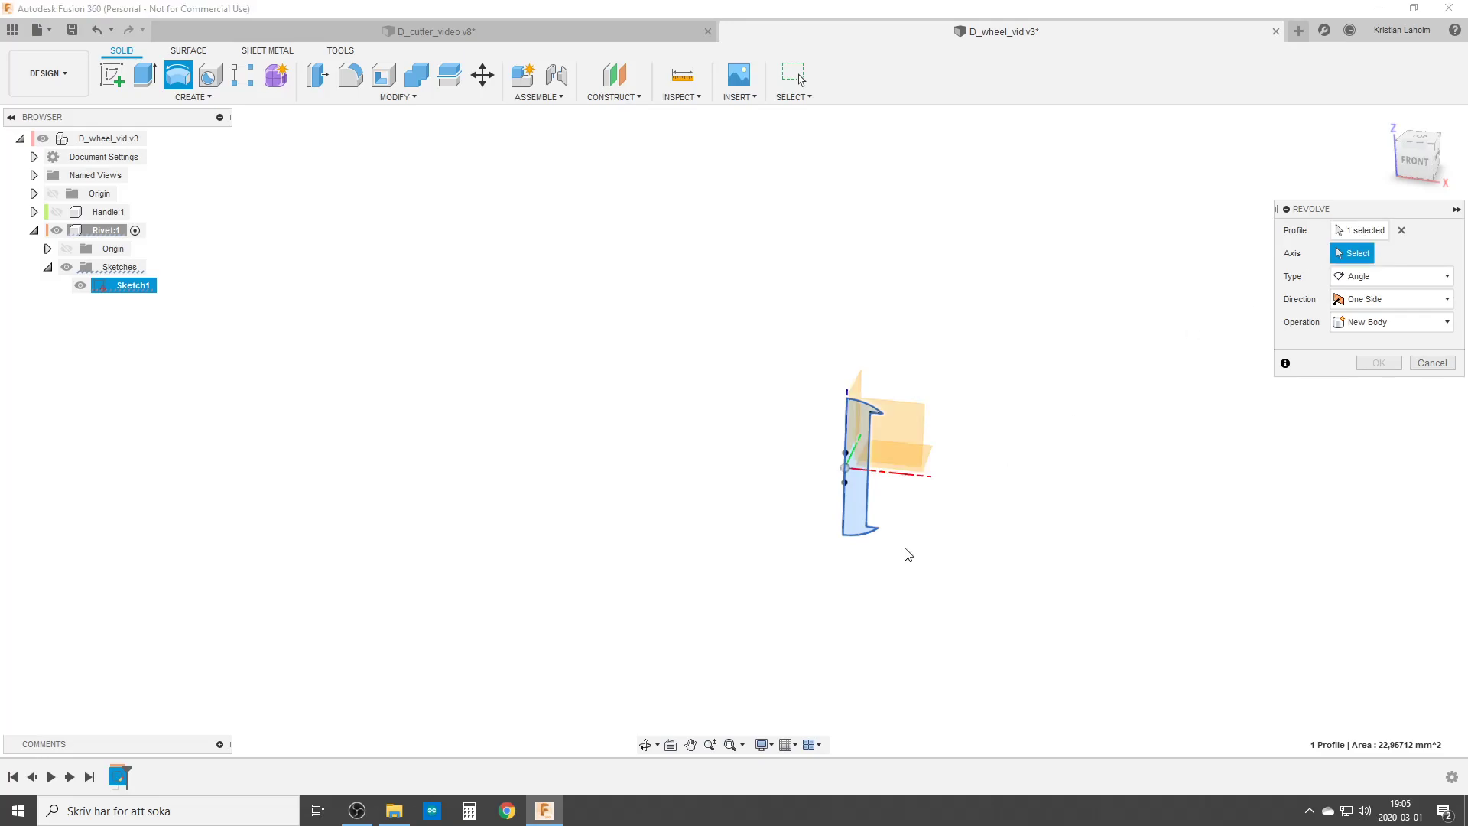
{"action": "scroll", "coordinate": [879, 528], "scroll_direction": "up", "scroll_amount": 3}
{"action": "left_click", "coordinate": [823, 470]}
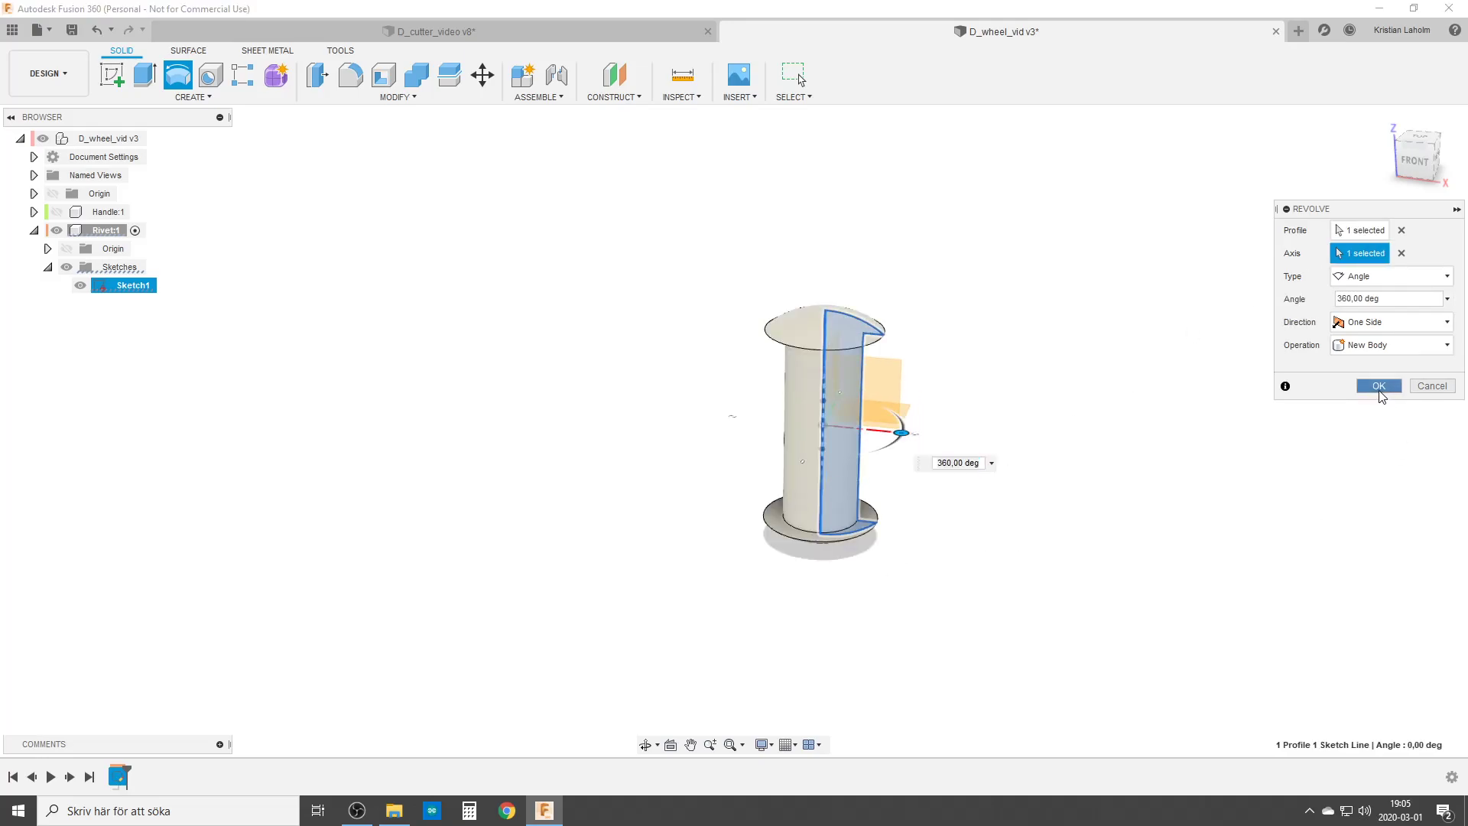
{"action": "left_click", "coordinate": [1380, 387]}
{"action": "left_click", "coordinate": [80, 303]}
{"action": "mouse_move", "coordinate": [594, 459]}
{"action": "middle_mouse_down", "text": "shift"}
{"action": "mouse_move", "coordinate": [630, 410]}
{"action": "mouse_move", "coordinate": [627, 439]}
{"action": "middle_mouse_up", "text": "shift"}
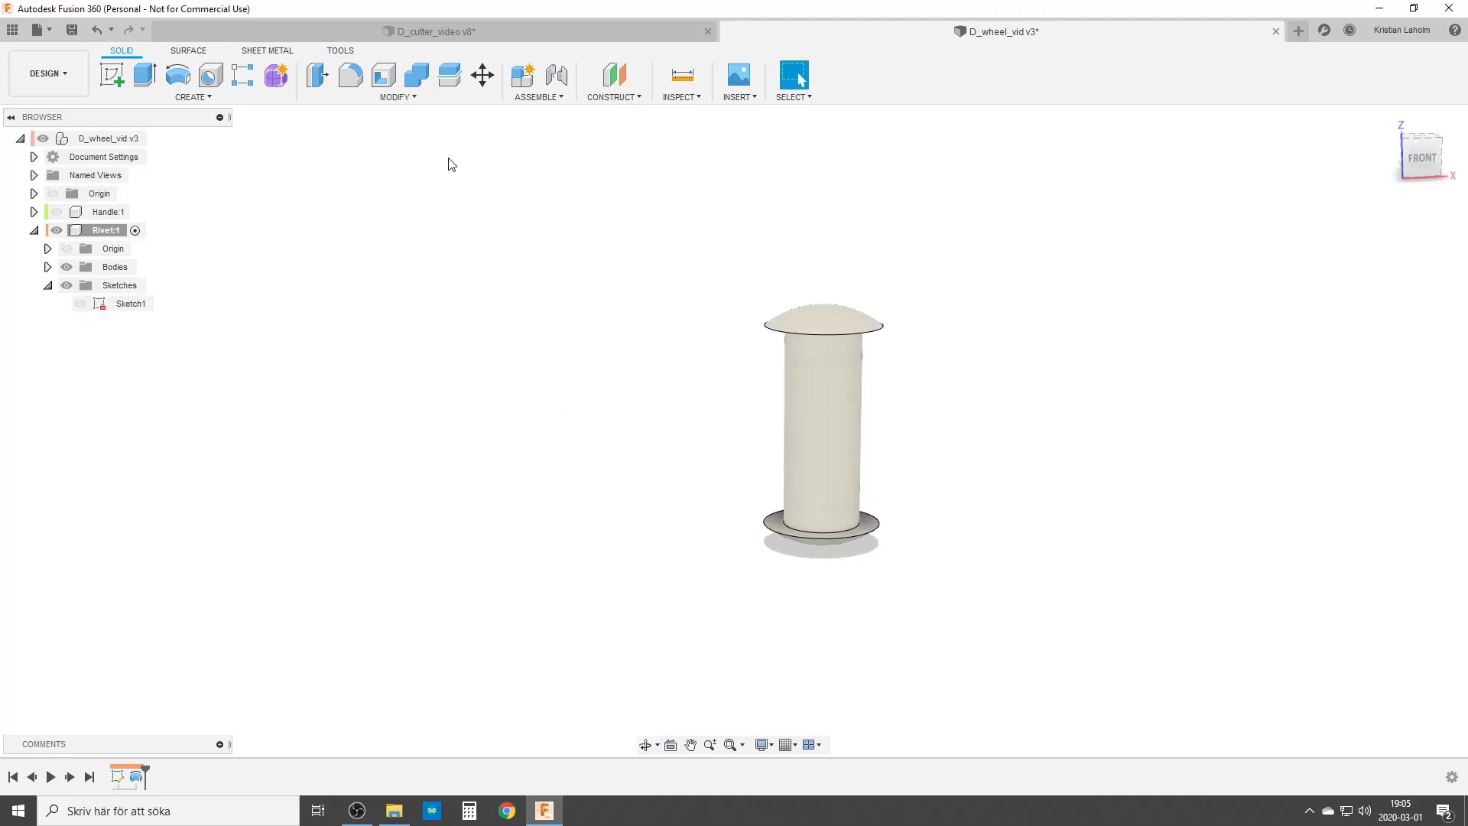
Fillet the outer rim edges of both rivet heads with a 0,1 mm radius.
{"action": "left_click", "coordinate": [396, 98]}
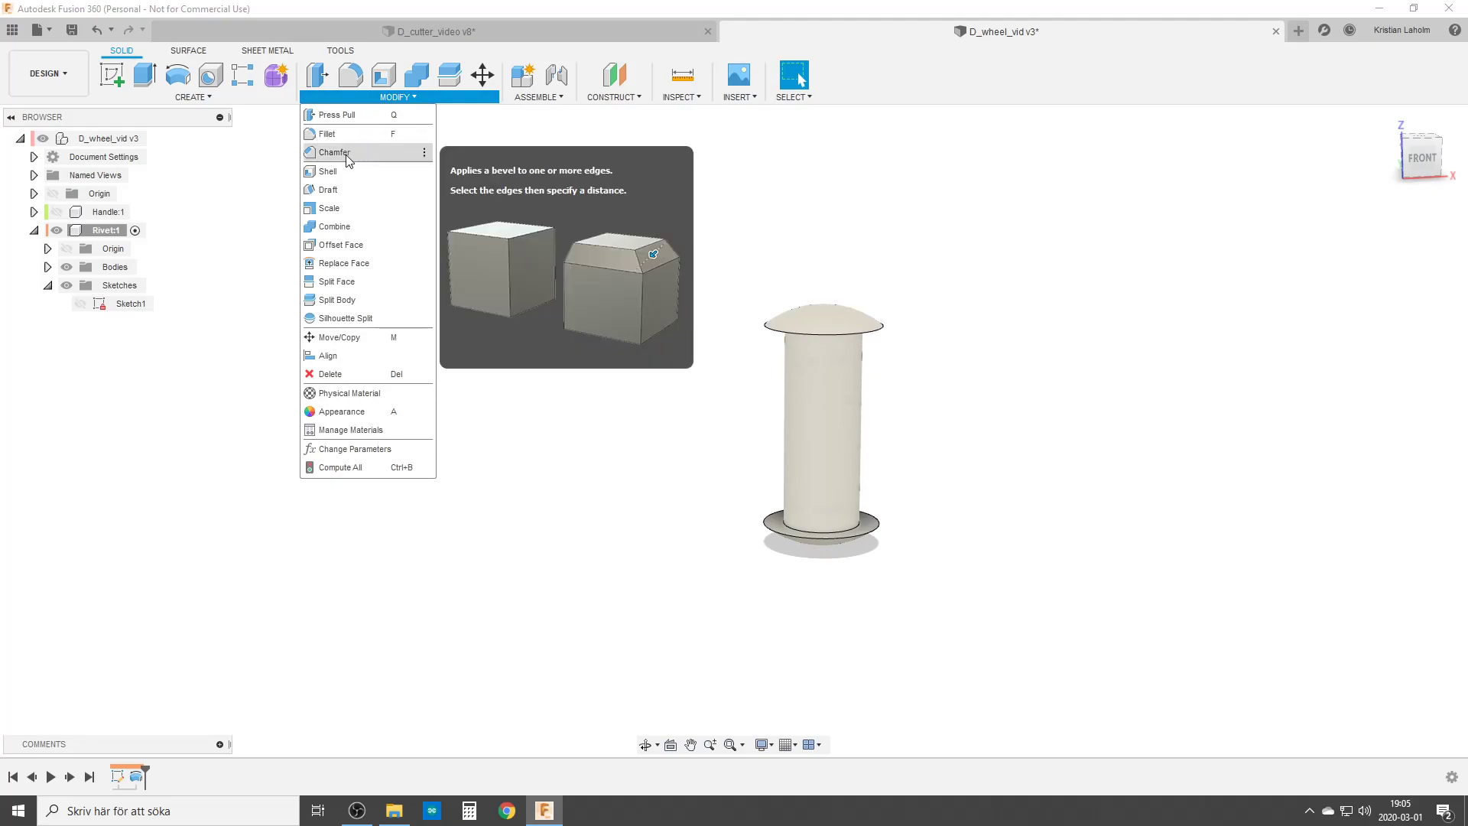
{"action": "left_click", "coordinate": [340, 135]}
{"action": "scroll", "coordinate": [959, 435], "scroll_direction": "up", "scroll_amount": 2}
{"action": "scroll", "coordinate": [957, 431], "scroll_direction": "up", "scroll_amount": 1}
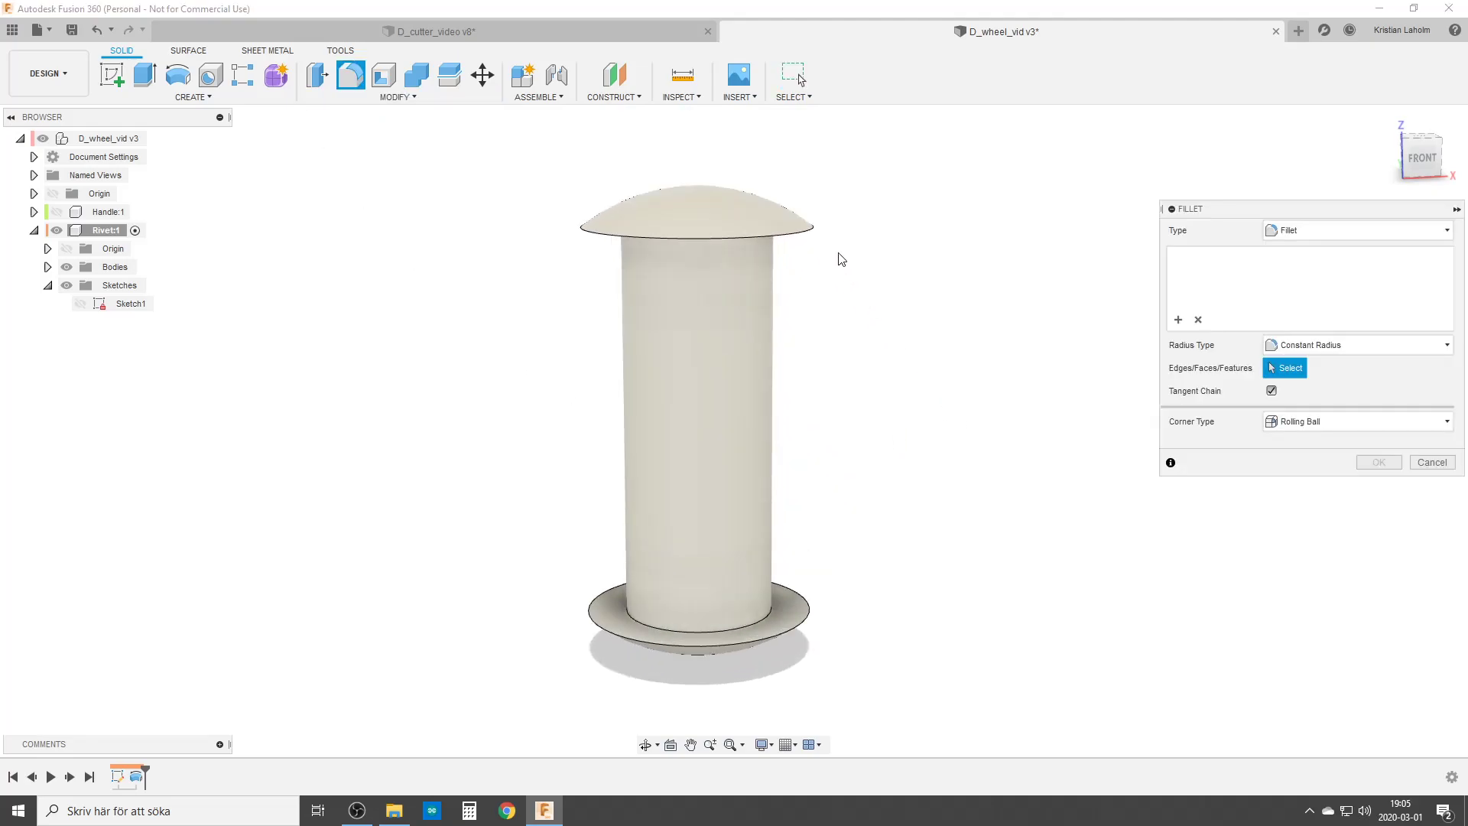
{"action": "left_click", "coordinate": [819, 234]}
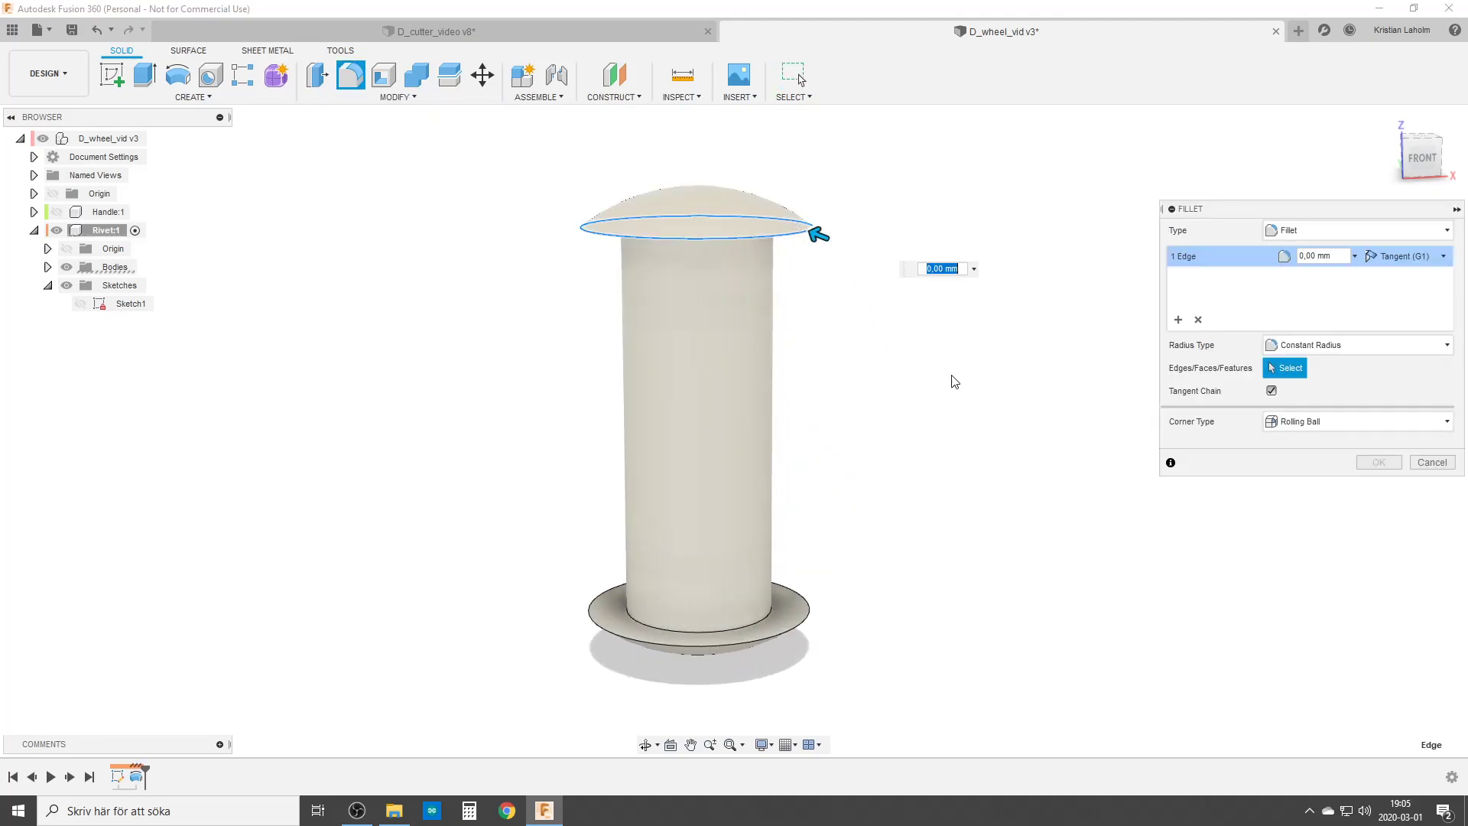
{"action": "left_click", "coordinate": [769, 634]}
{"action": "type", "text": "0"}
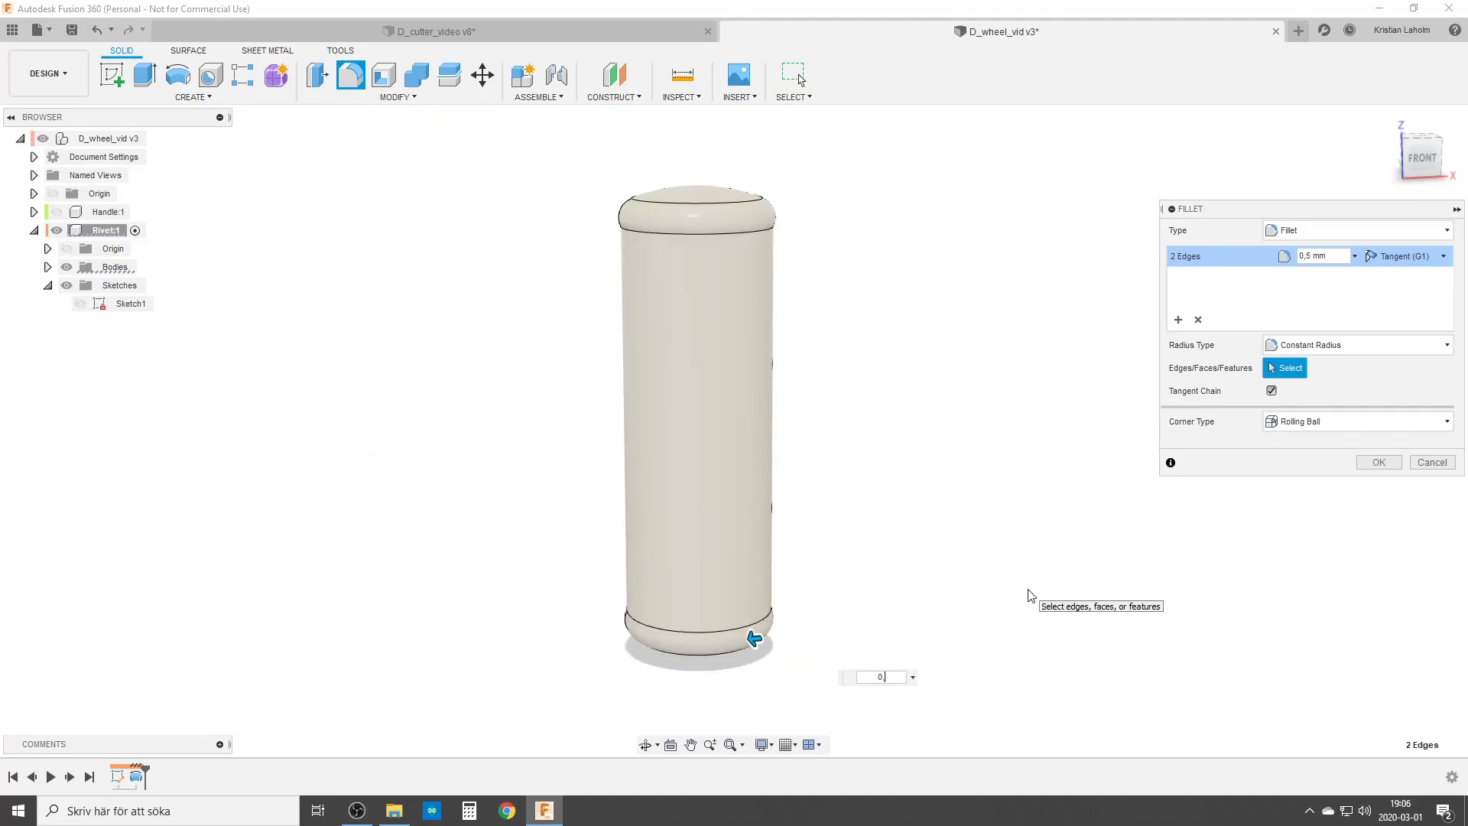
{"action": "key", "text": "BackSpace"}
{"action": "key", "text": "BackSpace"}
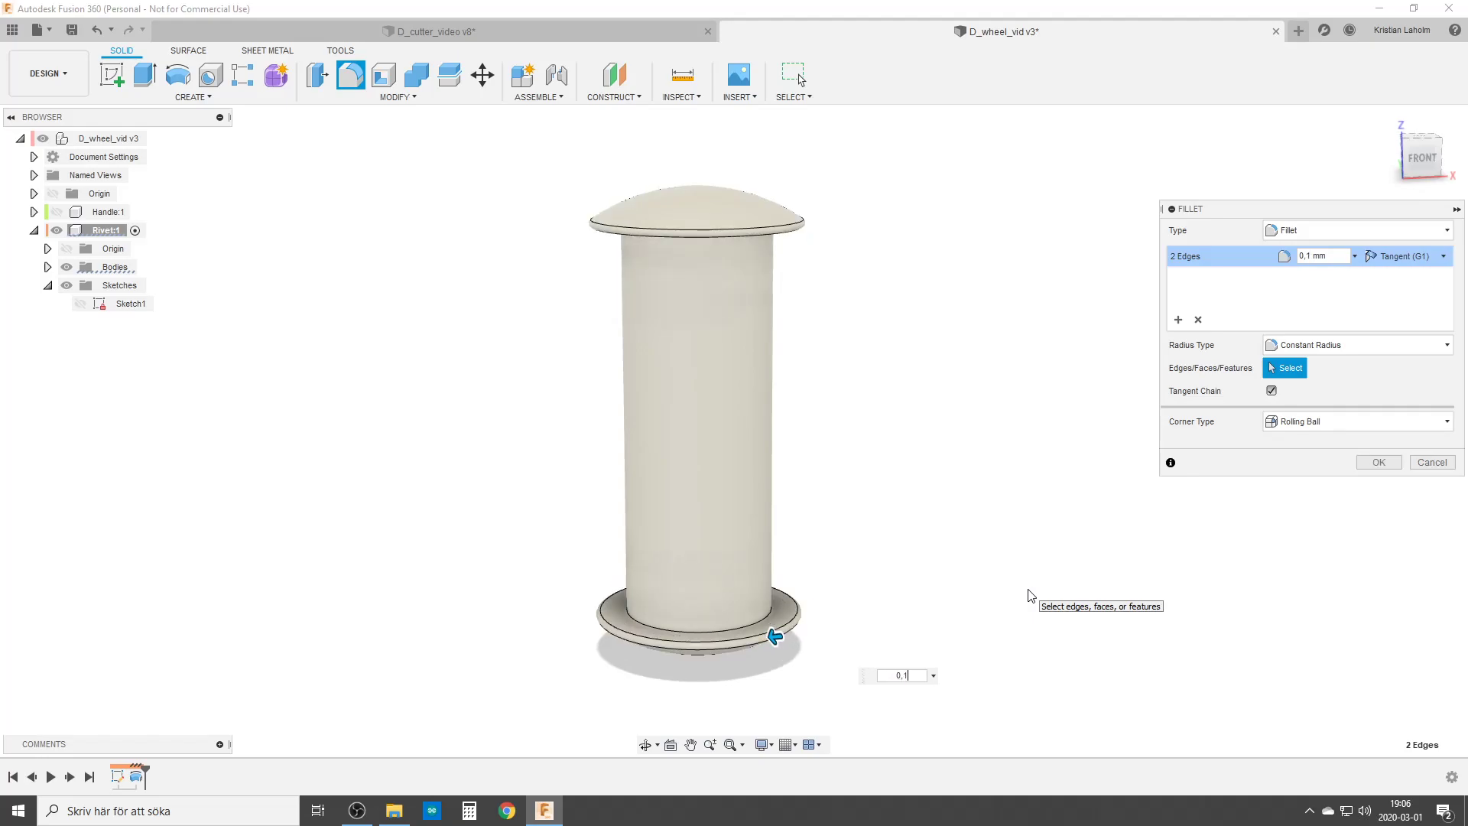
{"action": "key", "text": "Return"}
Show the Handle component again to view the rivet in place.
{"action": "scroll", "coordinate": [792, 305], "scroll_direction": "down", "scroll_amount": 3}
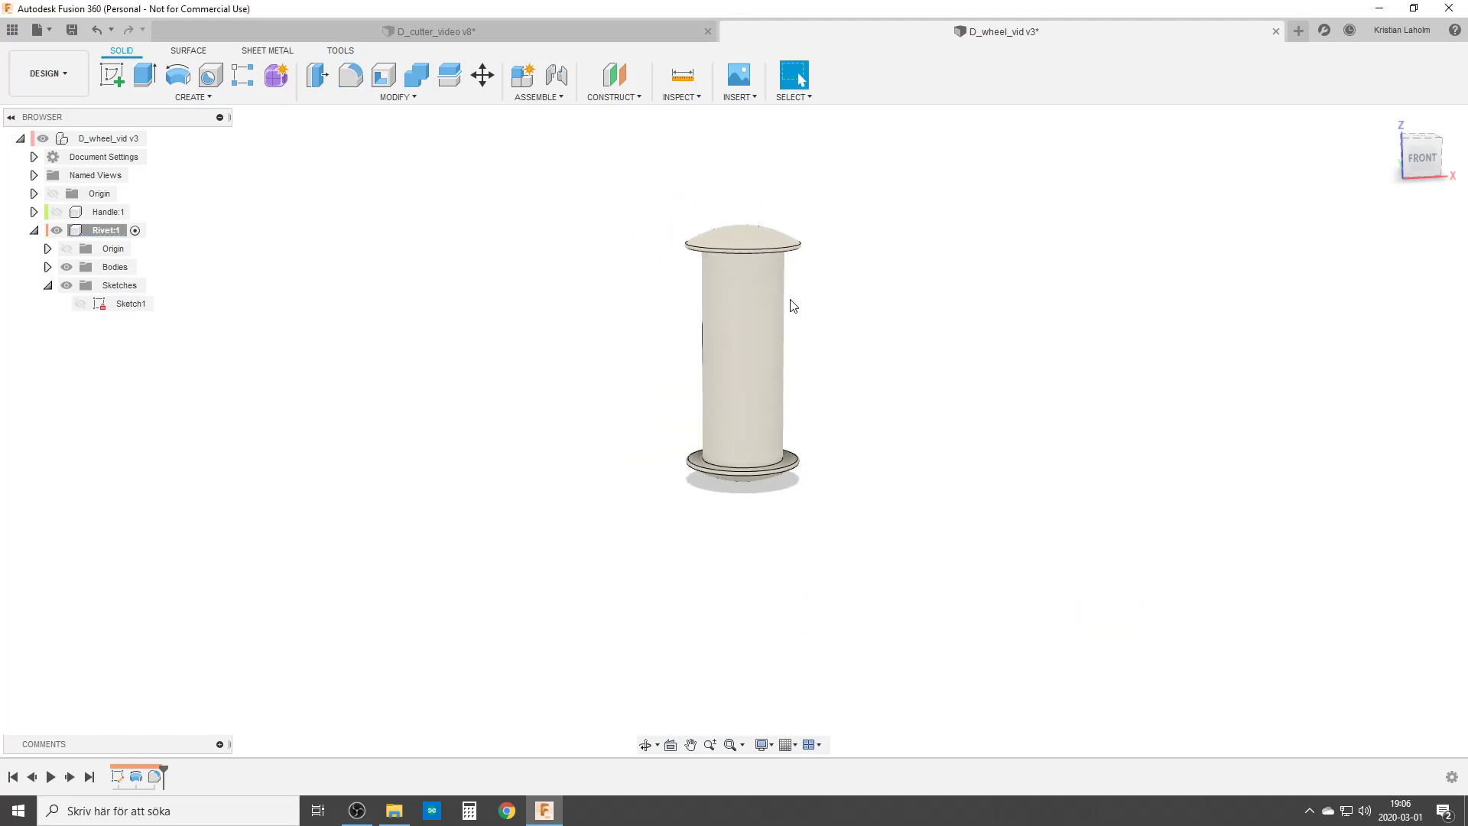
{"action": "left_click", "coordinate": [57, 211]}
{"action": "middle_click_drag", "start_coordinate": [848, 337], "coordinate": [581, 439], "text": "shift"}
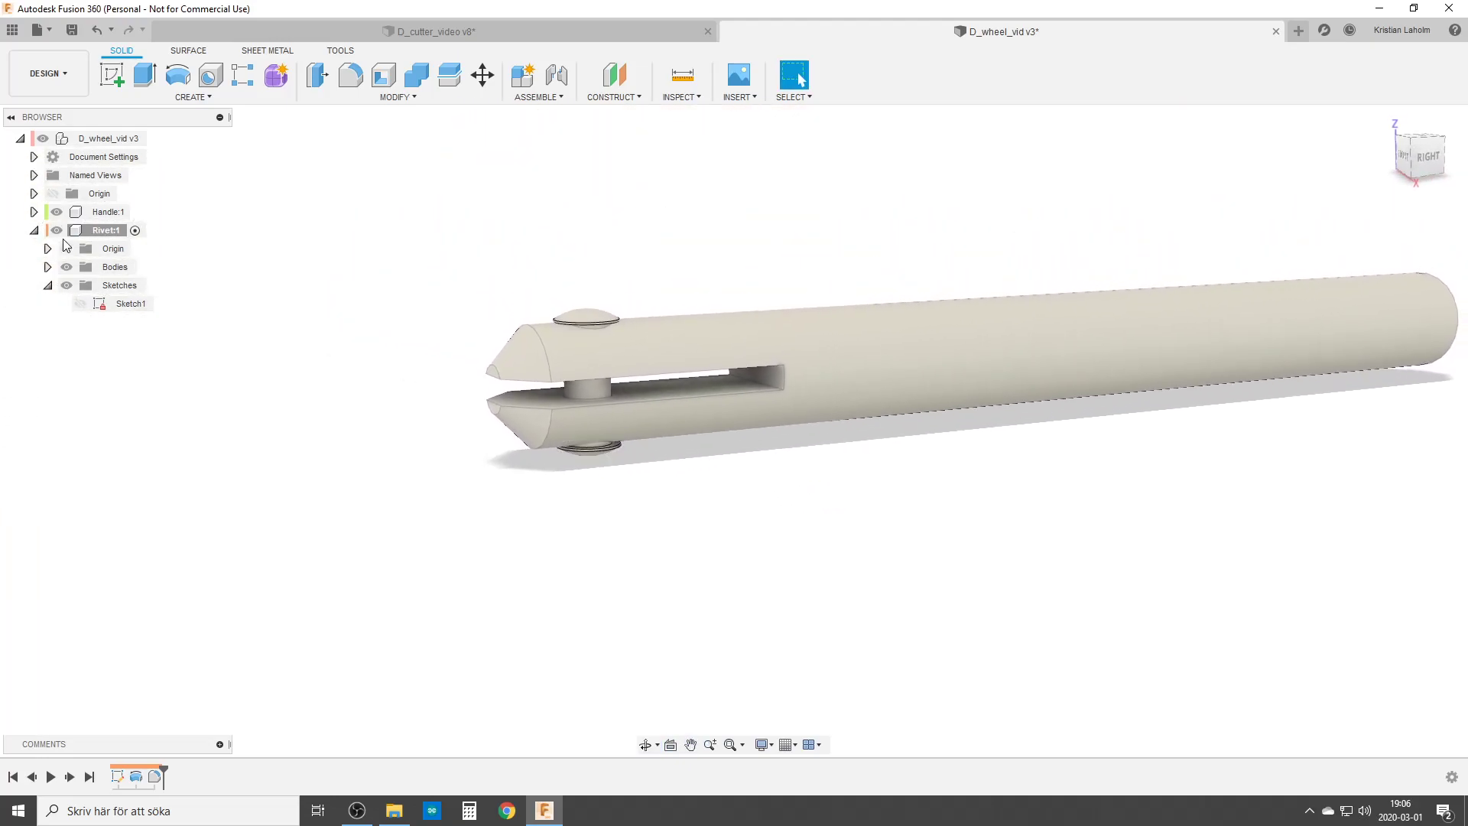
Create a new component under the top-level assembly and name it Wheel.
{"action": "right_click", "coordinate": [147, 138]}
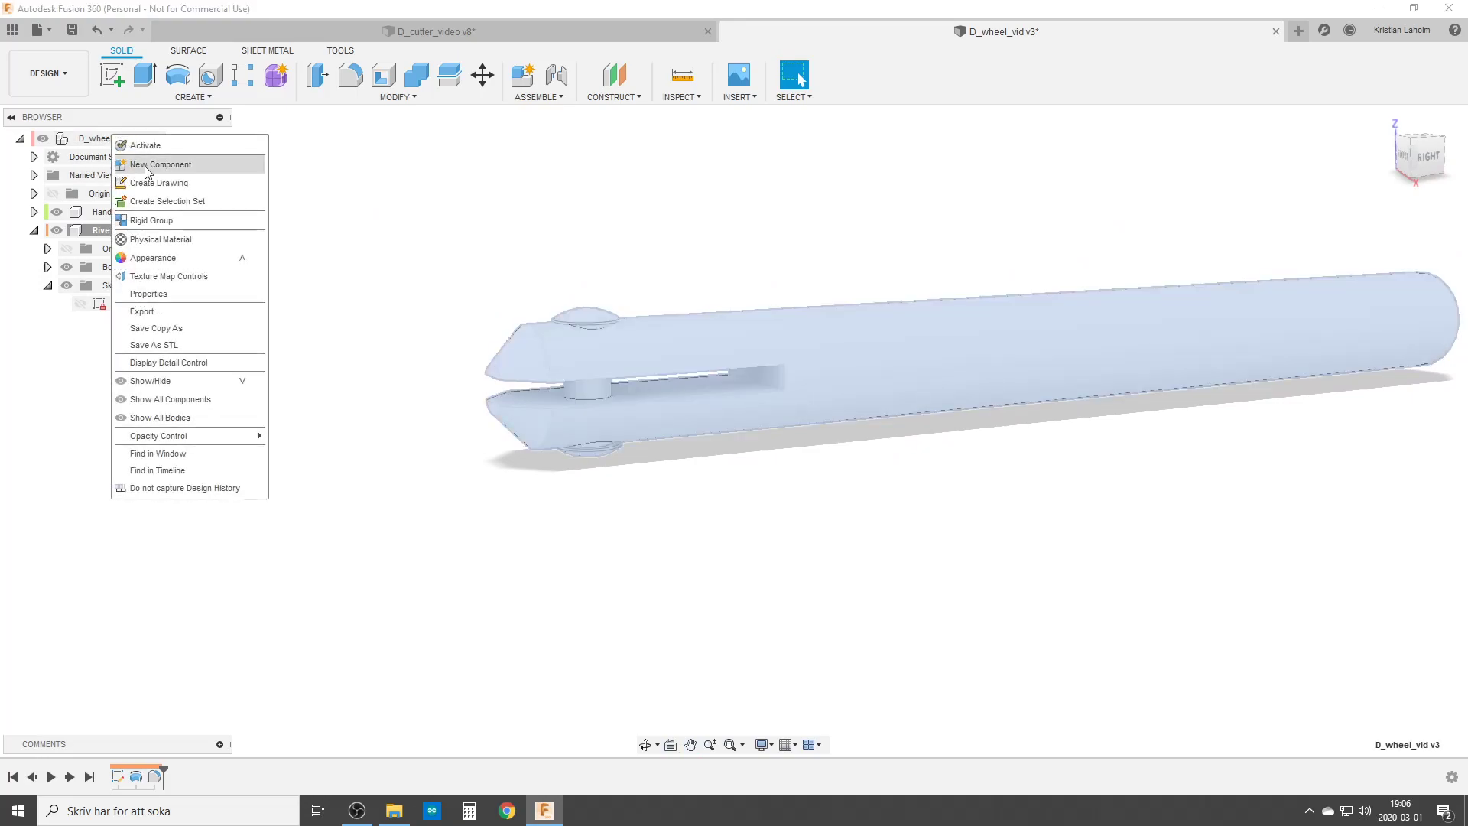
{"action": "left_click", "coordinate": [146, 165]}
{"action": "left_click", "coordinate": [122, 324]}
{"action": "double_click", "coordinate": [121, 324]}
{"action": "type", "text": "Wheel"}
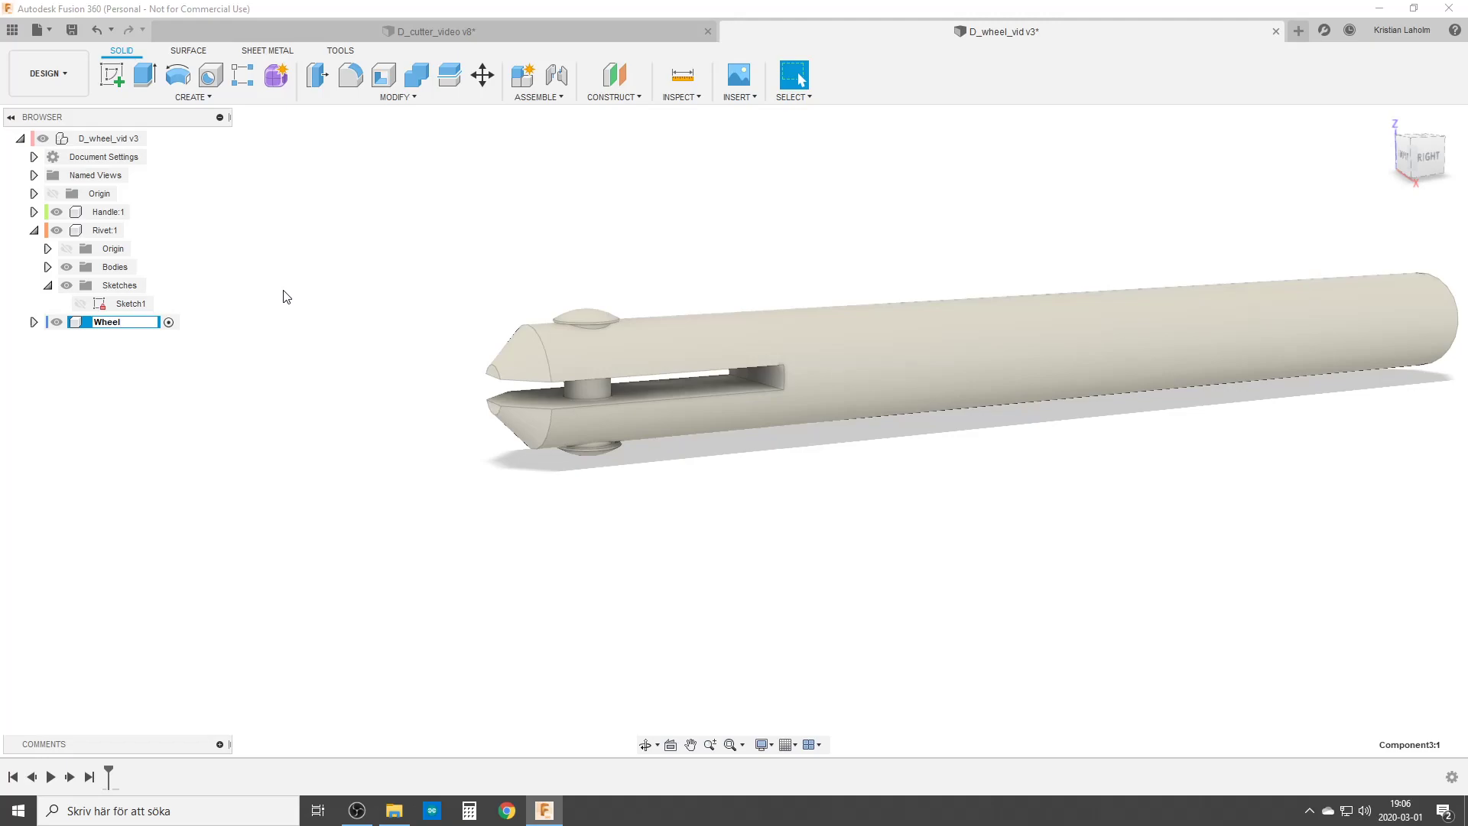
{"action": "key", "text": "Return"}
Start a sketch on the horizontal XY plane in the Wheel component and hide the Handle and Rivet components.
{"action": "left_click", "coordinate": [107, 74]}
{"action": "middle_click_drag", "start_coordinate": [321, 500], "coordinate": [726, 566], "text": "shift"}
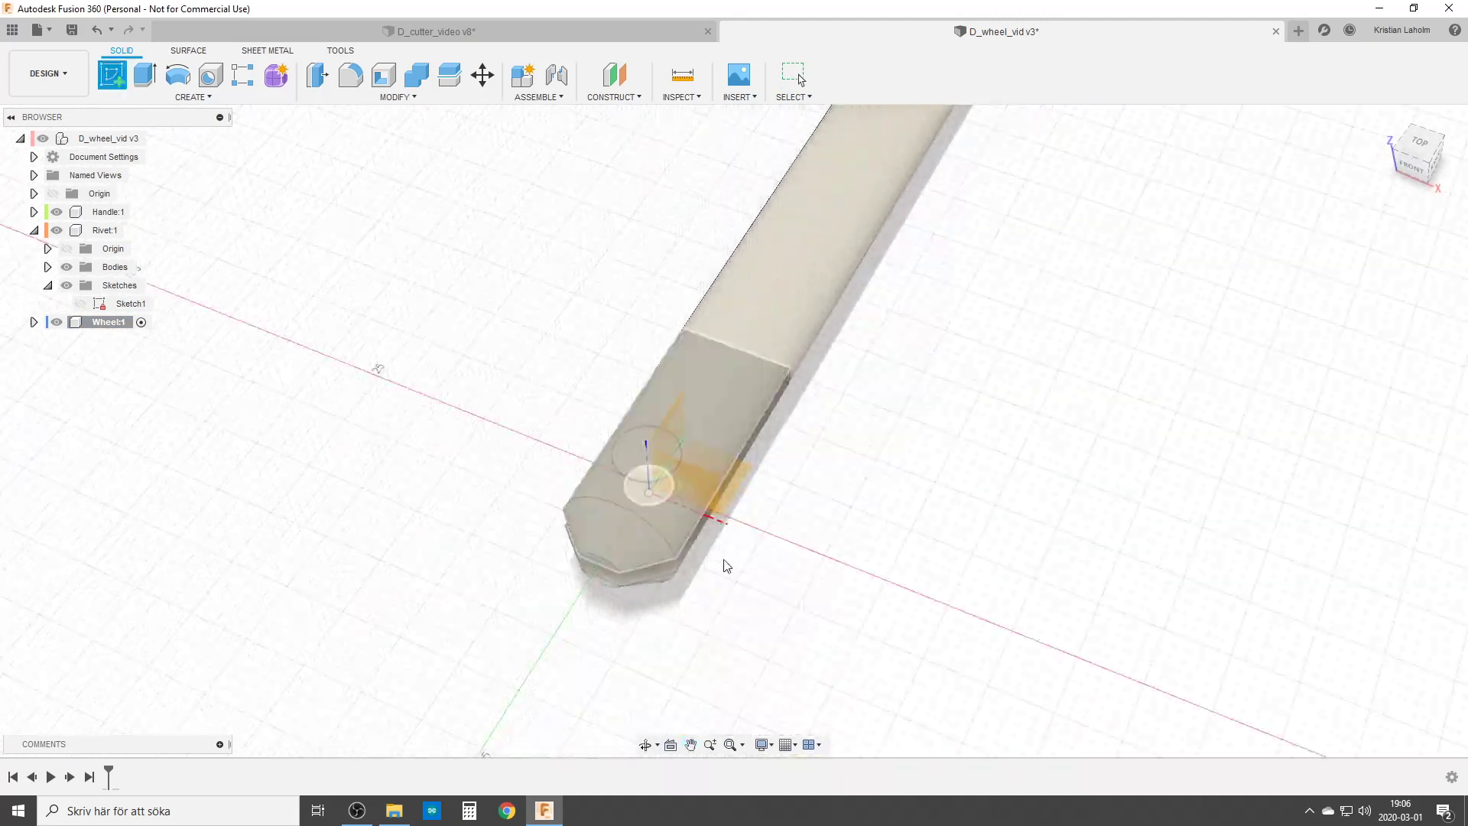
{"action": "left_click", "coordinate": [733, 495]}
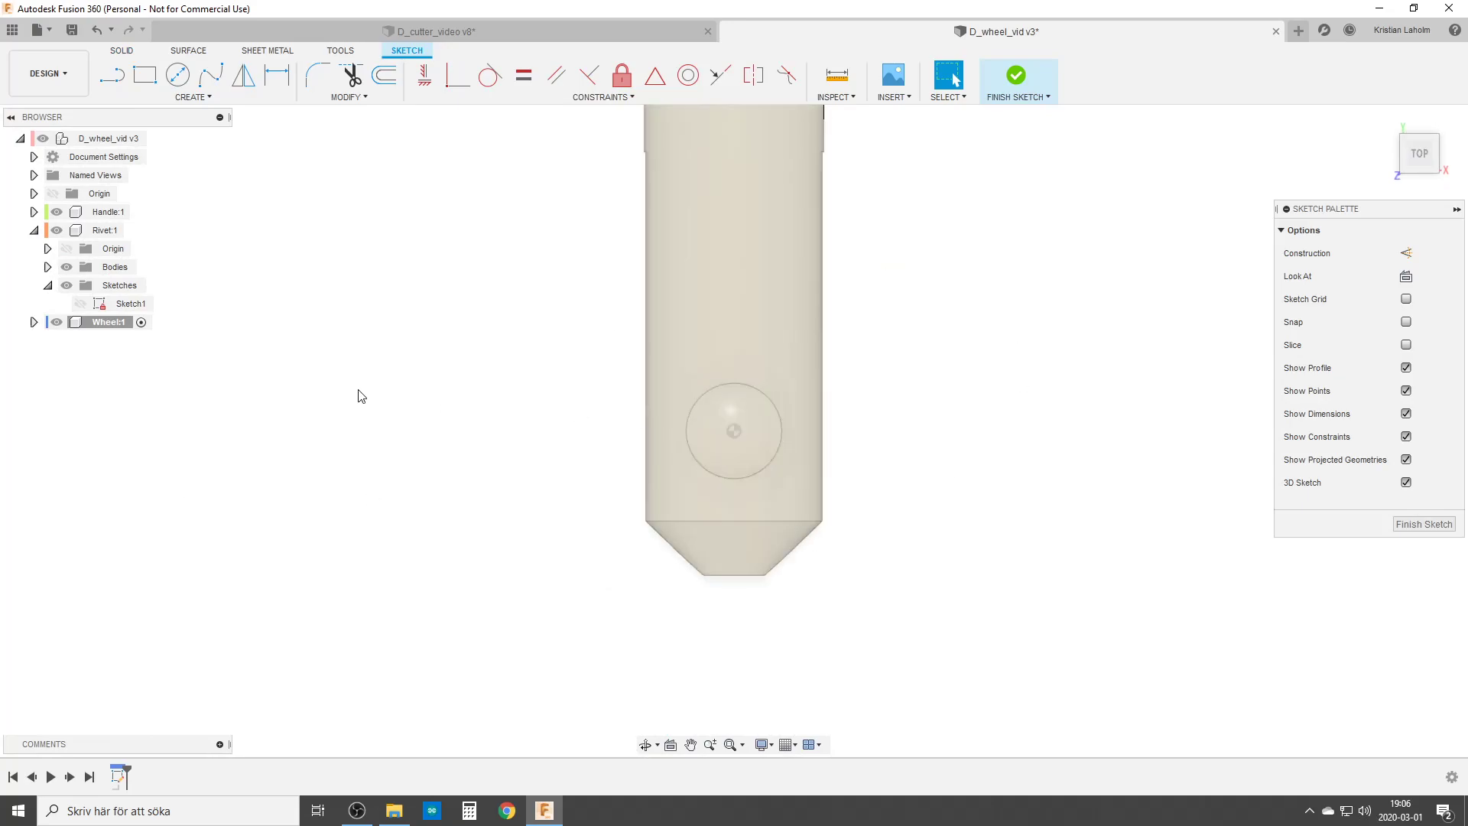
{"action": "left_click", "coordinate": [56, 212]}
{"action": "left_click", "coordinate": [57, 230]}
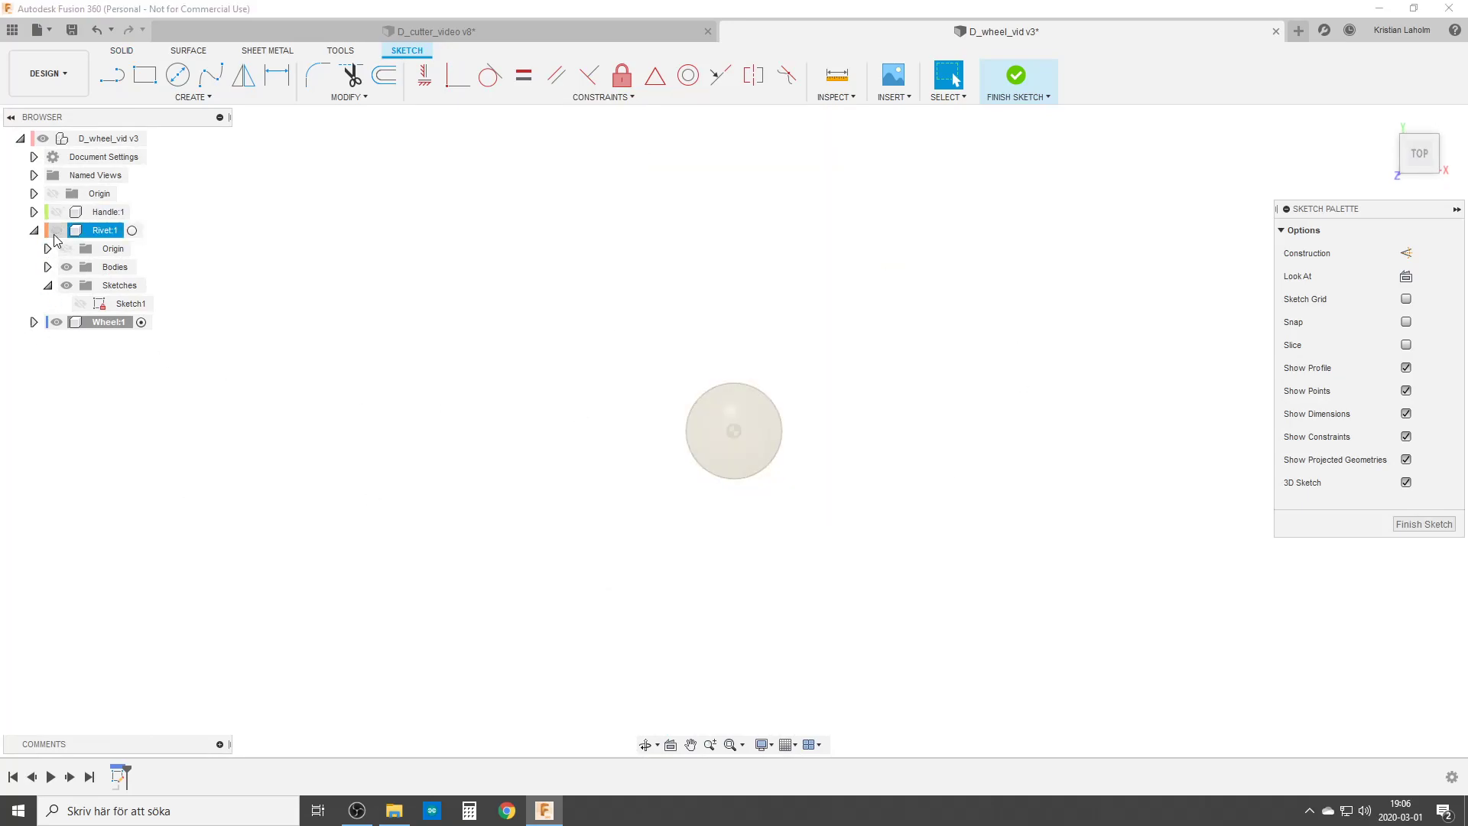
Draw a vertical line about 14,2 mm long downward from the origin and convert it to construction geometry.
{"action": "key", "text": "l"}
{"action": "left_click", "coordinate": [734, 433]}
{"action": "left_click", "coordinate": [733, 686]}
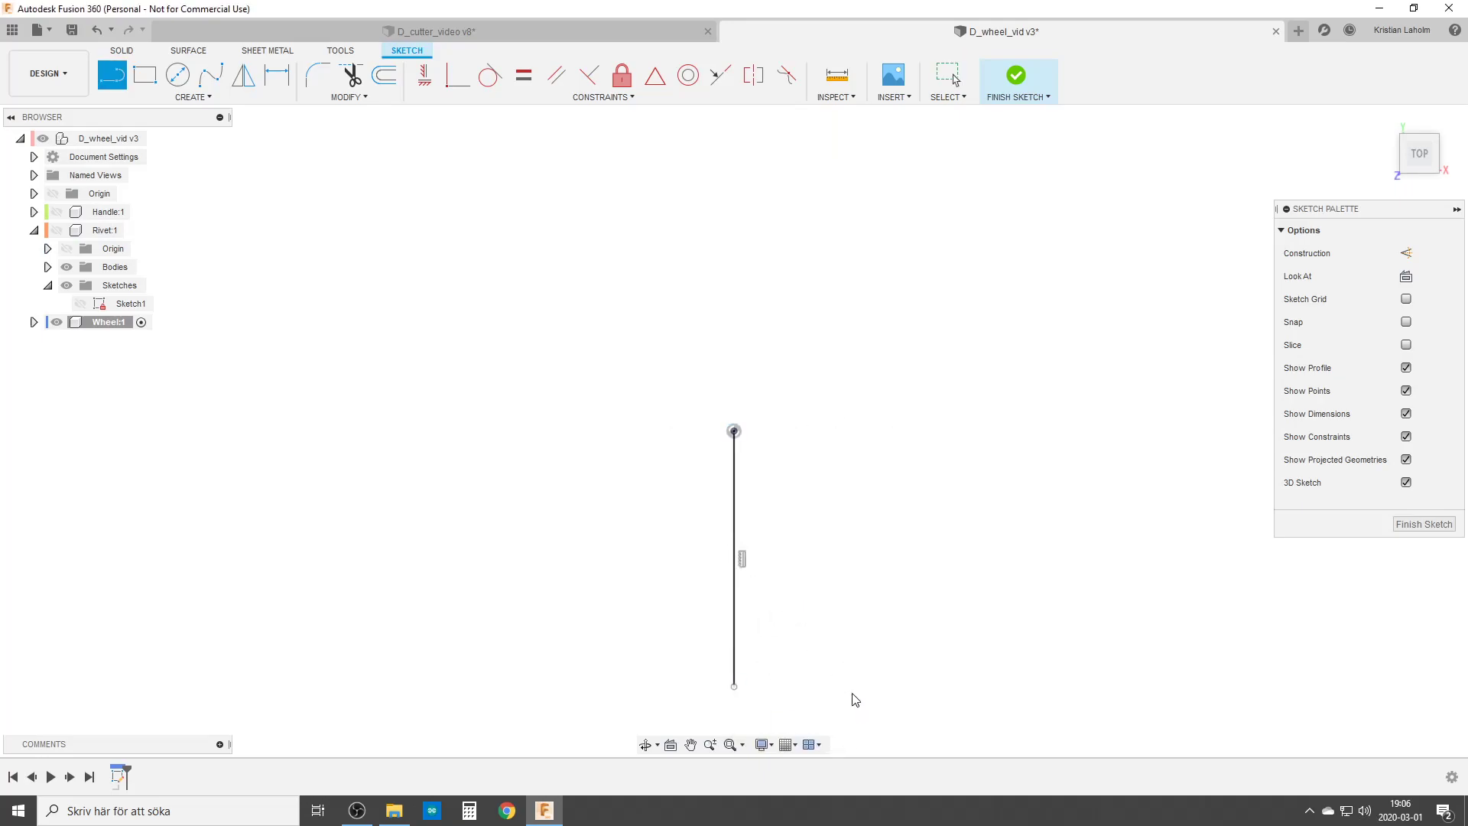
{"action": "key", "text": "Escape"}
{"action": "middle_click_drag", "start_coordinate": [851, 692], "coordinate": [771, 524]}
{"action": "left_click", "coordinate": [657, 459]}
{"action": "key", "text": "x"}
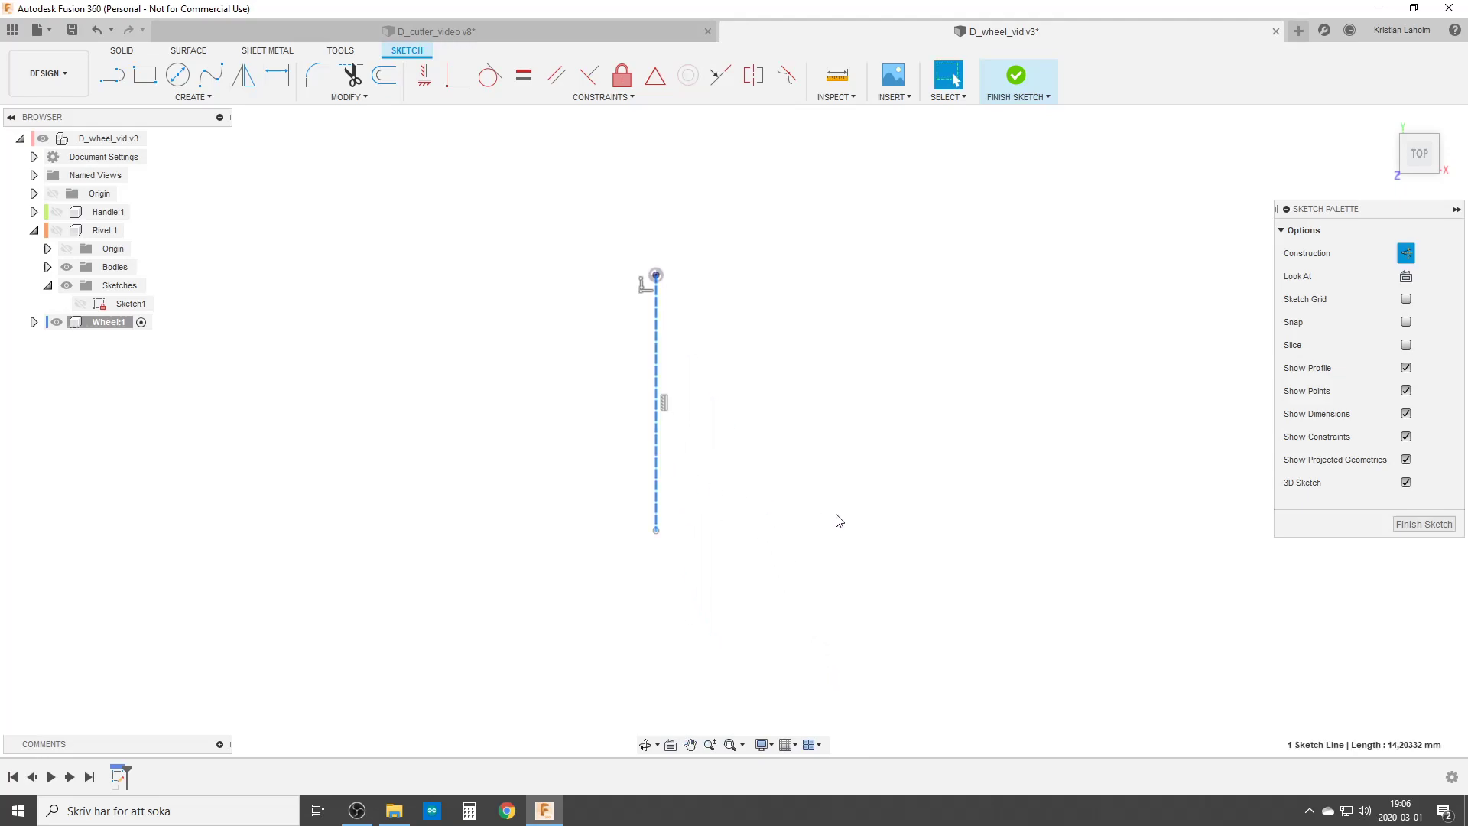
Dimension the vertical construction line's length to 30/2 mm.
{"action": "key", "text": "d"}
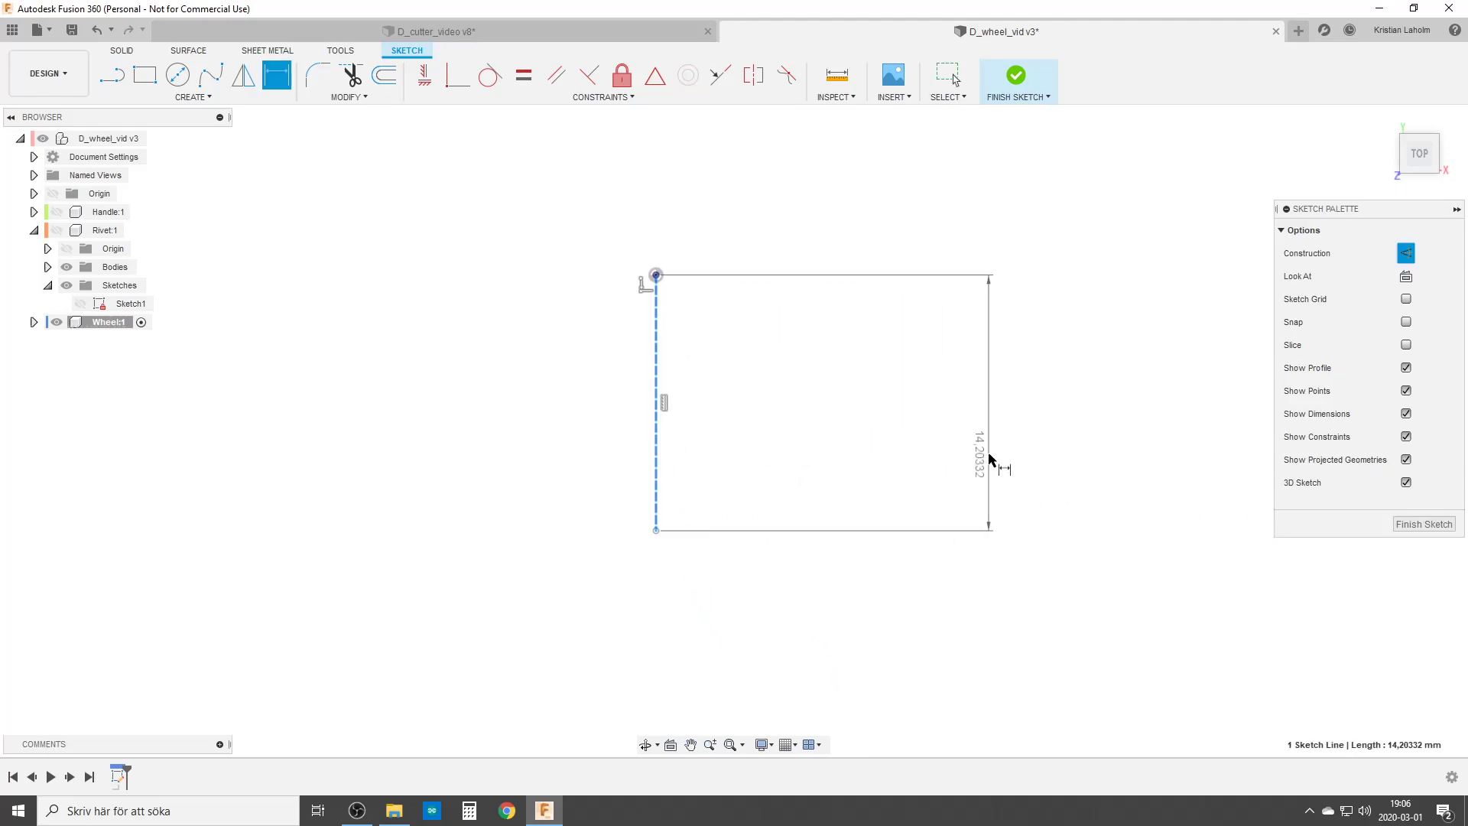
{"action": "right_click", "coordinate": [971, 456]}
{"action": "left_click", "coordinate": [970, 457]}
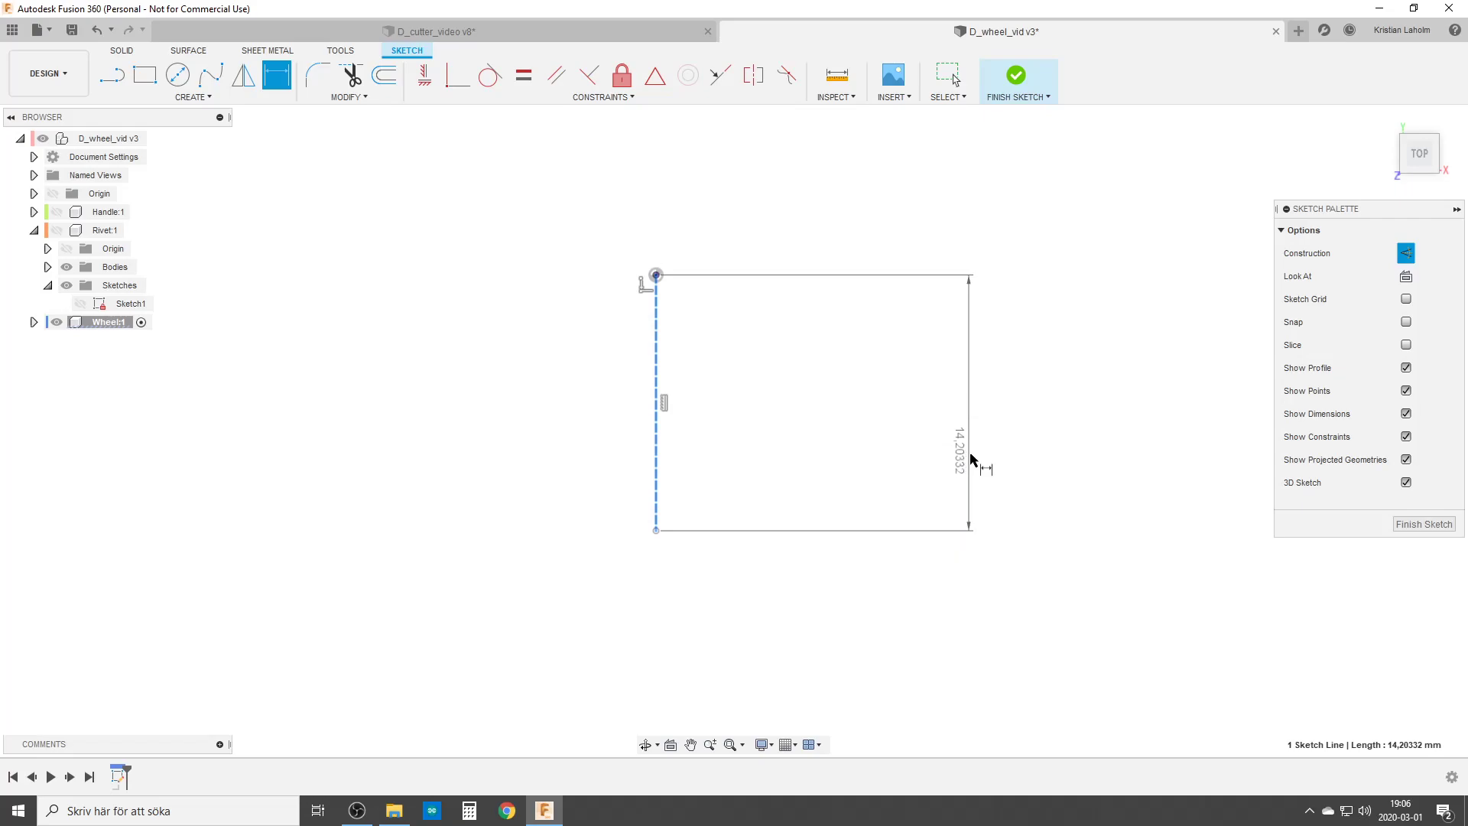
{"action": "left_click", "coordinate": [984, 439]}
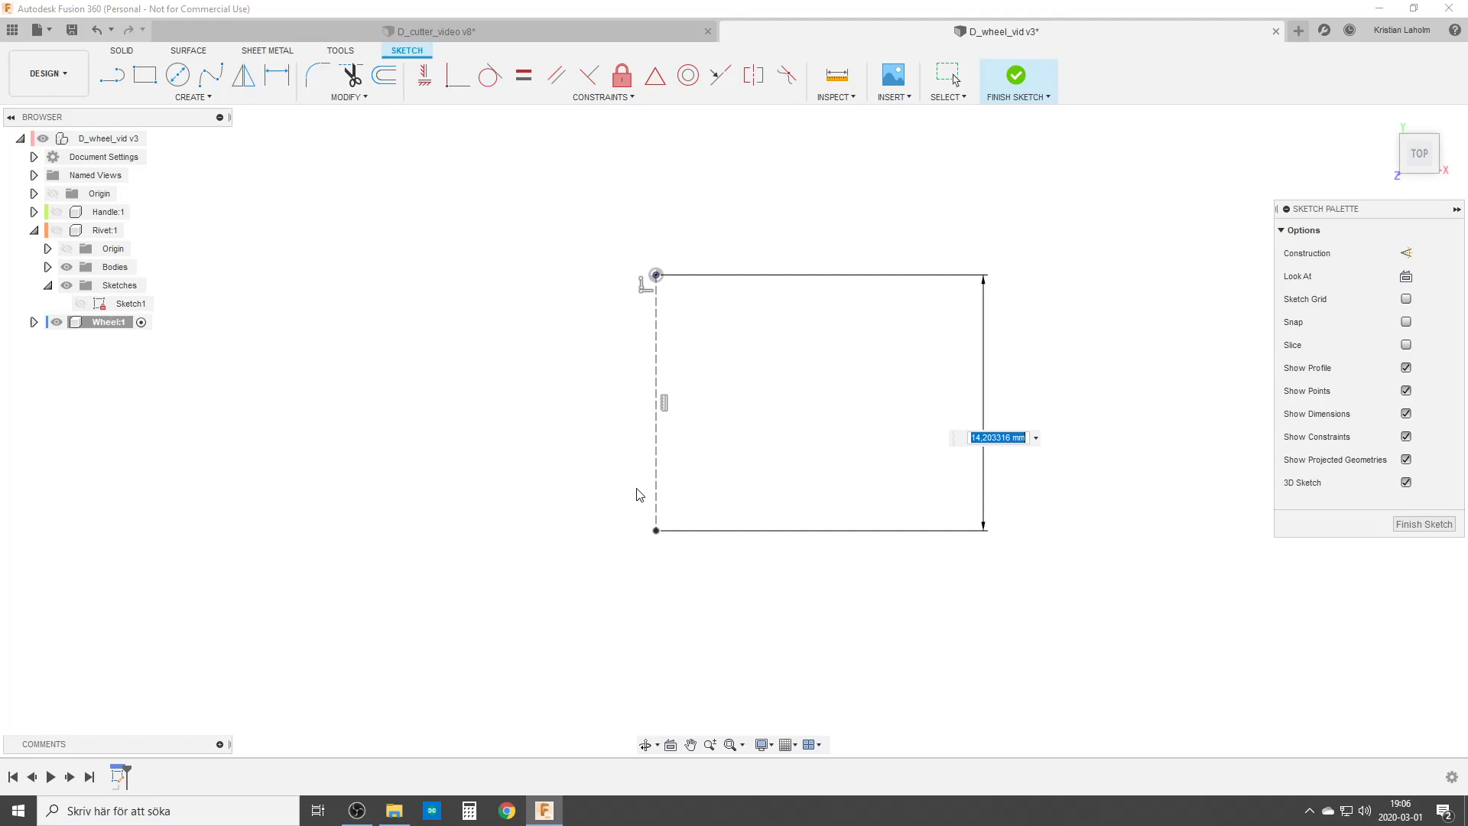
{"action": "type", "text": "30/2"}
{"action": "key", "text": "Return"}
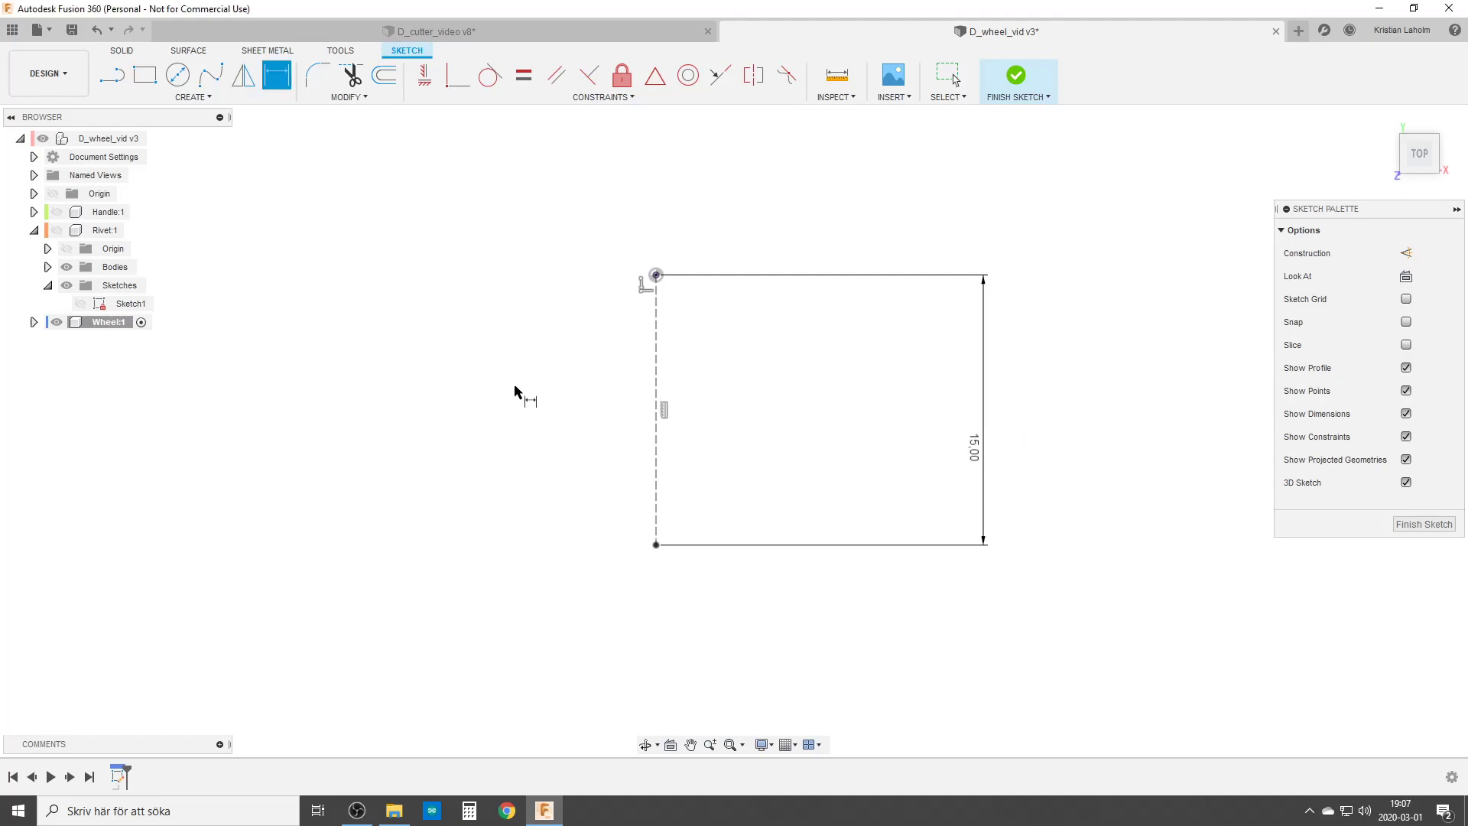
Draw a slanted line from the origin down to the left of the construction line.
{"action": "key", "text": "l"}
{"action": "left_click", "coordinate": [656, 275]}
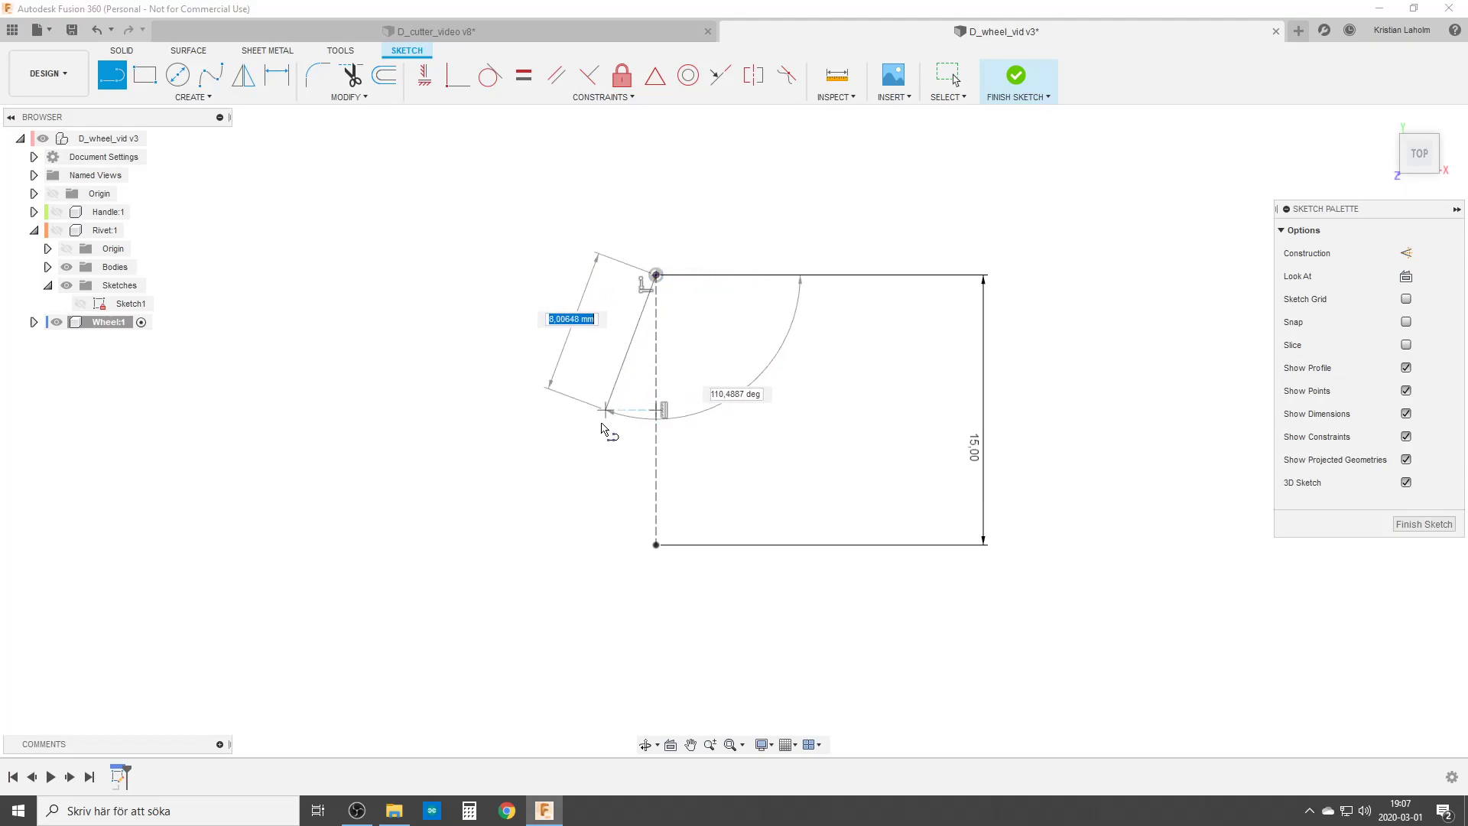
{"action": "left_click", "coordinate": [593, 476]}
{"action": "key", "text": "Escape"}
{"action": "key", "text": "l"}
{"action": "left_click", "coordinate": [656, 275]}
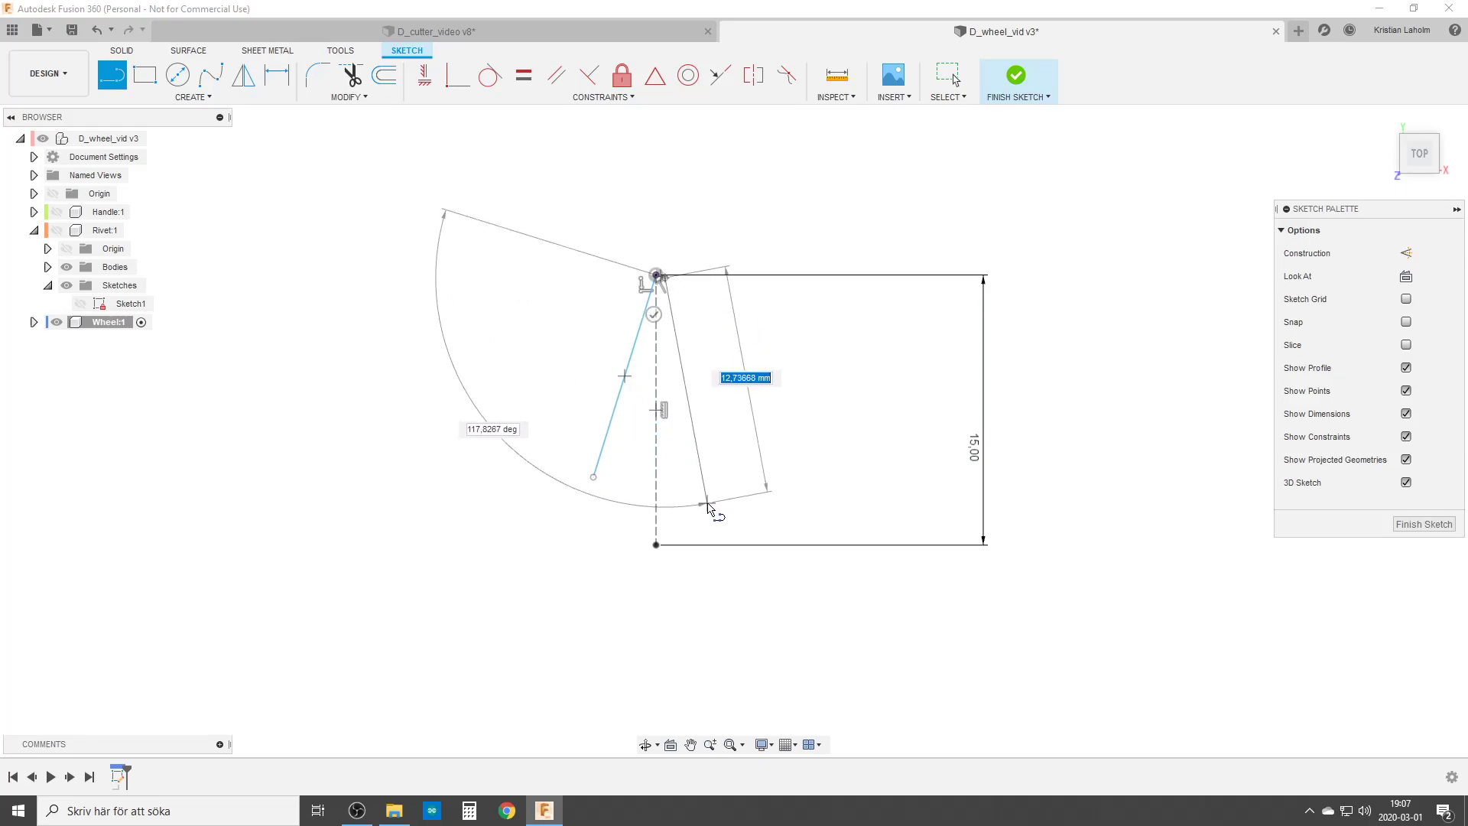
{"action": "key", "text": "Escape"}
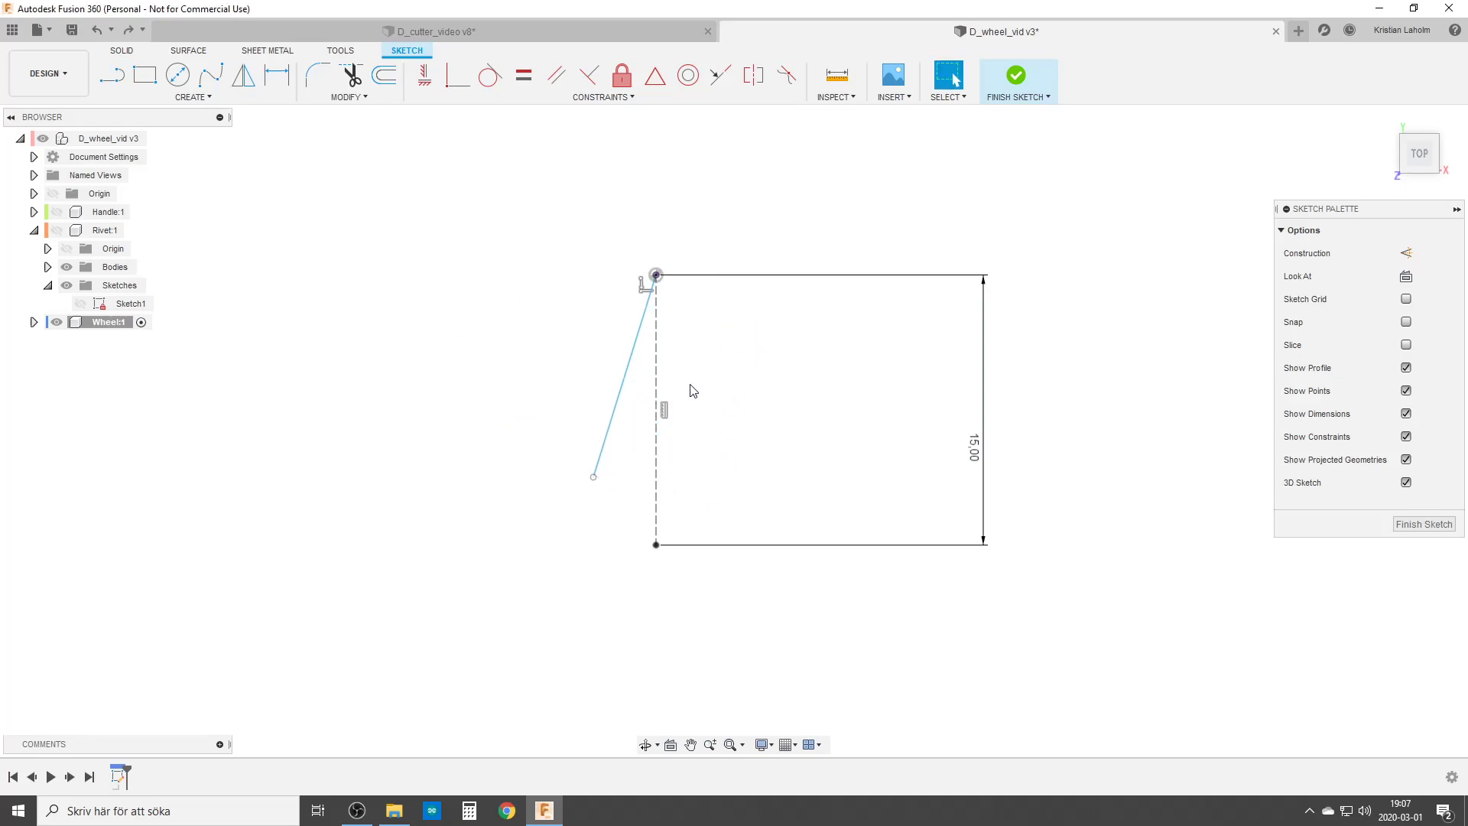
Draw a second slanted line about 11,9 mm long from the origin down to the right of the construction line.
{"action": "key", "text": "l"}
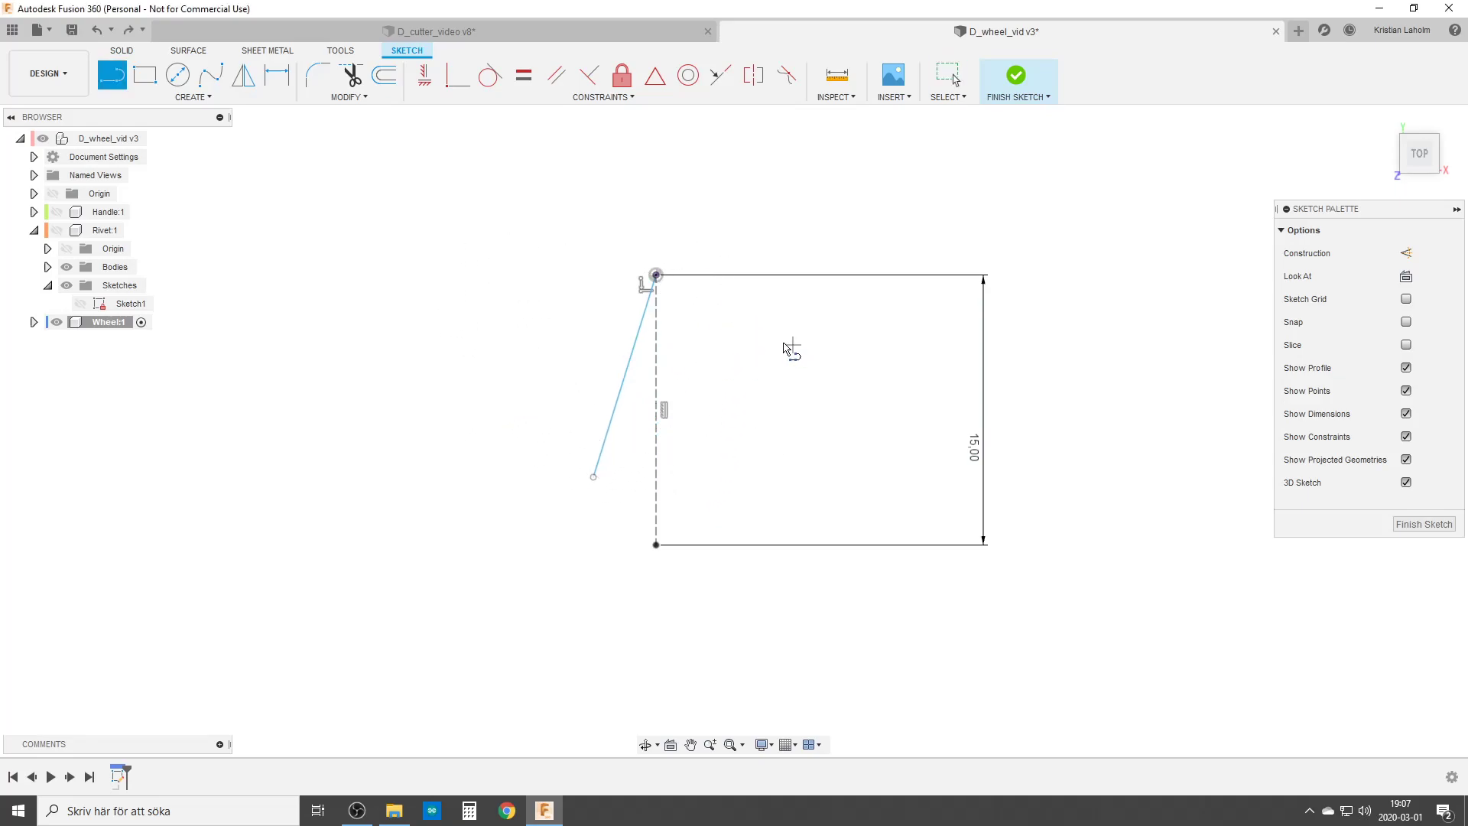
{"action": "left_click", "coordinate": [656, 275]}
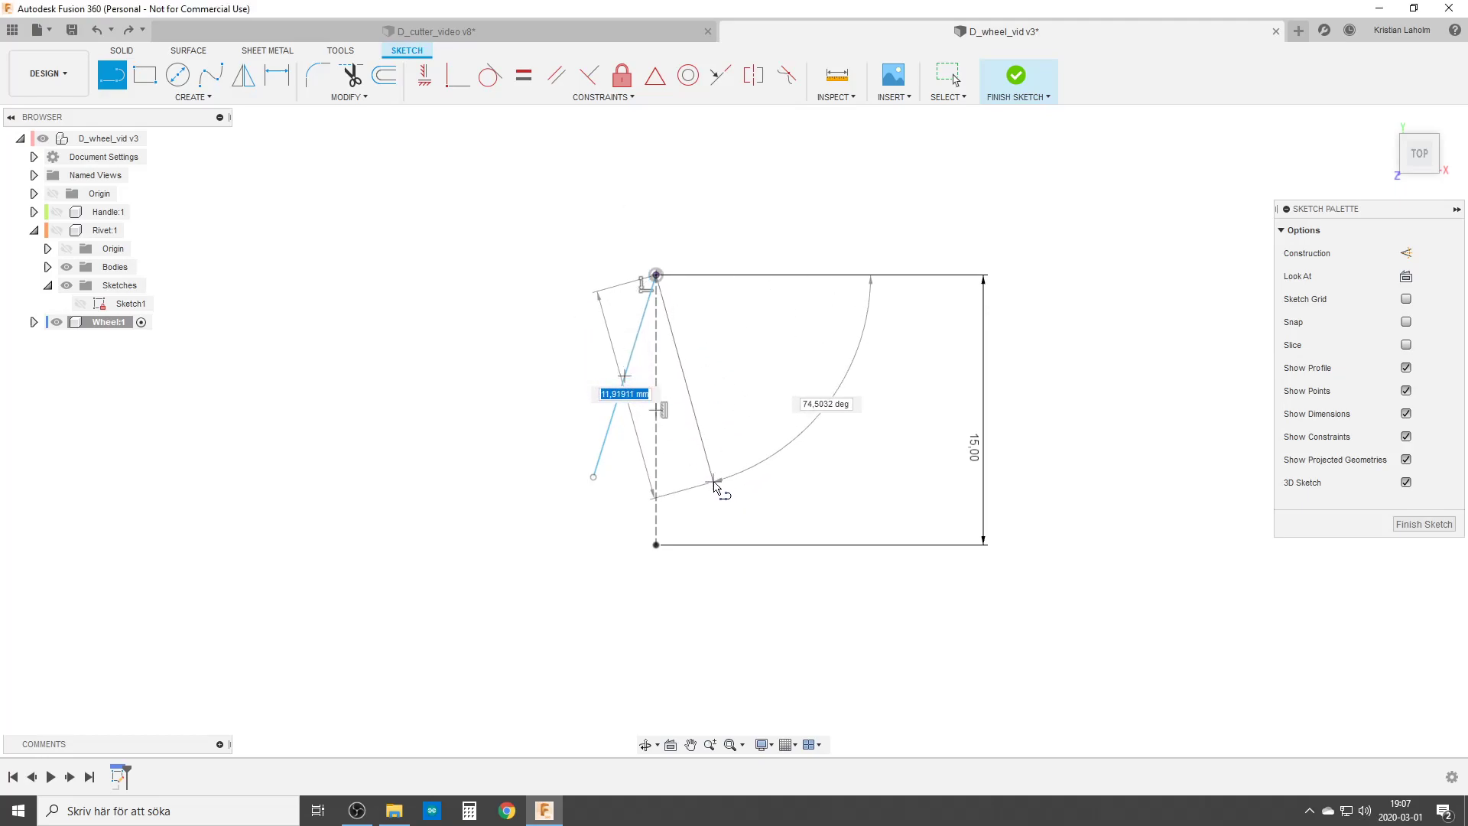
{"action": "left_click", "coordinate": [713, 481]}
{"action": "key", "text": "Escape"}
Make the two slanted lines symmetric about the vertical construction line.
{"action": "left_click", "coordinate": [698, 425]}
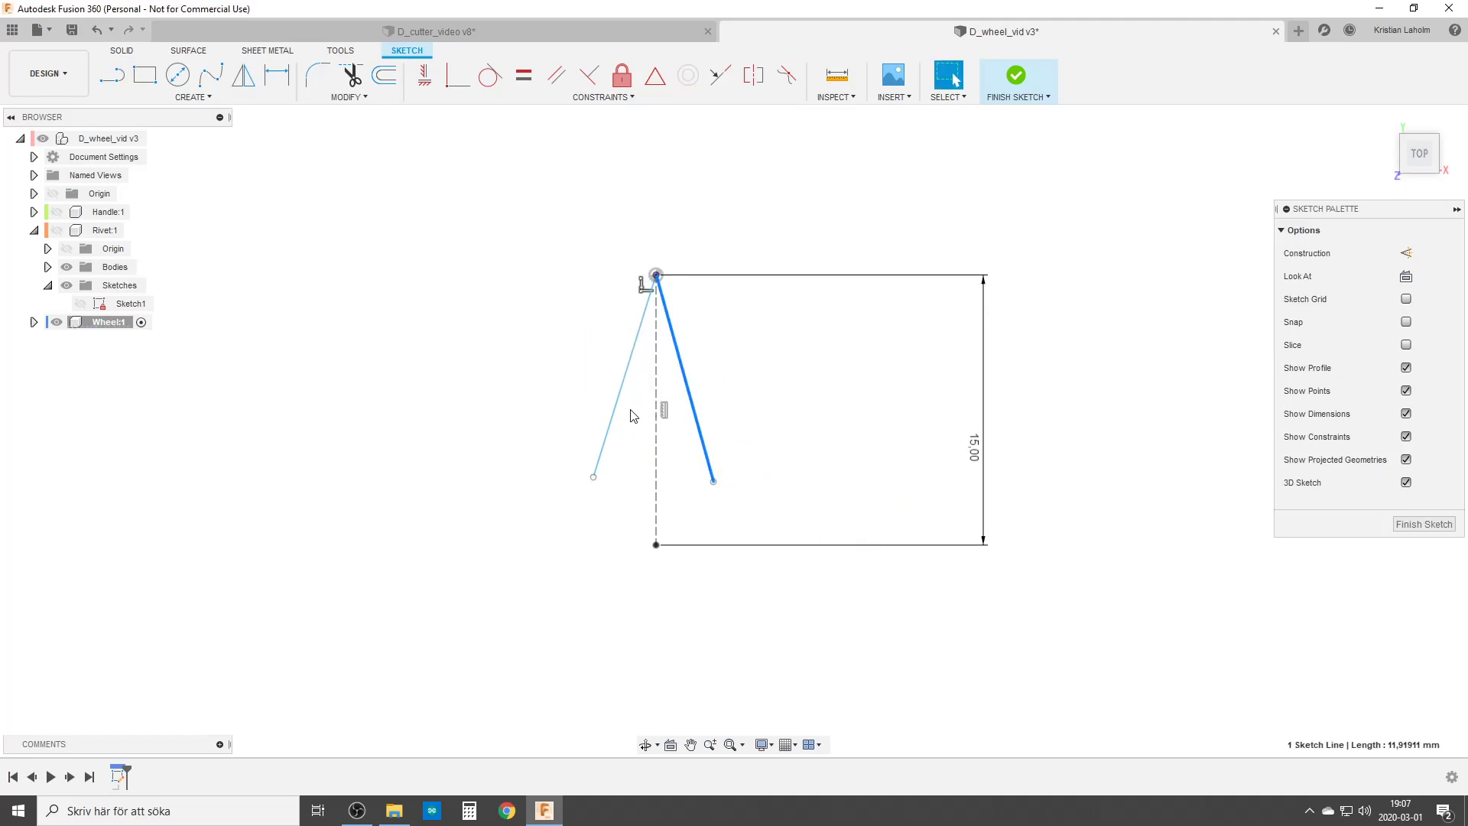
{"action": "left_click", "coordinate": [619, 398], "text": "shift"}
{"action": "left_click", "coordinate": [753, 75]}
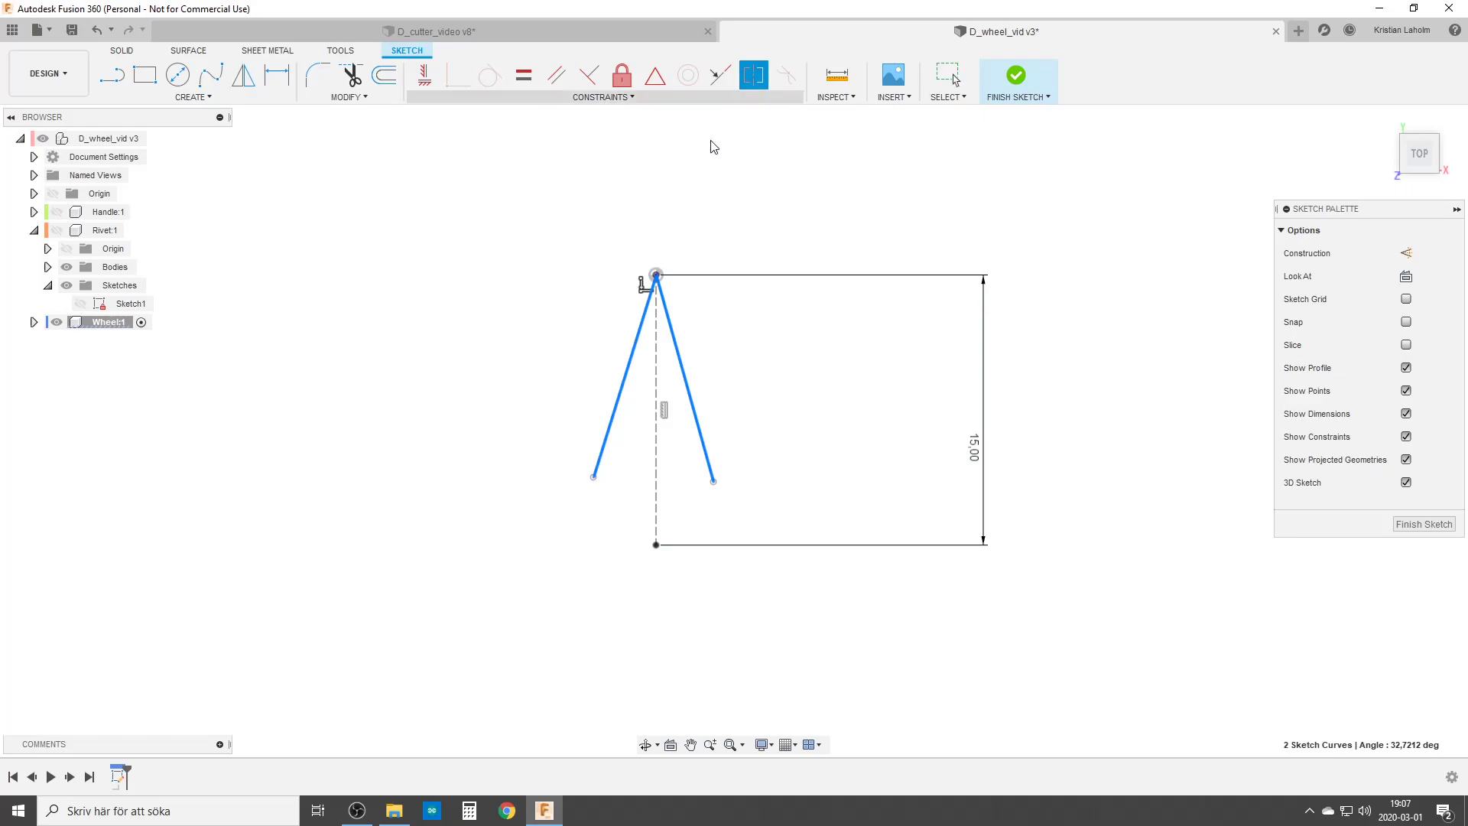
{"action": "left_click", "coordinate": [658, 478]}
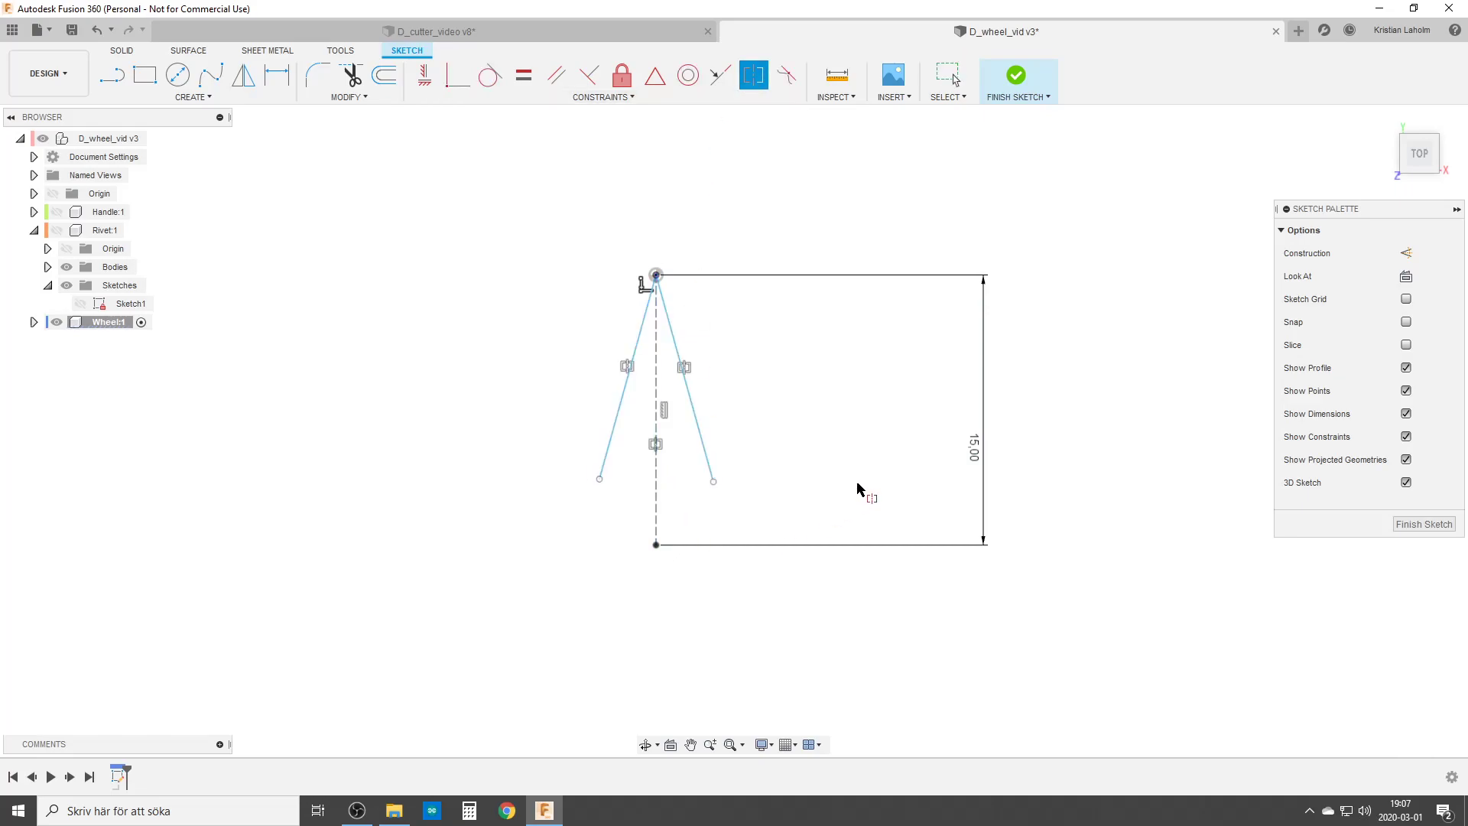
Apply Equal constraints so both slanted lines match the construction line's length.
{"action": "left_click", "coordinate": [525, 79]}
{"action": "left_click", "coordinate": [656, 499]}
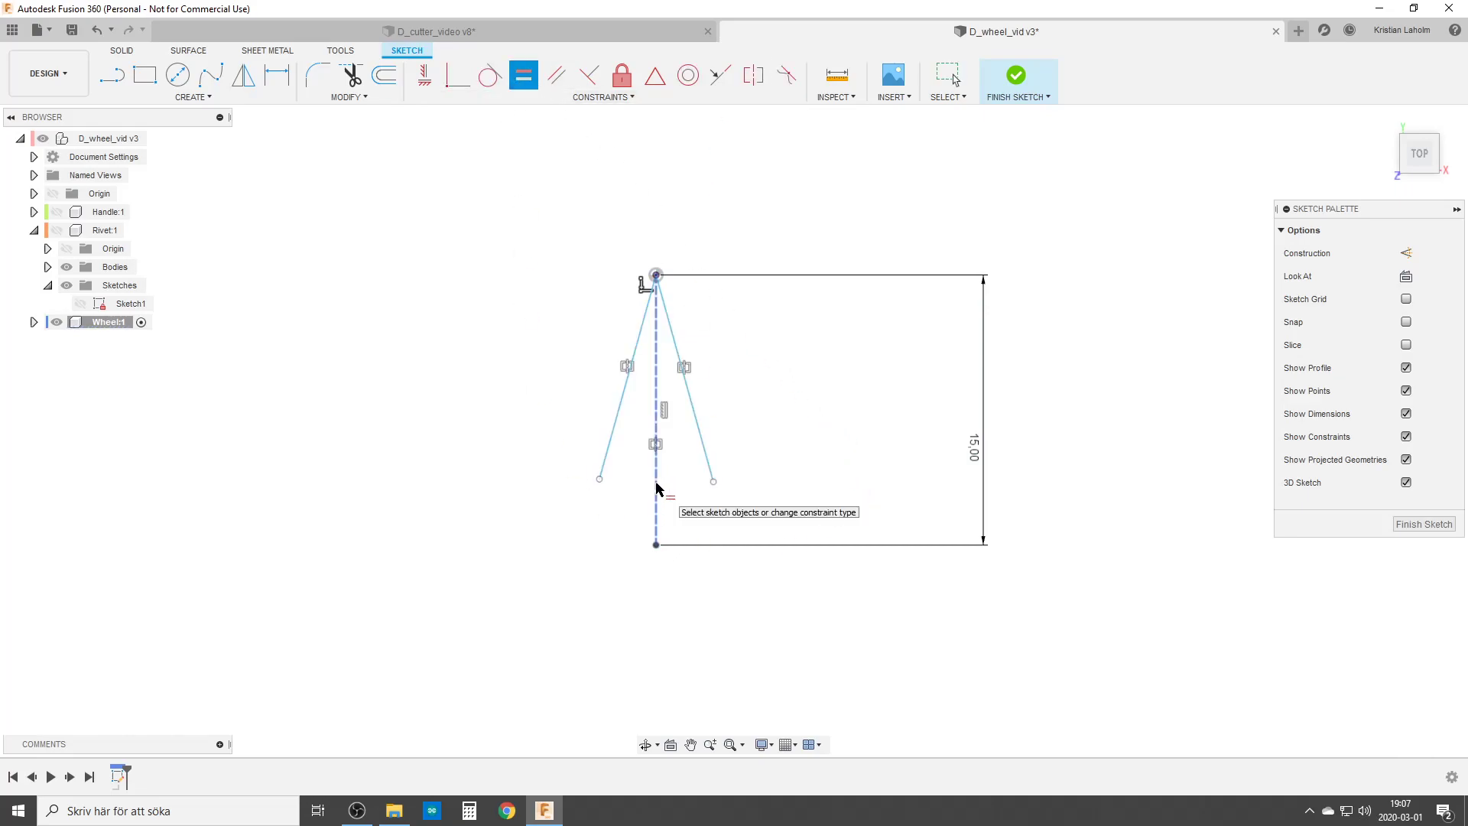
{"action": "left_click", "coordinate": [606, 458]}
{"action": "left_click", "coordinate": [657, 501]}
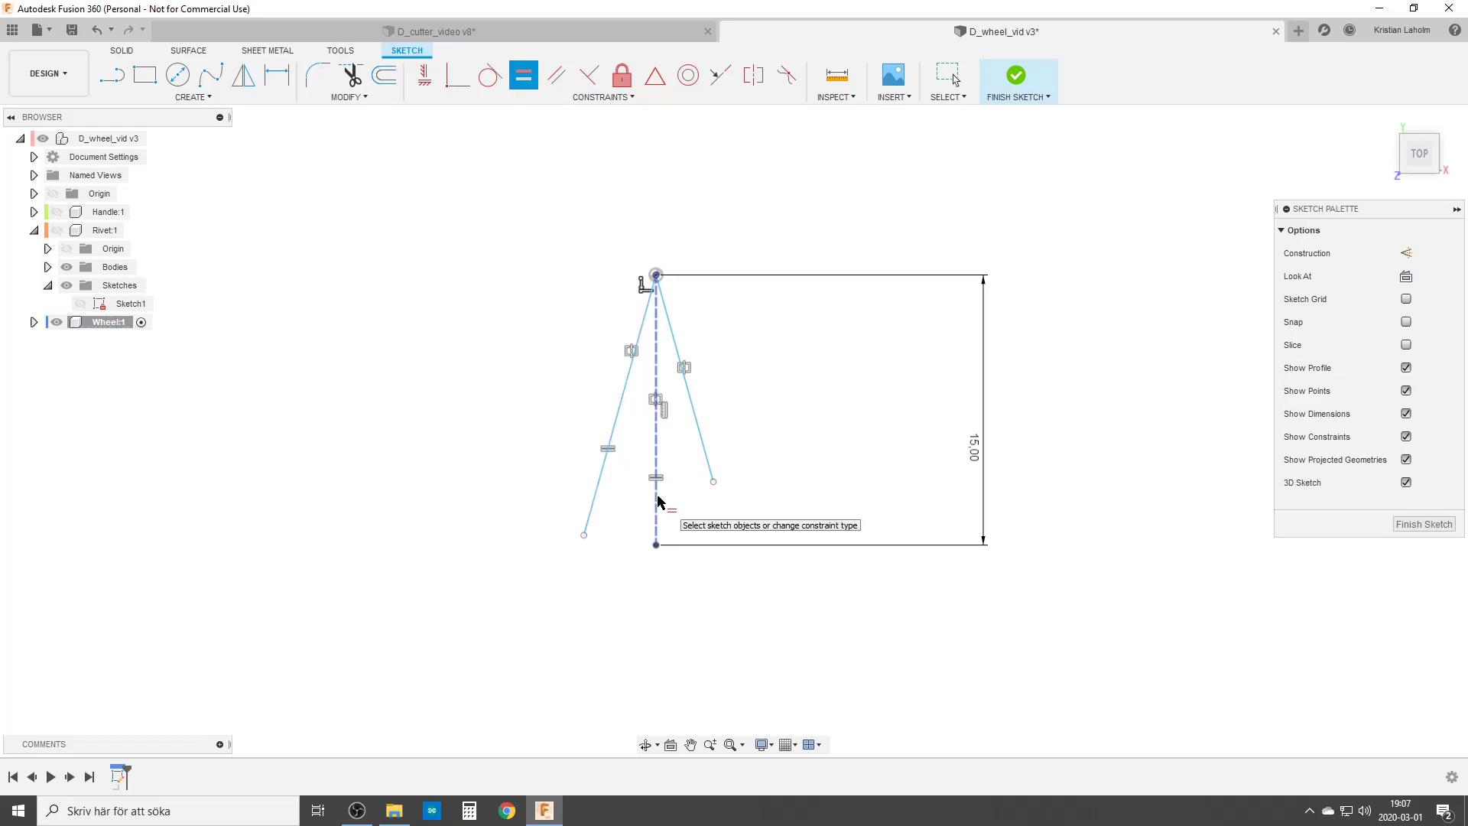
{"action": "left_click", "coordinate": [711, 465]}
{"action": "key", "text": "Escape"}
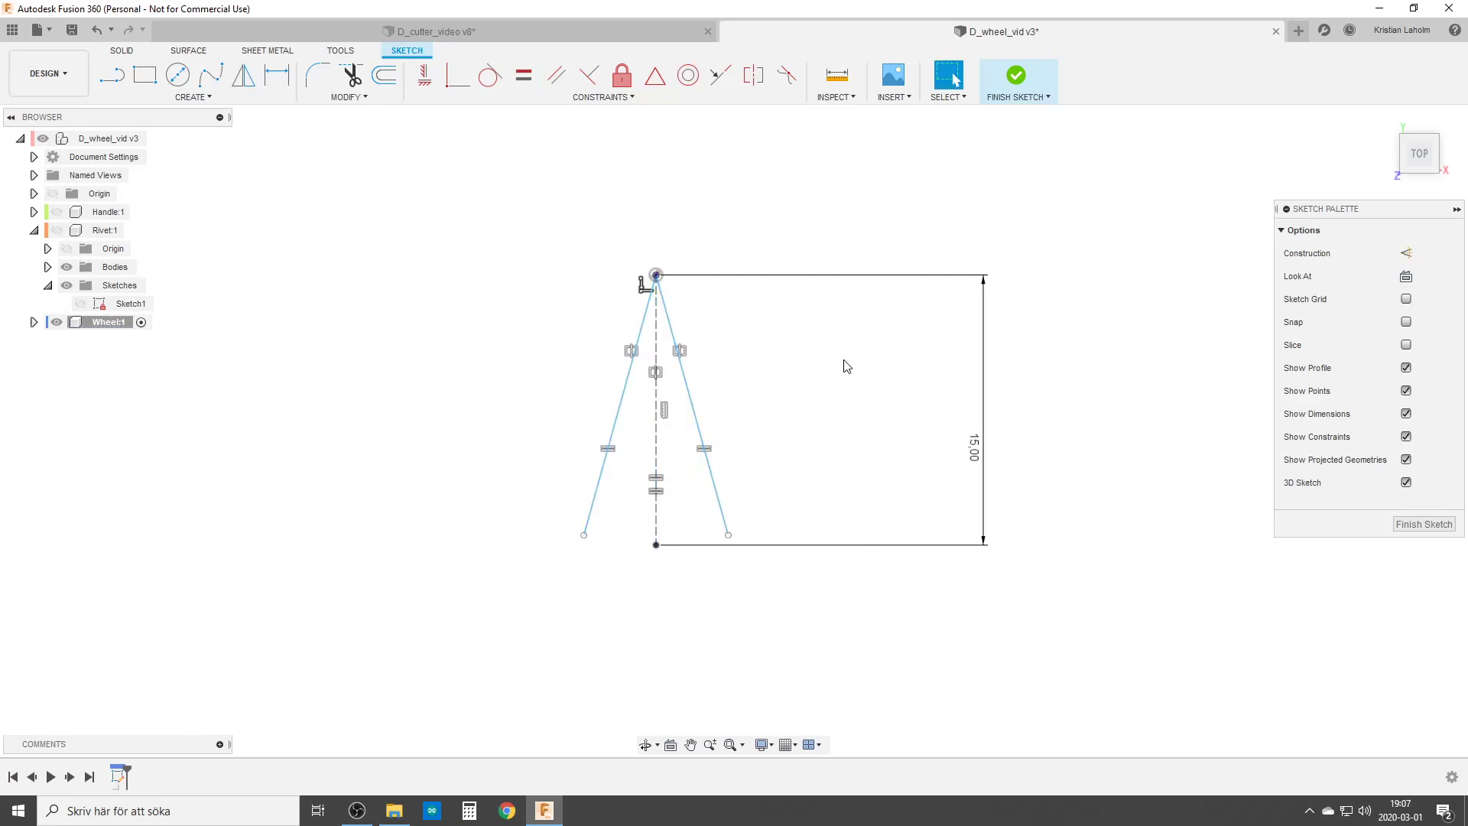
Dimension the angle between the two slanted lines to 360/20 degrees.
{"action": "left_click", "coordinate": [687, 387]}
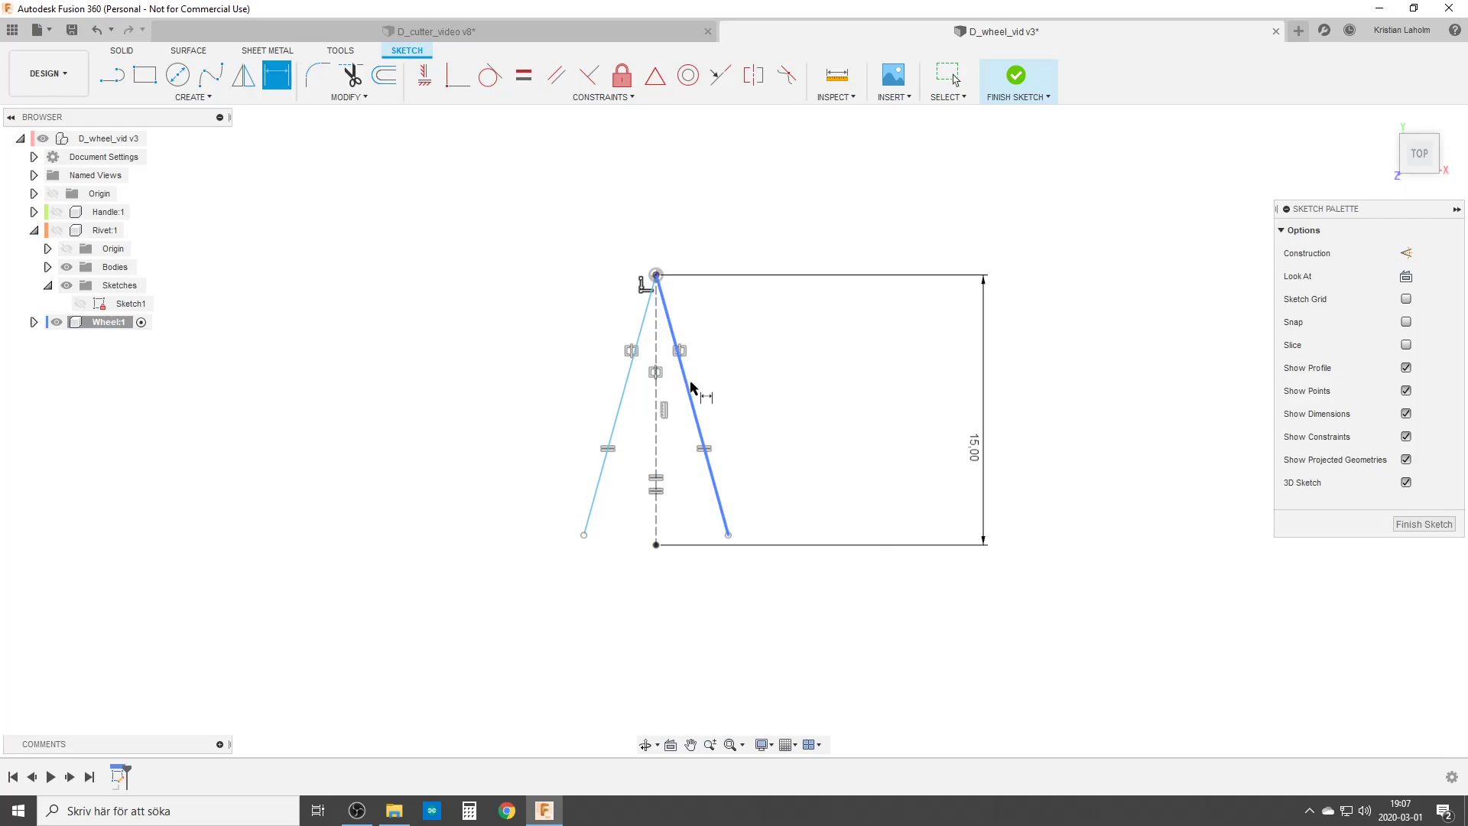
{"action": "left_click", "coordinate": [623, 395]}
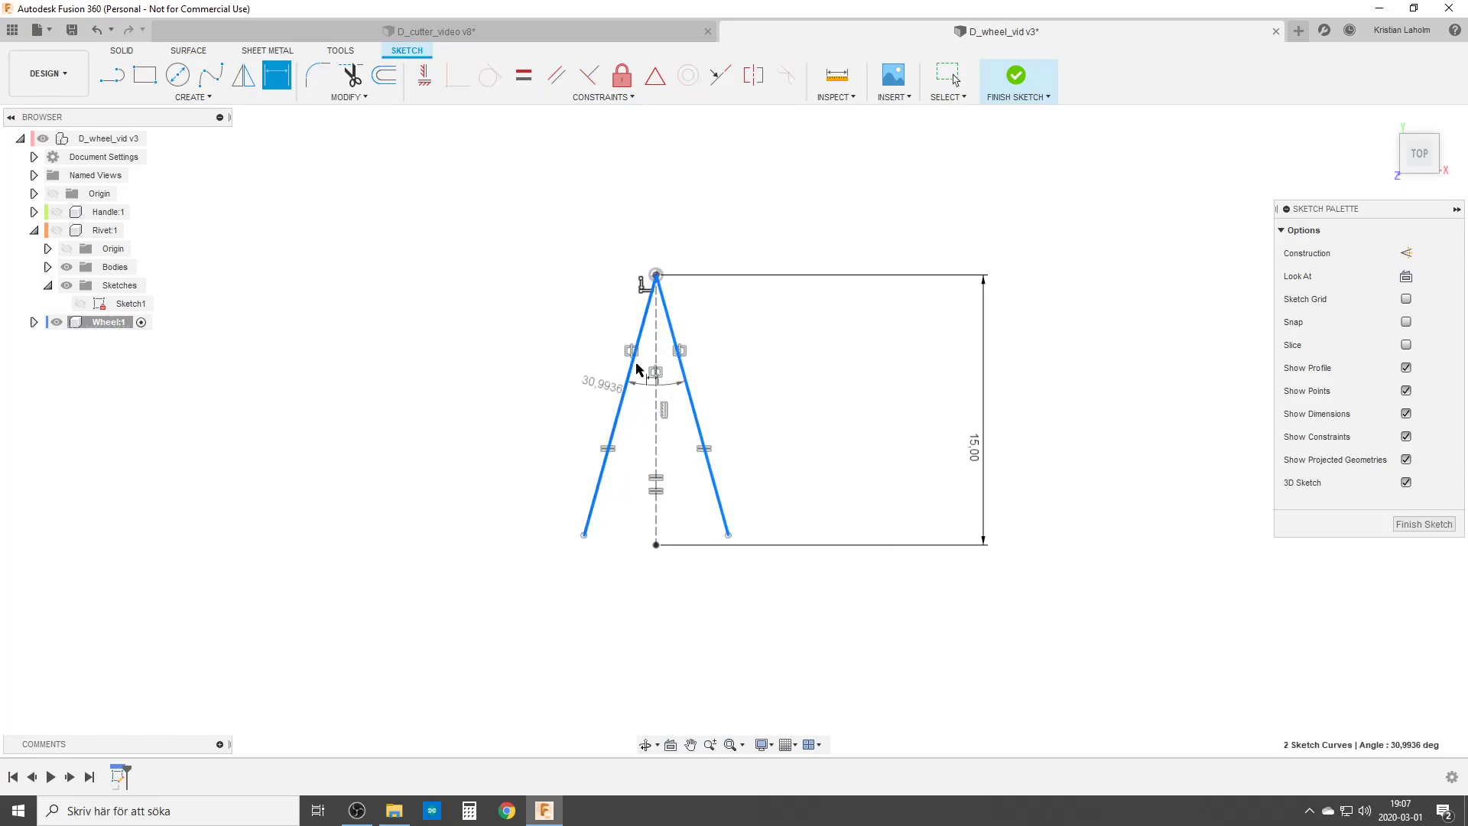
{"action": "left_click", "coordinate": [648, 173]}
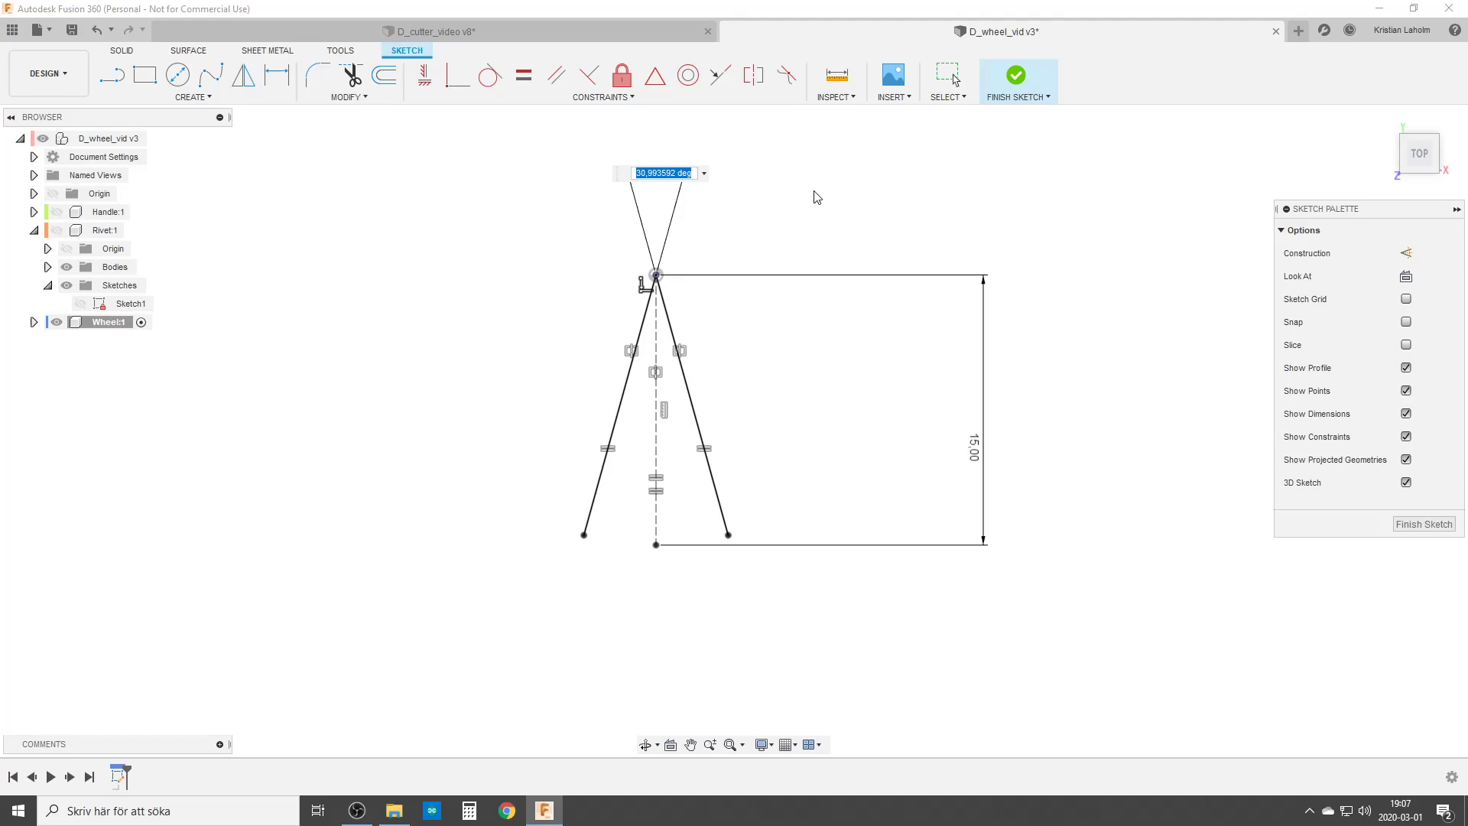
{"action": "type", "text": "360/20"}
{"action": "key", "text": "Return"}
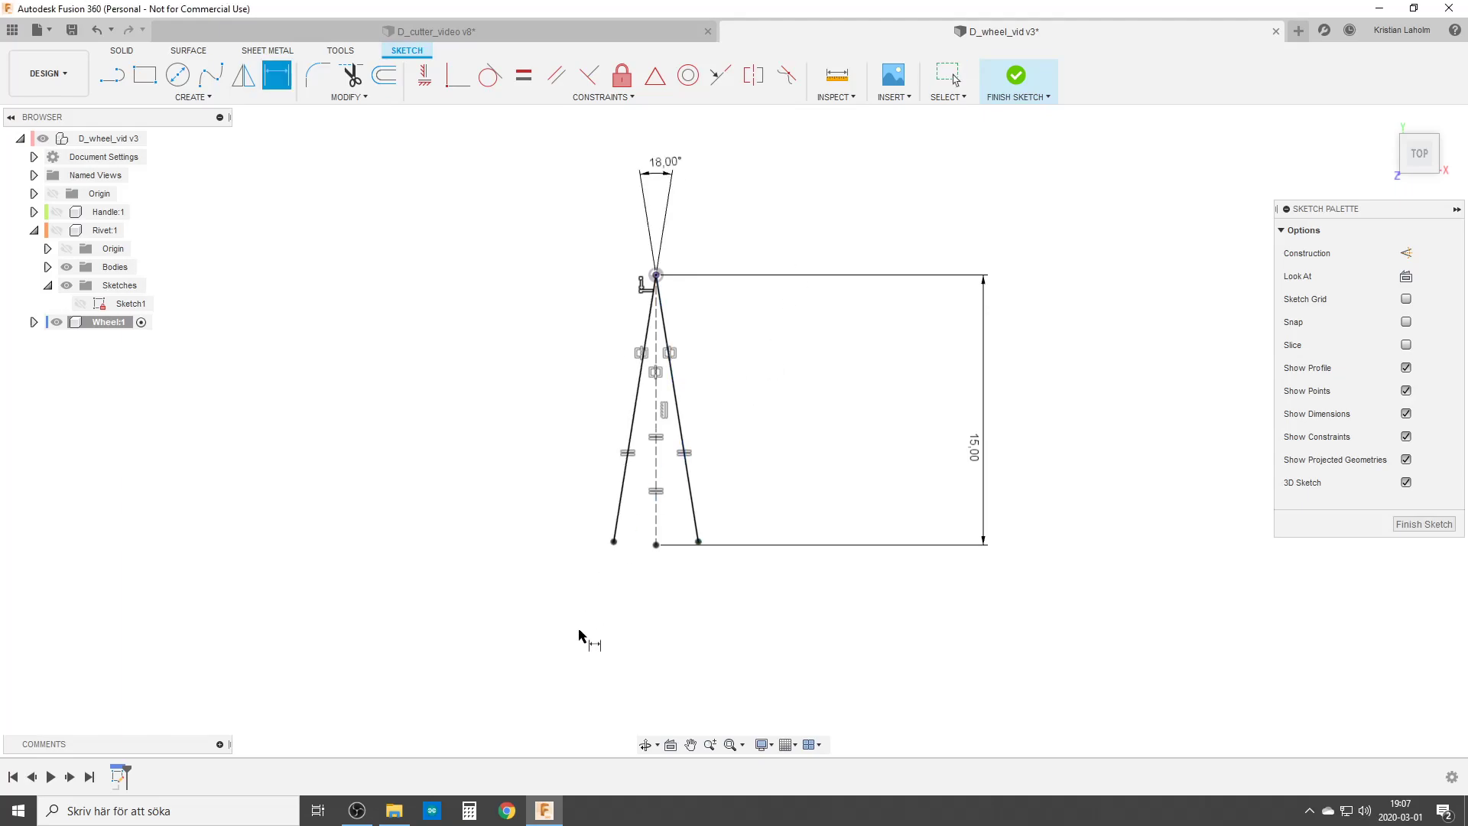
Close the wedge with a center point arc around the origin, joining the lower ends of the two slanted lines.
{"action": "type", "text": "sarc"}
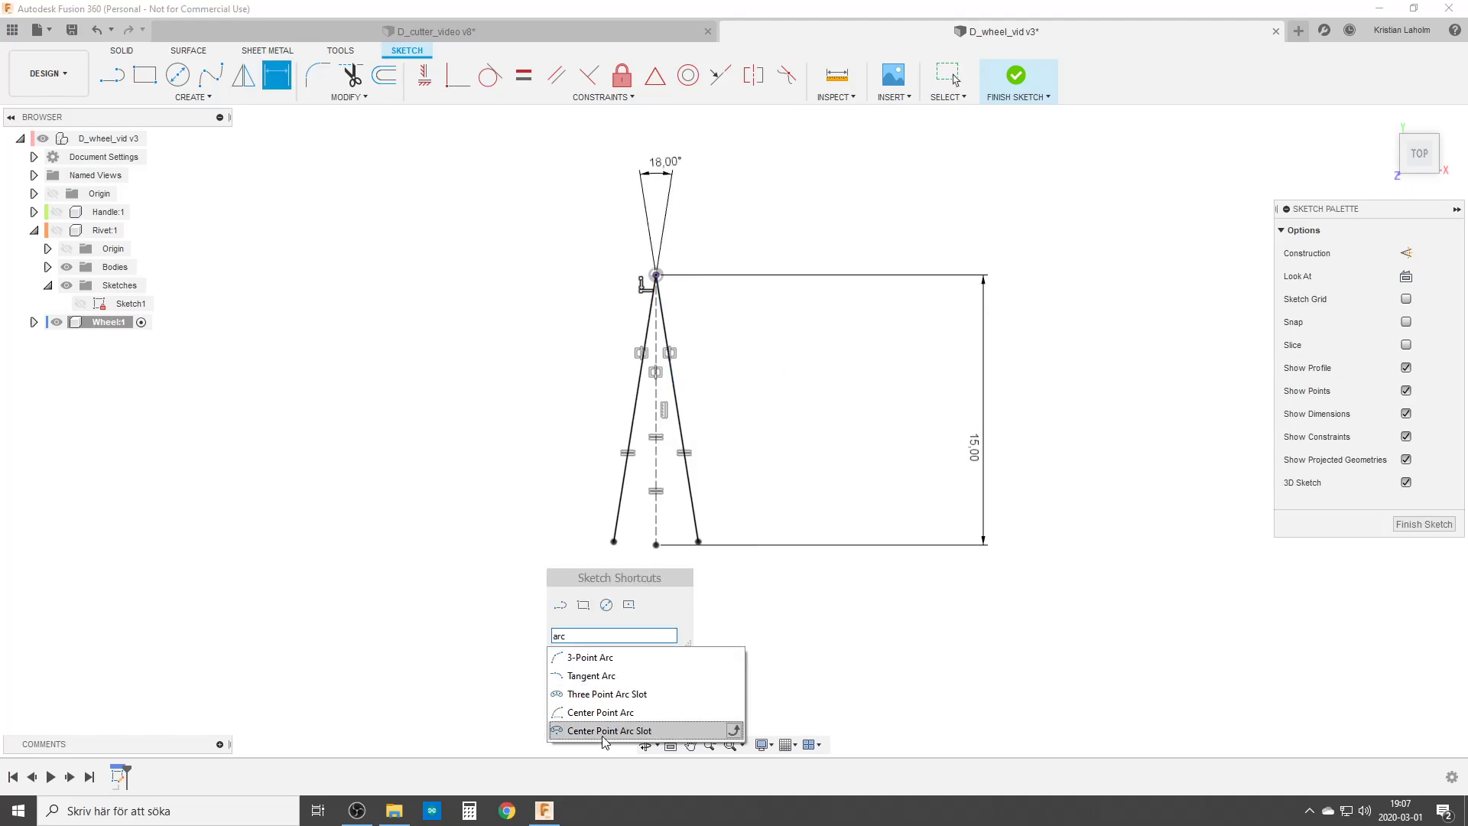
{"action": "left_click", "coordinate": [601, 712]}
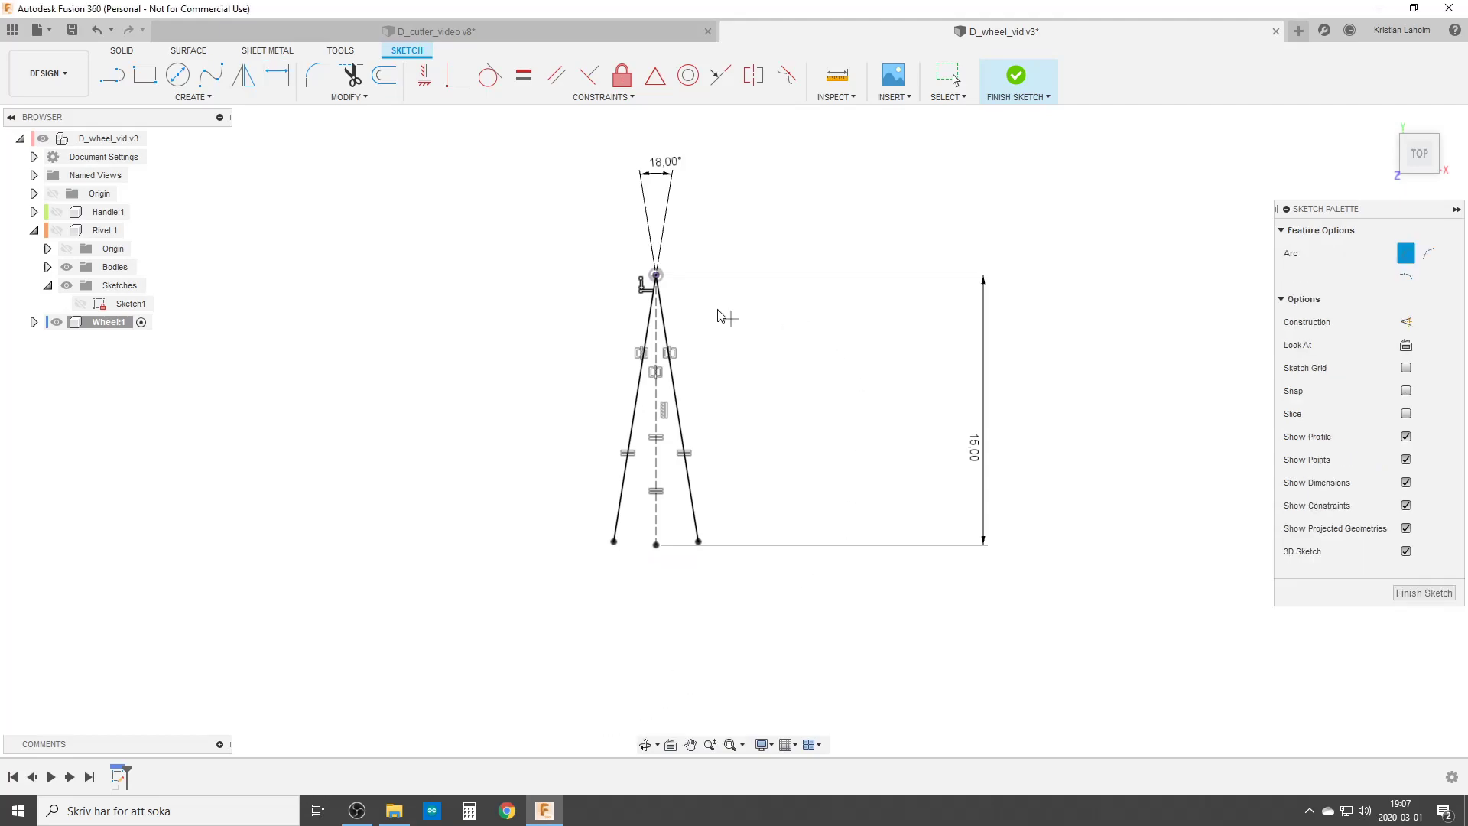
{"action": "left_click", "coordinate": [655, 275]}
{"action": "left_click", "coordinate": [614, 542]}
{"action": "left_click", "coordinate": [698, 541]}
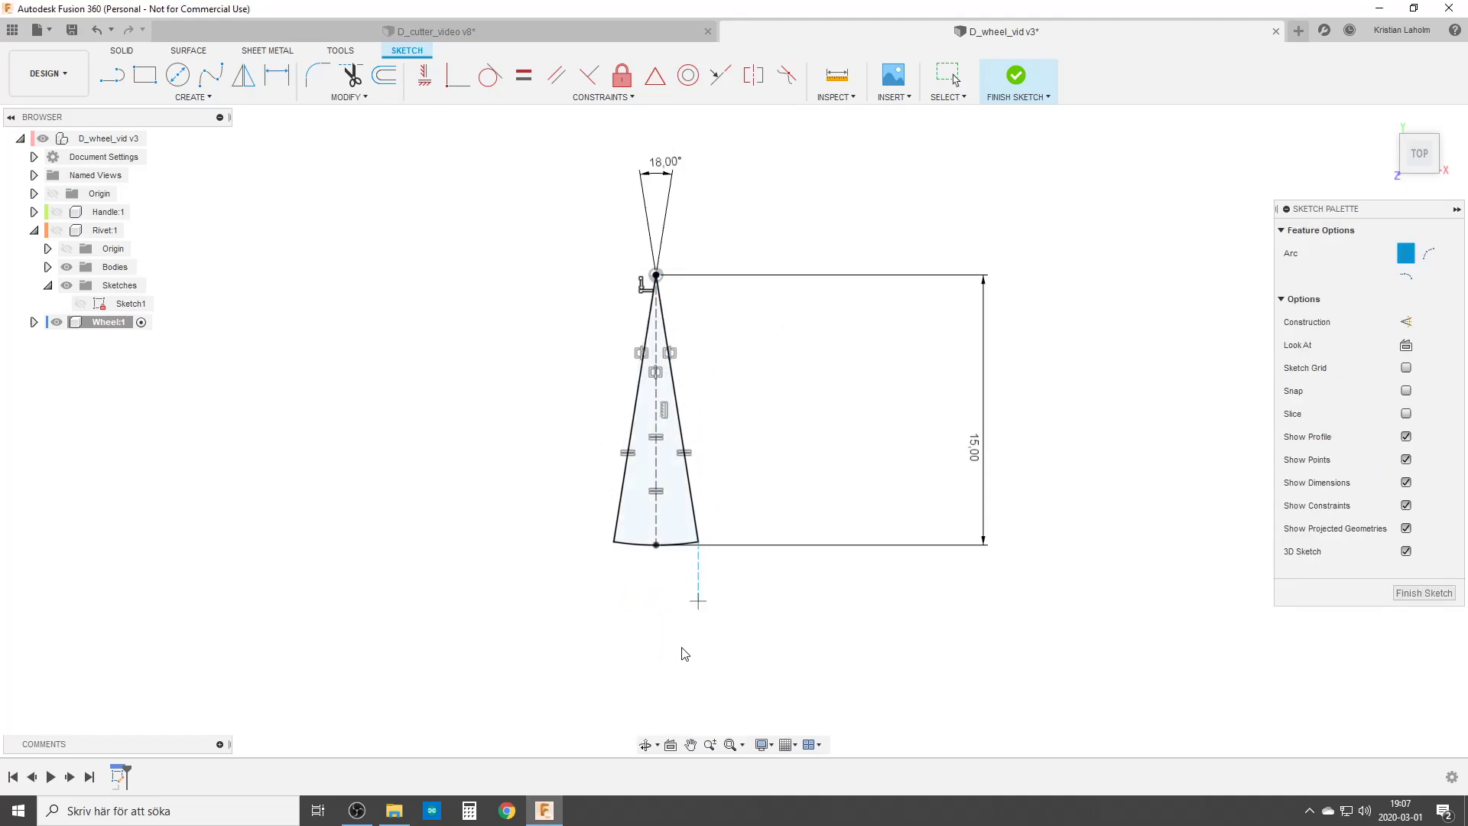
{"action": "key", "text": "Escape"}
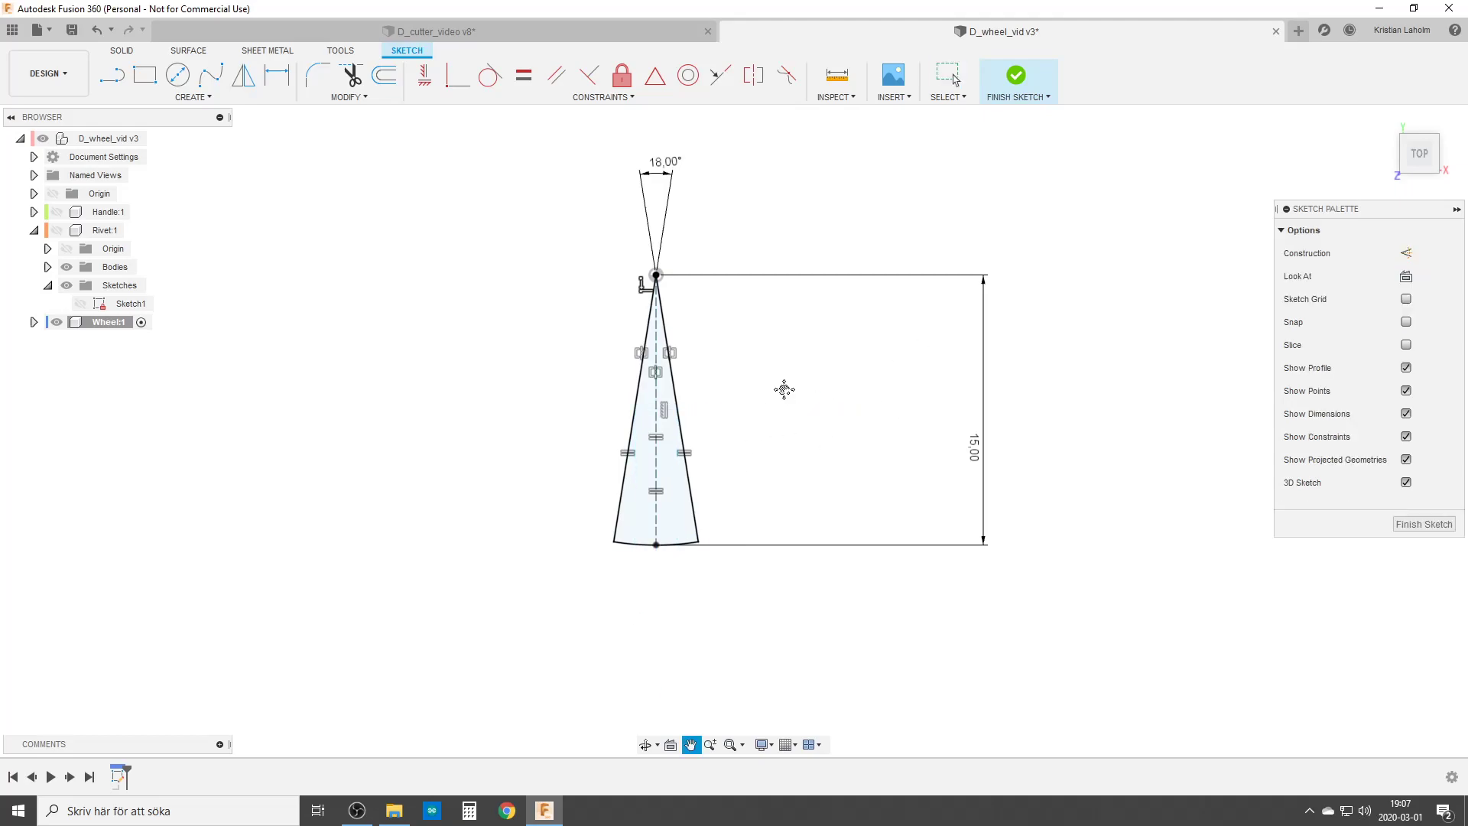
Draw a small center point arc around the origin between the two slanted lines, close to the wedge's apex.
{"action": "scroll", "coordinate": [781, 395], "scroll_direction": "up", "scroll_amount": 3}
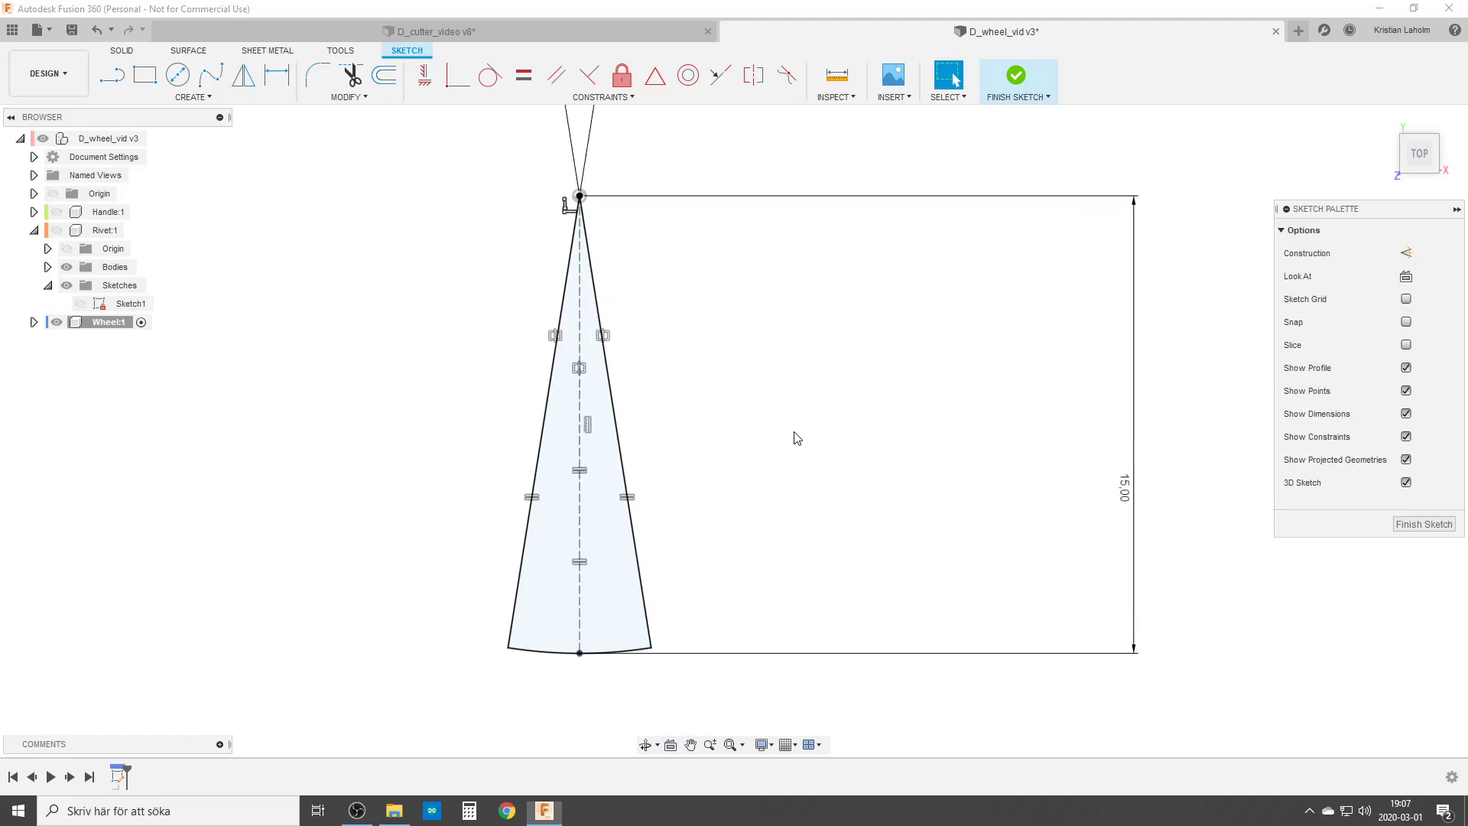
{"action": "type", "text": "sarc"}
{"action": "left_click", "coordinate": [844, 575]}
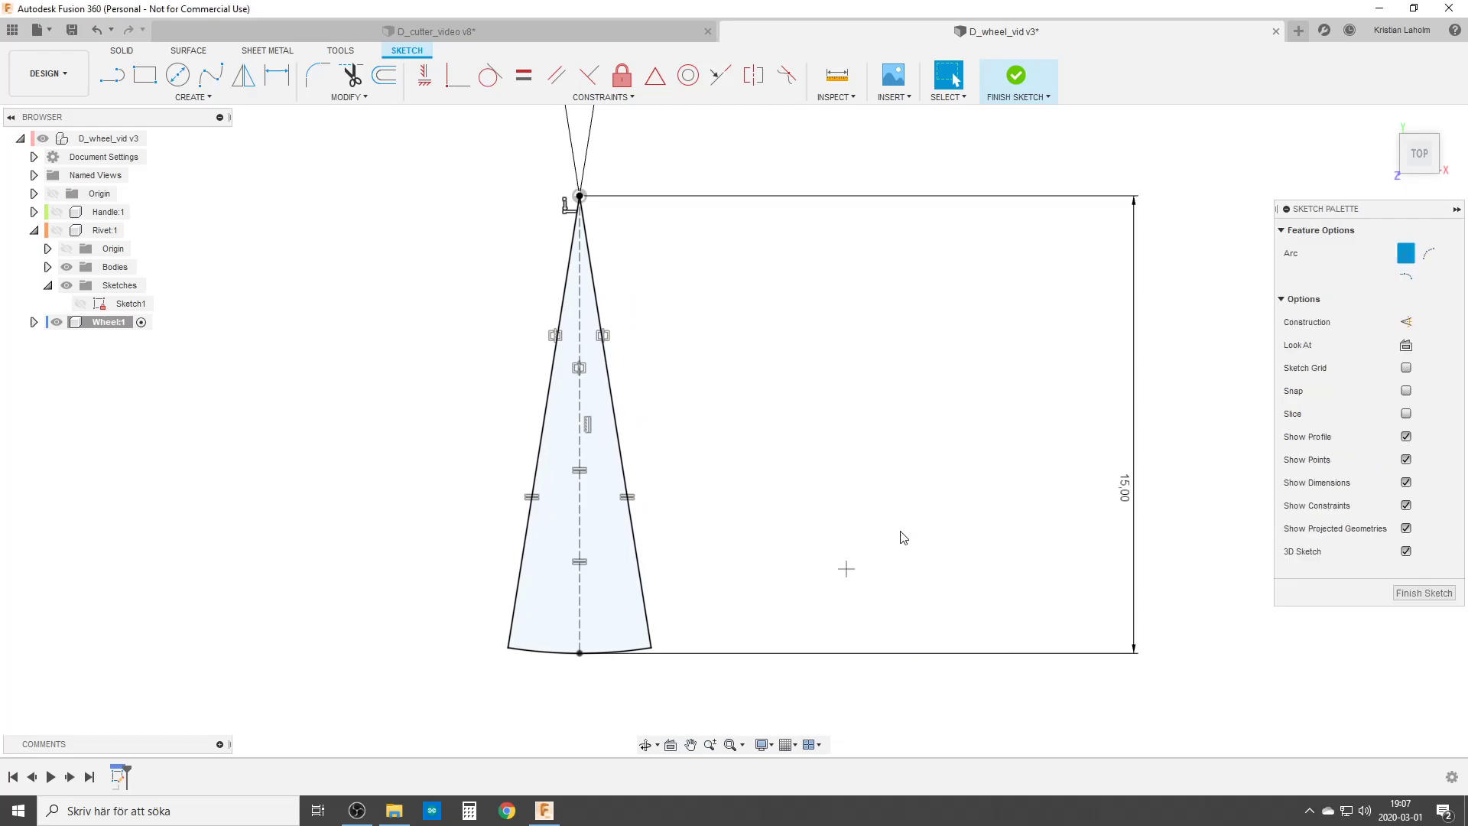
{"action": "left_click", "coordinate": [579, 196]}
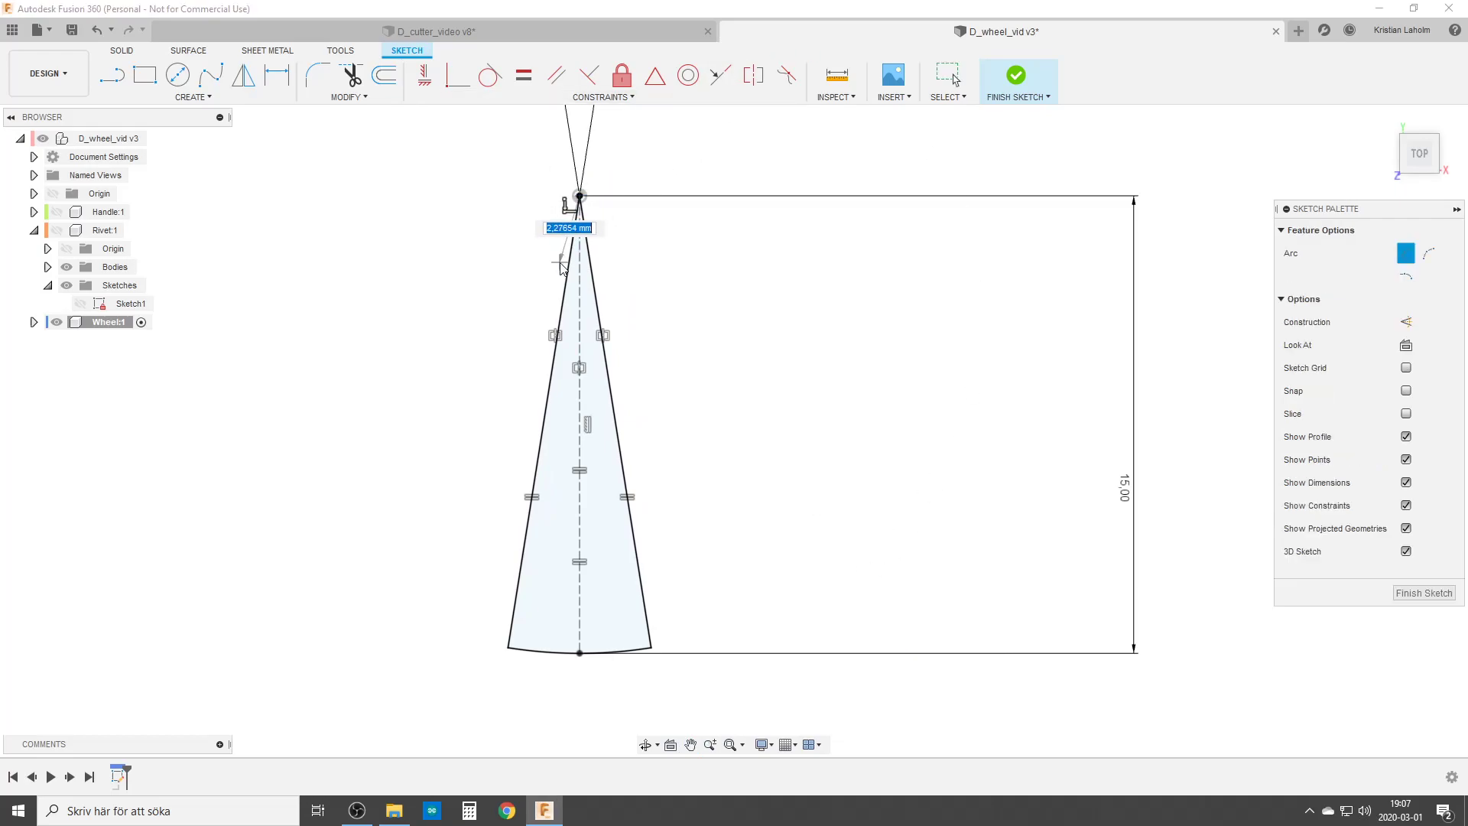
{"action": "left_click", "coordinate": [569, 266]}
{"action": "left_click", "coordinate": [589, 269]}
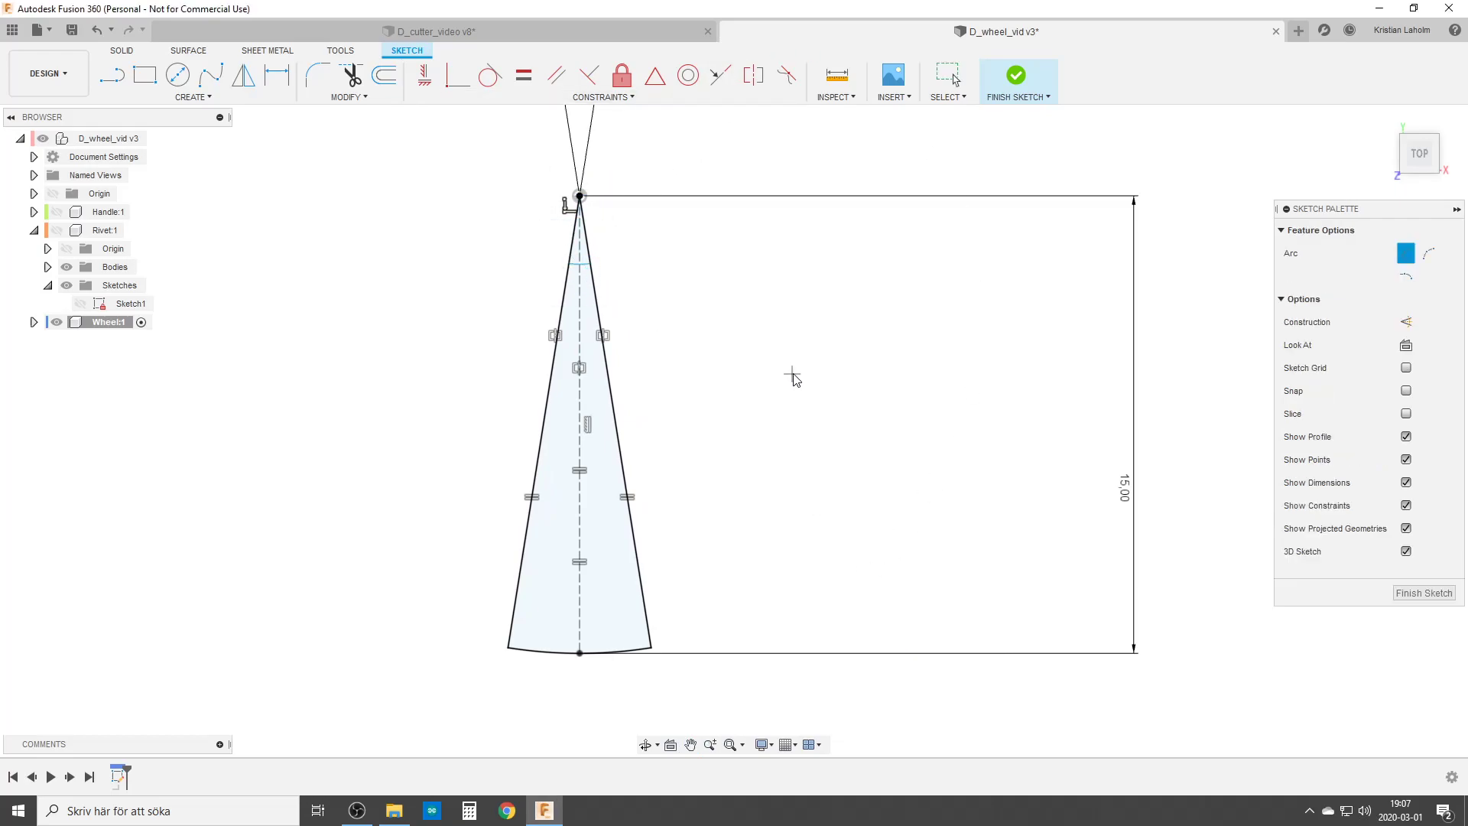
Draw another center point arc around the origin across the wedge, about three fifths of the way down from the apex.
{"action": "type", "text": "sarc"}
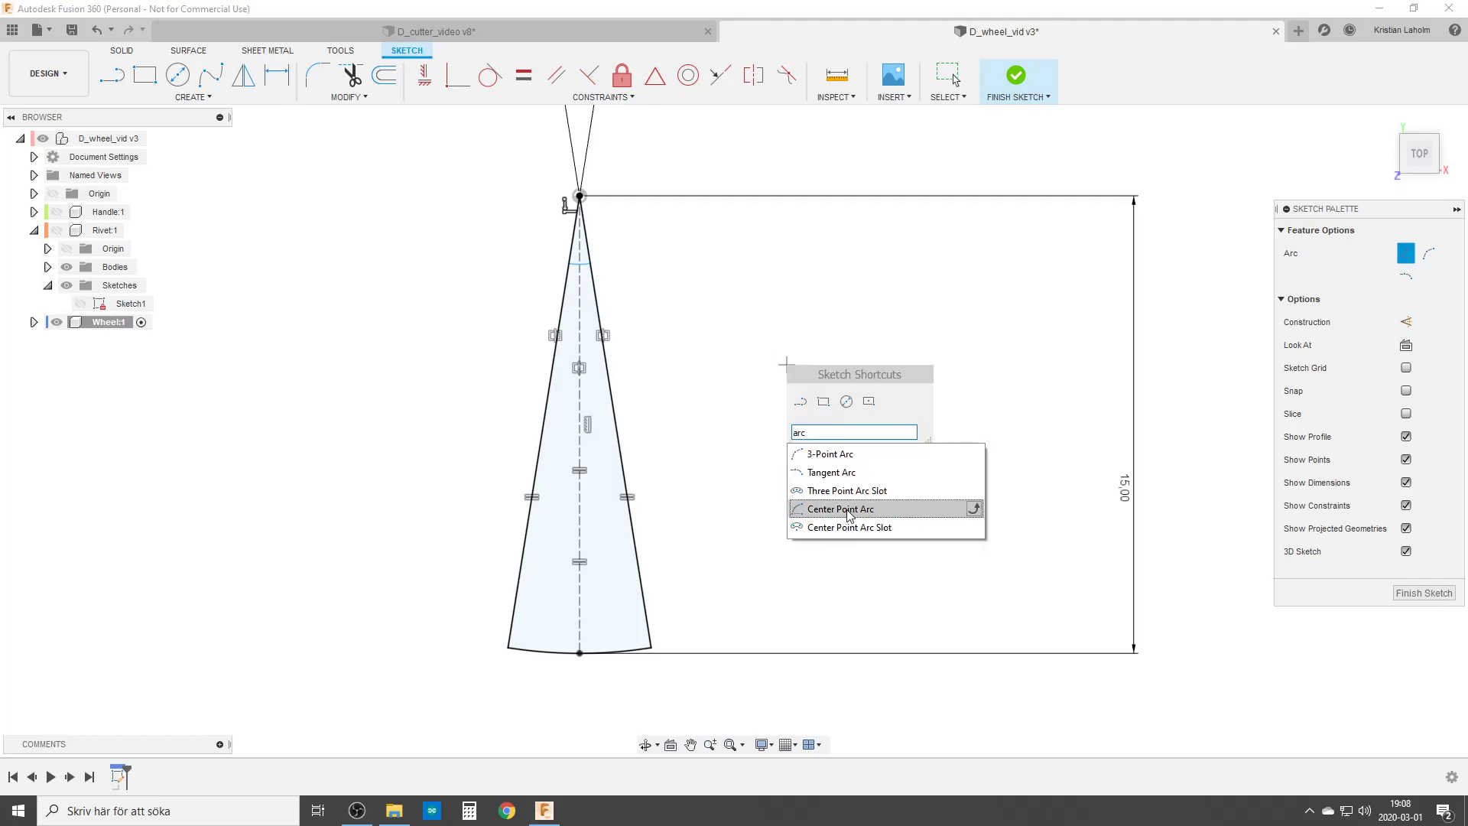
{"action": "left_click", "coordinate": [848, 511]}
{"action": "left_click", "coordinate": [580, 197]}
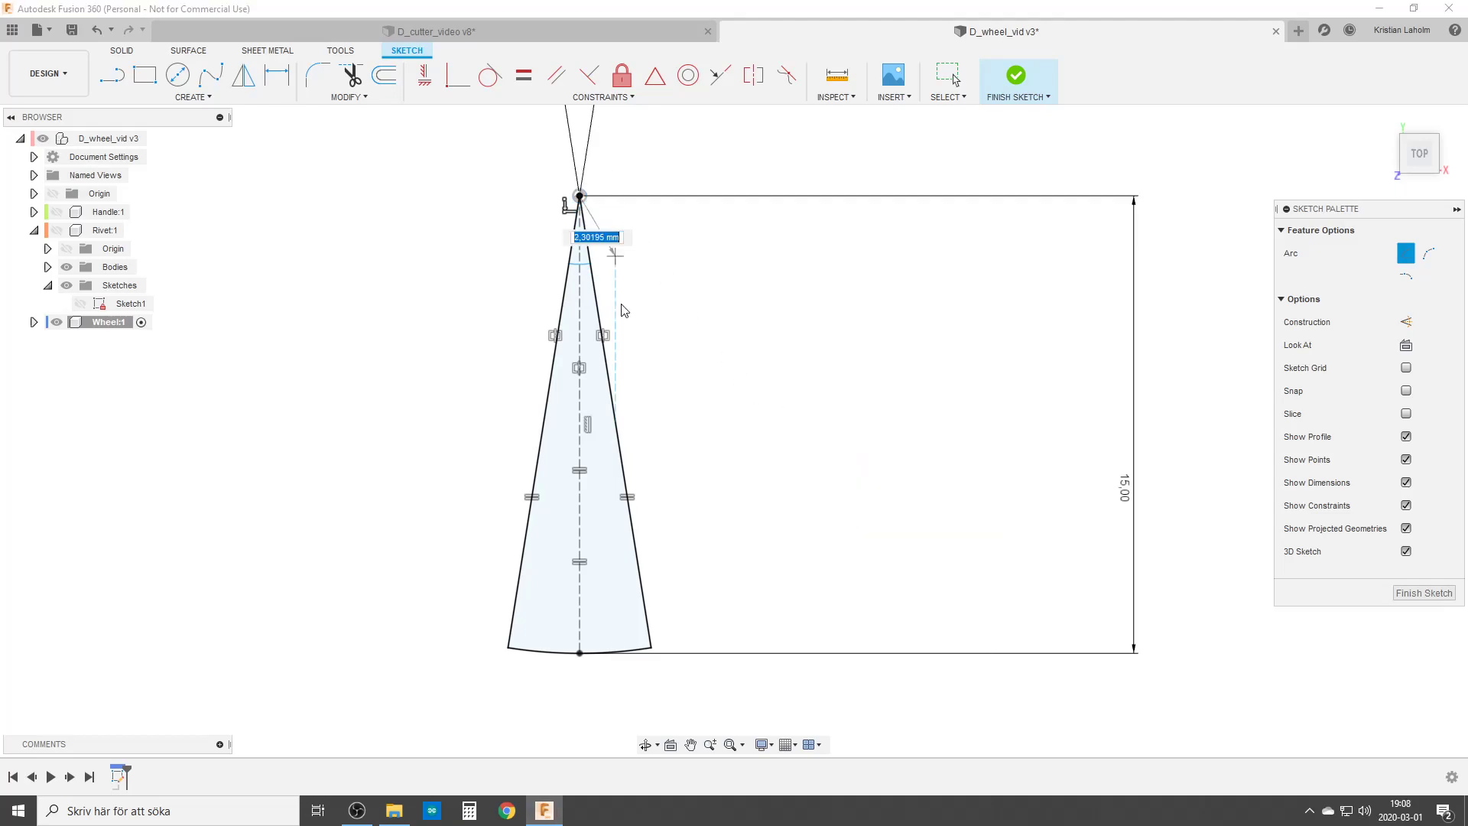
{"action": "left_click", "coordinate": [535, 468]}
{"action": "left_click", "coordinate": [622, 469]}
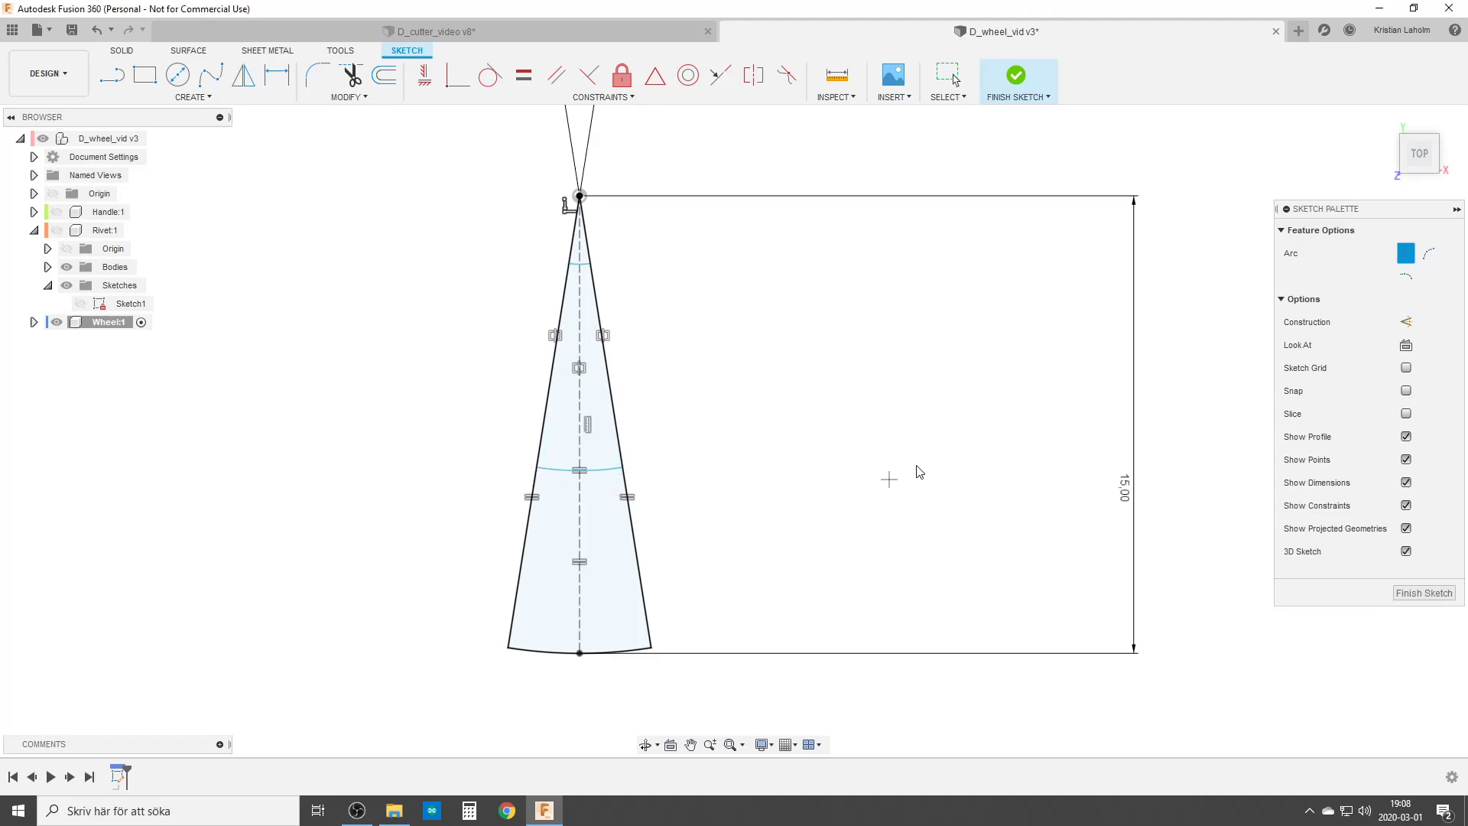
Dimension the small arc near the wedge's apex as a diameter of 4 mm.
{"action": "key", "text": "Escape"}
{"action": "key", "text": "d"}
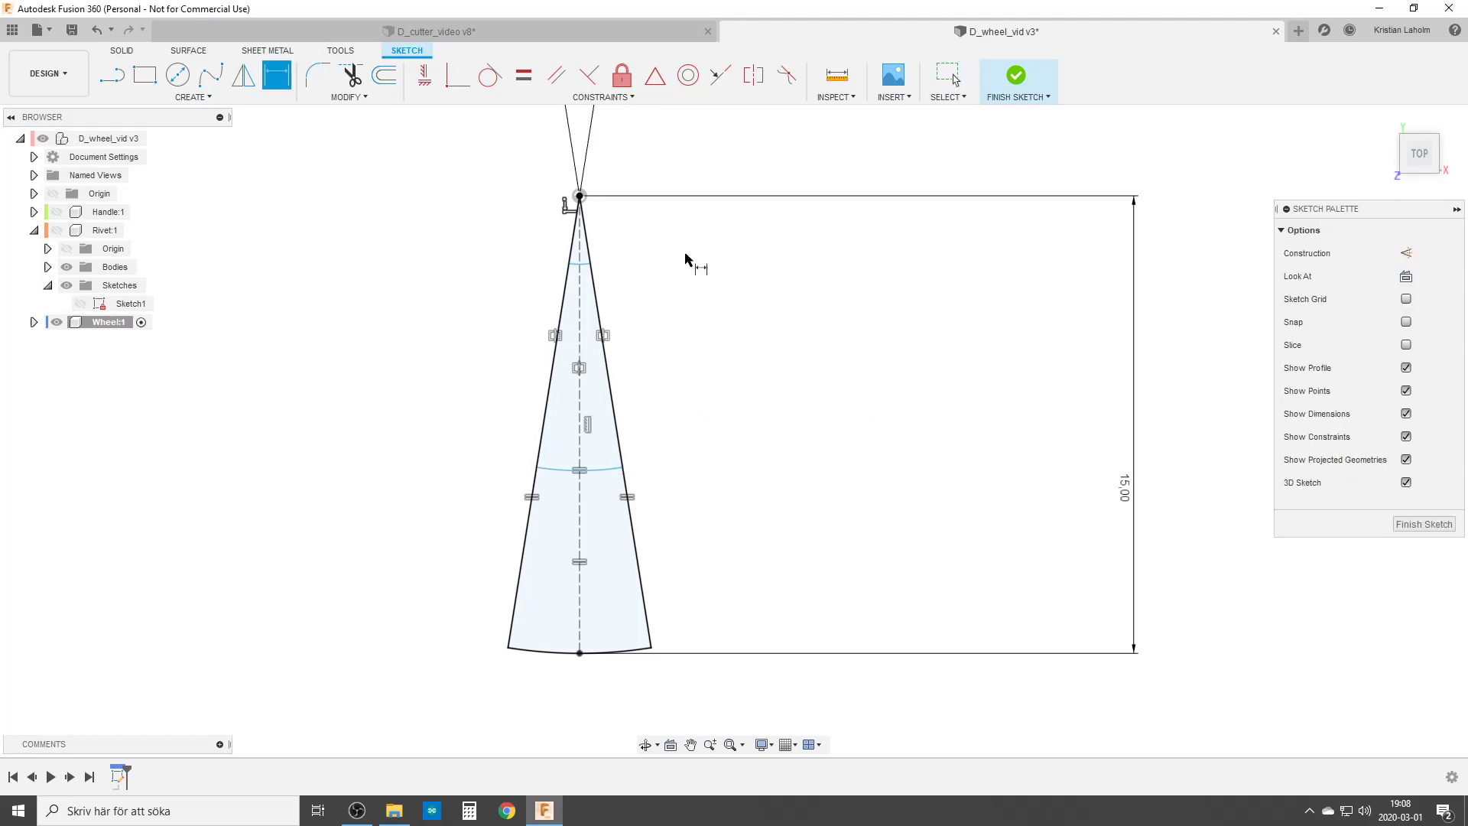
{"action": "left_click", "coordinate": [581, 266]}
{"action": "right_click", "coordinate": [665, 170]}
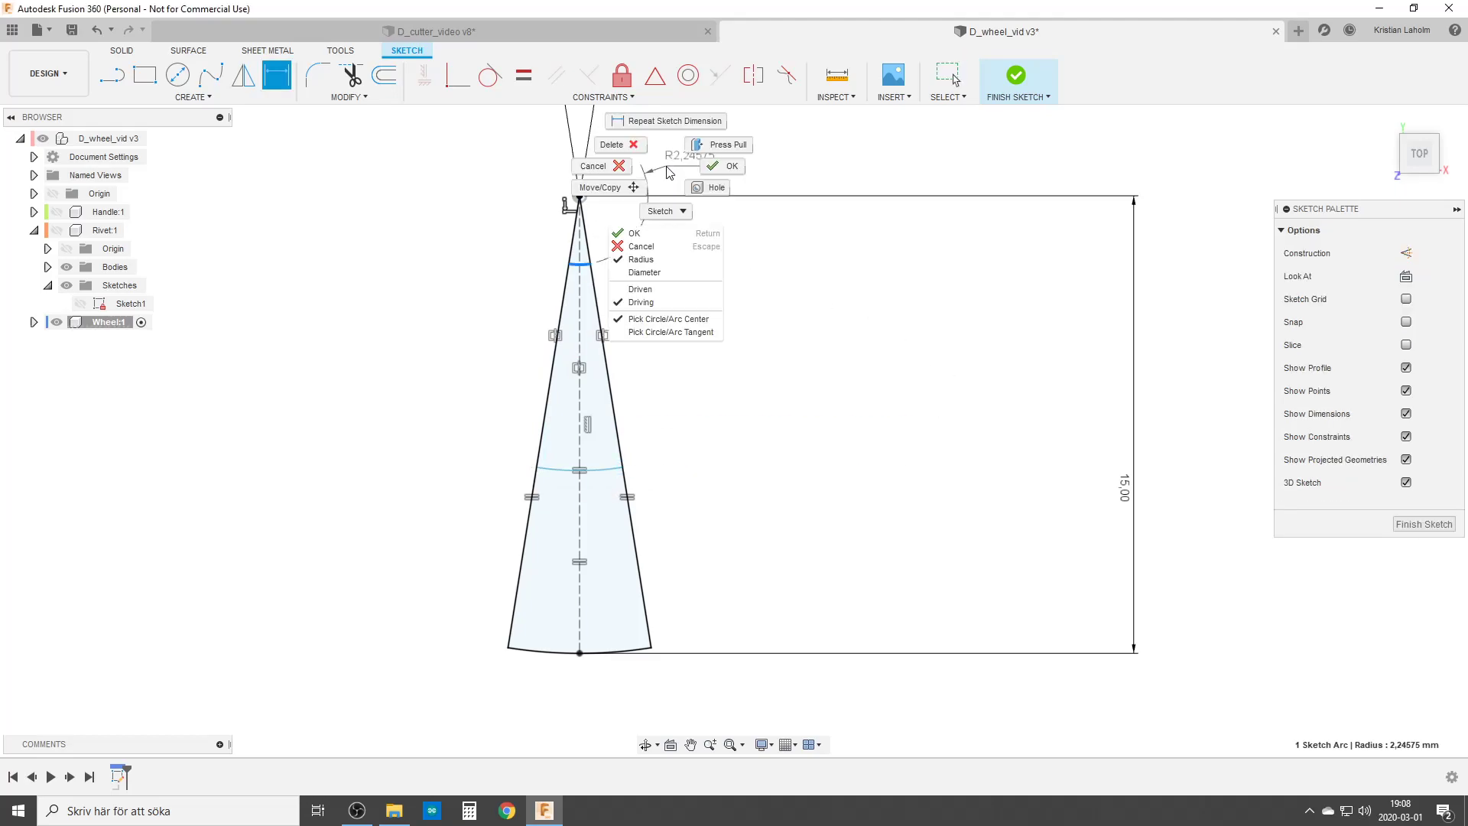
{"action": "left_click", "coordinate": [644, 272]}
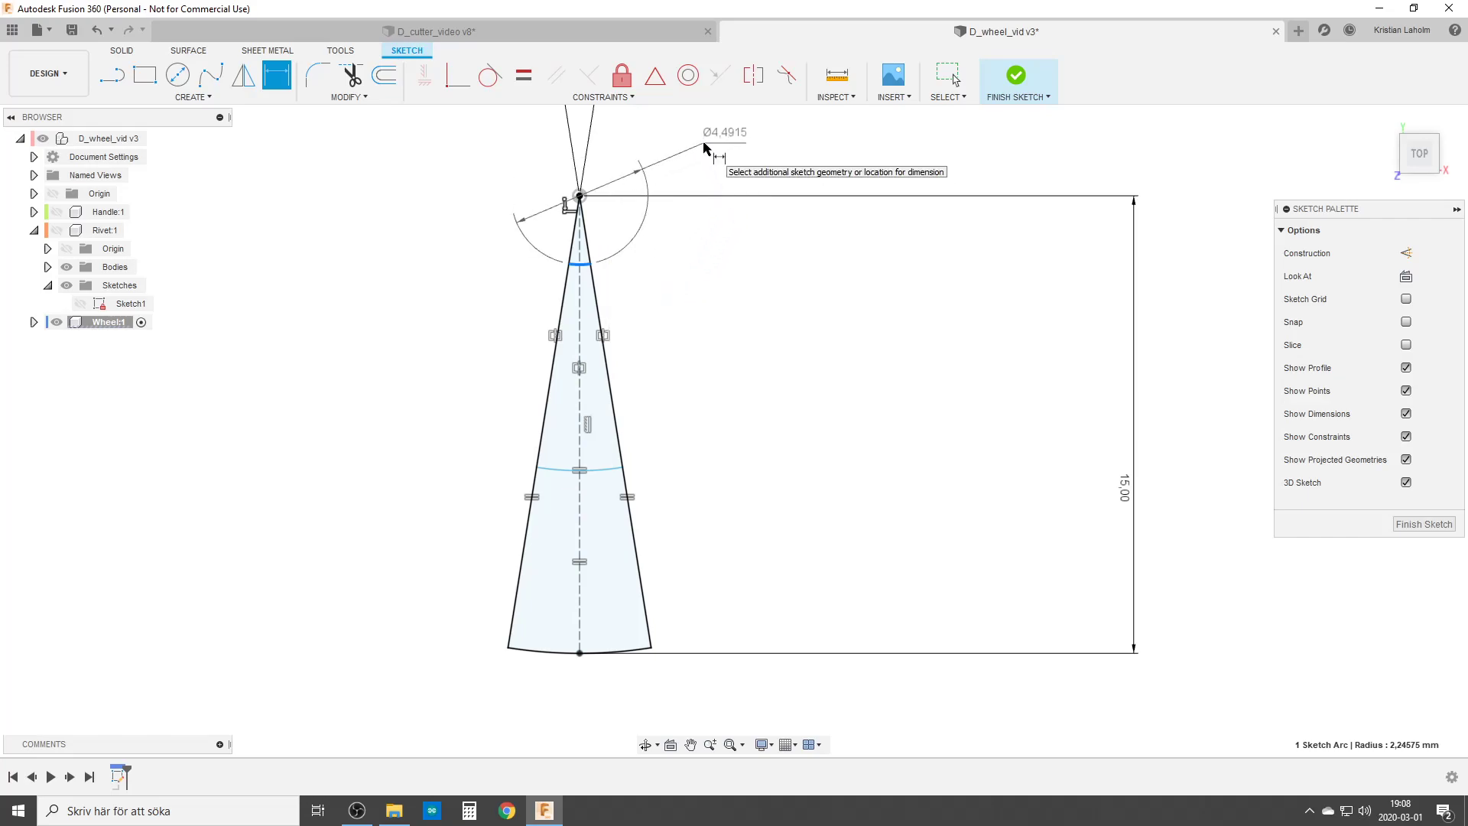
{"action": "left_click", "coordinate": [704, 146]}
{"action": "type", "text": "4,491497"}
{"action": "key", "text": "Return"}
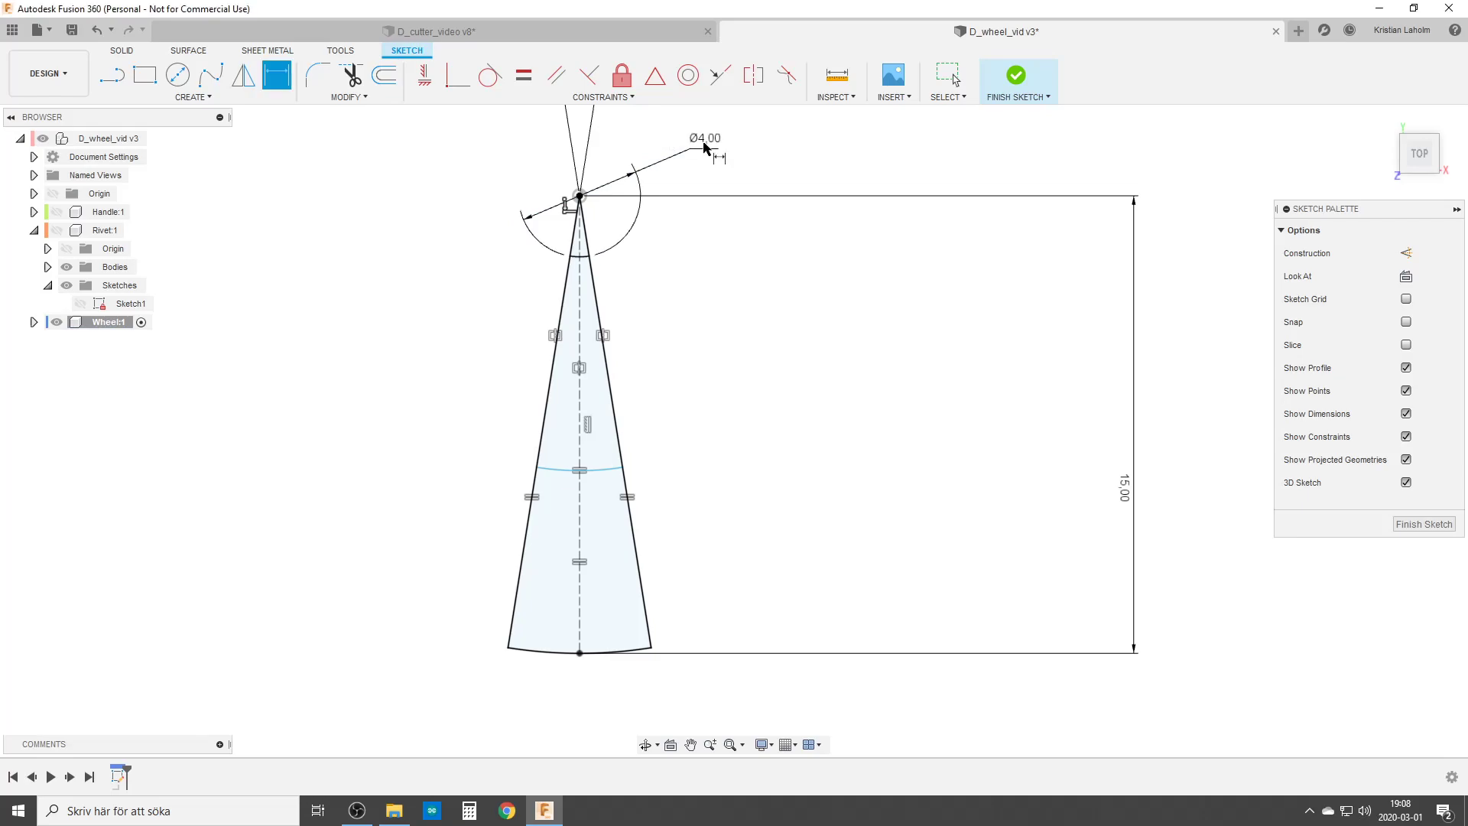
Dimension the middle arc across the wedge as a diameter of 18 mm.
{"action": "left_click", "coordinate": [594, 470]}
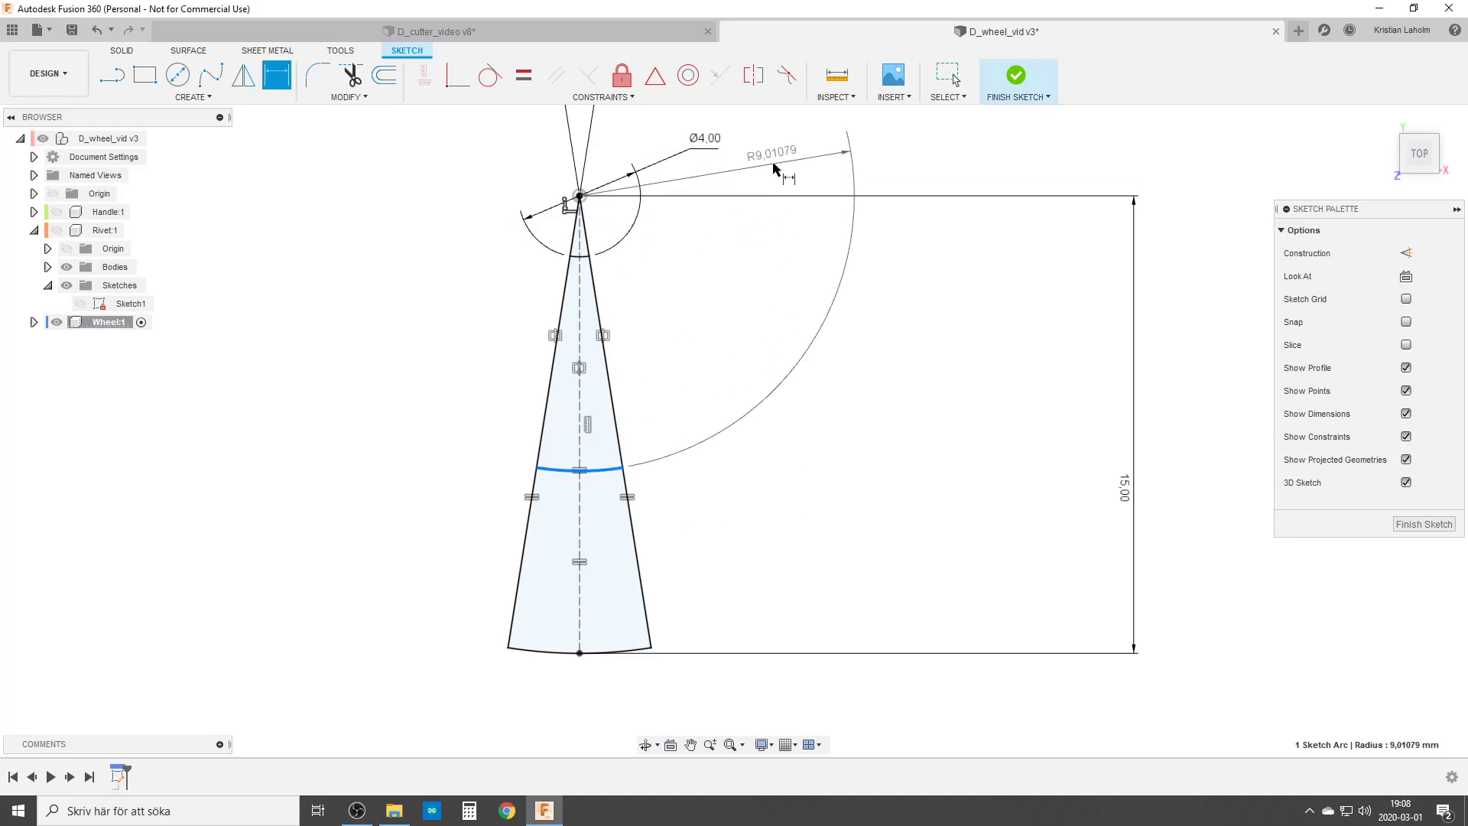
{"action": "right_click", "coordinate": [773, 162]}
{"action": "left_click", "coordinate": [775, 270]}
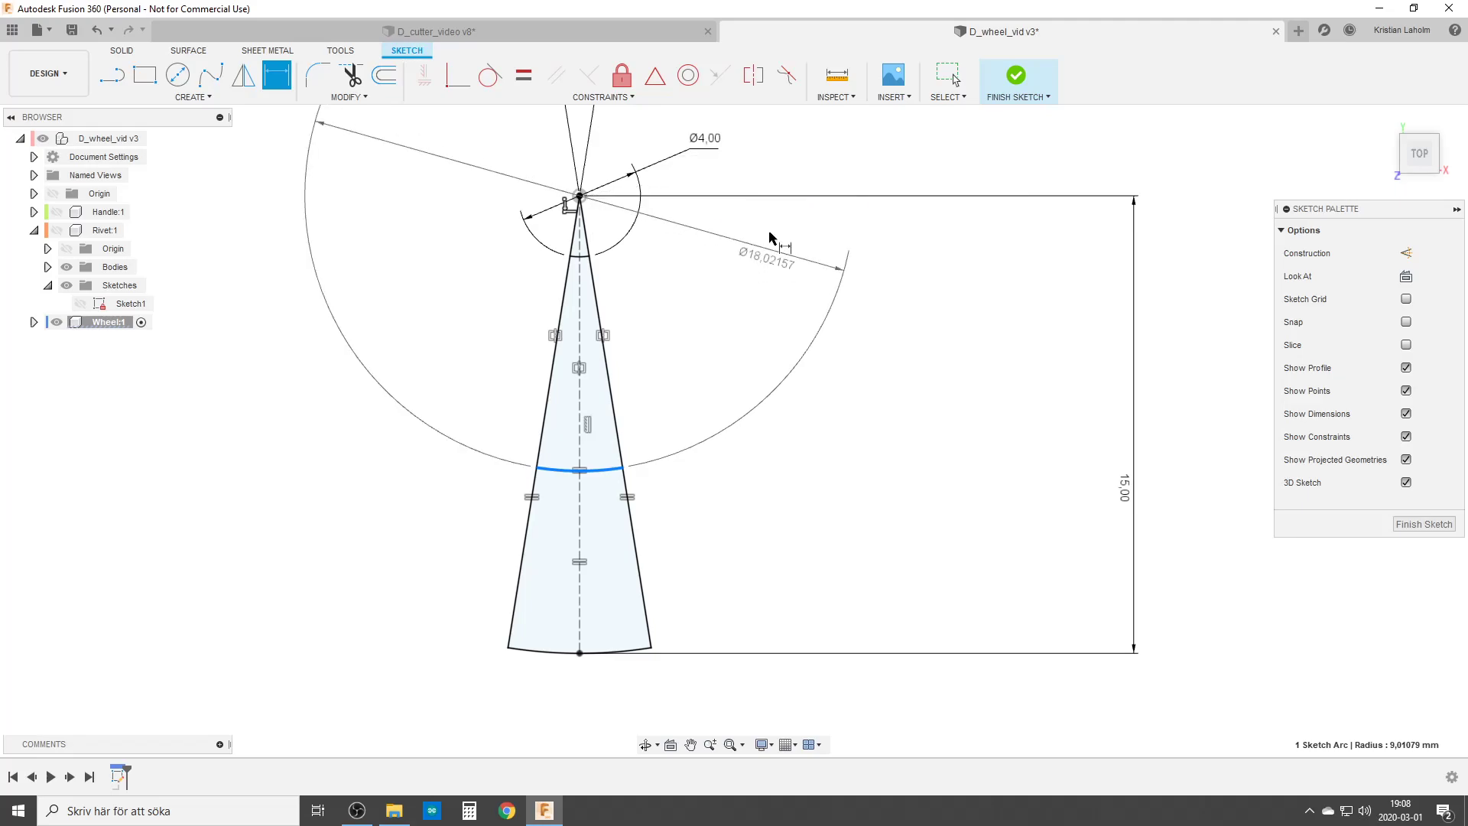
{"action": "left_click", "coordinate": [784, 165]}
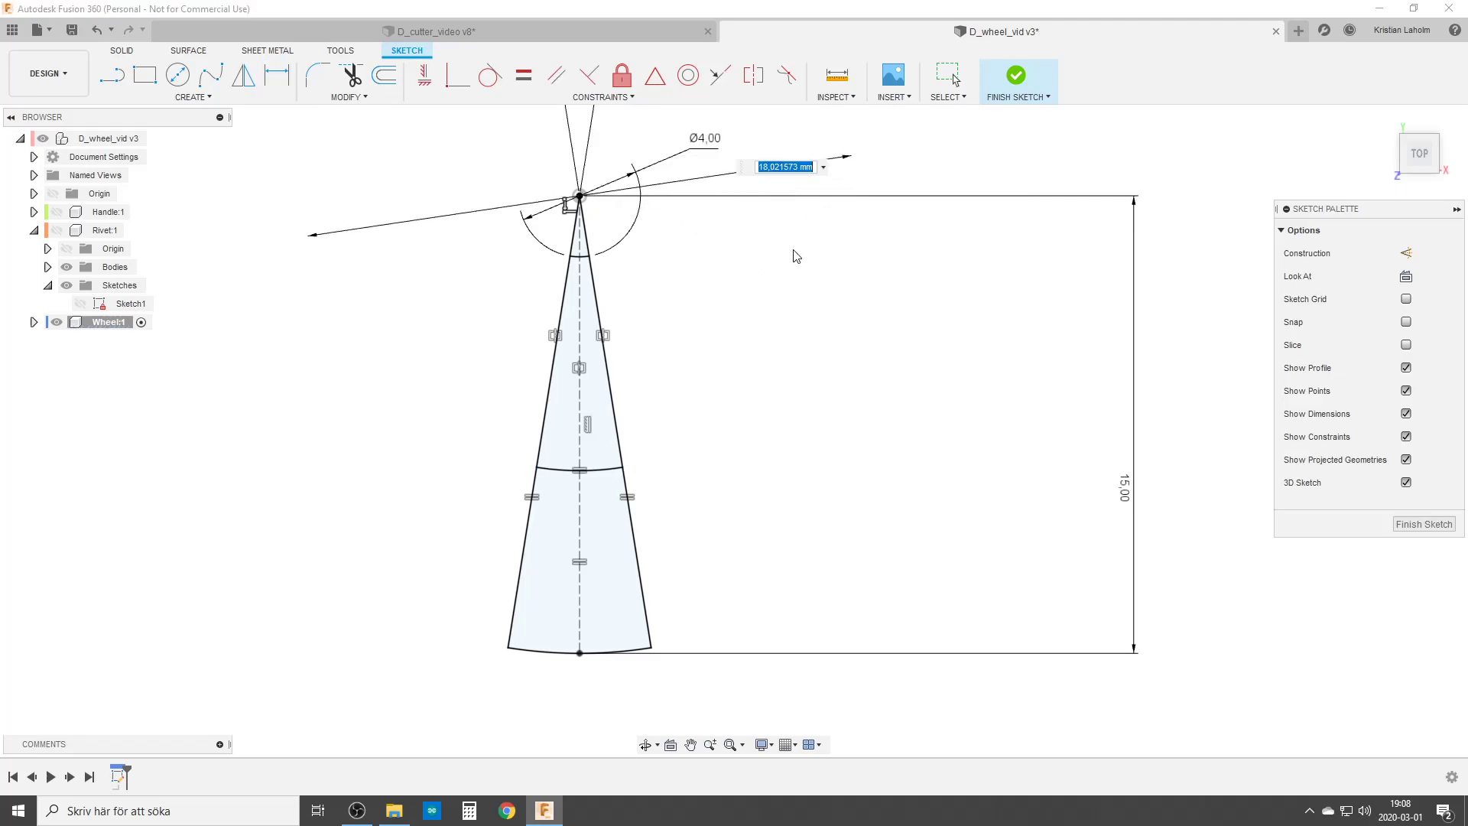
{"action": "type", "text": "18"}
{"action": "key", "text": "Return"}
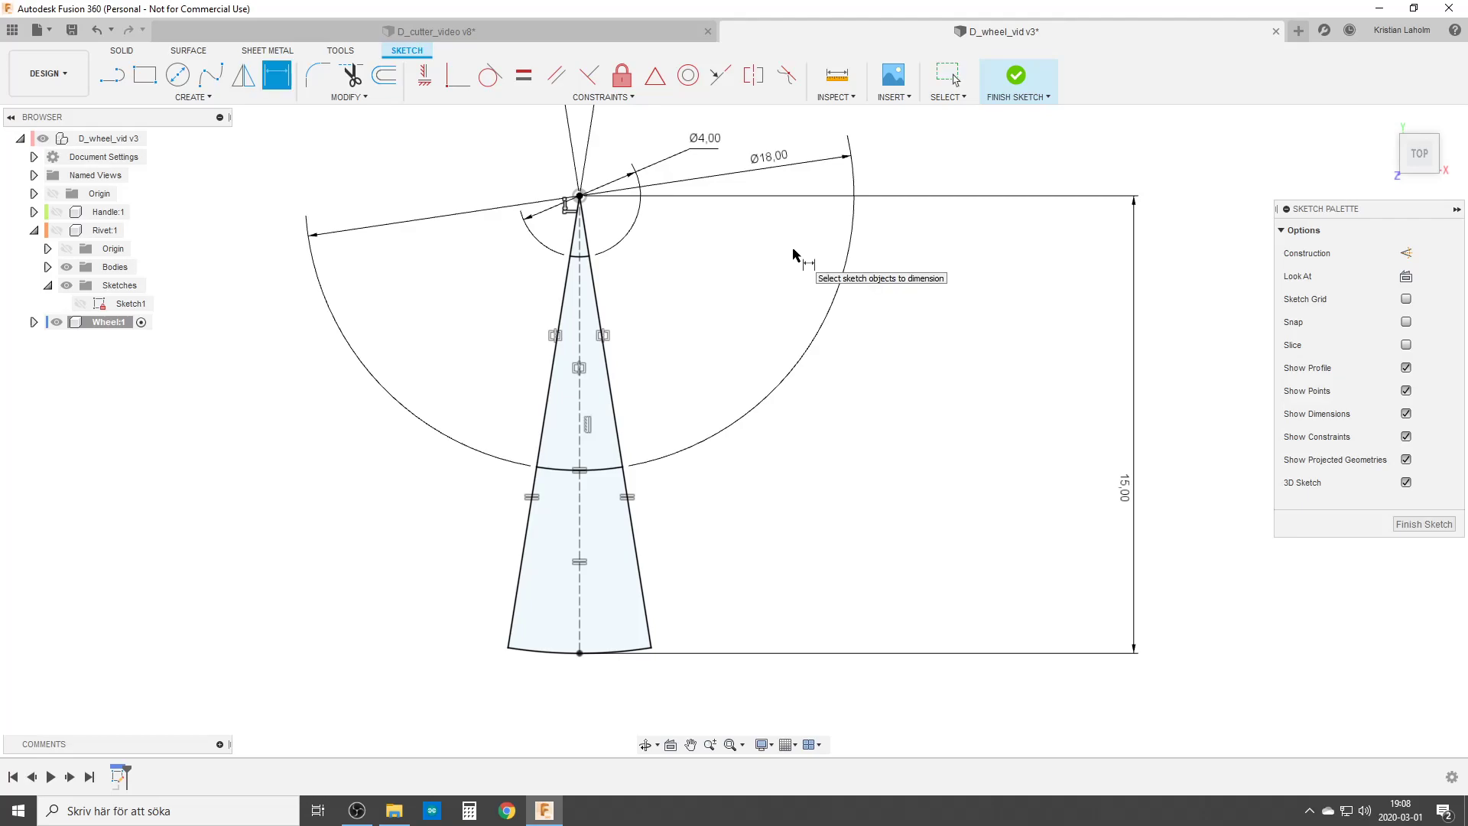
{"action": "key", "text": "Escape"}
Offset only the outer arc by 1 mm toward the apex with chain selection off, and finish the sketch.
{"action": "type", "text": "soff"}
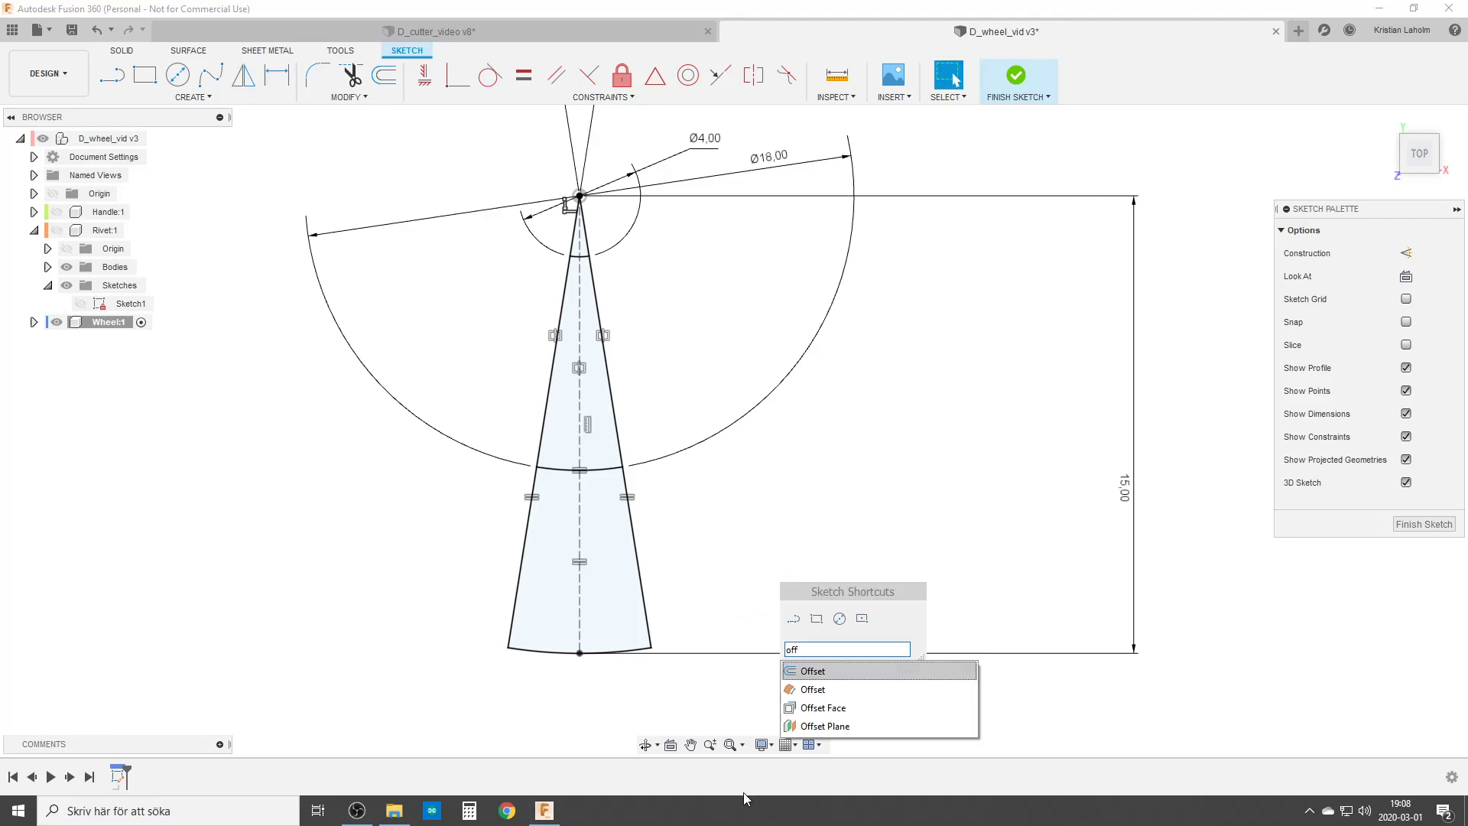
{"action": "left_click", "coordinate": [832, 674]}
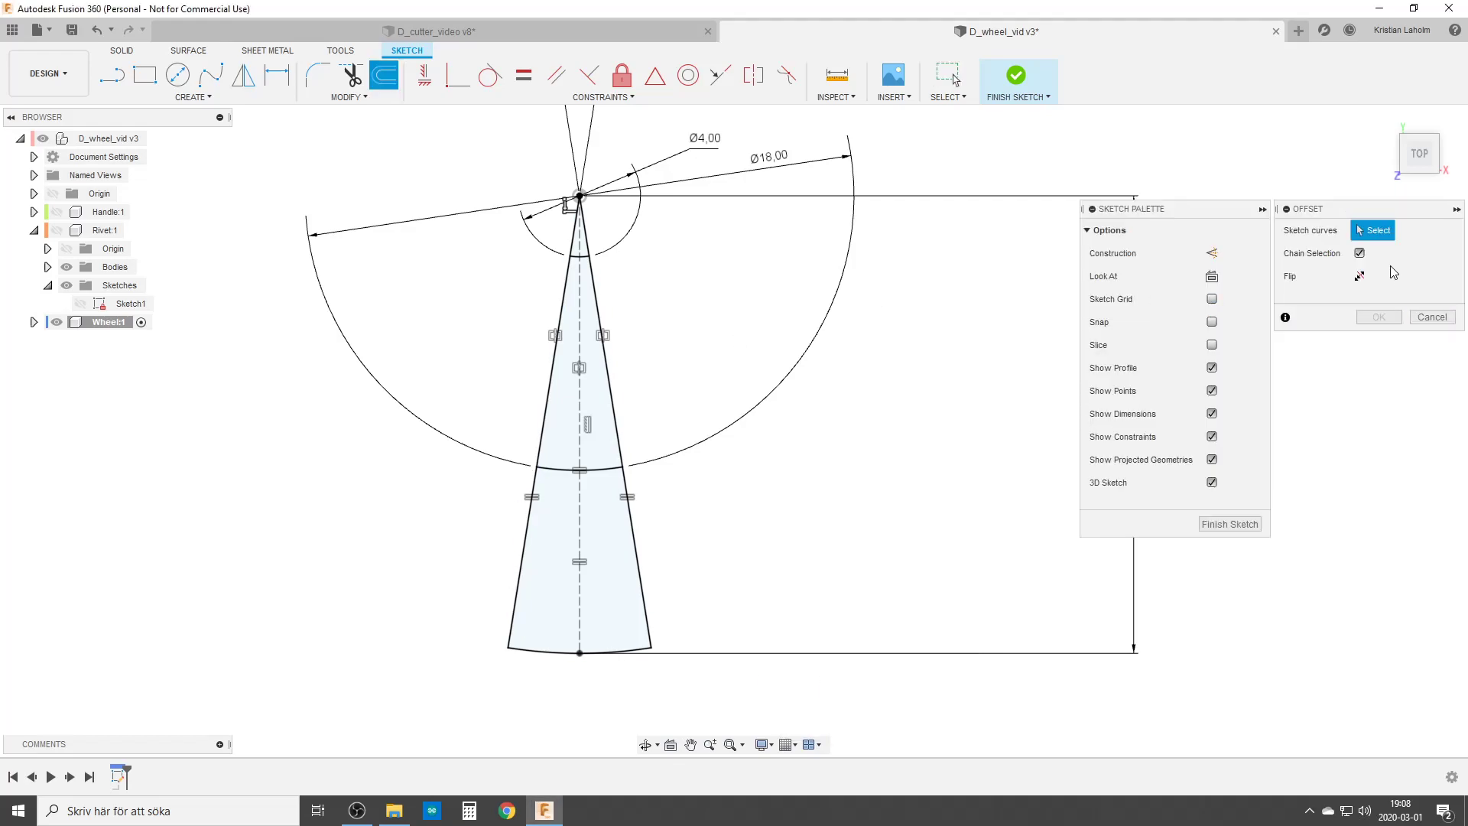
{"action": "left_click", "coordinate": [1359, 253]}
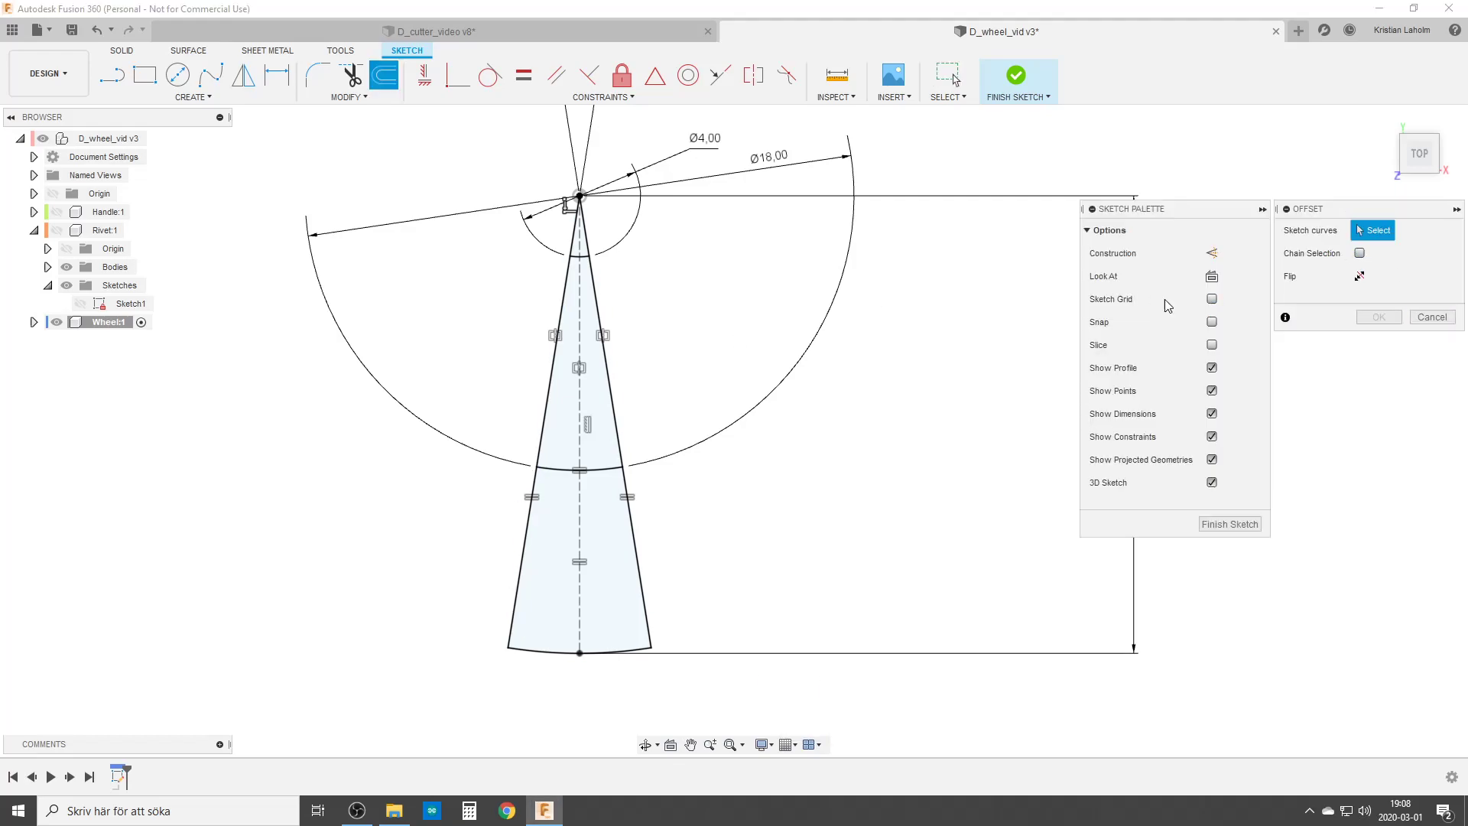
{"action": "left_click", "coordinate": [556, 651]}
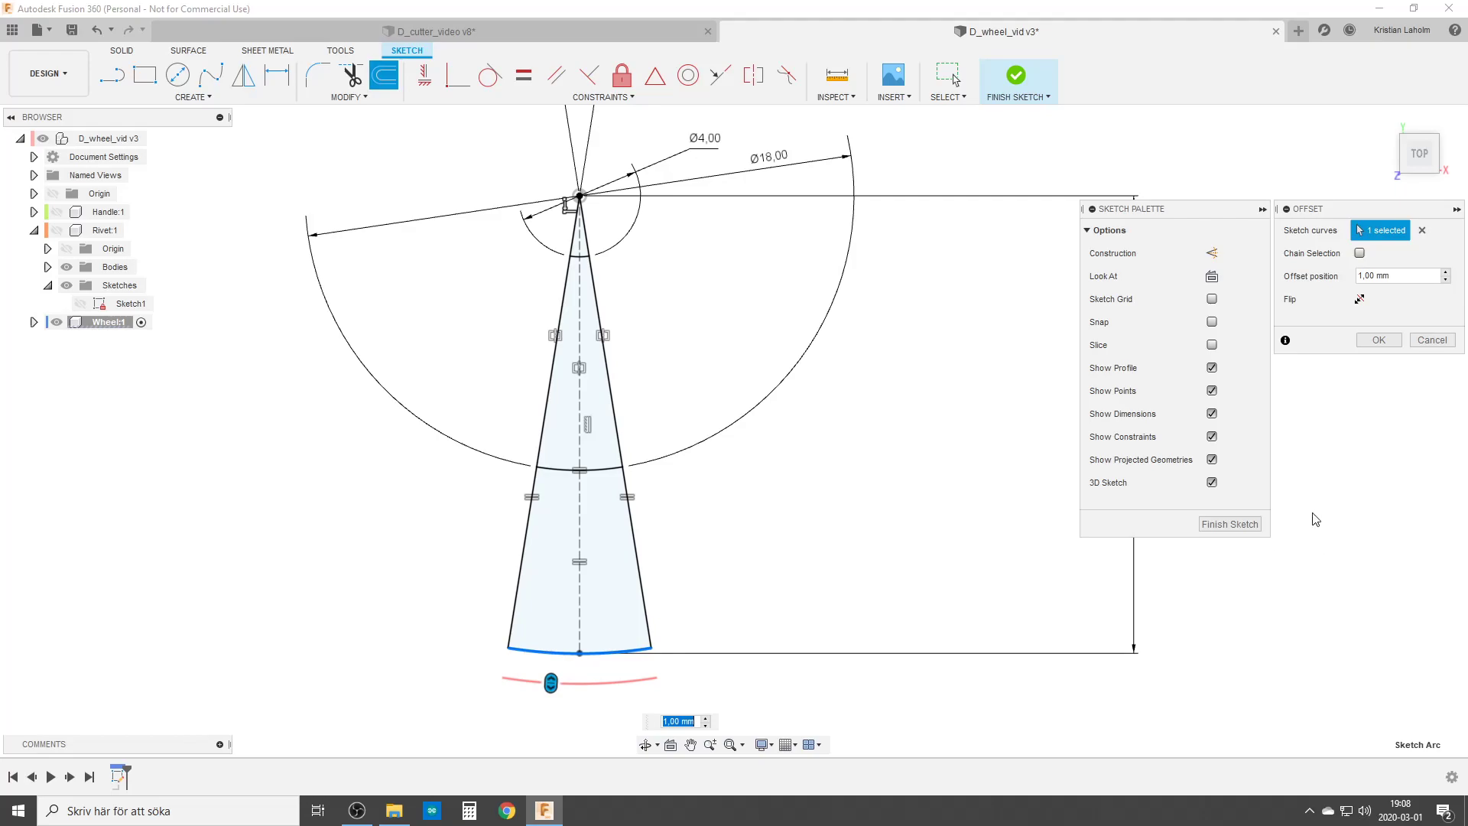
{"action": "left_click", "coordinate": [1359, 299]}
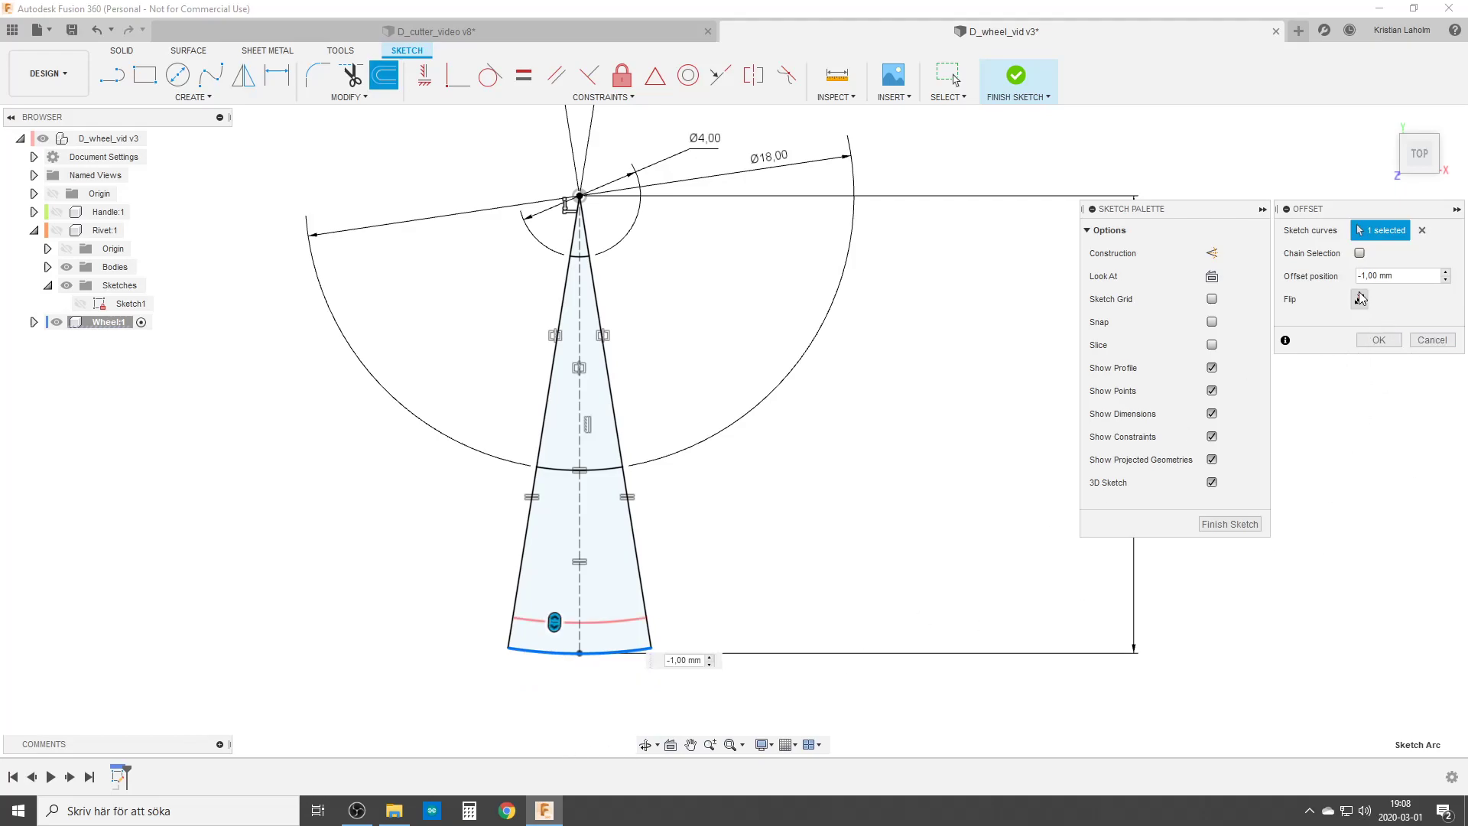
{"action": "left_click", "coordinate": [1377, 340]}
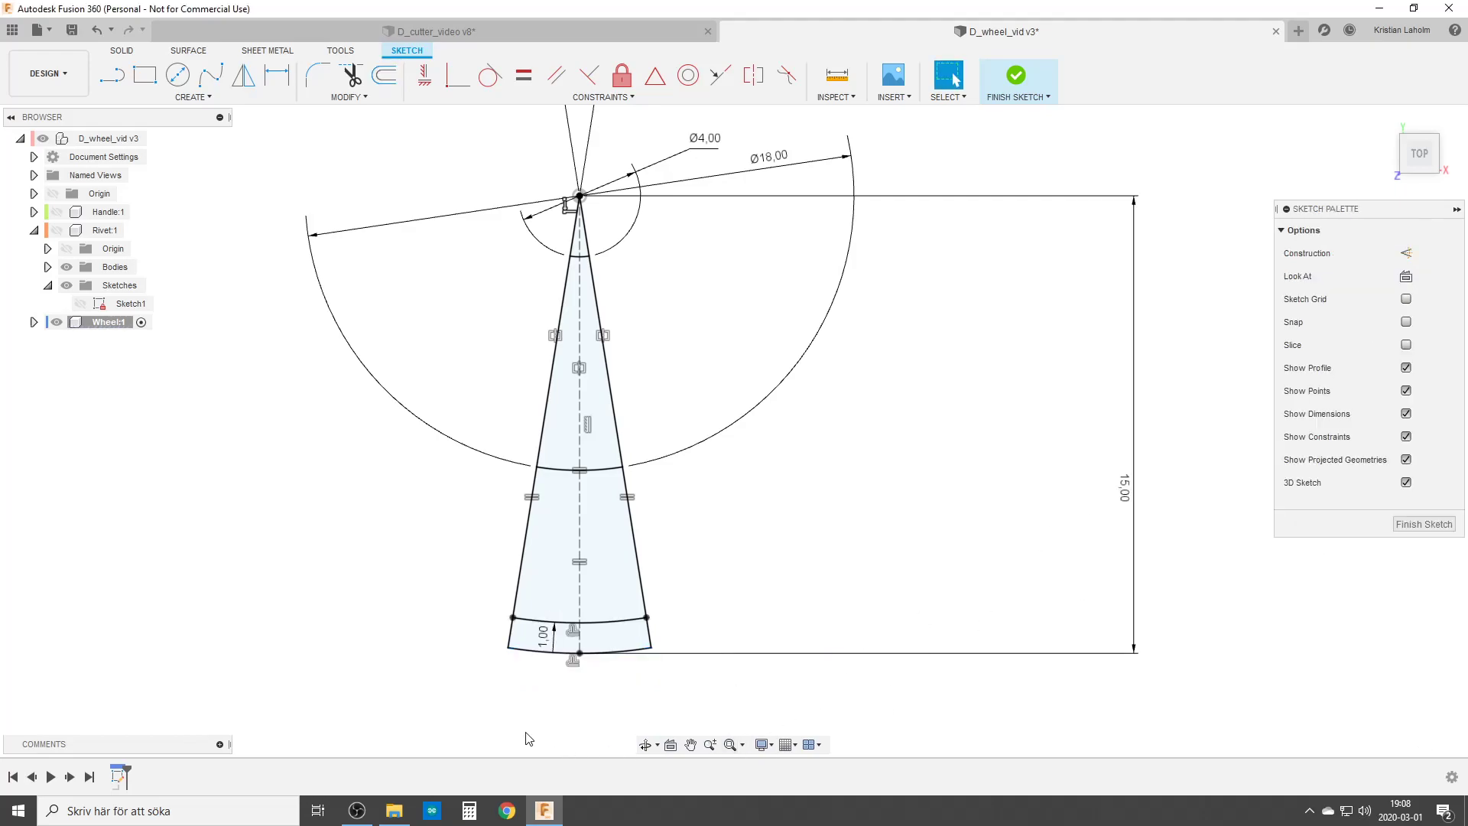
{"action": "left_click", "coordinate": [1424, 525]}
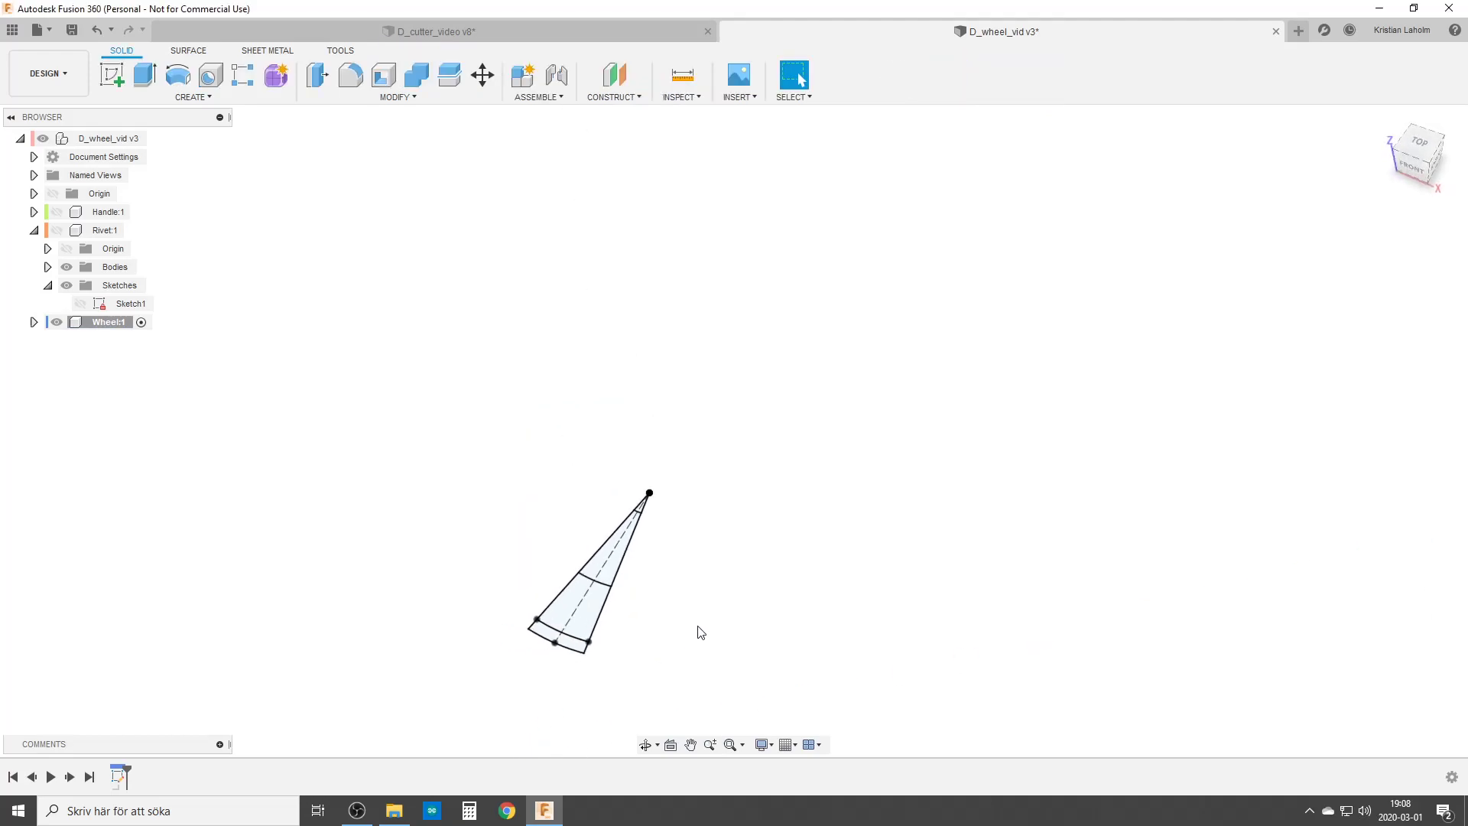
Extrude the narrow outer strip of the wedge symmetrically by 3 mm per side as a new body.
{"action": "middle_click_drag", "start_coordinate": [682, 639], "coordinate": [718, 464]}
{"action": "key", "text": "Escape"}
{"action": "scroll", "coordinate": [616, 577], "scroll_direction": "up", "scroll_amount": 4}
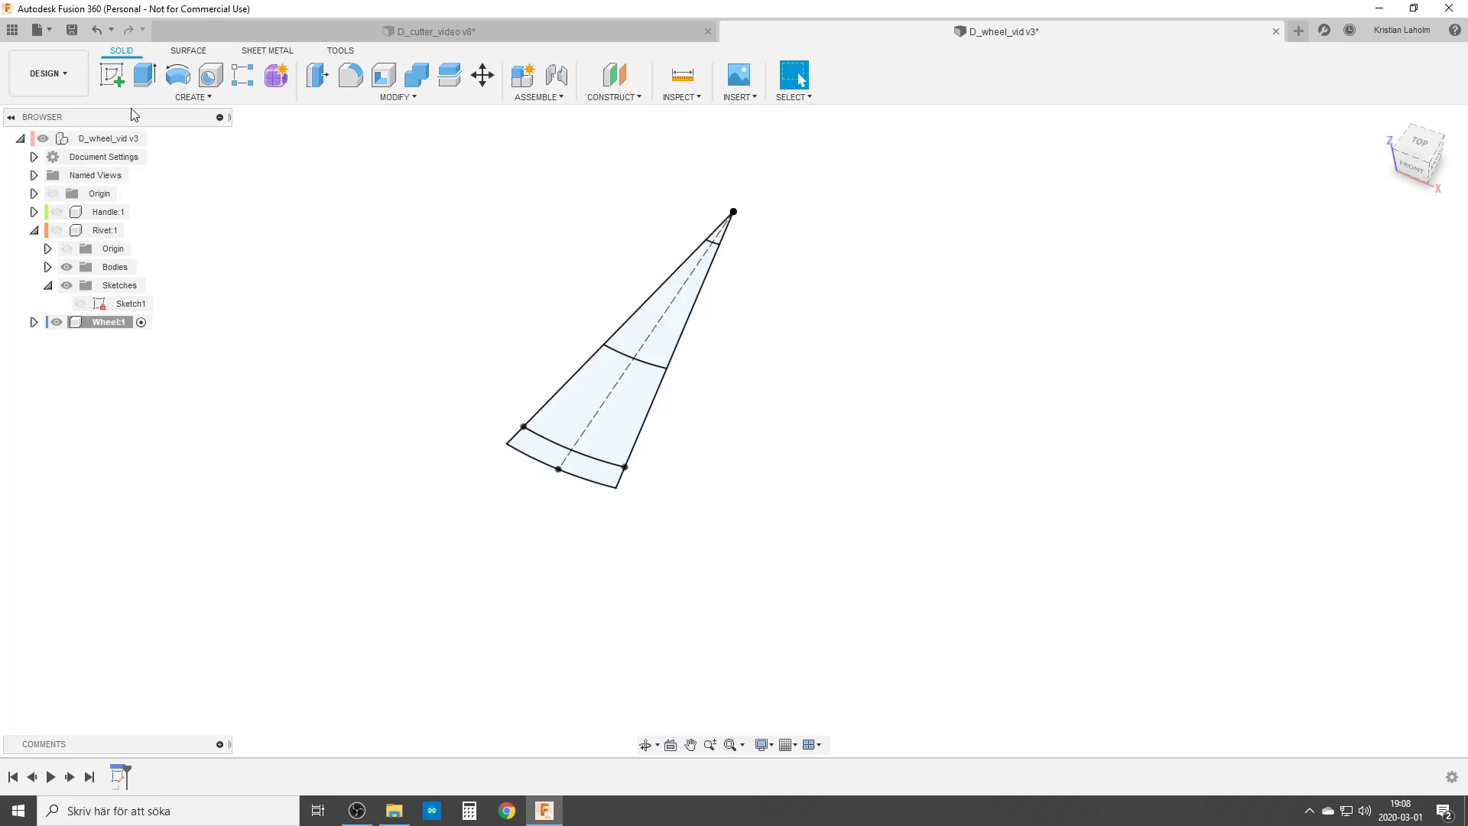
{"action": "left_click", "coordinate": [144, 74]}
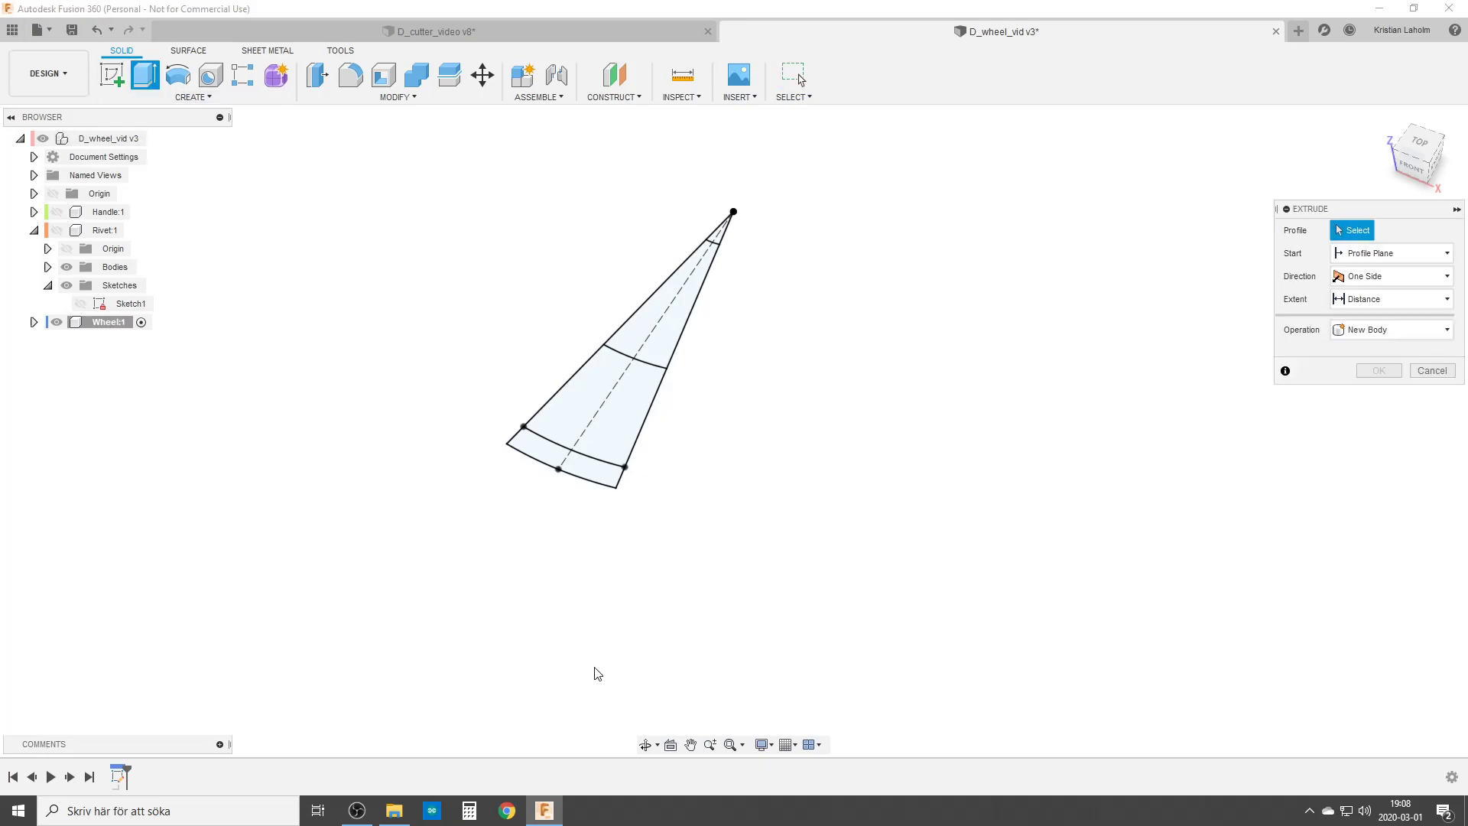
{"action": "left_click", "coordinate": [581, 467]}
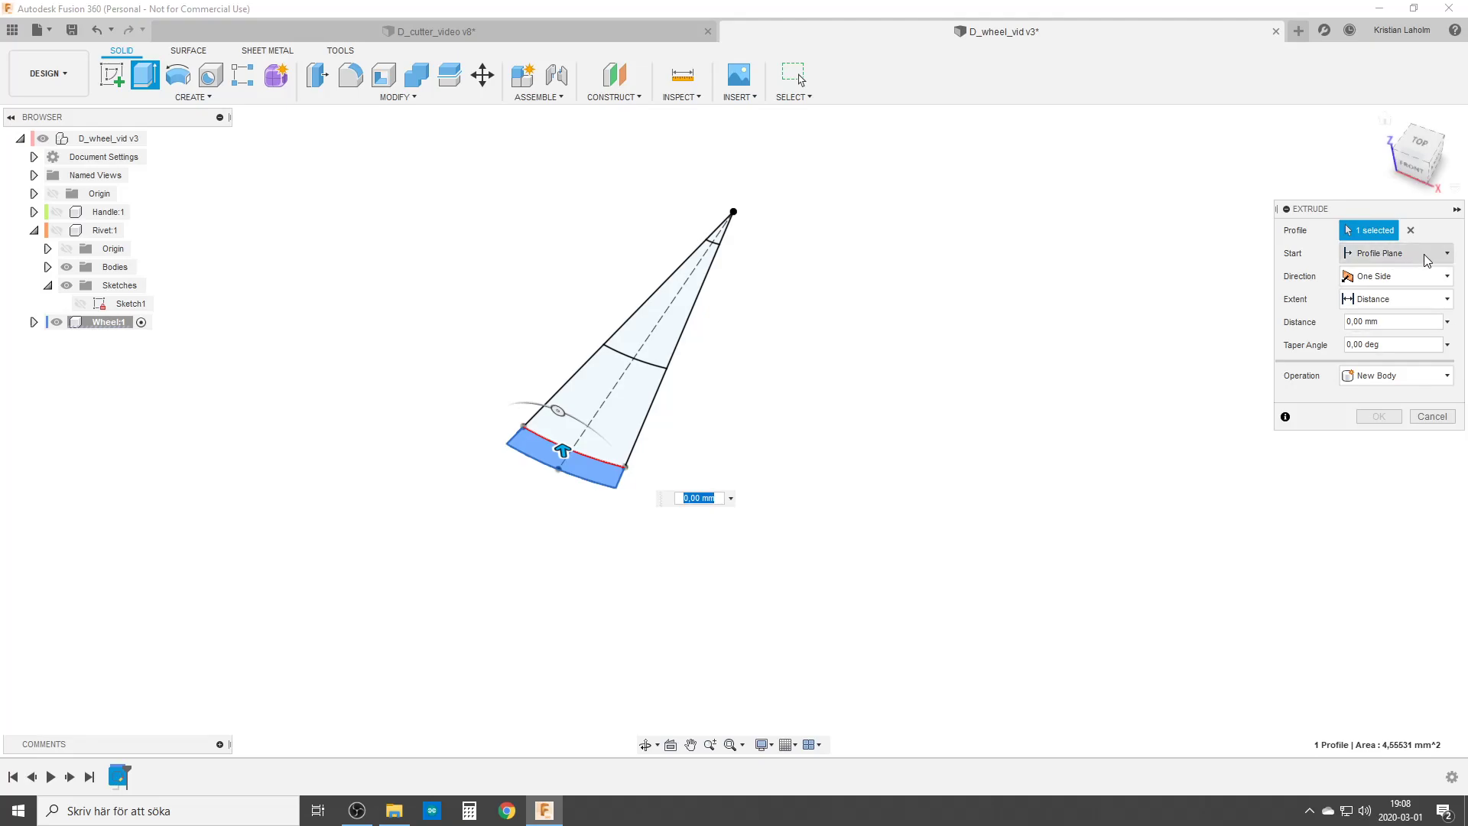
{"action": "left_click", "coordinate": [1410, 277]}
{"action": "left_click", "coordinate": [1392, 335]}
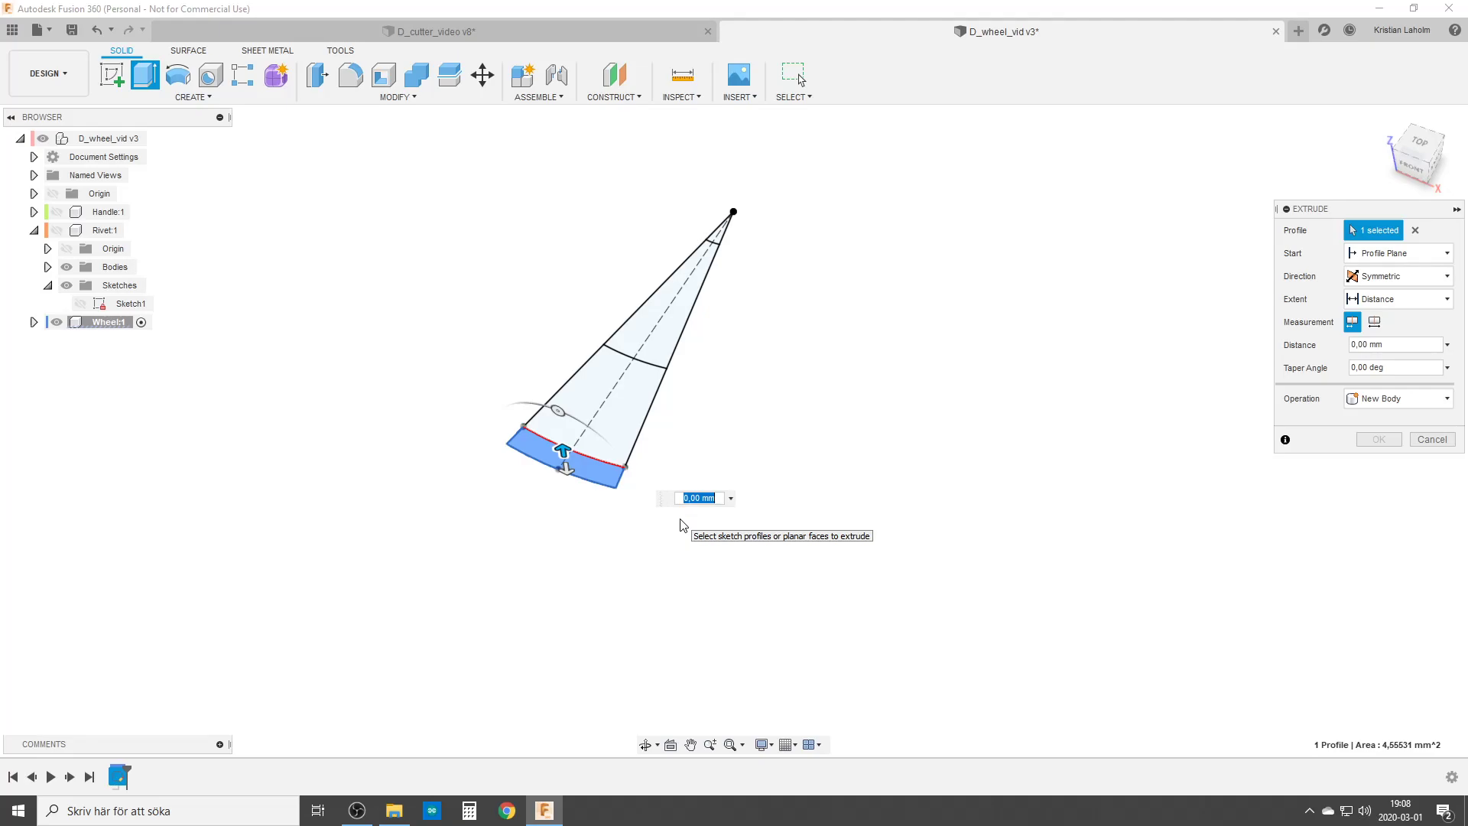
{"action": "type", "text": "5"}
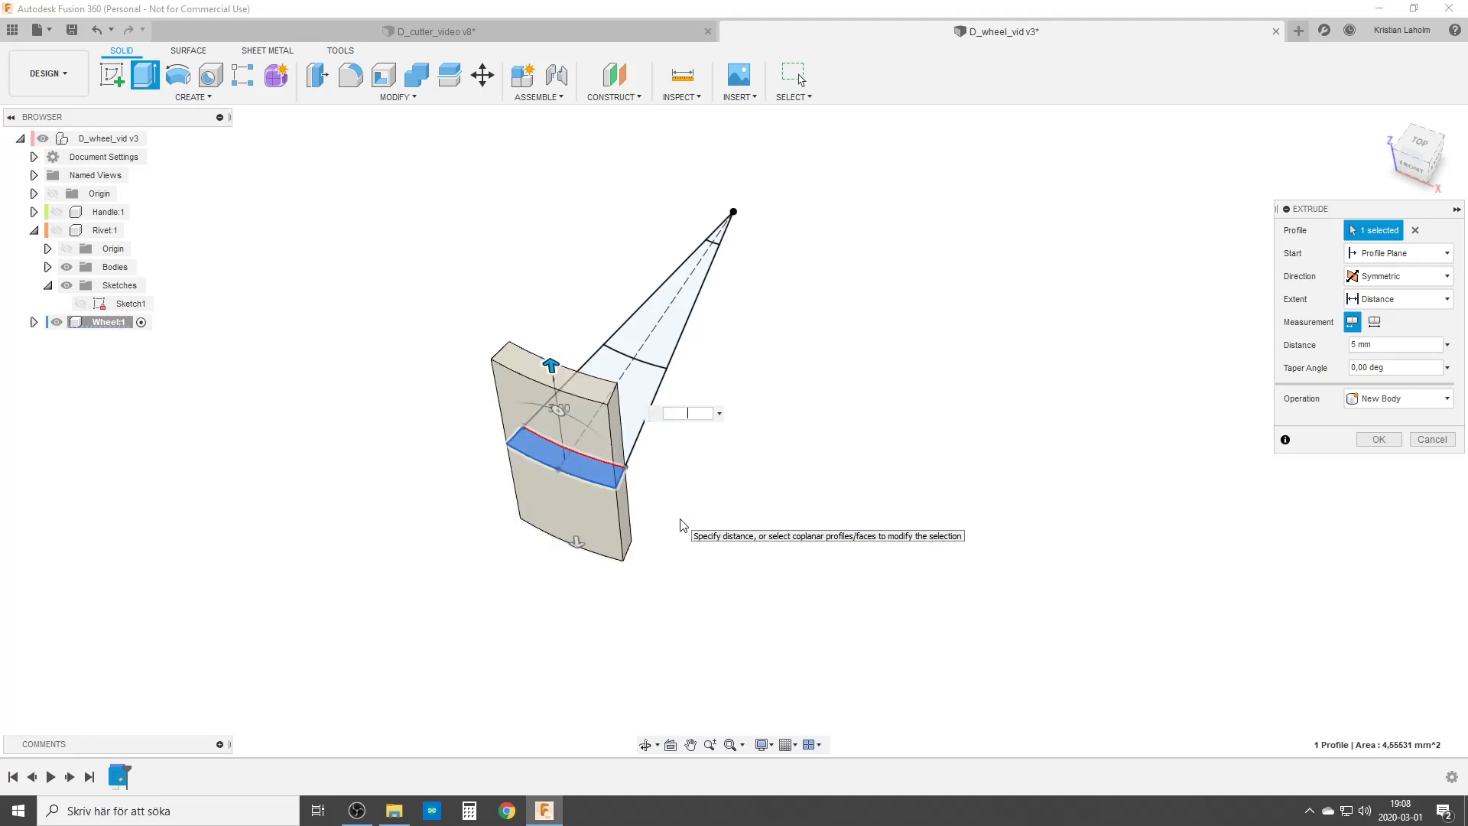
{"action": "type", "text": "3"}
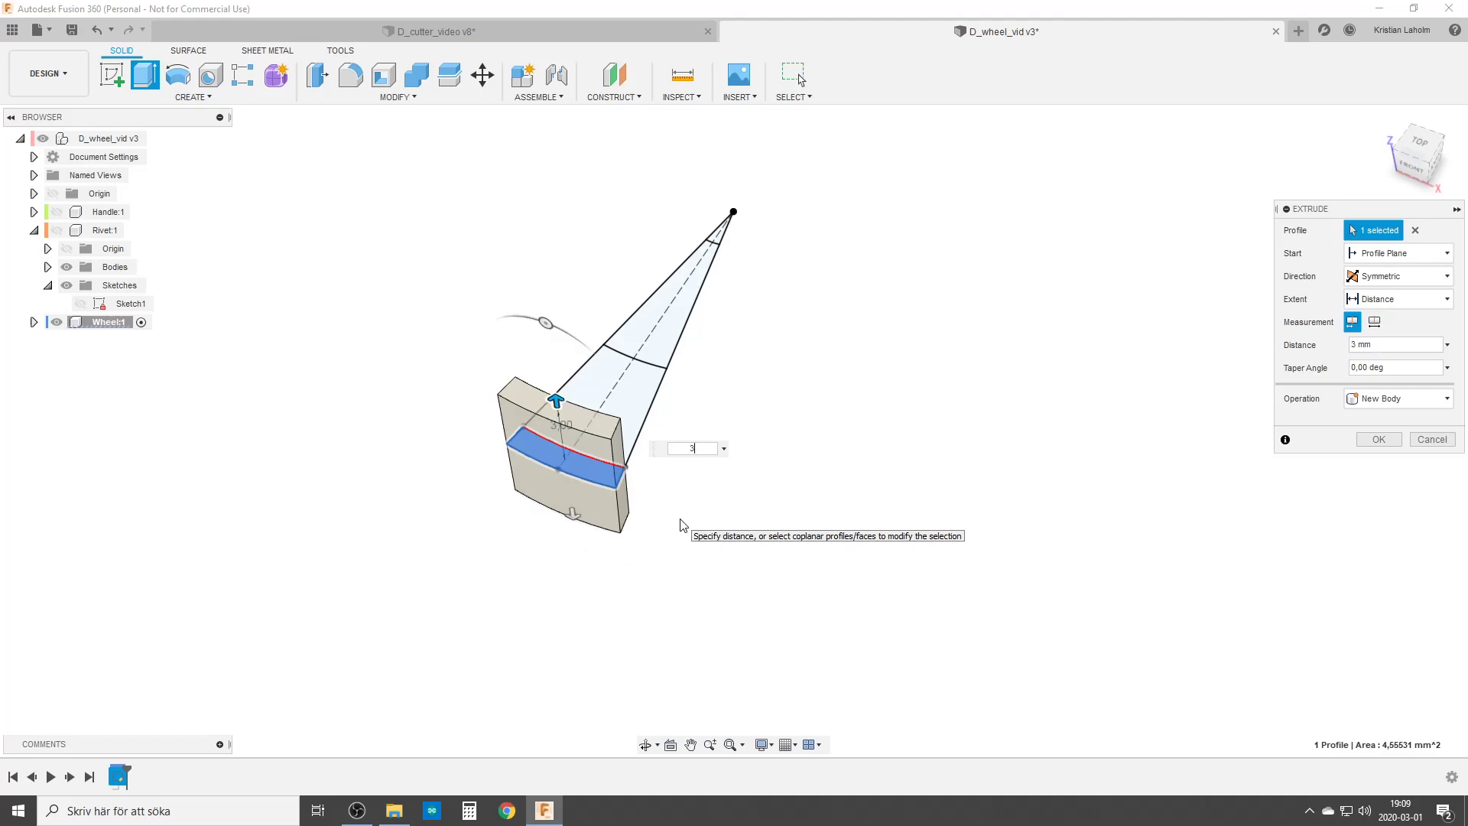
{"action": "key", "text": "Return"}
Extrude the flat end face of the curved strip outward to add a straight section beside it.
{"action": "key", "text": "e"}
{"action": "middle_click_drag", "start_coordinate": [662, 582], "coordinate": [604, 566], "text": "shift"}
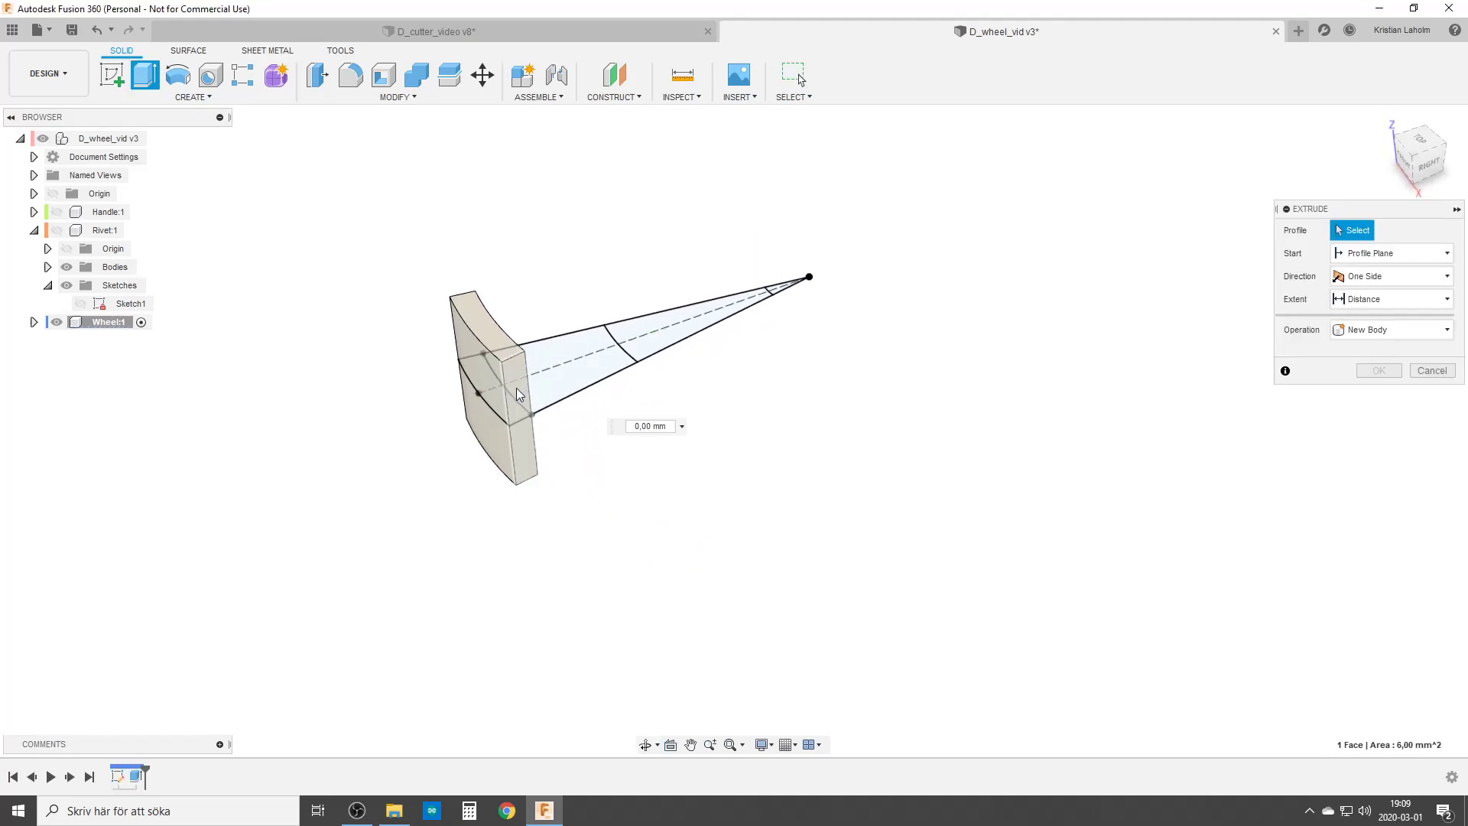
{"action": "left_click", "coordinate": [518, 394]}
{"action": "key", "text": "Return"}
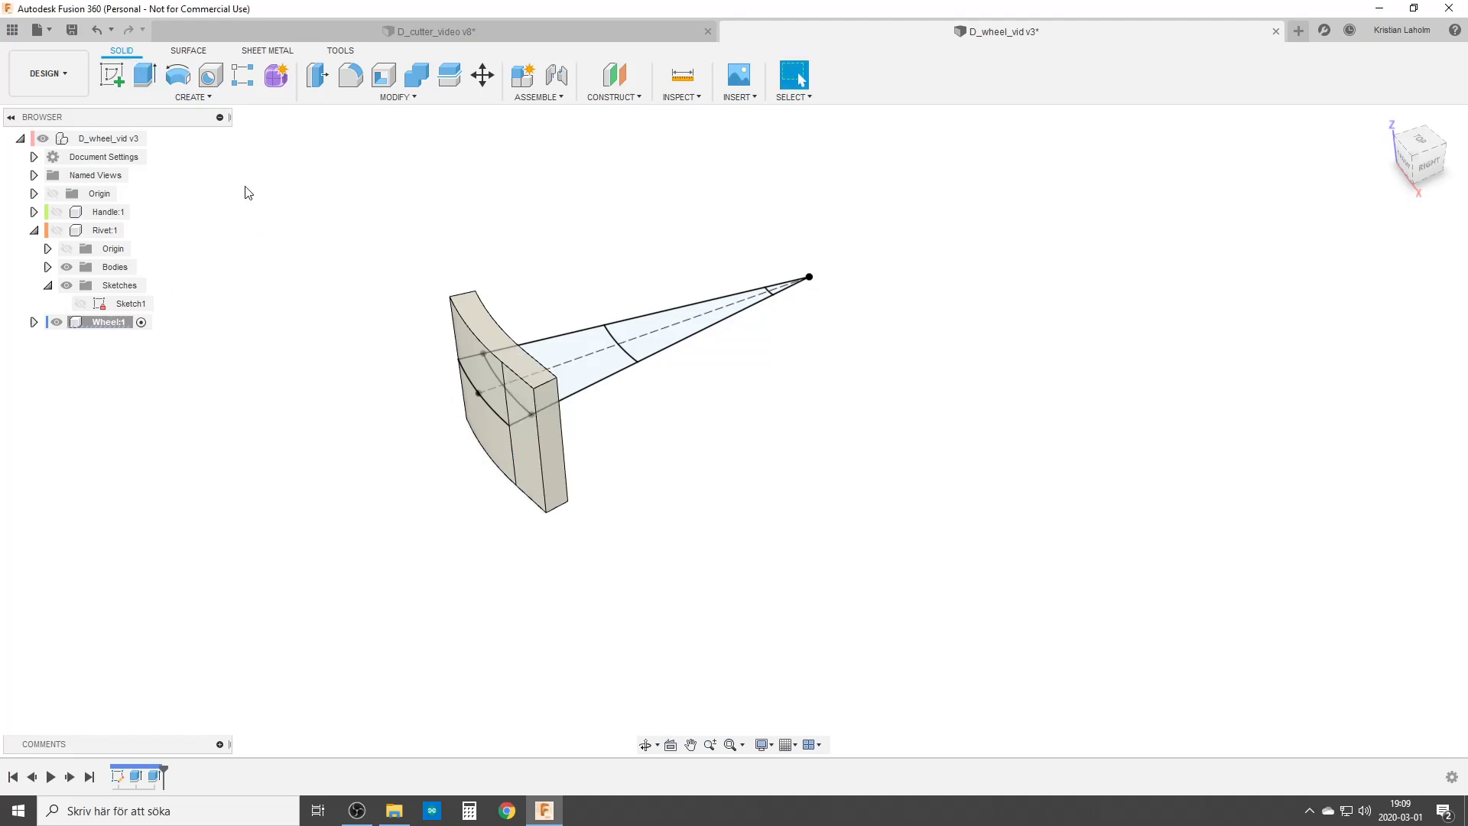
Convert the strip body to sheet metal from its flat front face, using the Steel (mm) rule.
{"action": "left_click", "coordinate": [264, 51]}
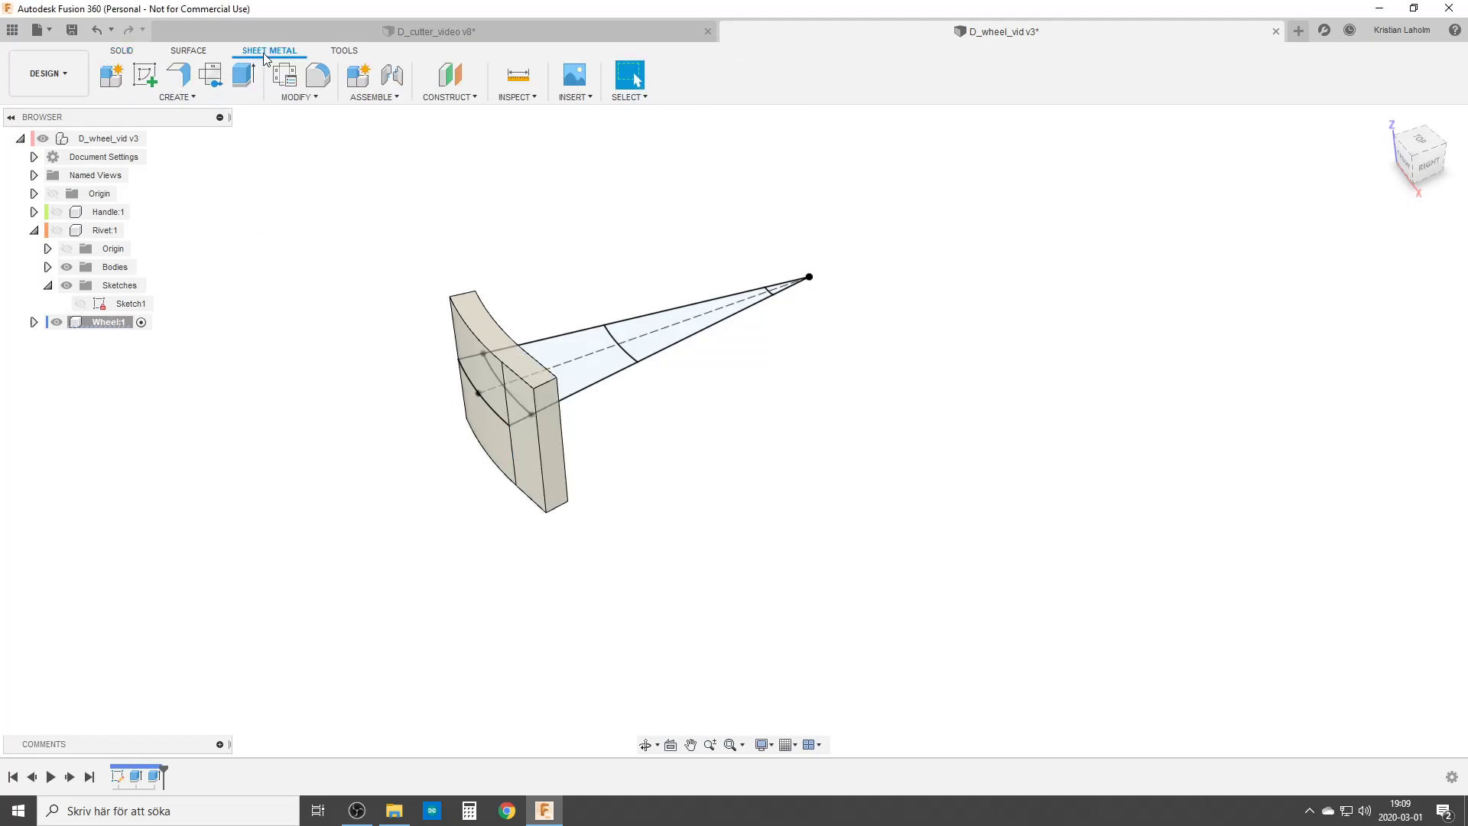
{"action": "left_click", "coordinate": [169, 98]}
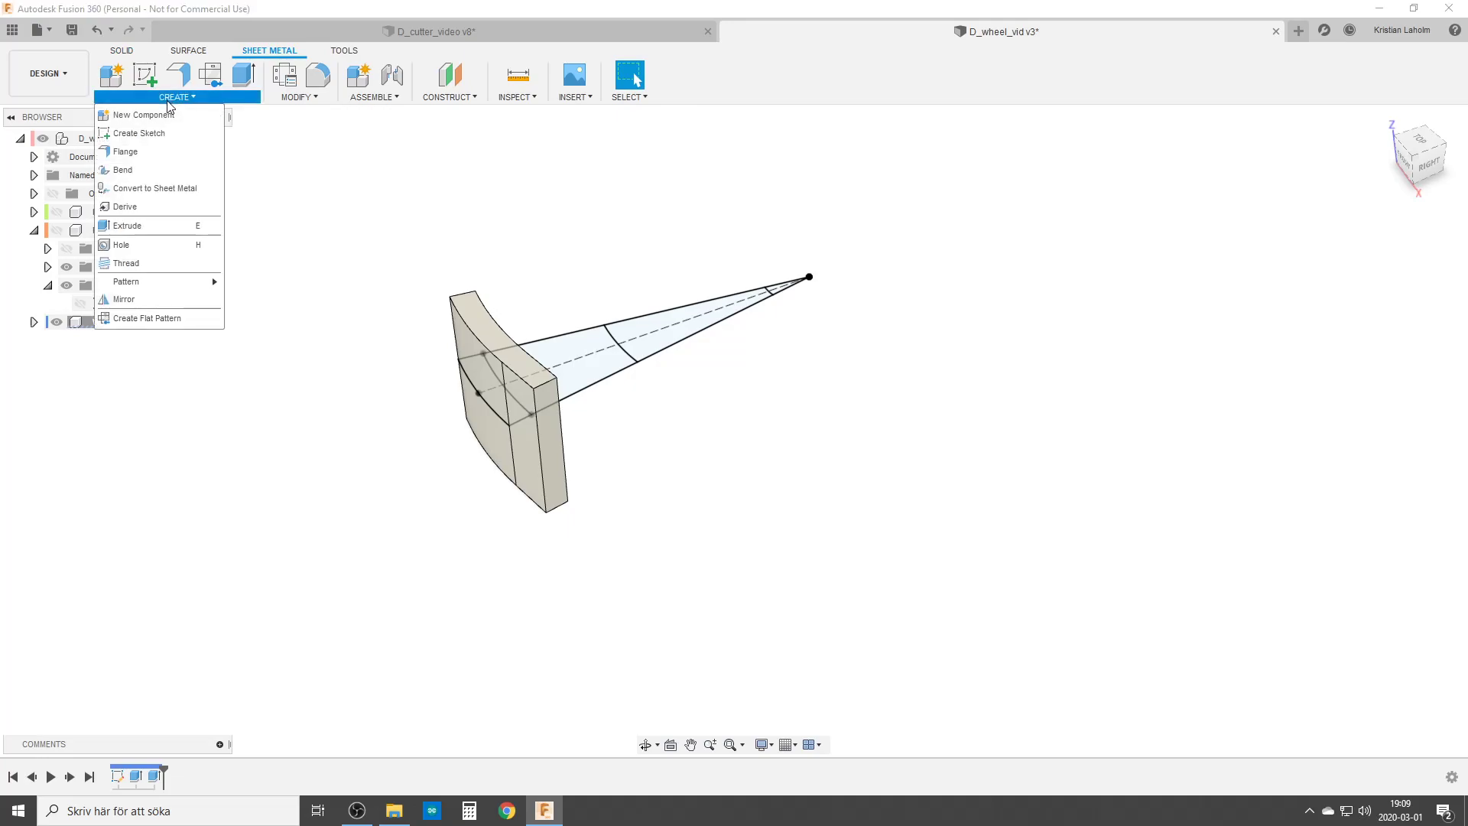
{"action": "left_click", "coordinate": [167, 189]}
{"action": "middle_click_drag", "start_coordinate": [187, 387], "coordinate": [474, 512], "text": "shift"}
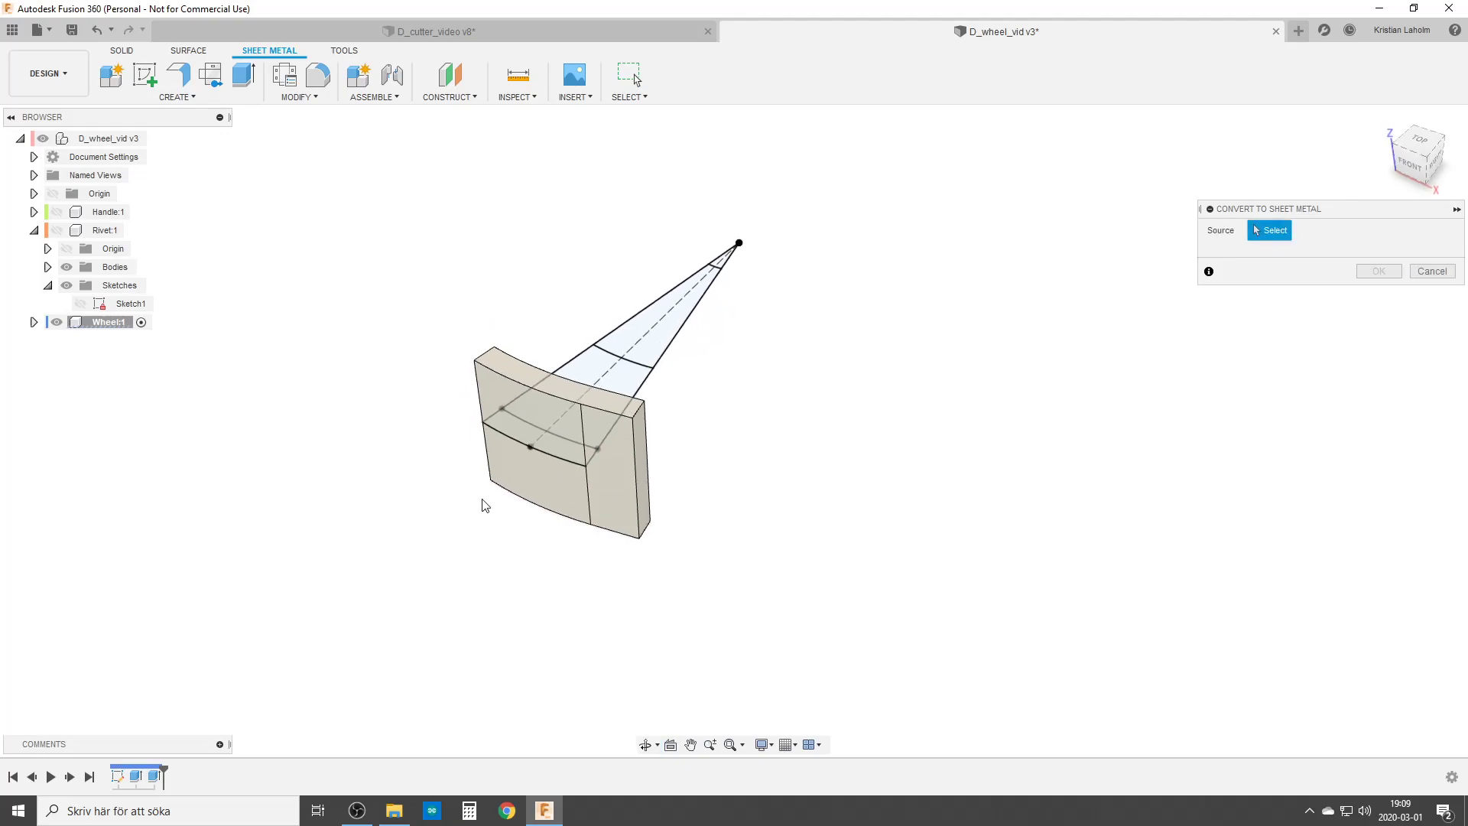
{"action": "left_click", "coordinate": [625, 474]}
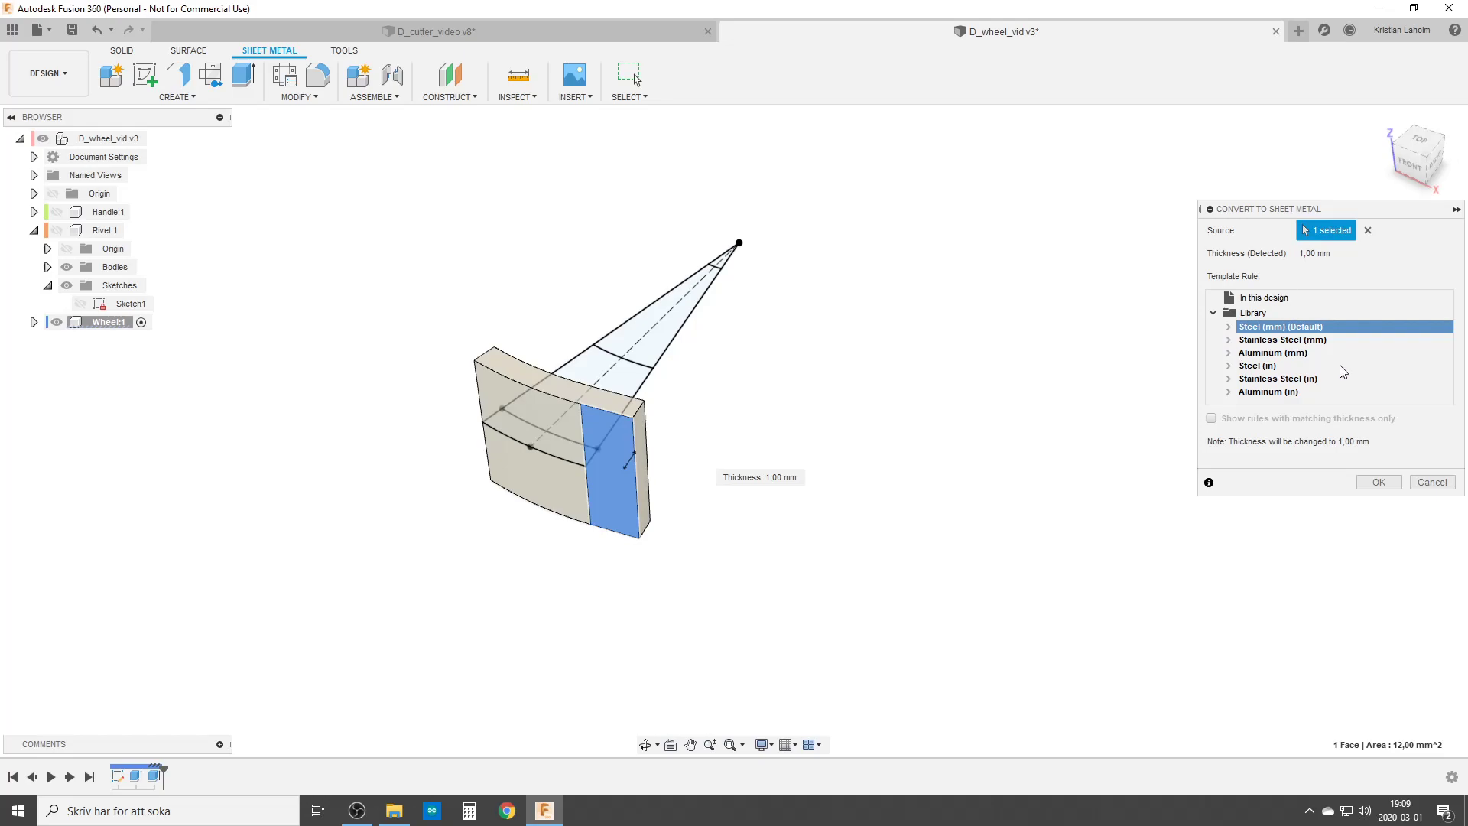
{"action": "left_click", "coordinate": [1378, 482]}
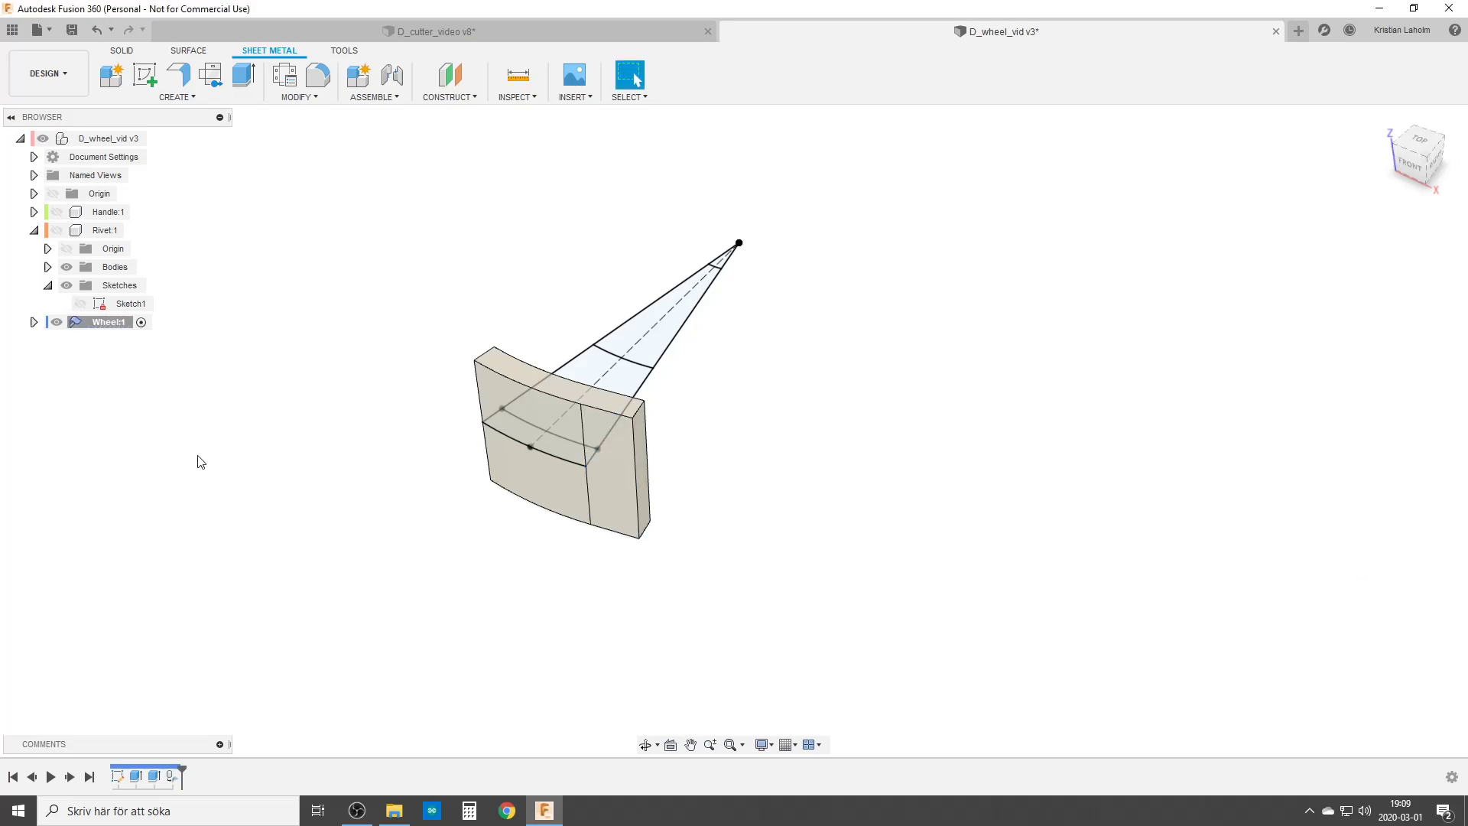
Unfold the curved section of the strip, keeping the flat end section's front face stationary.
{"action": "left_click", "coordinate": [296, 97]}
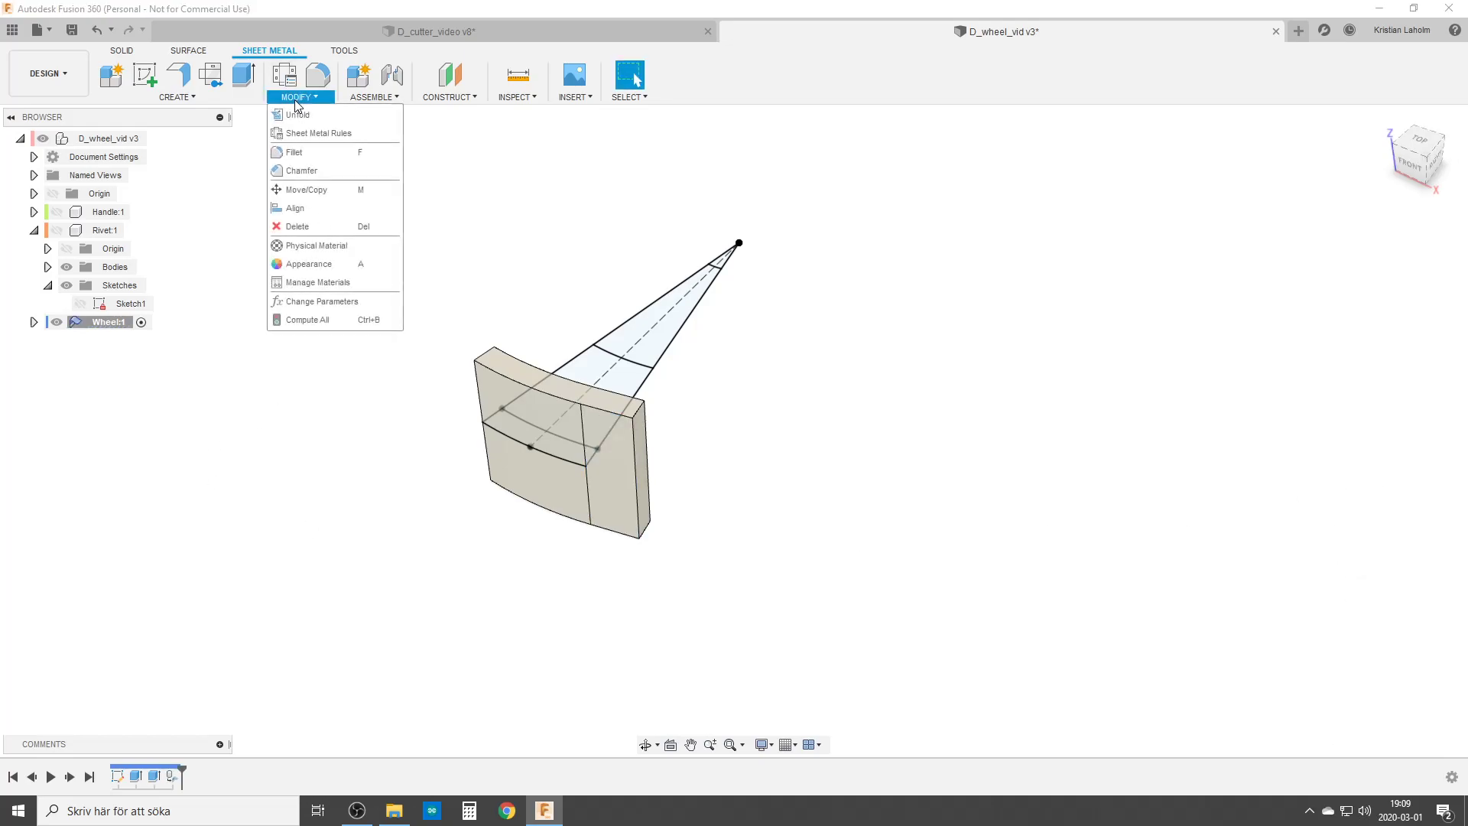
{"action": "left_click", "coordinate": [302, 115]}
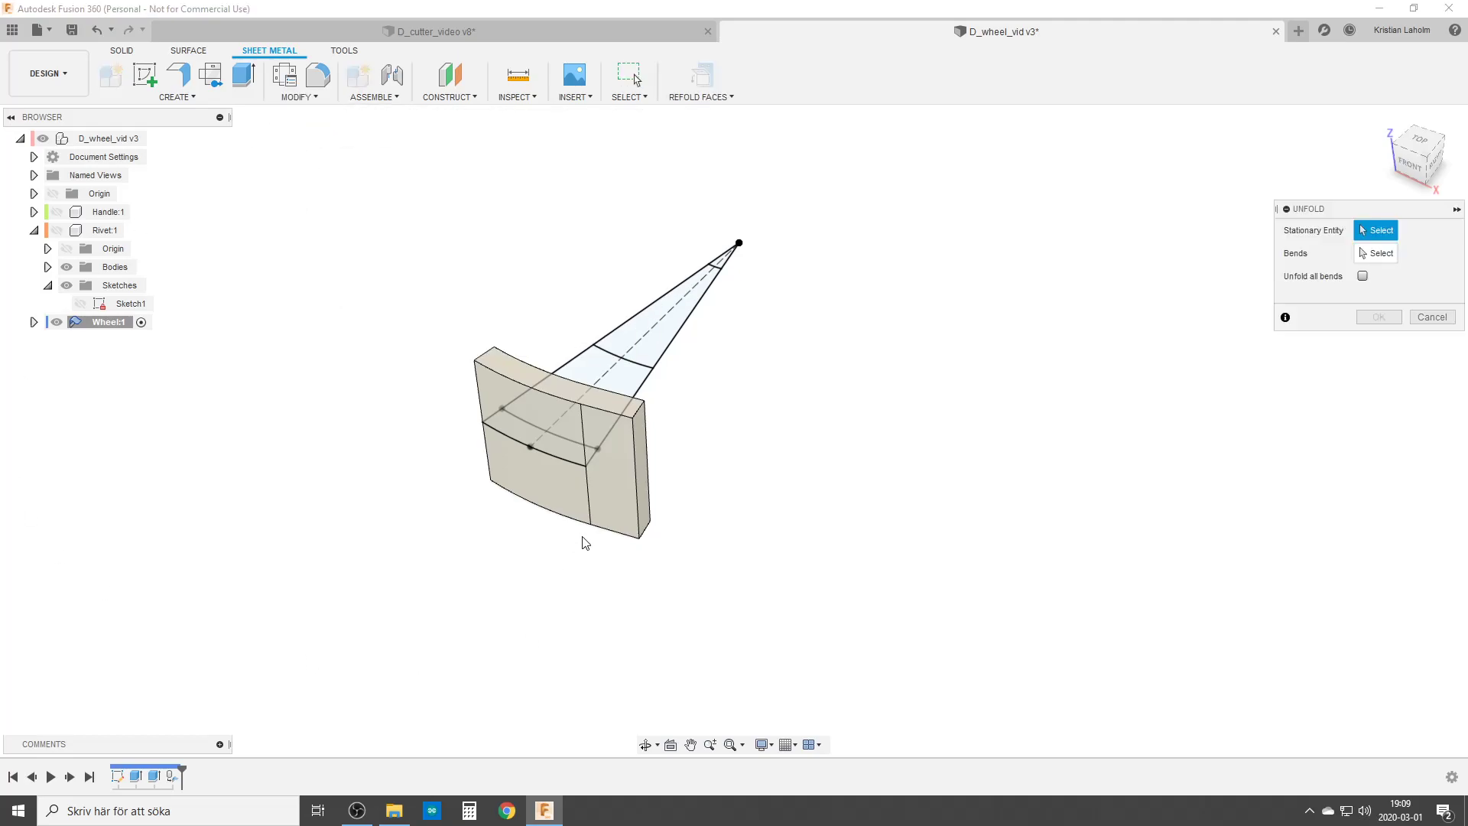
{"action": "left_click", "coordinate": [609, 494]}
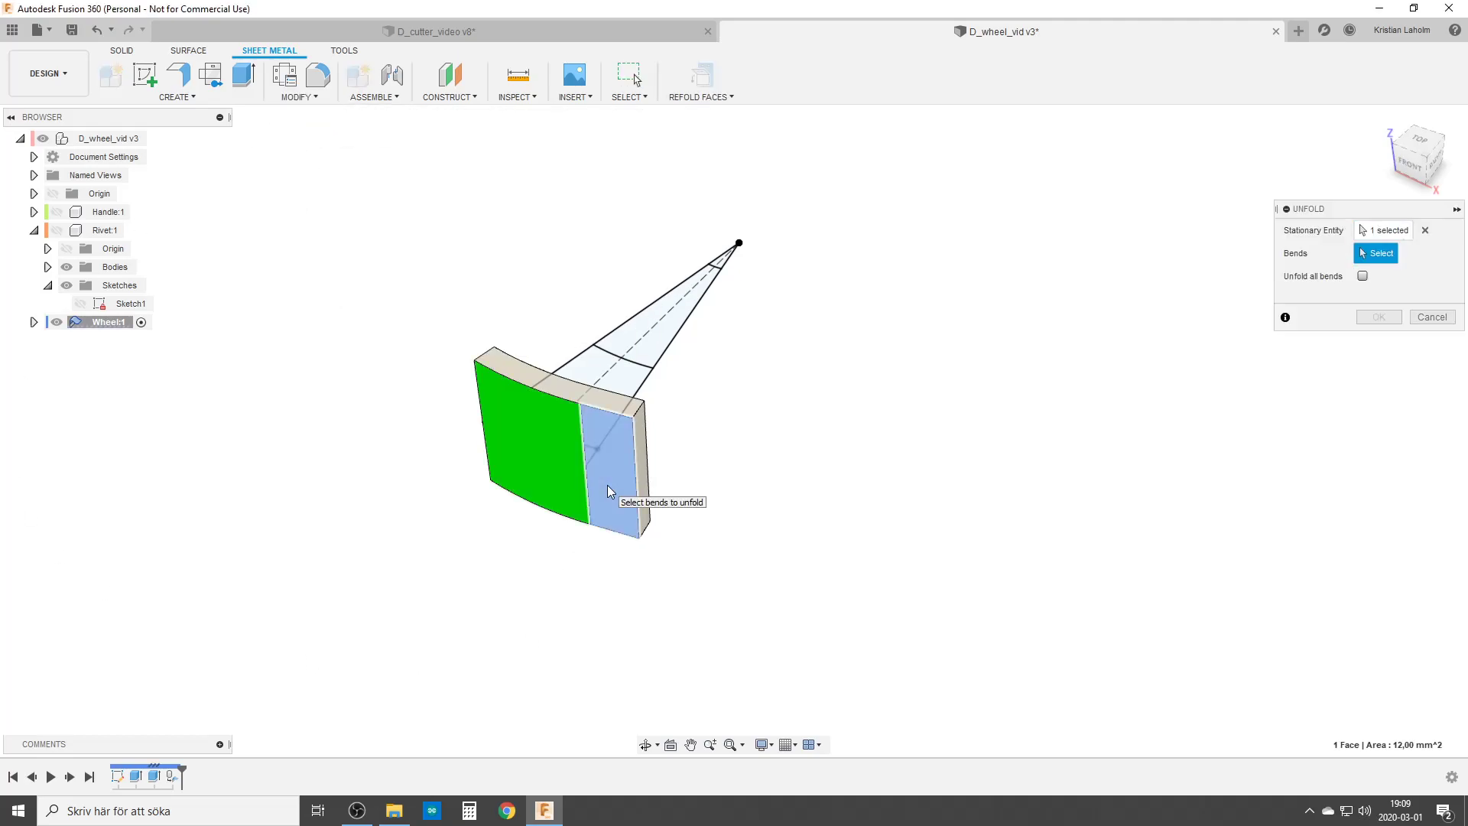
{"action": "left_click", "coordinate": [518, 444]}
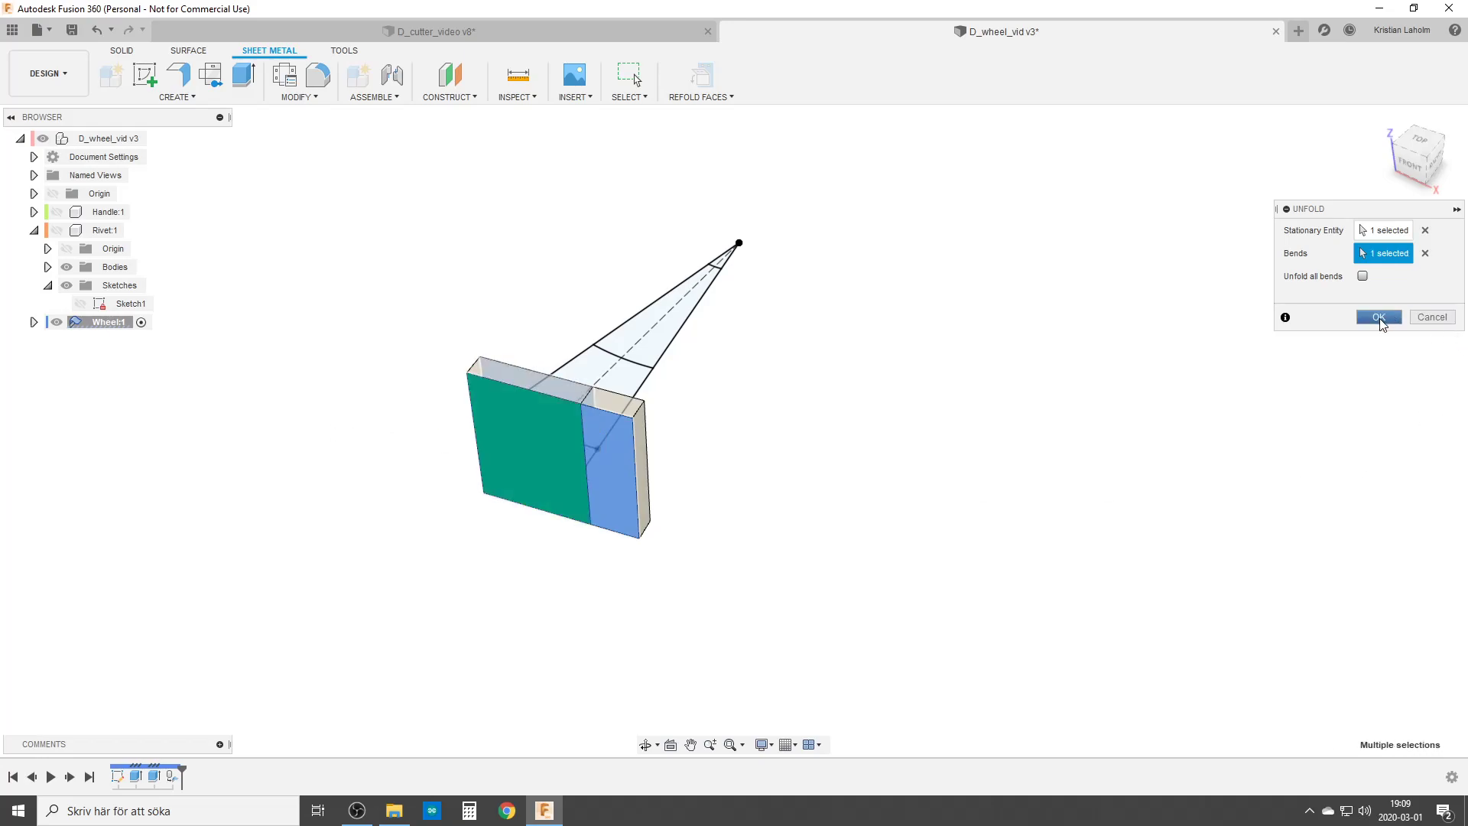
{"action": "left_click", "coordinate": [1373, 318]}
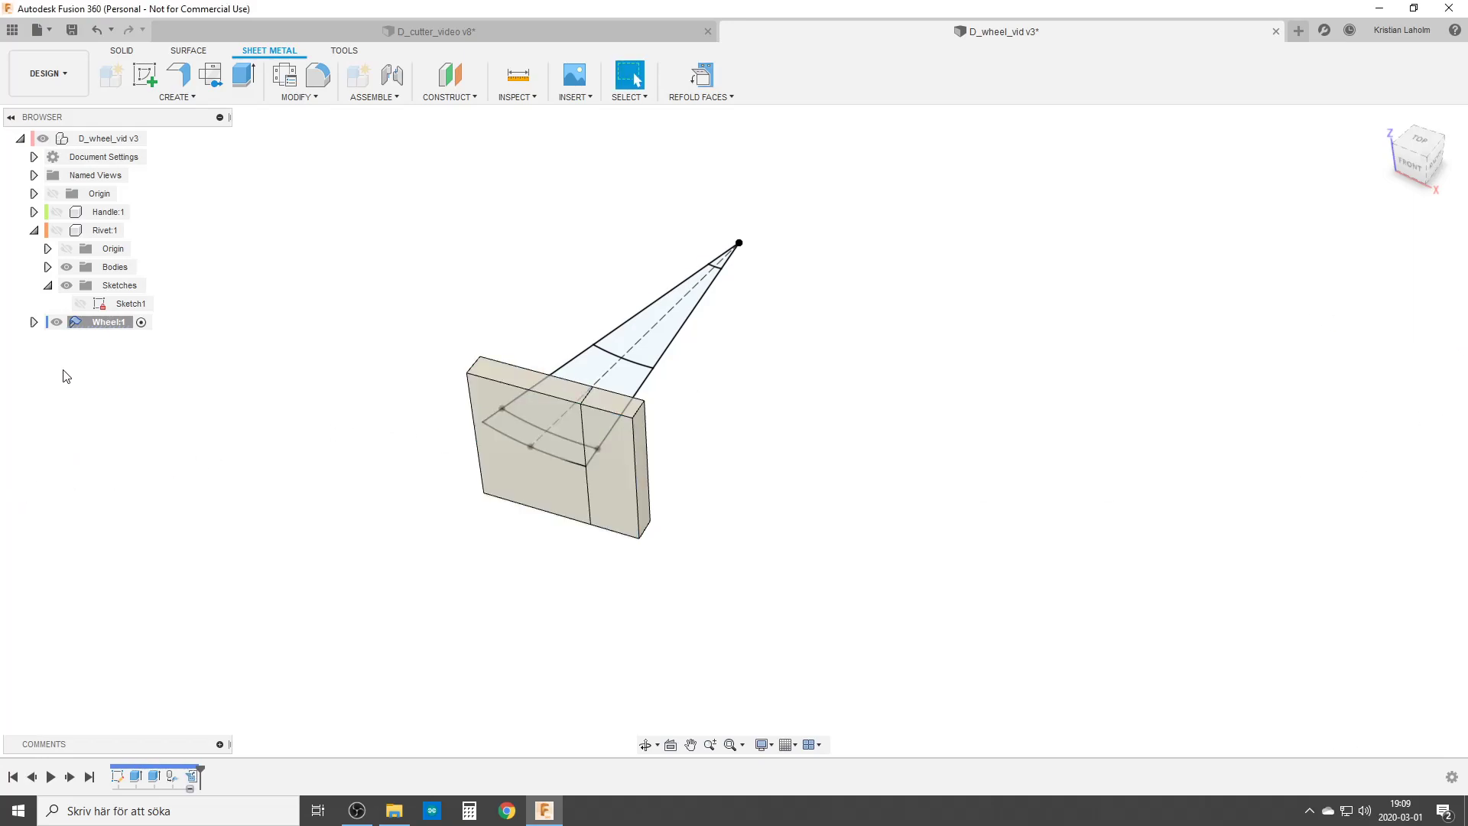
Collapse the Rivet component, expand the Wheel component and its sketches, and hide the Wheel's Sketch1.
{"action": "left_click", "coordinate": [34, 230]}
{"action": "left_click", "coordinate": [34, 248]}
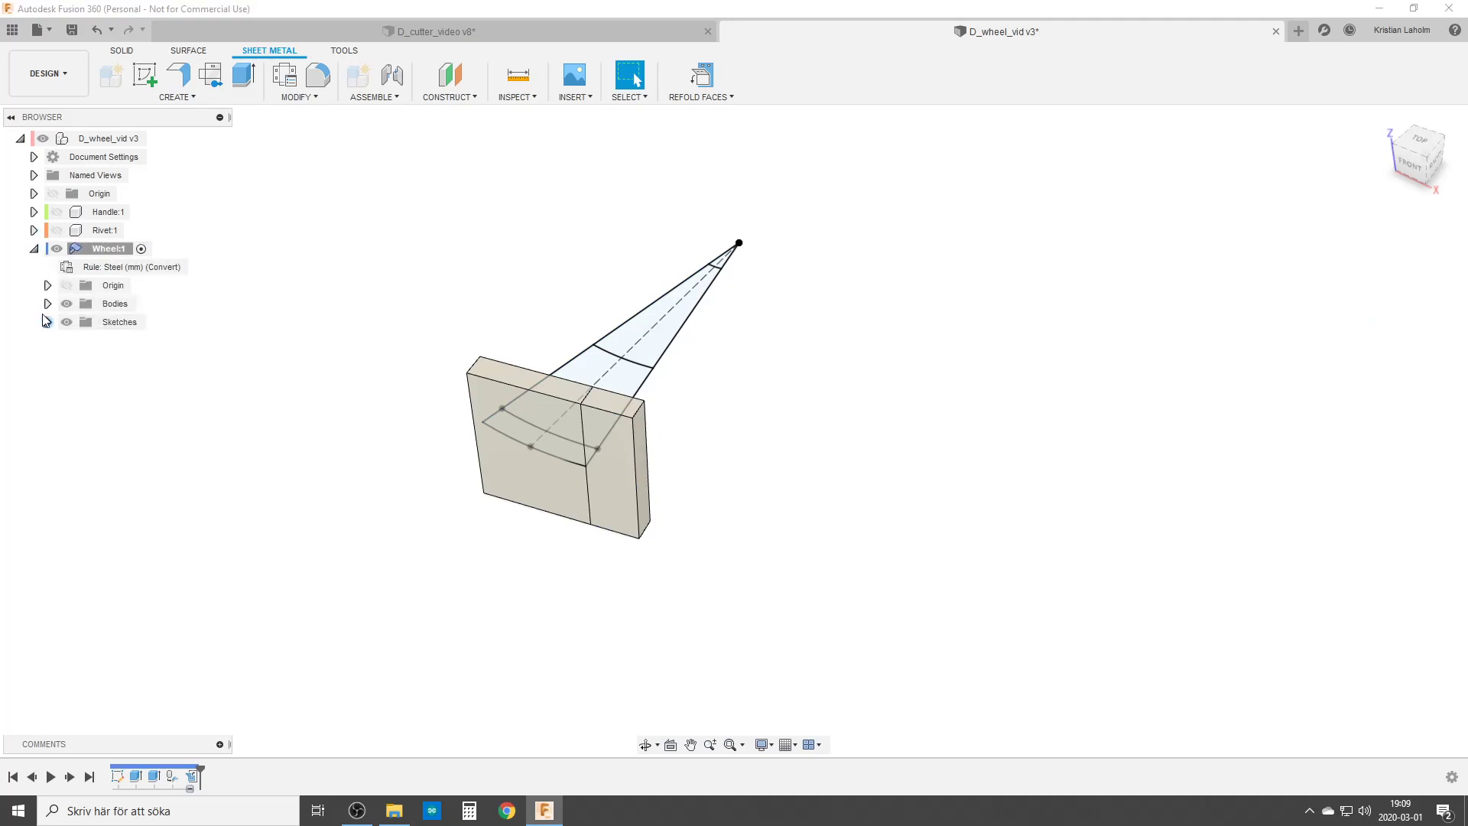
{"action": "left_click", "coordinate": [46, 323]}
{"action": "left_click", "coordinate": [80, 340]}
{"action": "key", "text": "f"}
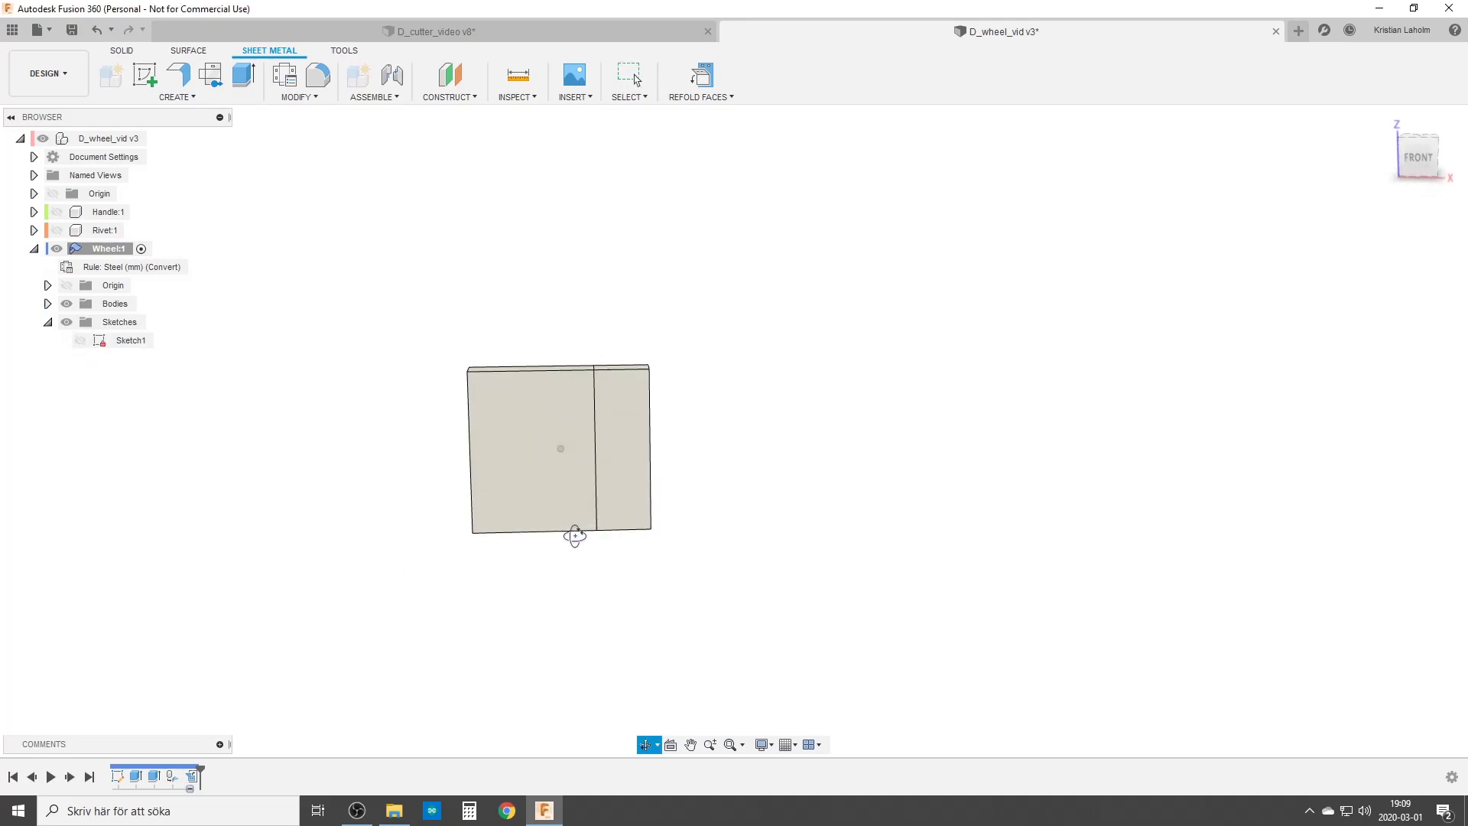
Start a sketch on the front face of the strip's unfolded section and project the face's two vertical edges into it.
{"action": "middle_click_drag", "start_coordinate": [555, 432], "coordinate": [517, 540], "text": "shift"}
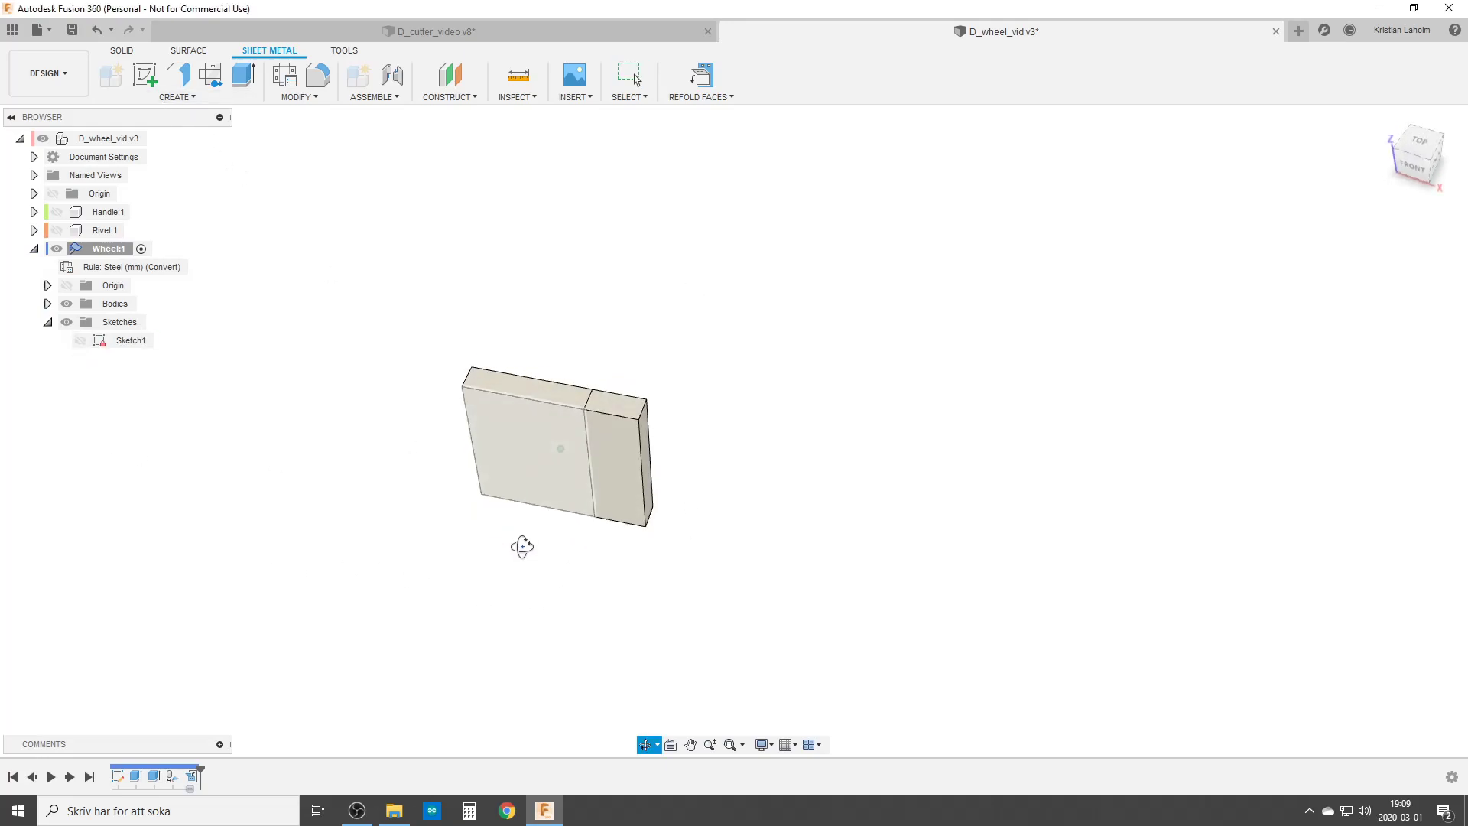
{"action": "key", "text": "f"}
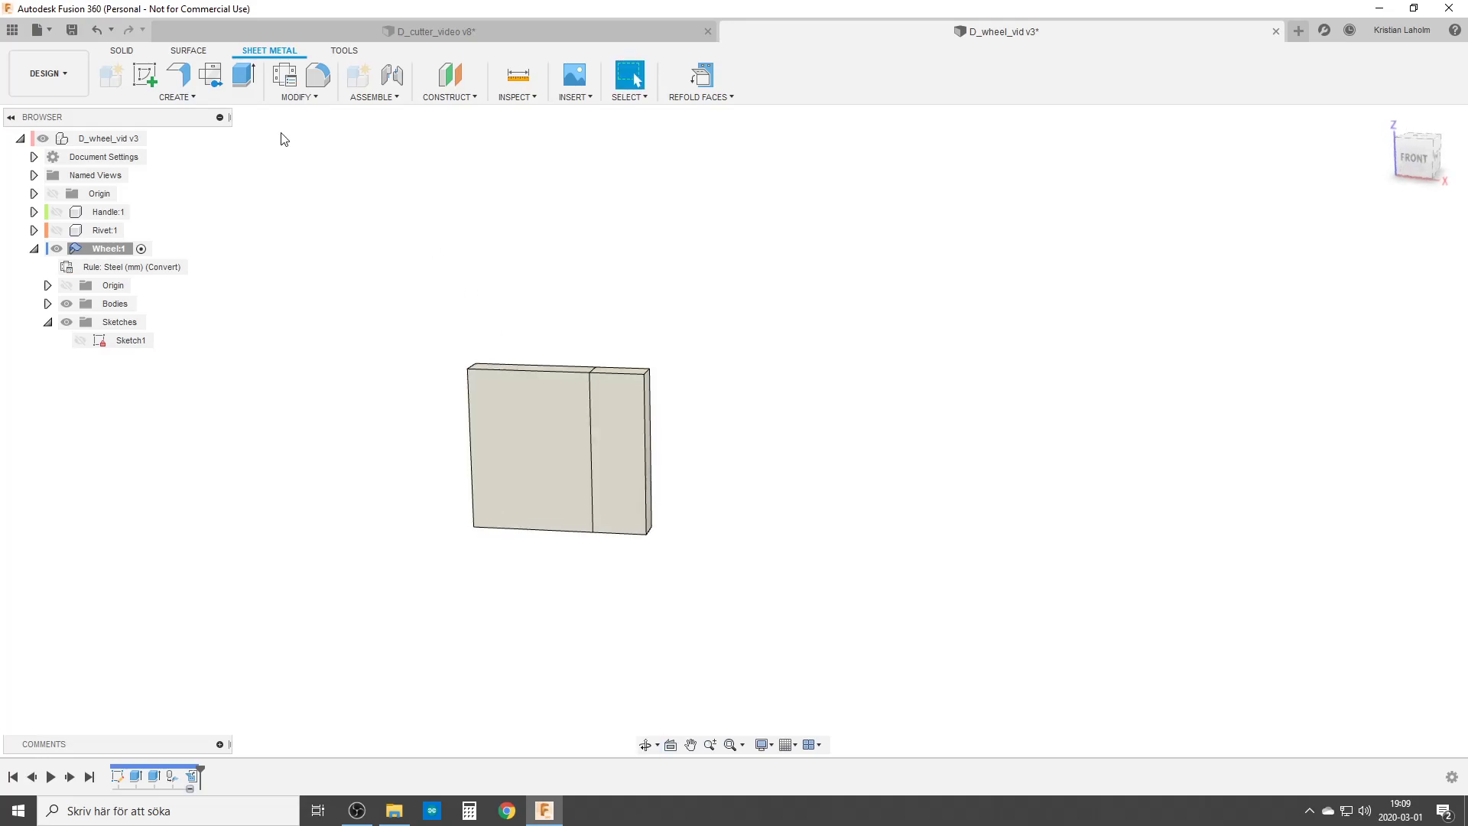
{"action": "left_click", "coordinate": [144, 74]}
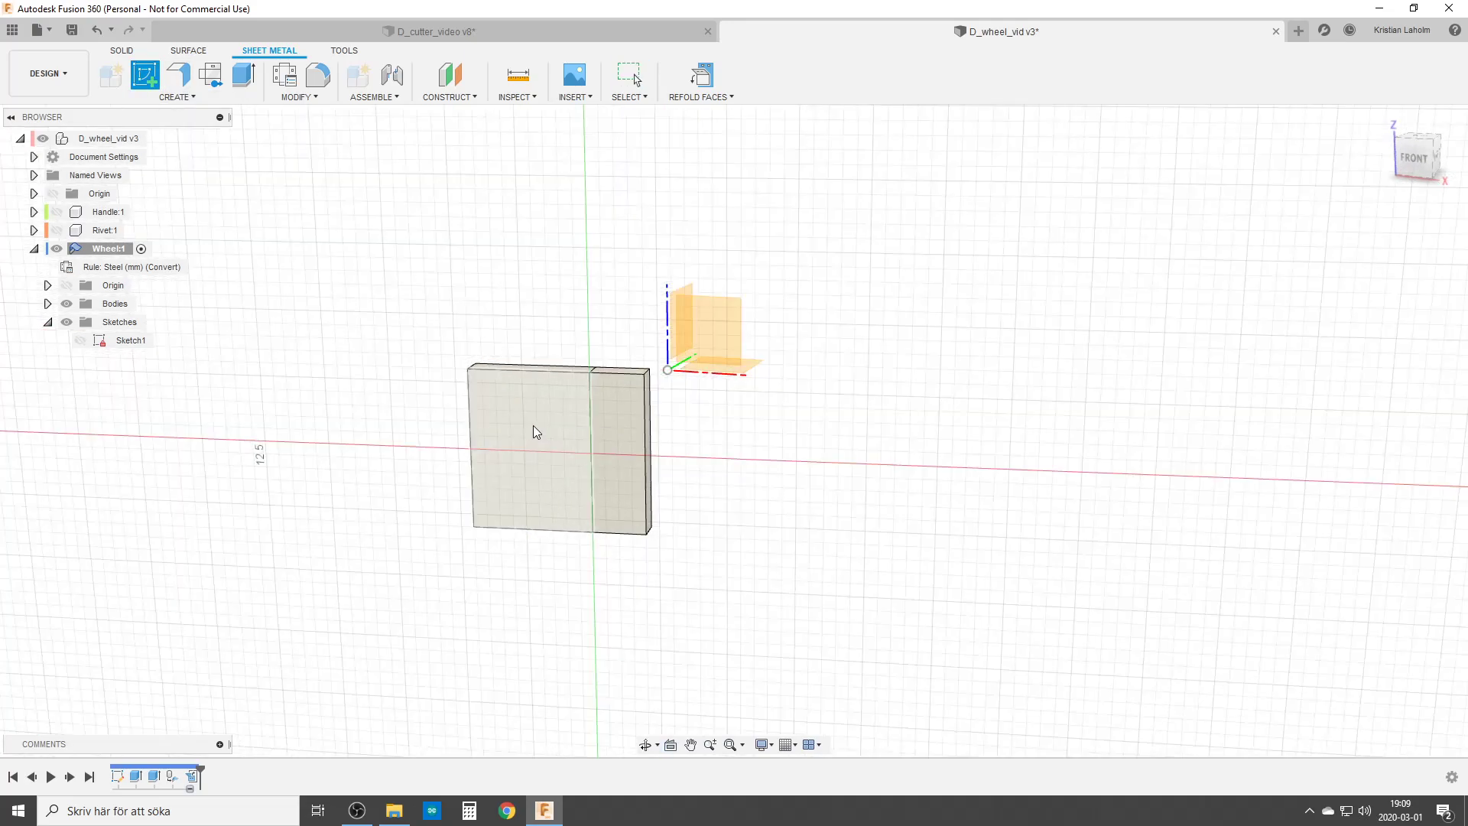
{"action": "left_click", "coordinate": [540, 429]}
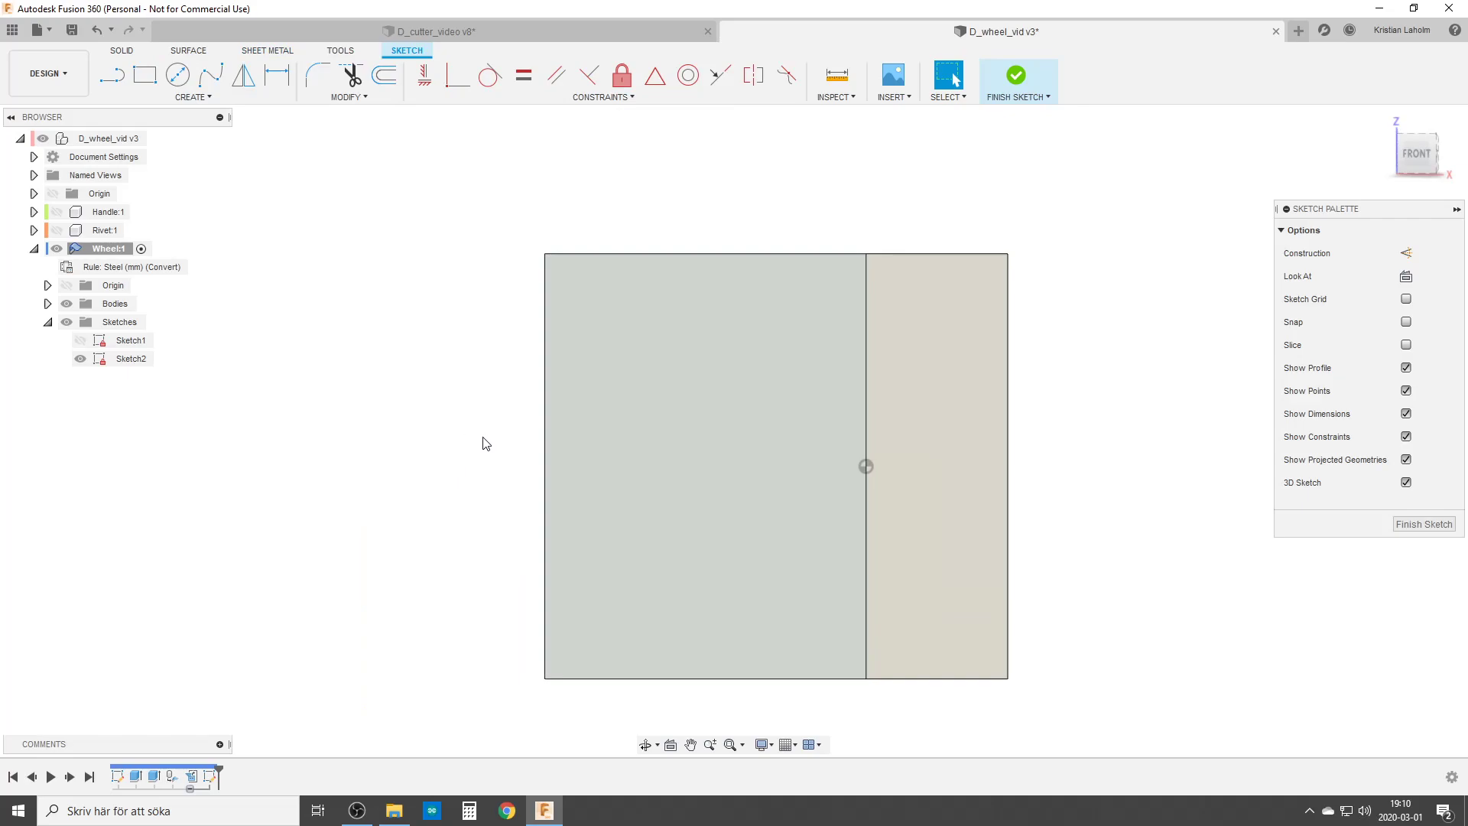
{"action": "type", "text": "s"}
{"action": "type", "text": "pro"}
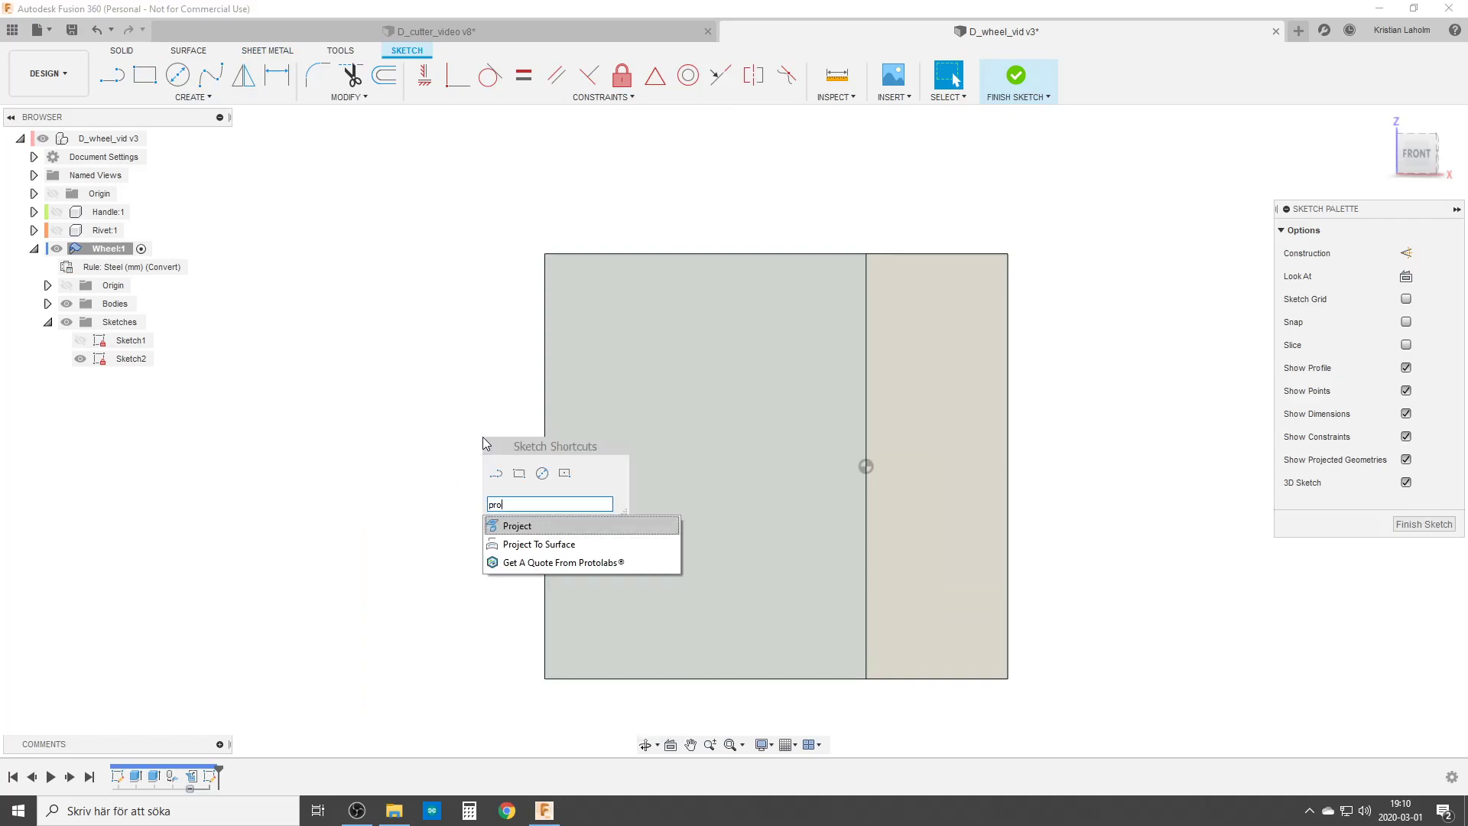
{"action": "left_click", "coordinate": [527, 528]}
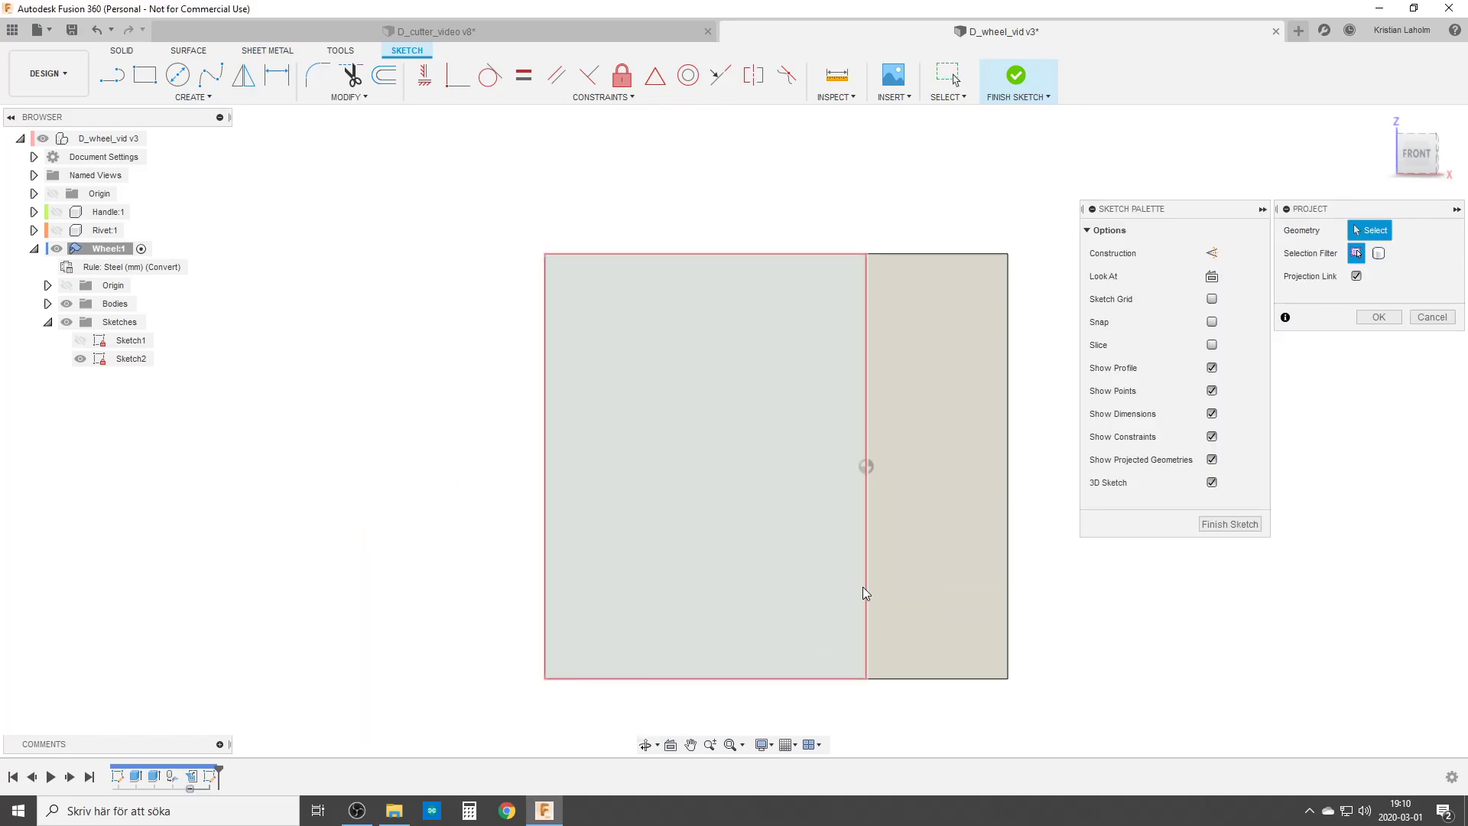
{"action": "left_click", "coordinate": [867, 526]}
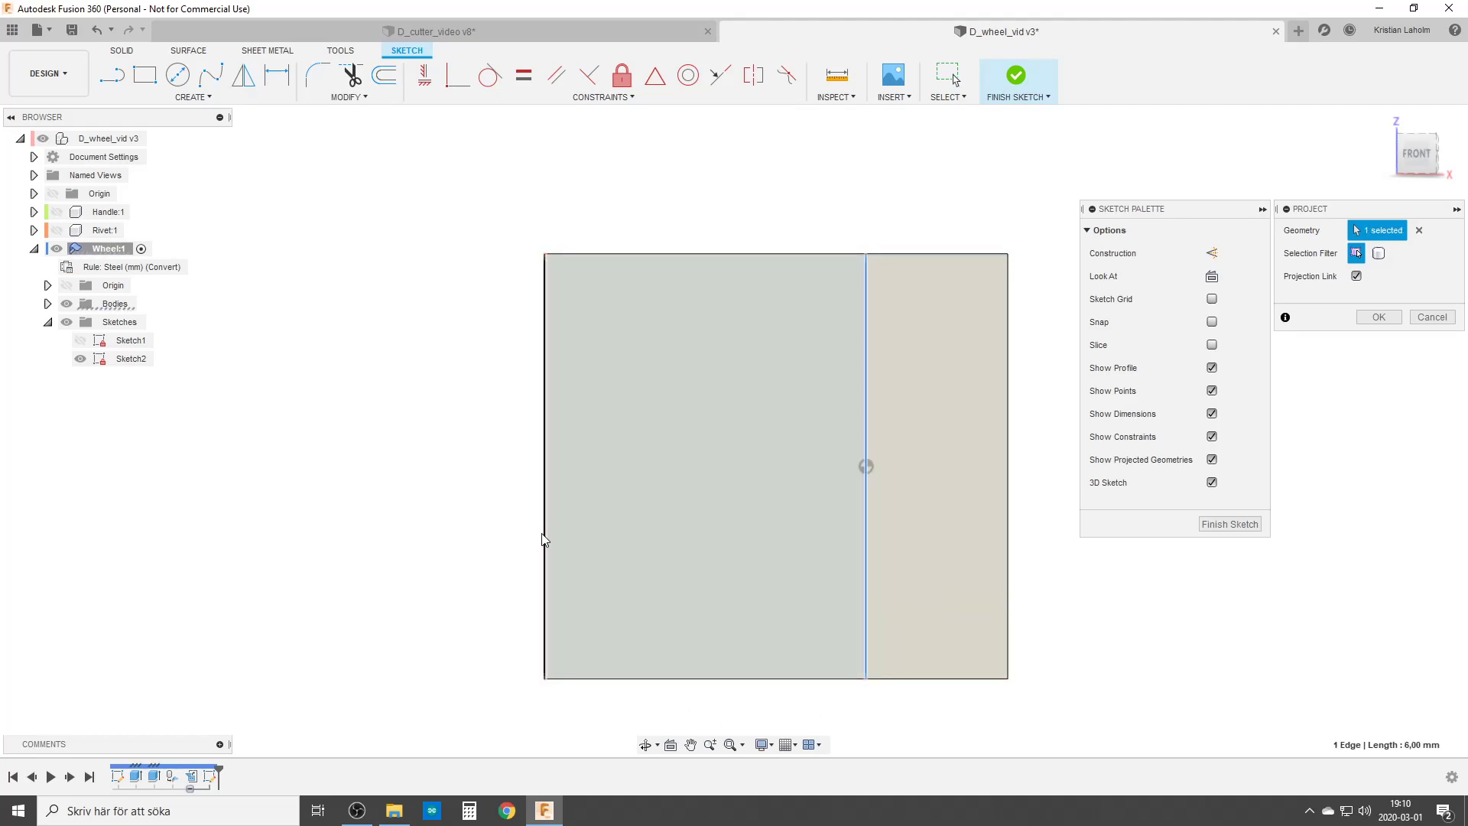
{"action": "left_click", "coordinate": [546, 515]}
{"action": "left_click", "coordinate": [1378, 316]}
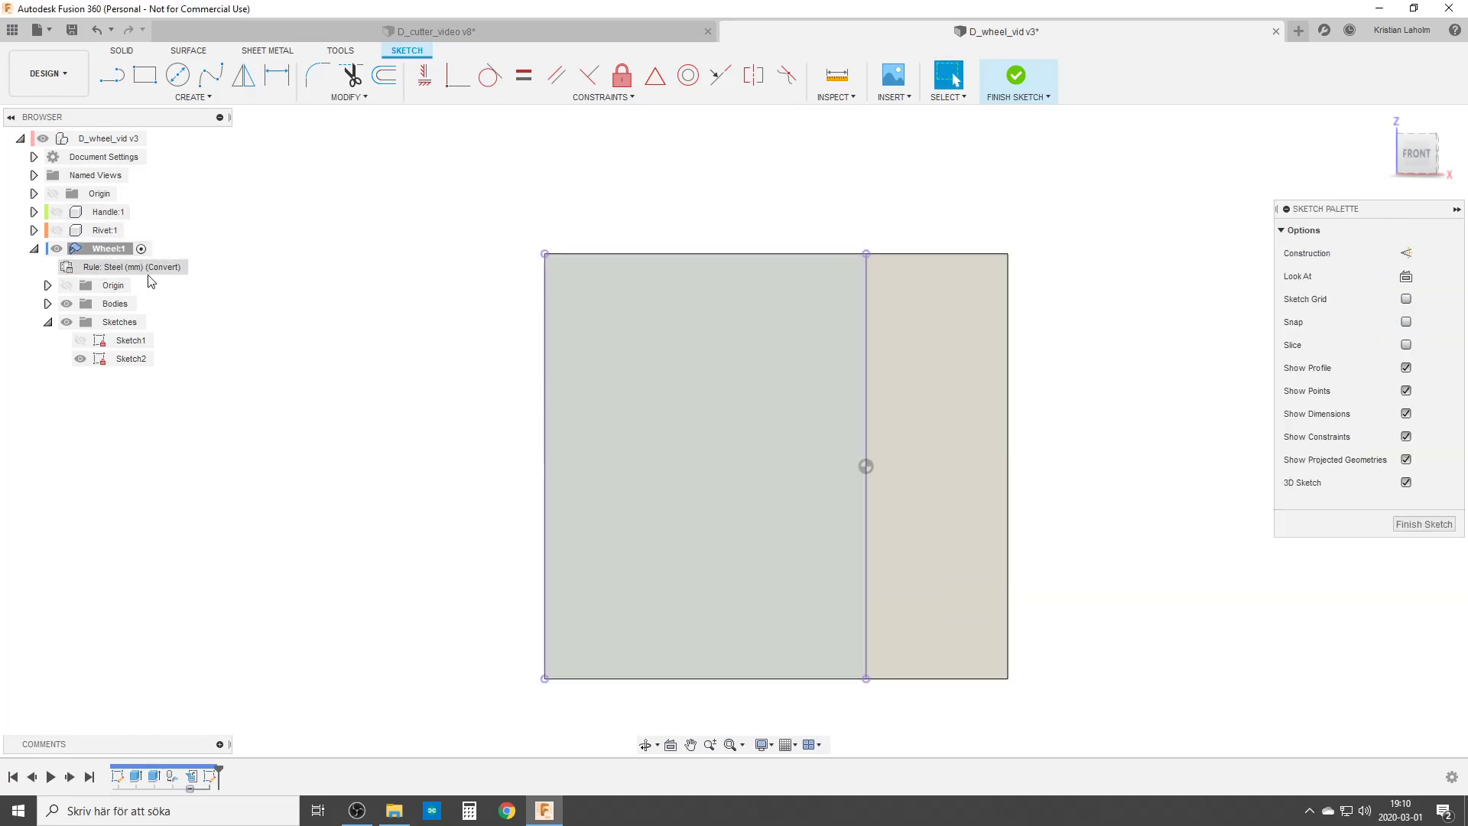
Hide the Wheel's Body1 and sketch a construction rectangle about 3.4 mm wide and 1.85 mm high beside the projected edges.
{"action": "left_click", "coordinate": [47, 303]}
{"action": "left_click", "coordinate": [79, 322]}
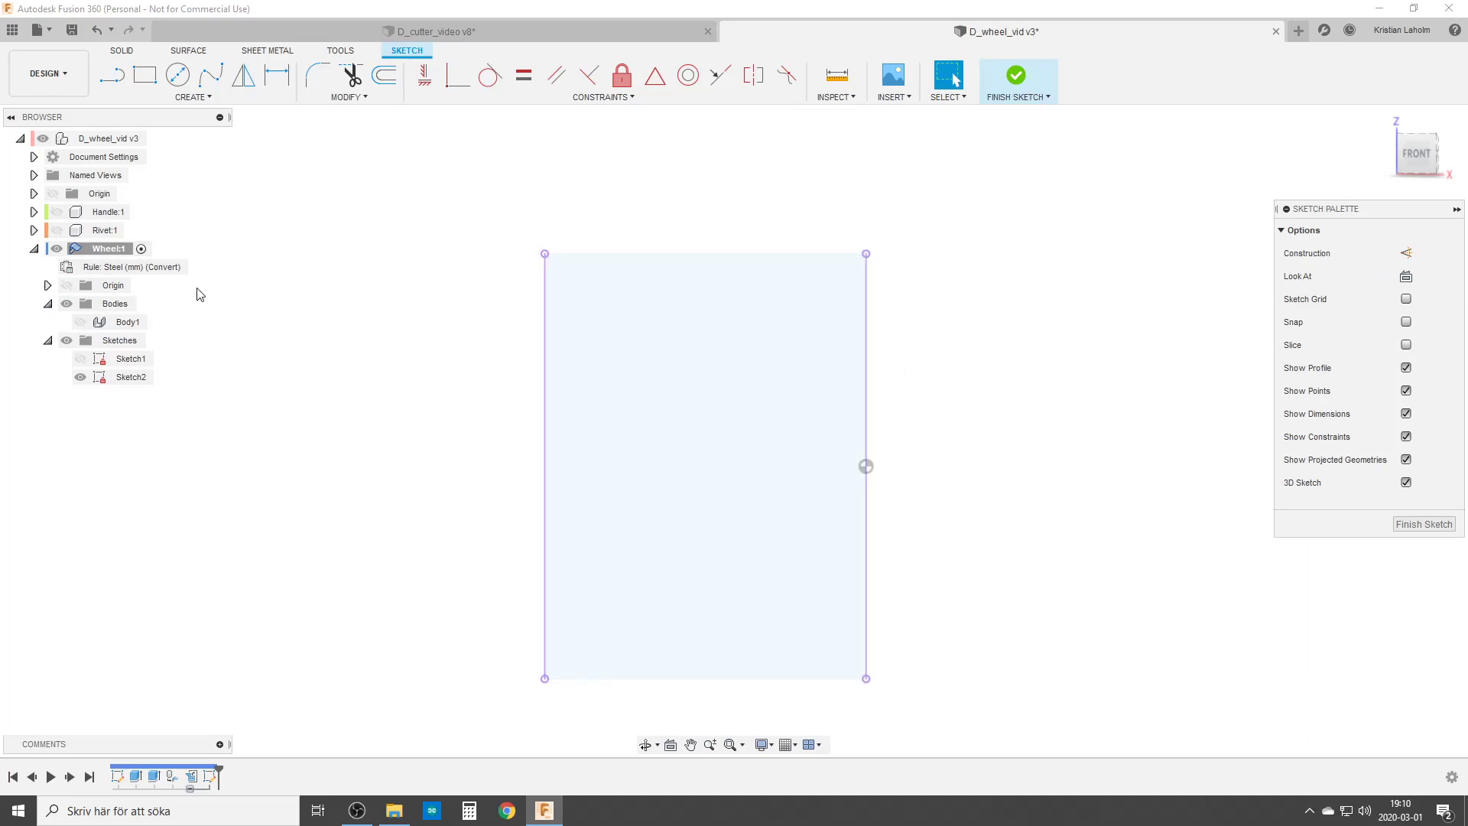
{"action": "left_click", "coordinate": [152, 86]}
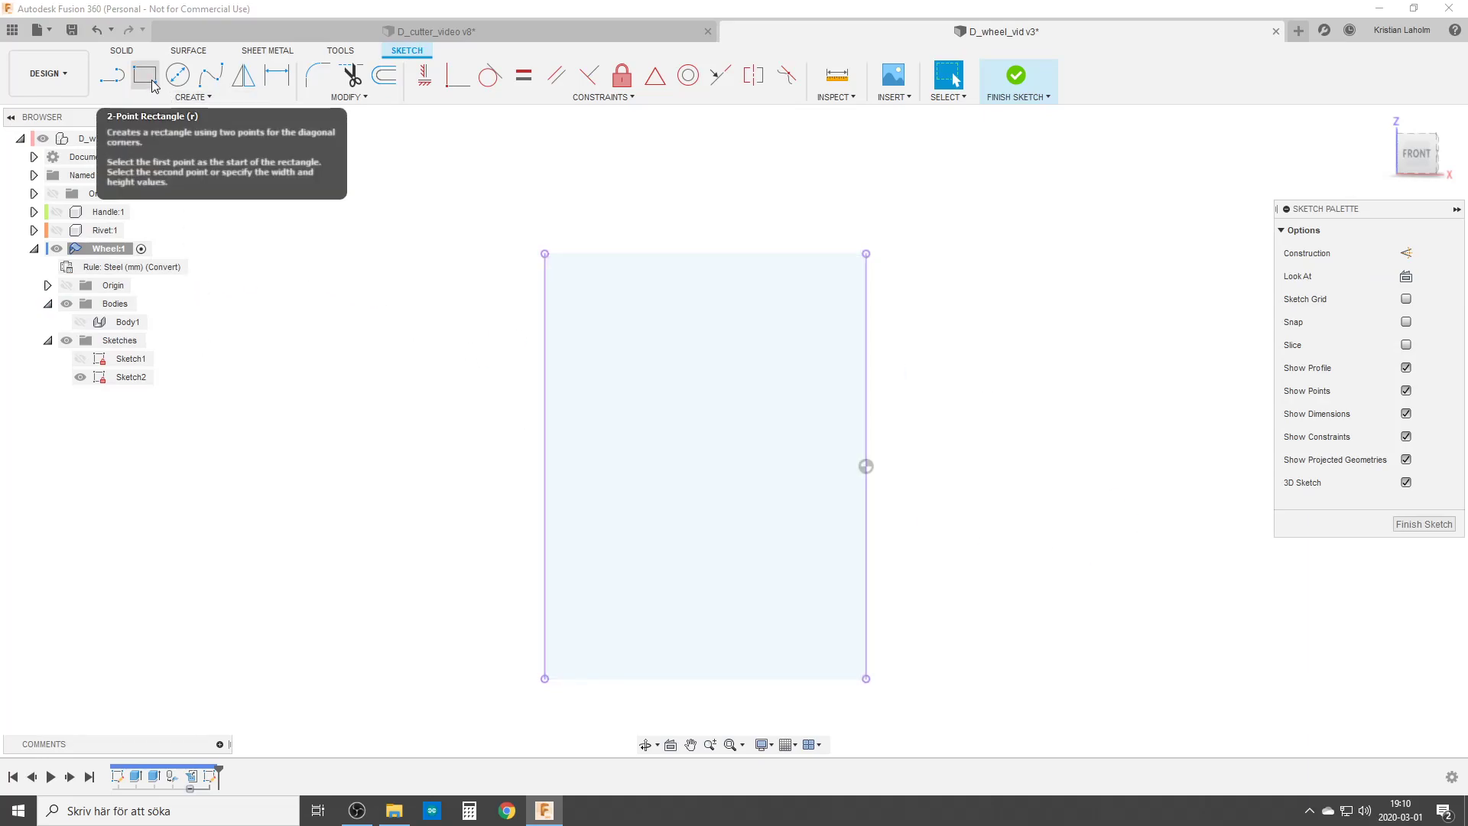
{"action": "middle_click_drag", "start_coordinate": [1047, 450], "coordinate": [839, 314]}
{"action": "left_click", "coordinate": [815, 279]}
{"action": "left_click", "coordinate": [1053, 410]}
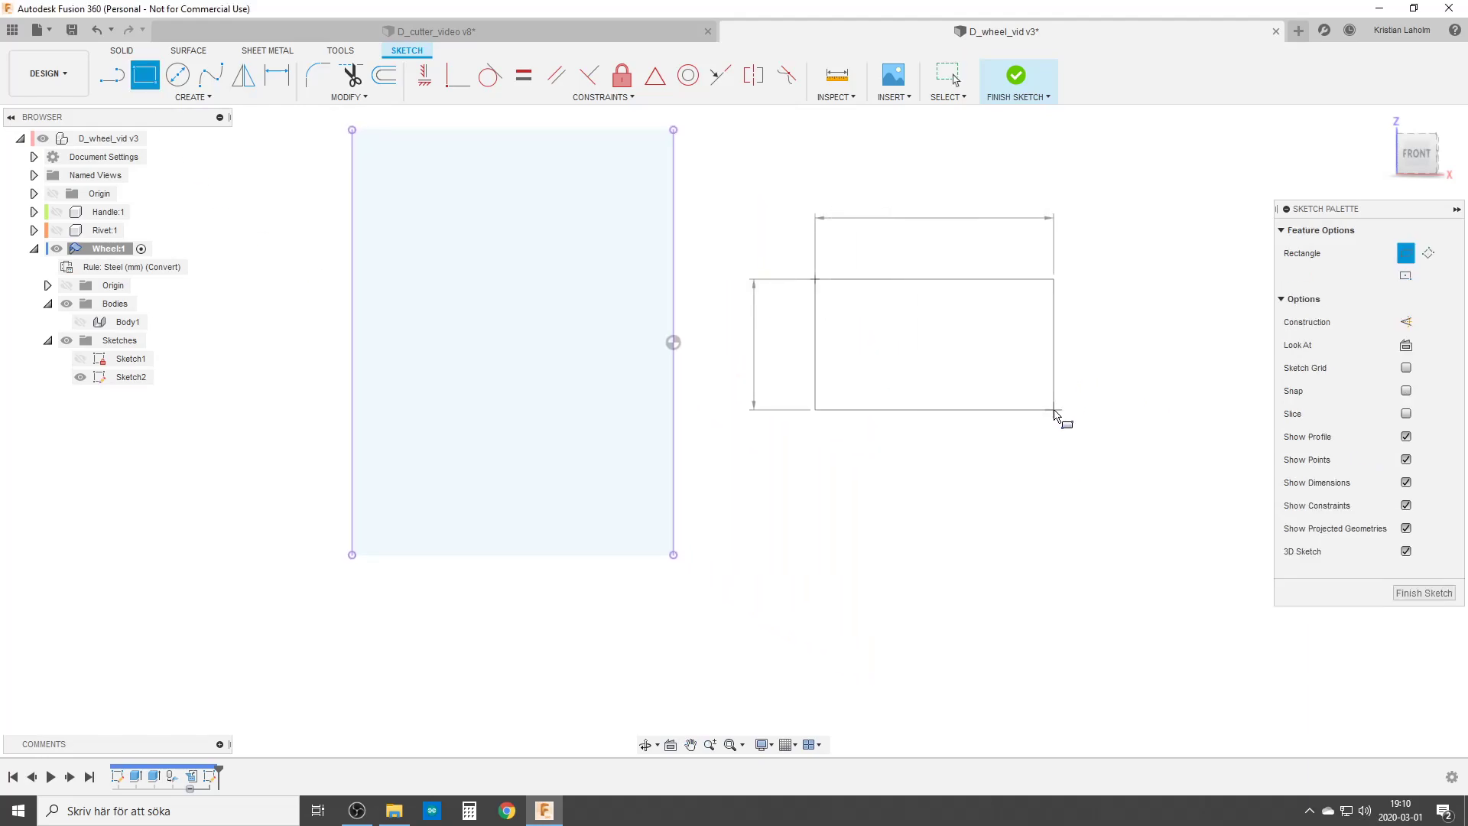
{"action": "key", "text": "Escape"}
{"action": "left_click", "coordinate": [854, 300]}
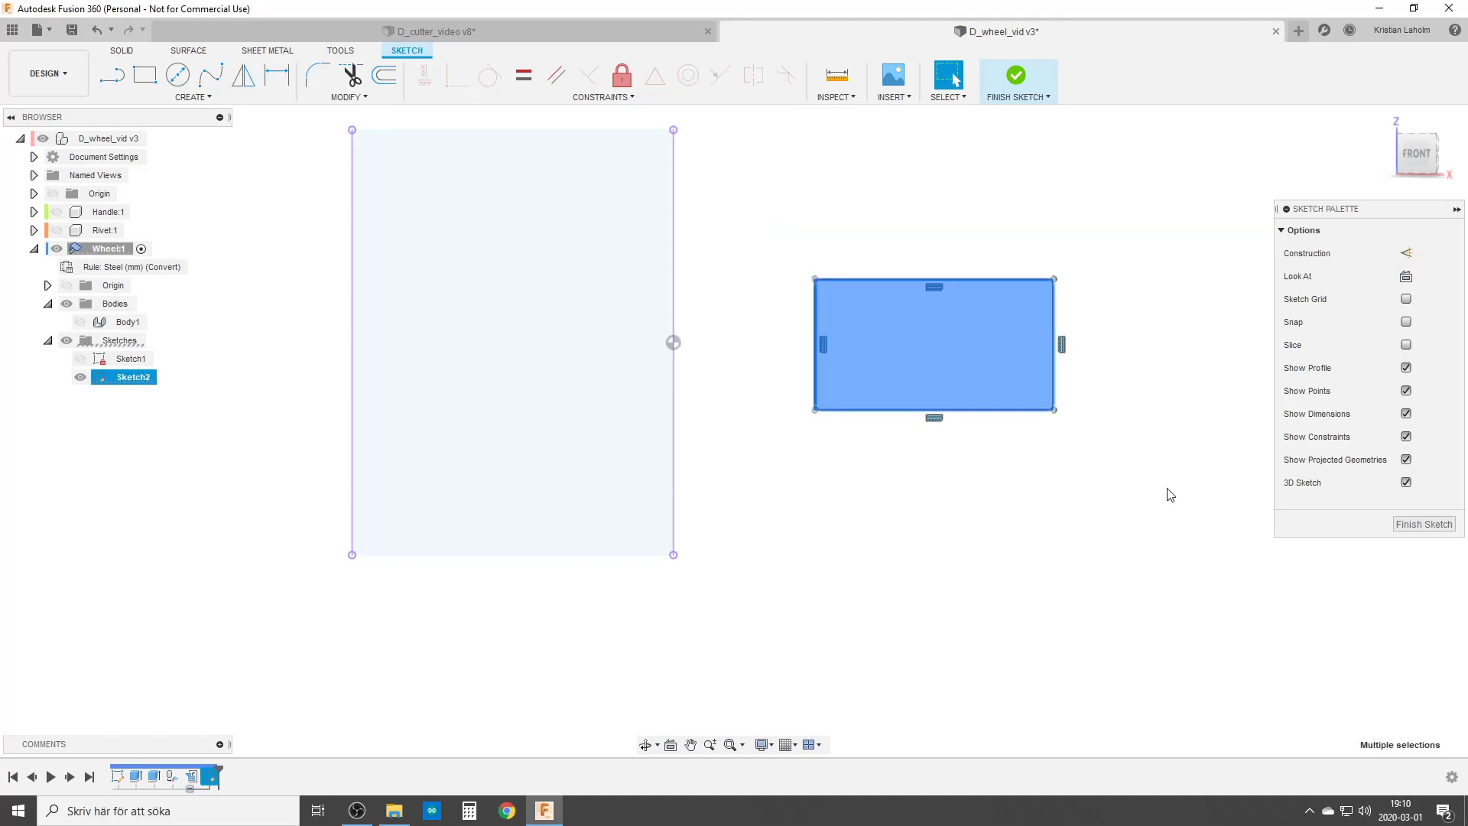
{"action": "key", "text": "x"}
{"action": "key", "text": "Escape"}
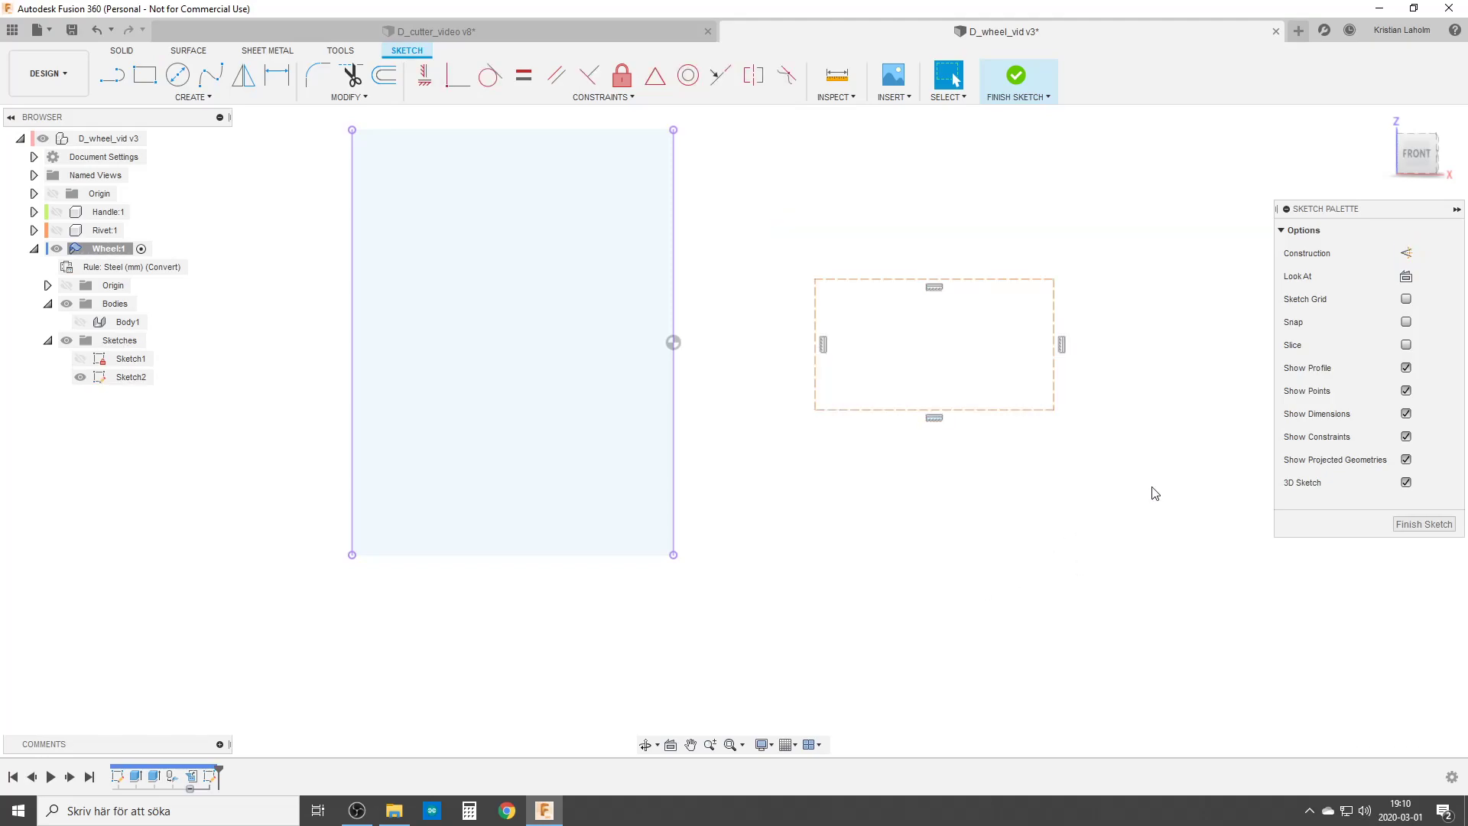
Dimension the construction rectangle's height as 1.5 mm.
{"action": "key", "text": "d"}
{"action": "left_click", "coordinate": [1057, 344]}
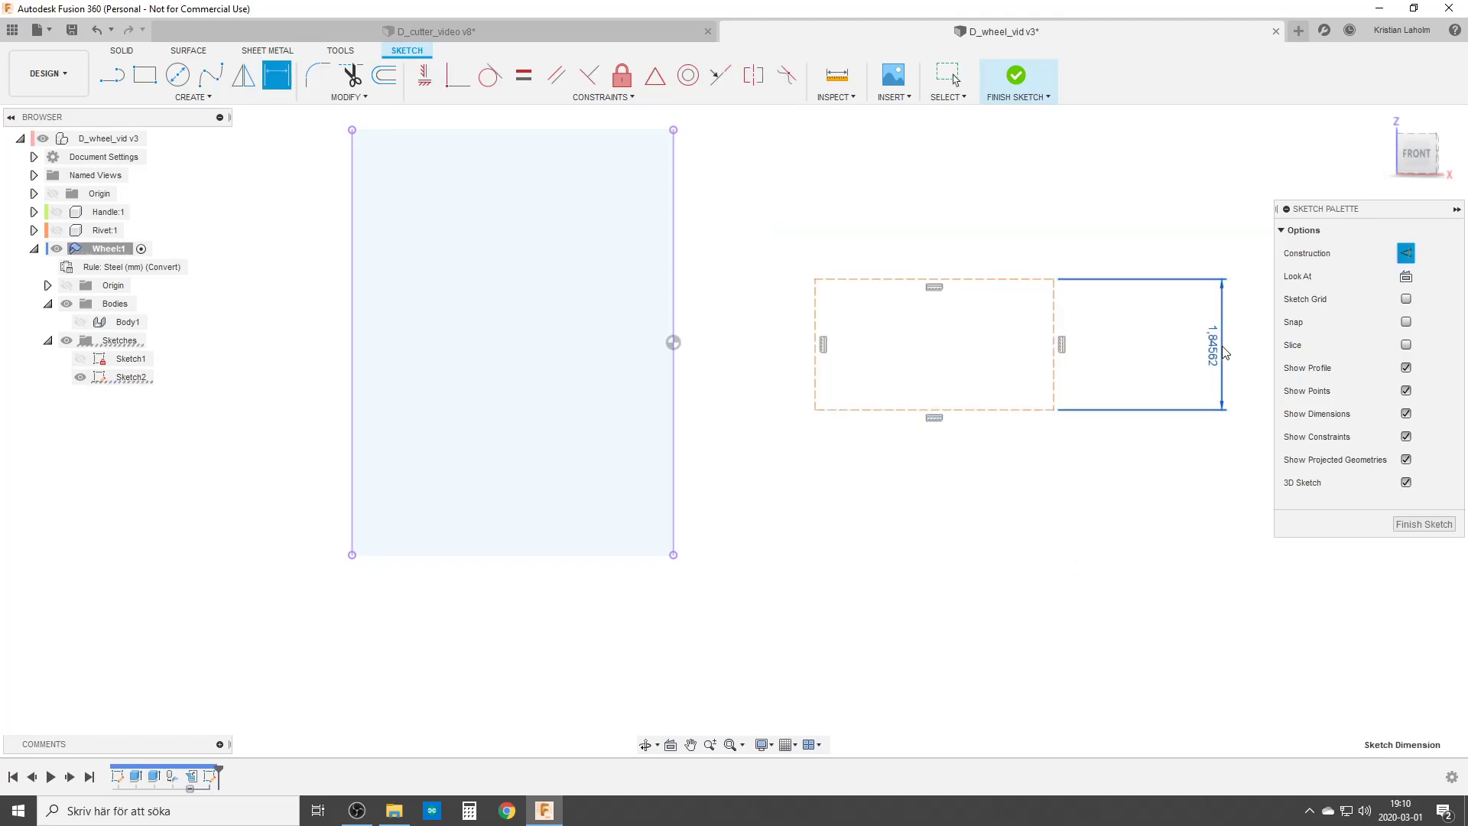
{"action": "left_click", "coordinate": [1221, 367]}
{"action": "type", "text": "1,5"}
{"action": "key", "text": "Return"}
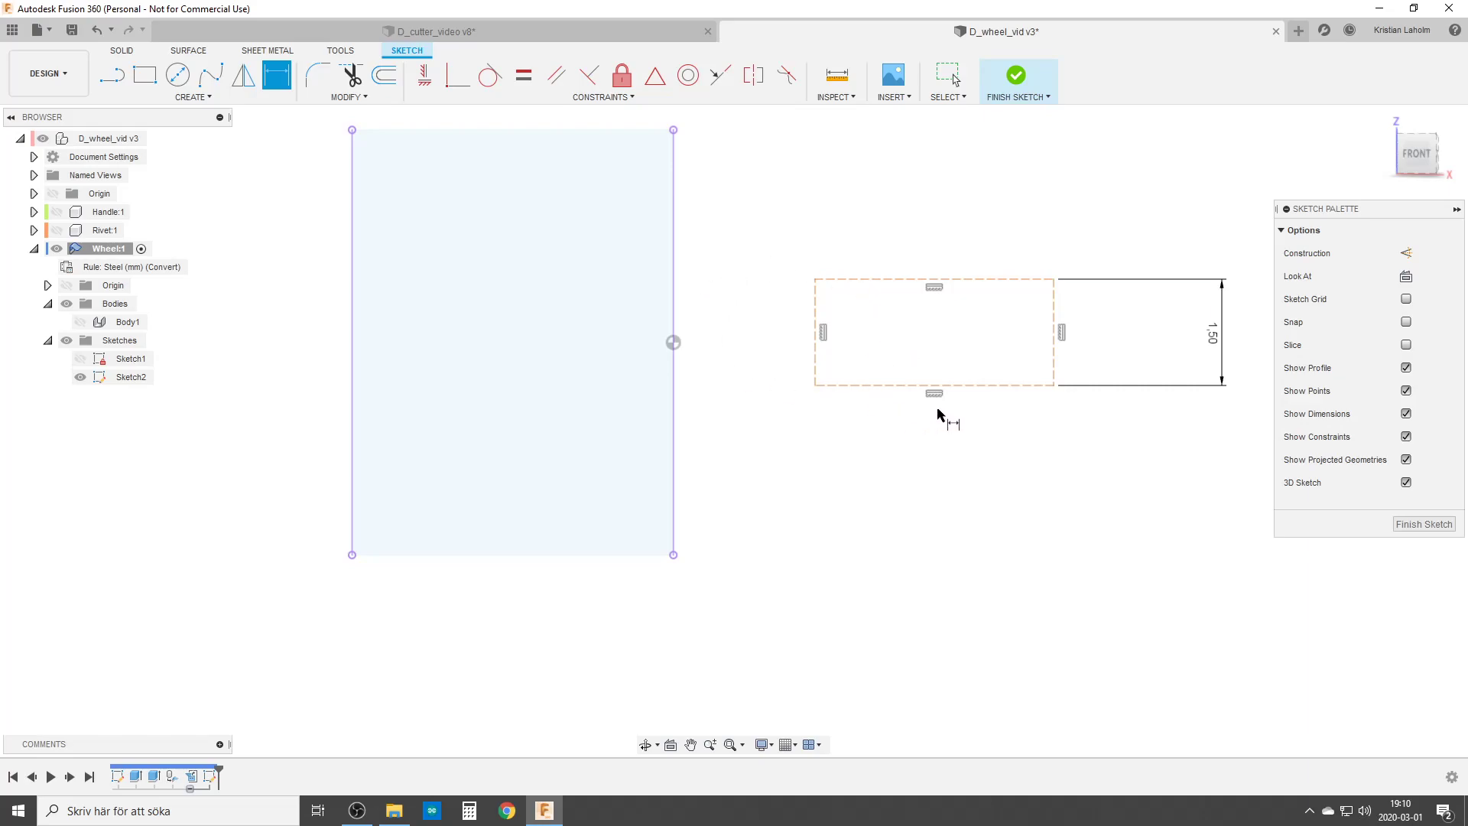
Draw construction lines through the rectangle: a vertical one between the horizontal sides' midpoints, and two horizontal halves joining its midpoint to the vertical sides' midpoints.
{"action": "middle_click_drag", "start_coordinate": [819, 428], "coordinate": [878, 563]}
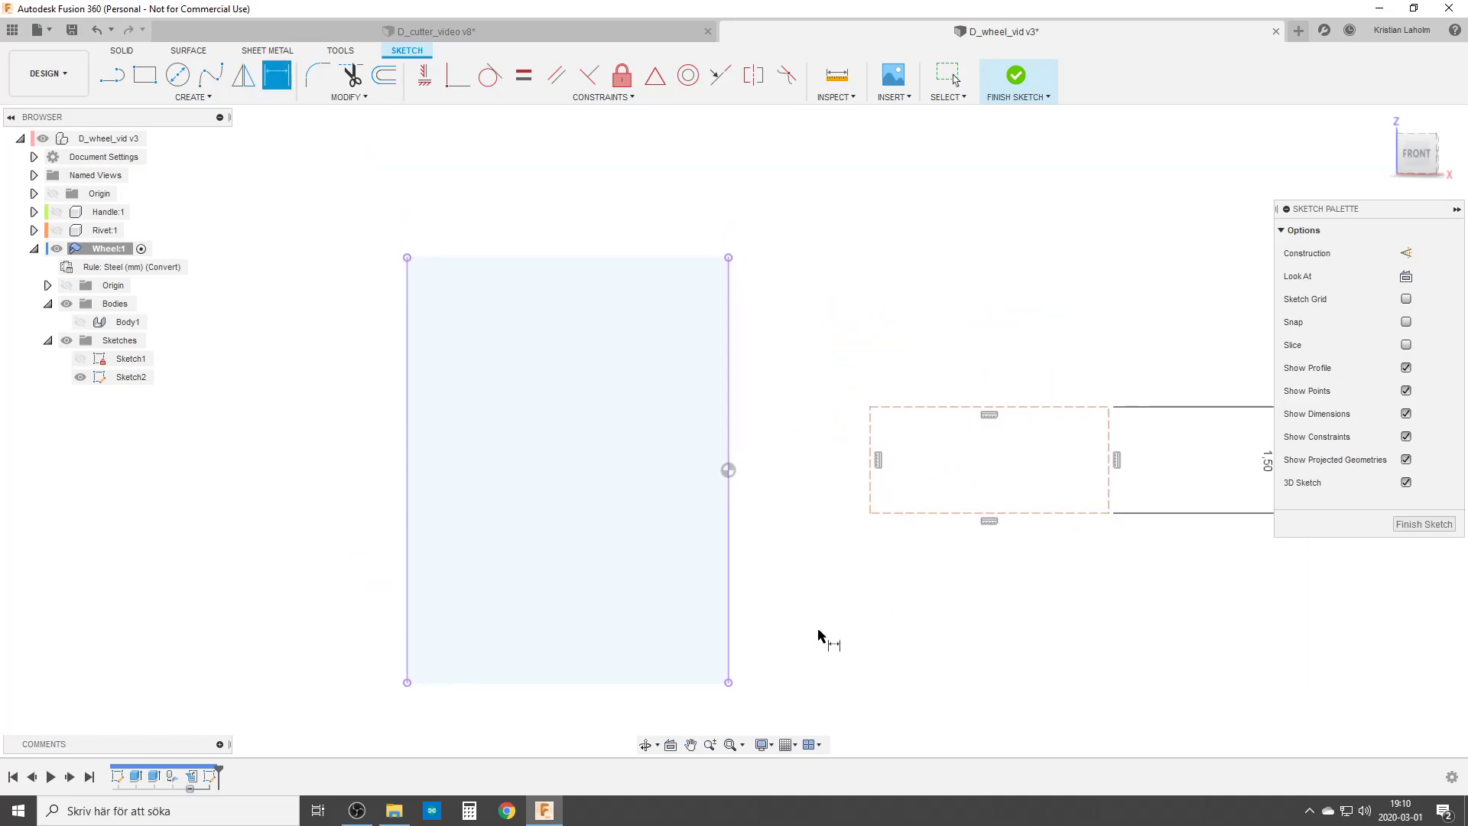
{"action": "key", "text": "l"}
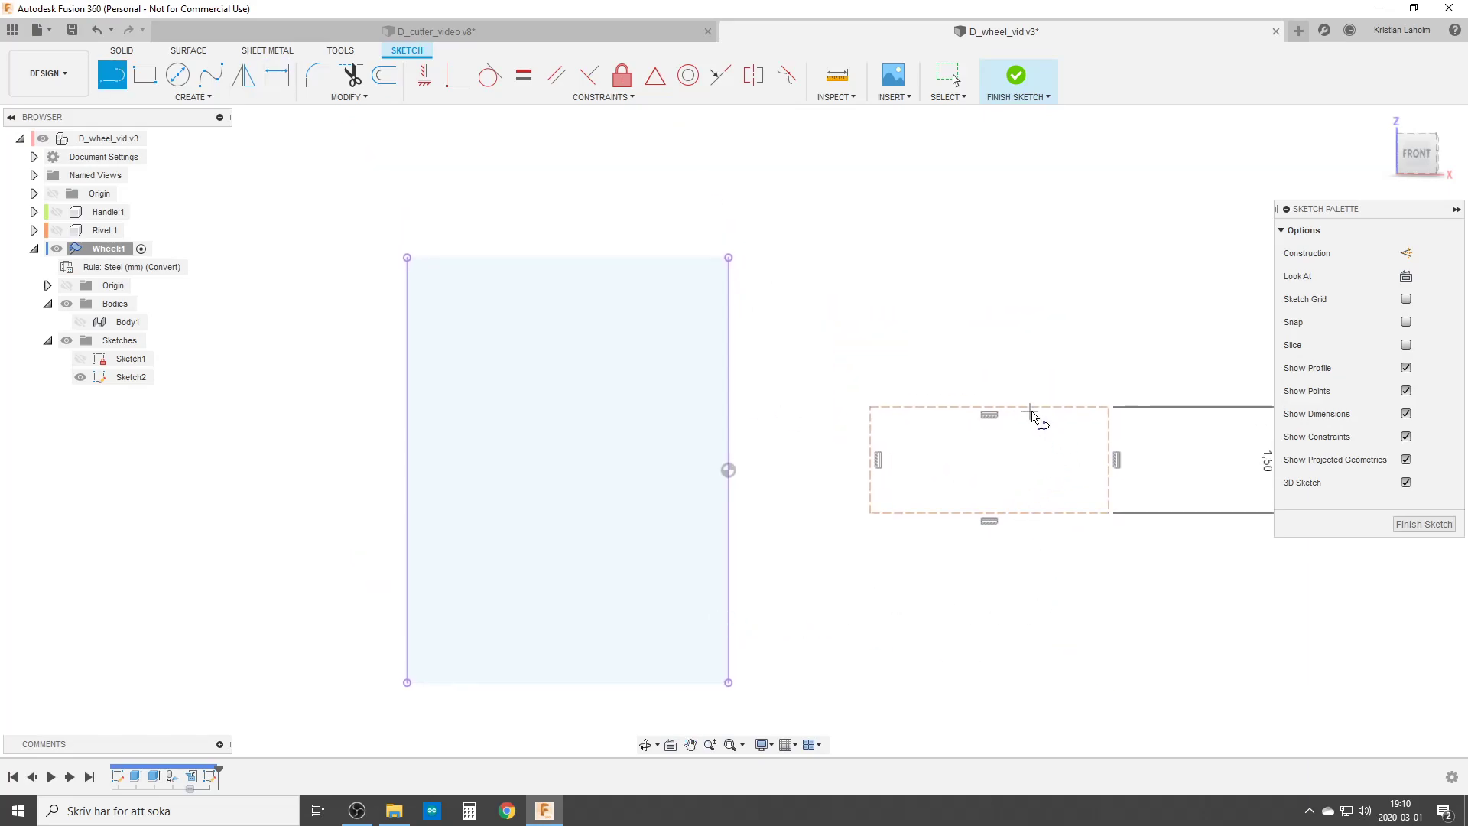
{"action": "left_click", "coordinate": [1406, 252]}
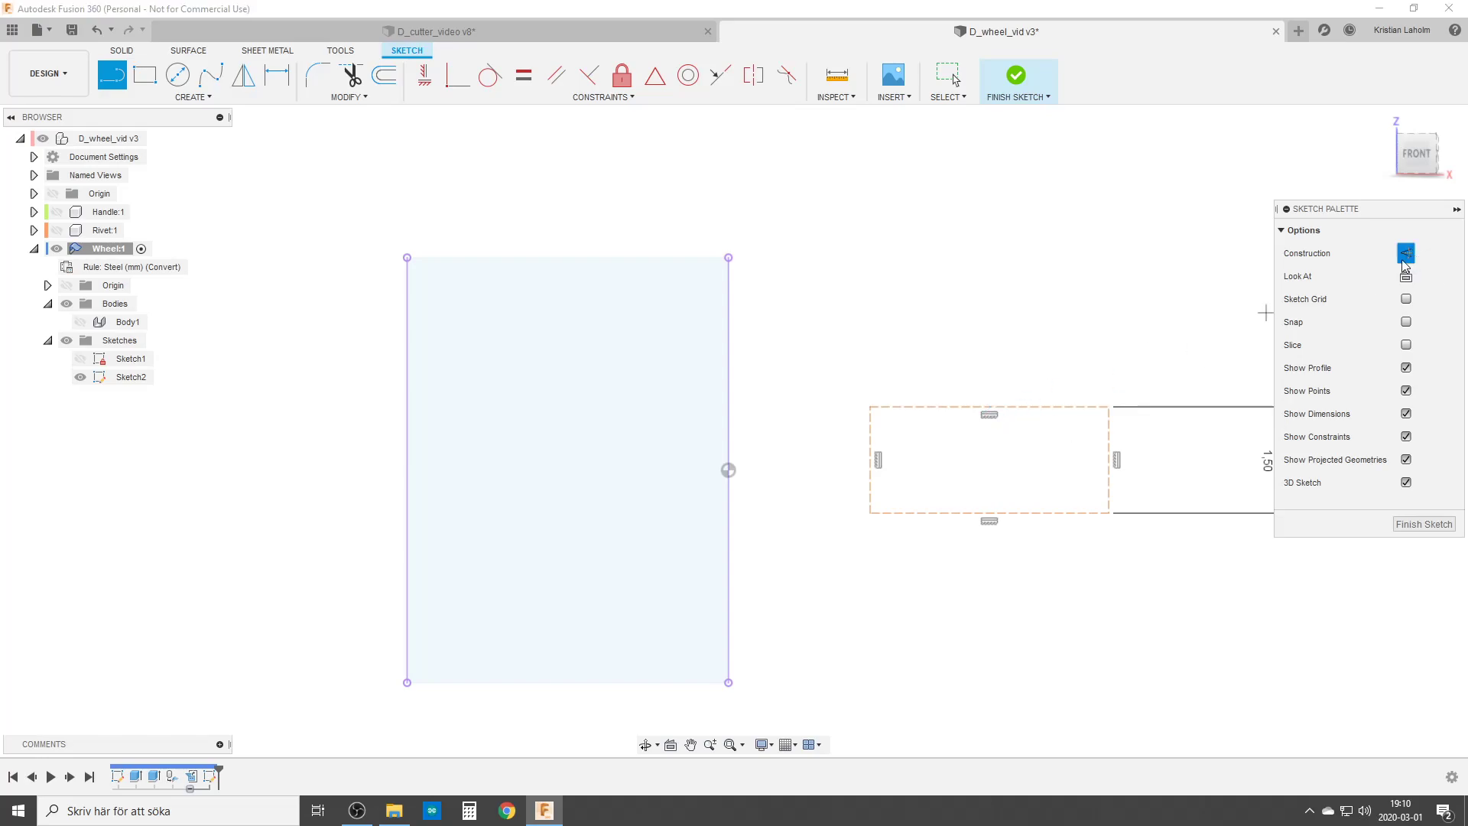
{"action": "left_click", "coordinate": [990, 408]}
{"action": "left_click", "coordinate": [989, 512]}
{"action": "left_click", "coordinate": [989, 459]}
{"action": "left_click", "coordinate": [871, 461]}
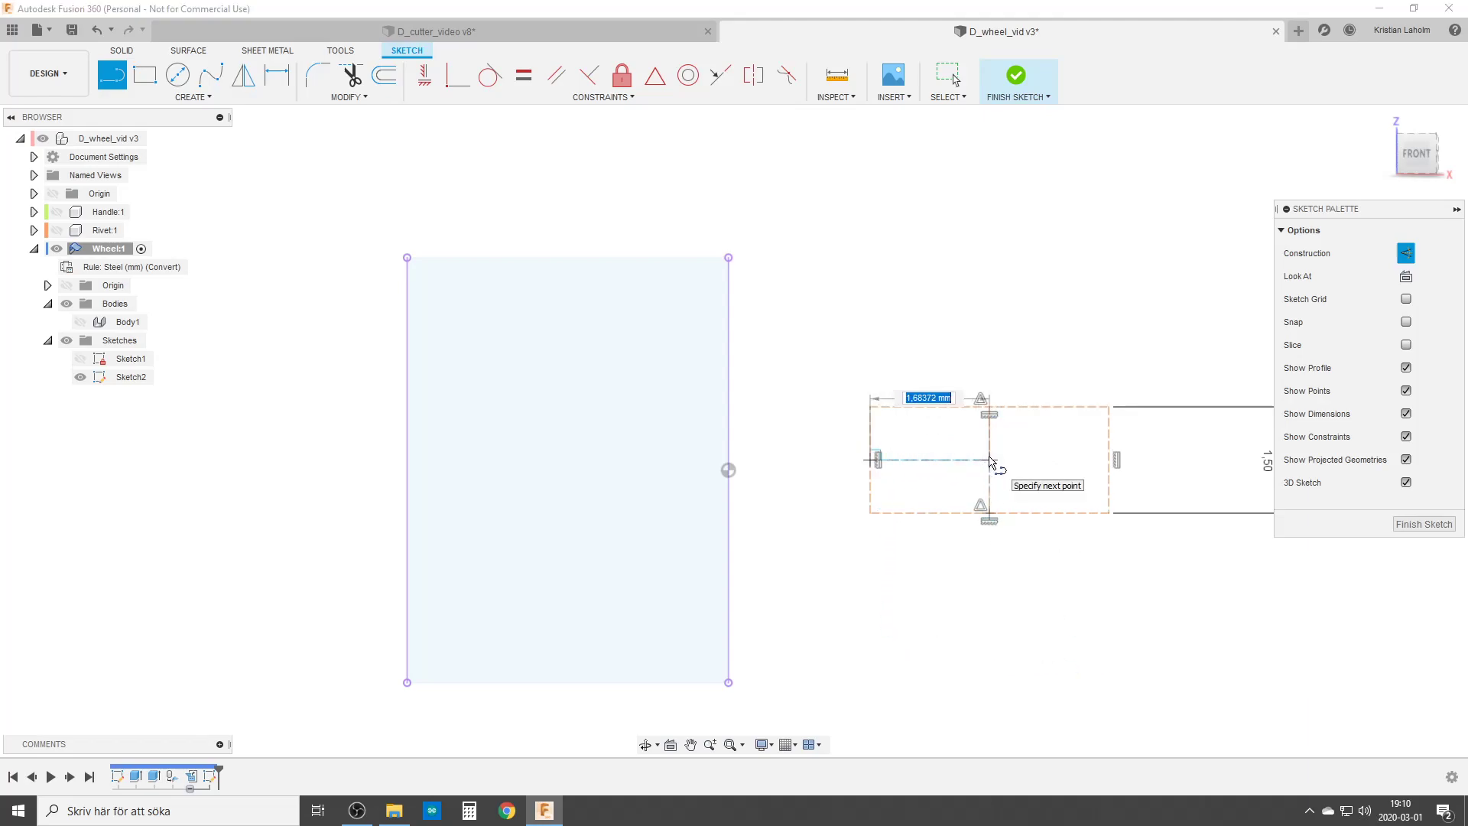
{"action": "double_click", "coordinate": [989, 460]}
{"action": "left_click", "coordinate": [990, 460]}
{"action": "double_click", "coordinate": [1108, 461]}
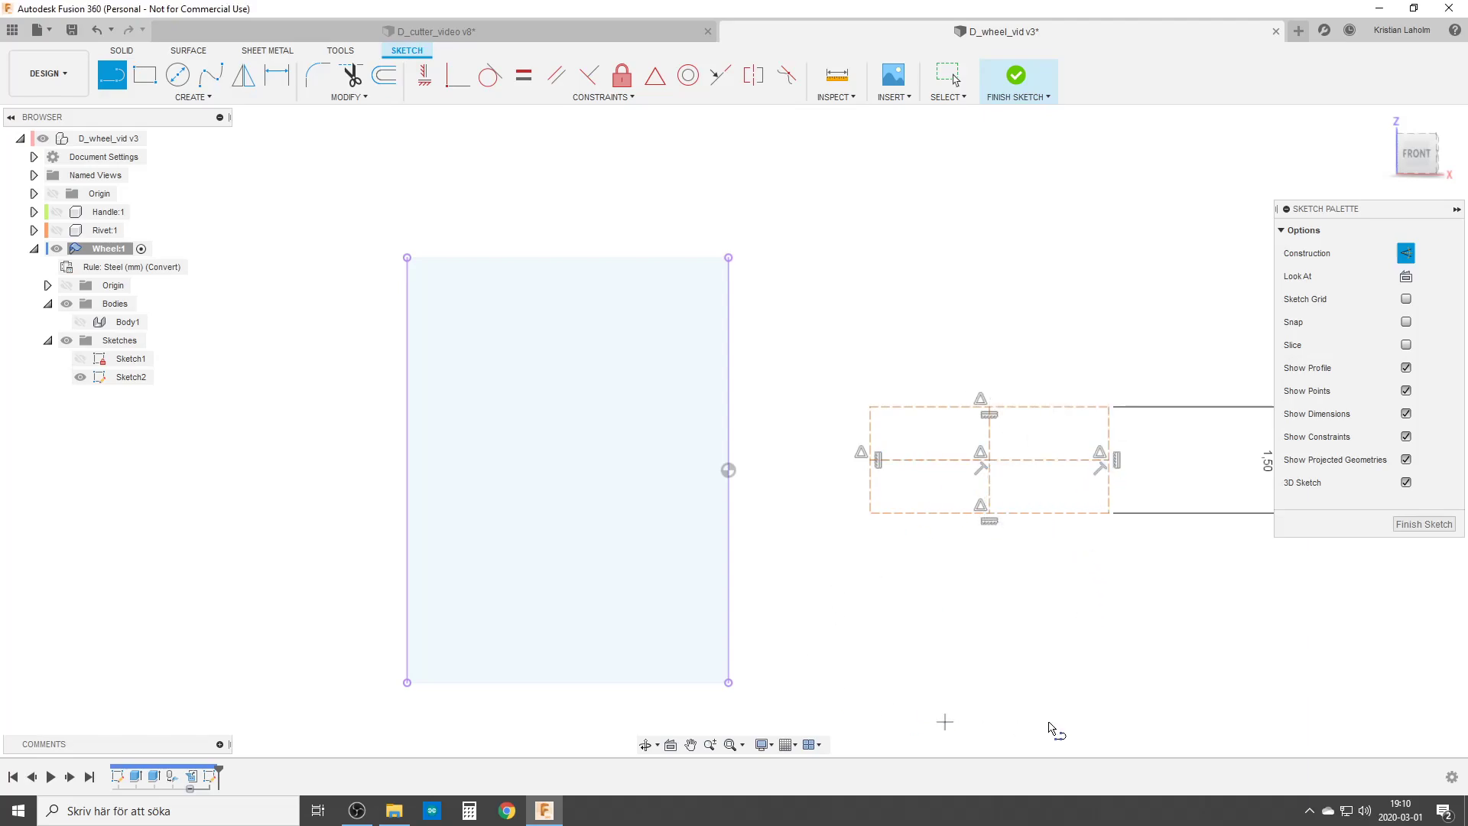
{"action": "key", "text": "Escape"}
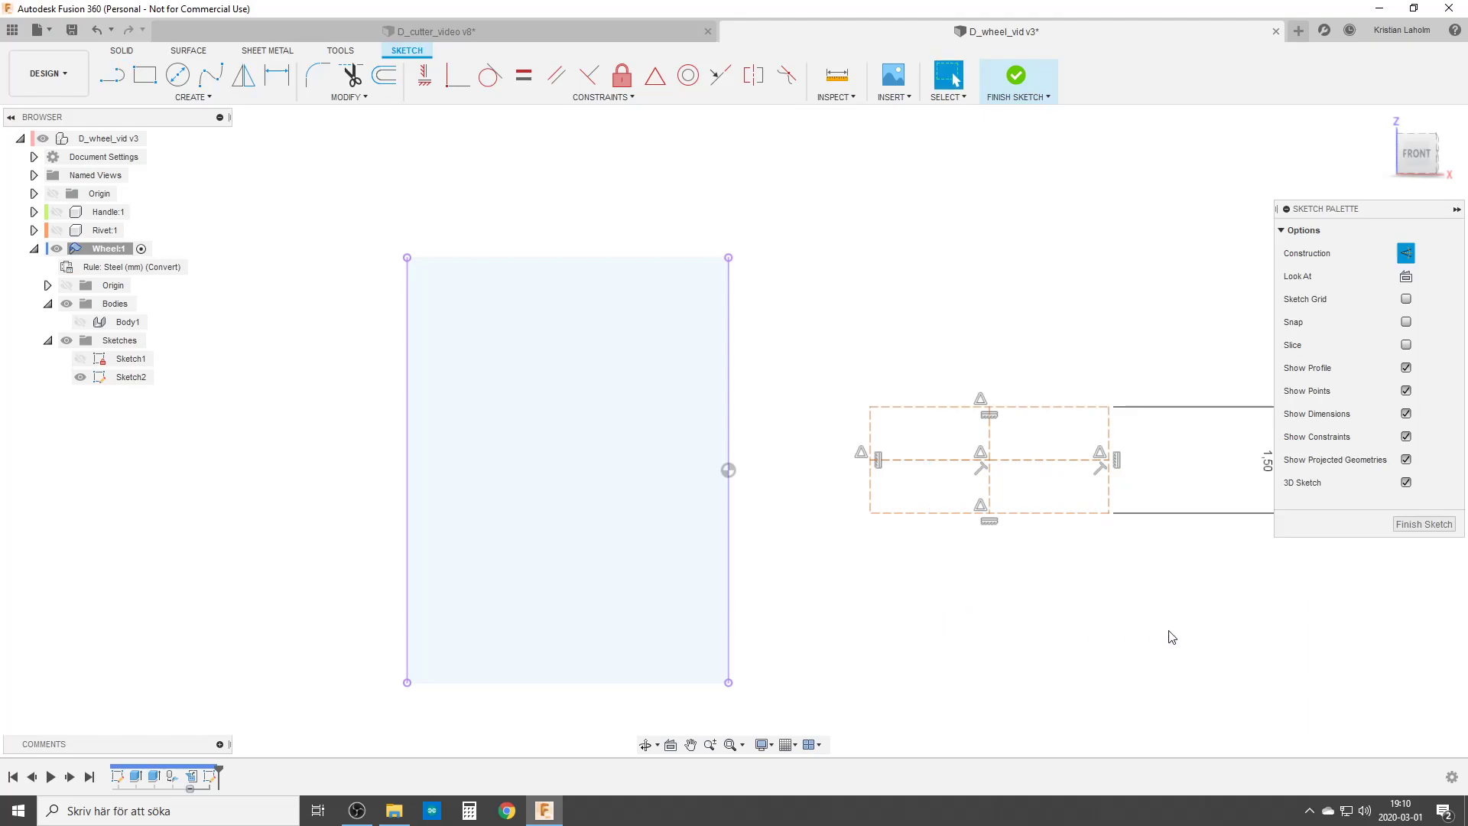
Apply midpoint constraints to center the rectangle's two vertical sides on the corresponding projected edges.
{"action": "middle_click_drag", "start_coordinate": [1166, 636], "coordinate": [1014, 593]}
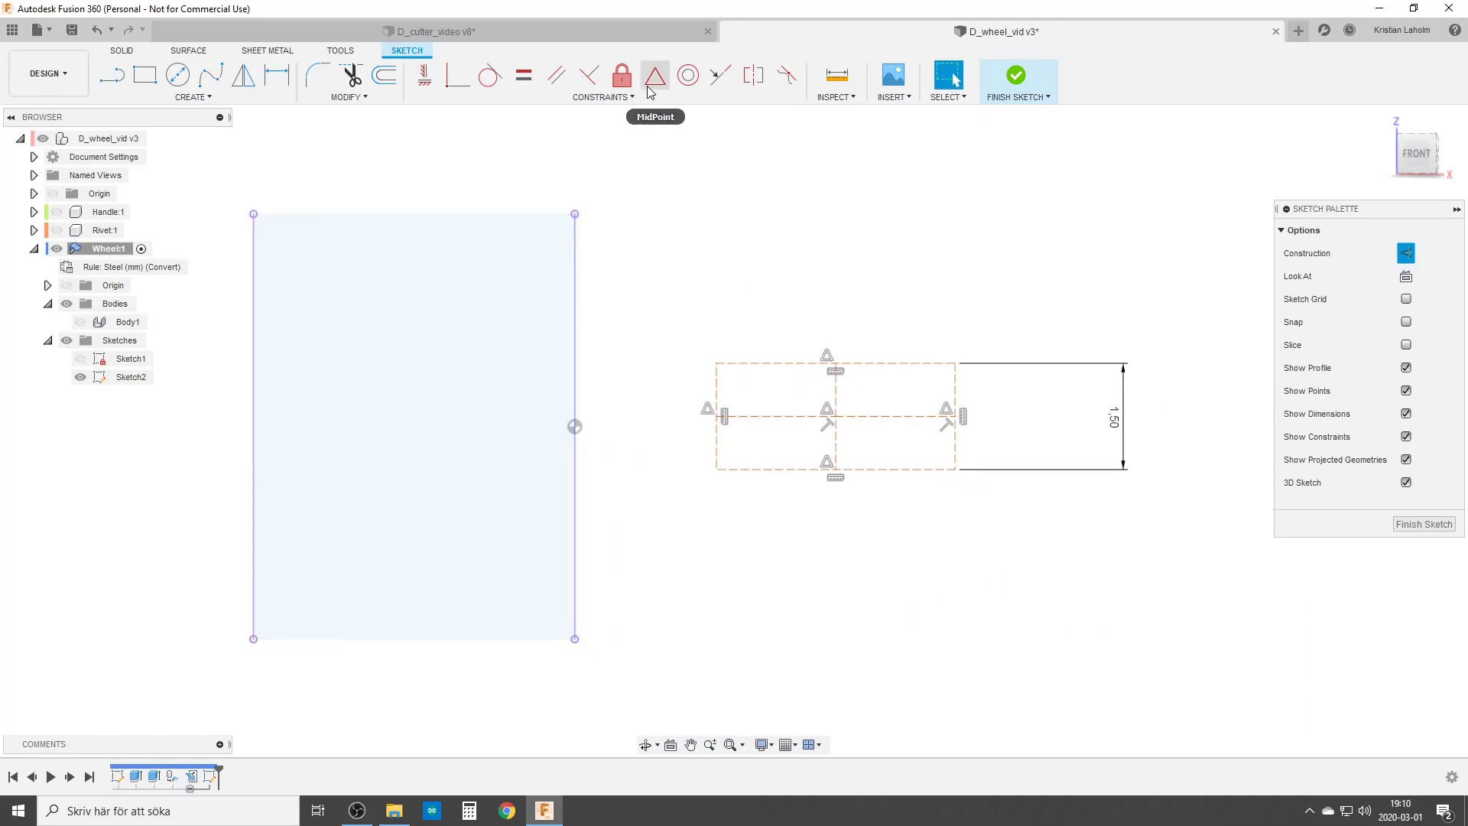
{"action": "left_click", "coordinate": [650, 90]}
{"action": "left_click", "coordinate": [956, 444]}
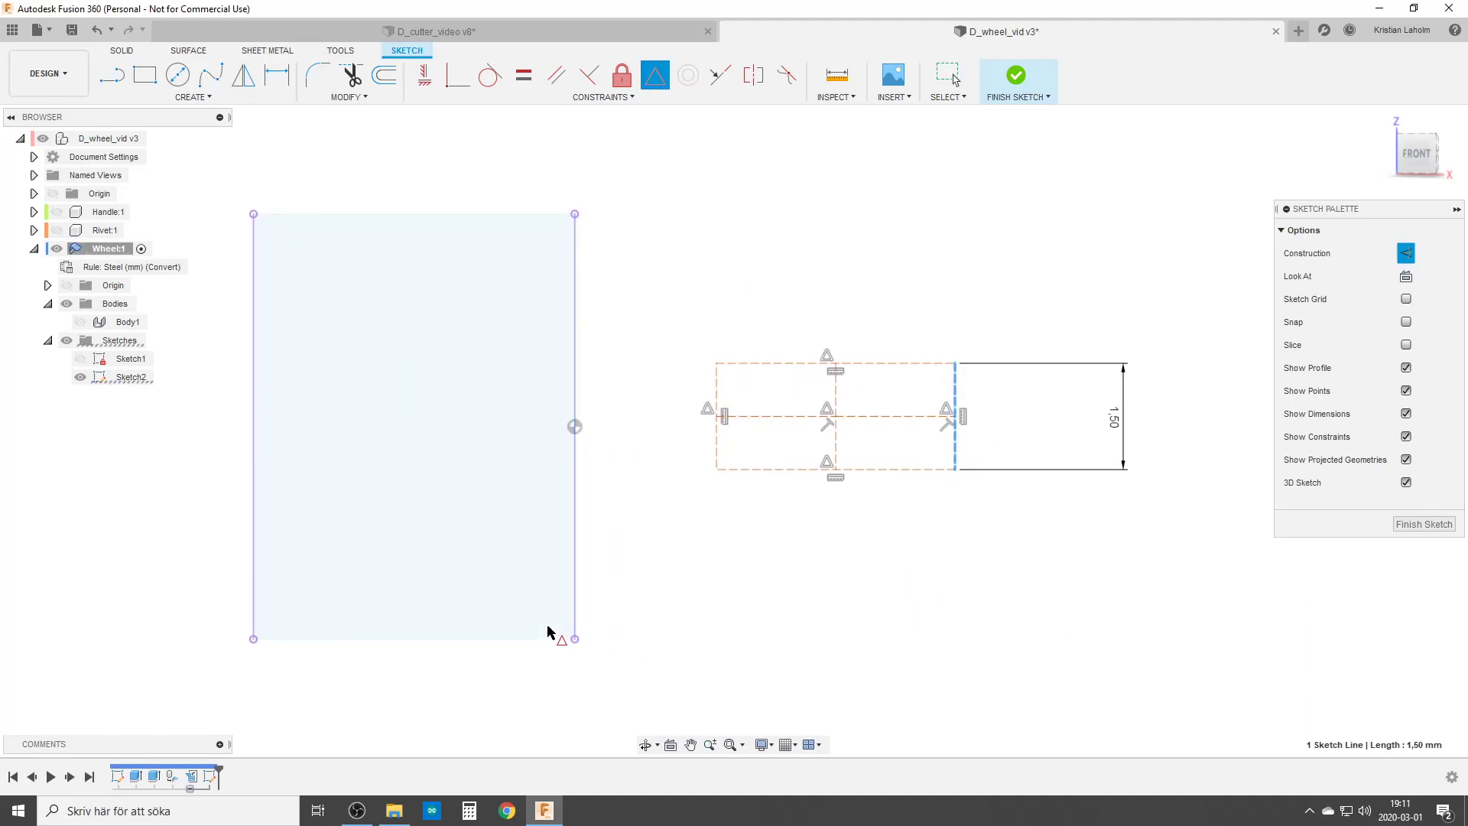
{"action": "left_click", "coordinate": [577, 459]}
{"action": "left_click", "coordinate": [336, 455]}
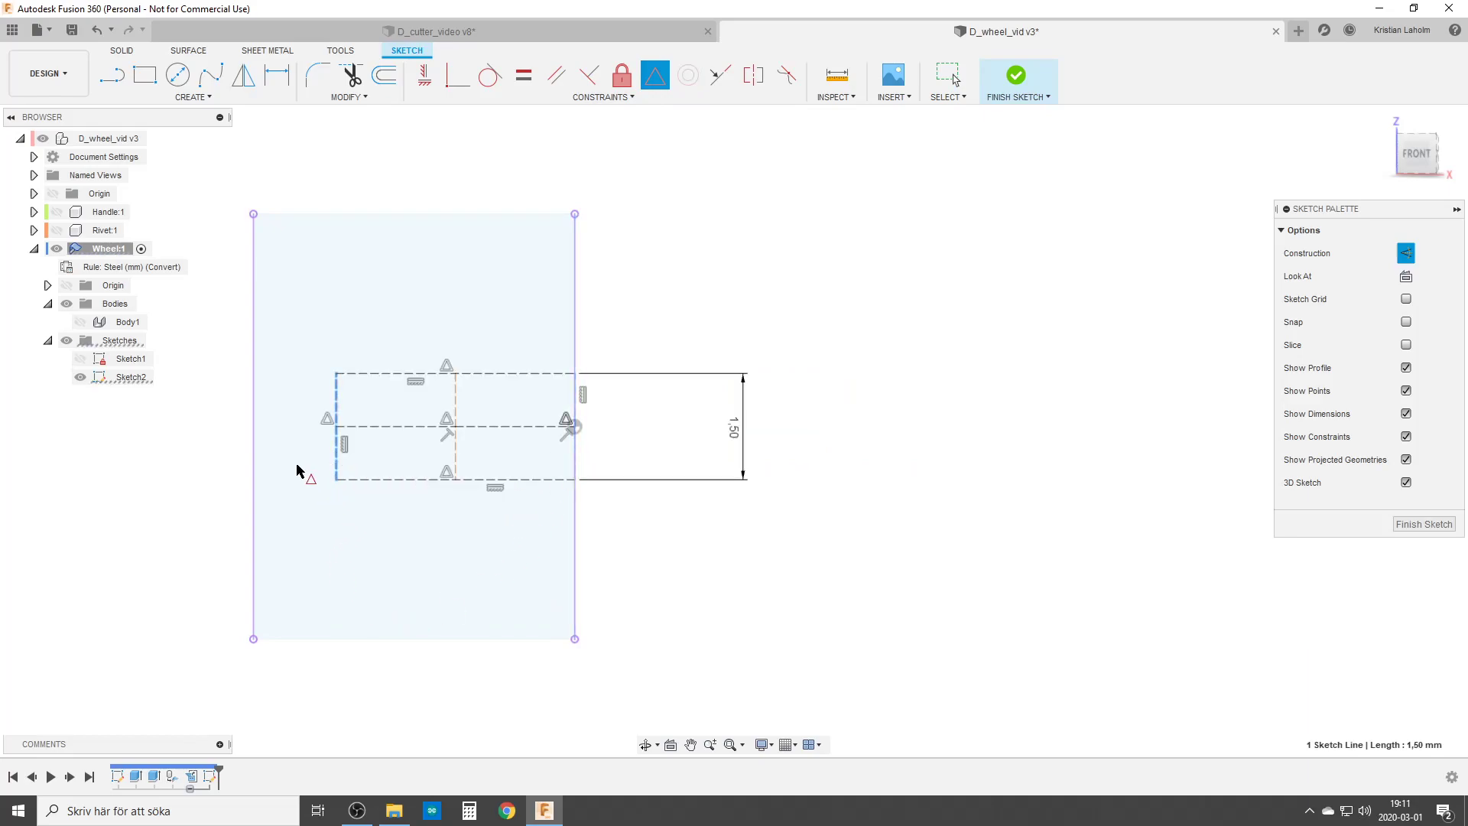
{"action": "left_click", "coordinate": [253, 444]}
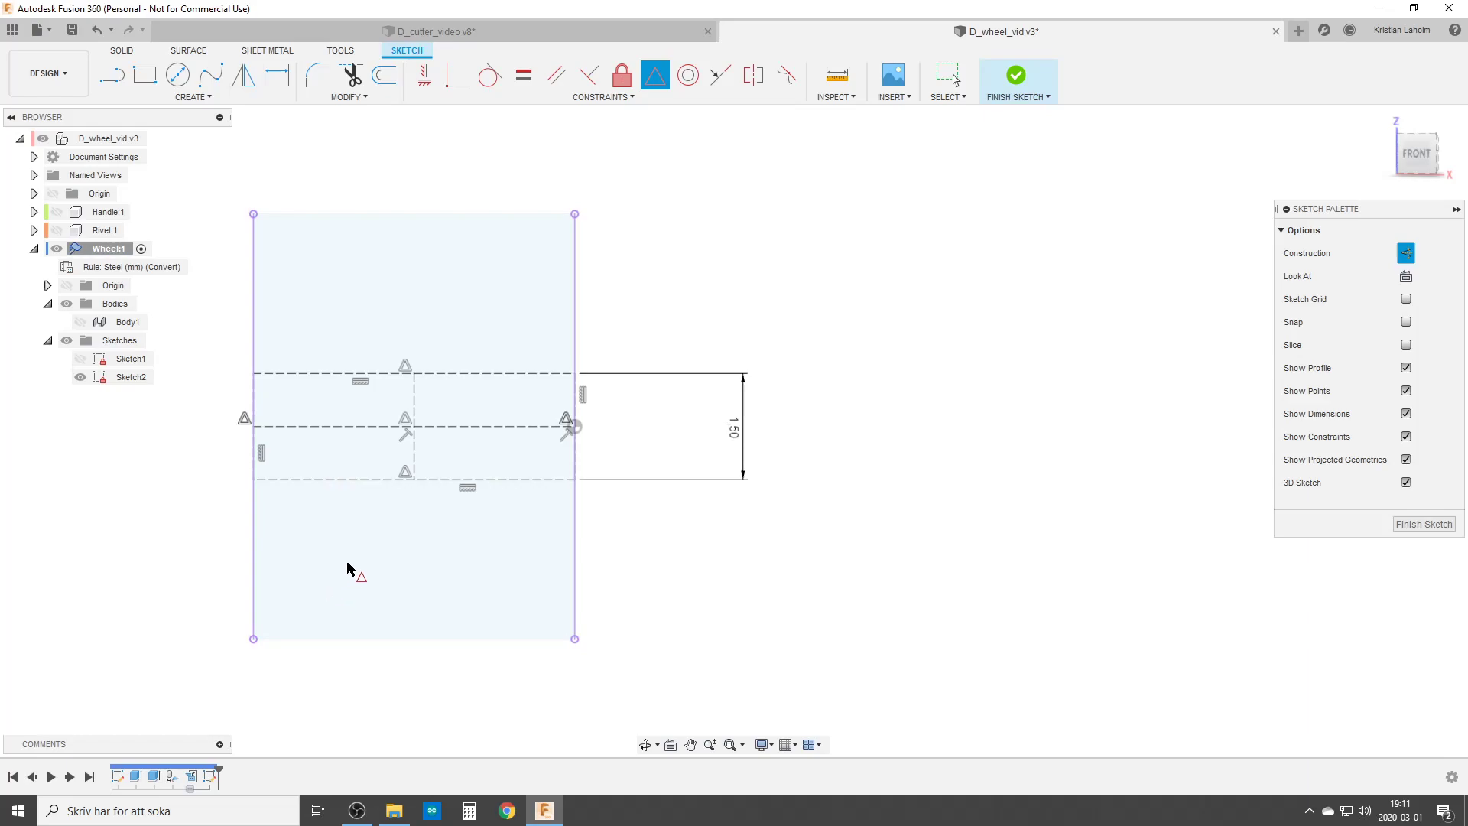
Draw a center point arc of about 0.67 mm radius below the horizontal centerline, centered on the midpoint of its left half.
{"action": "middle_click_drag", "start_coordinate": [703, 570], "coordinate": [896, 589]}
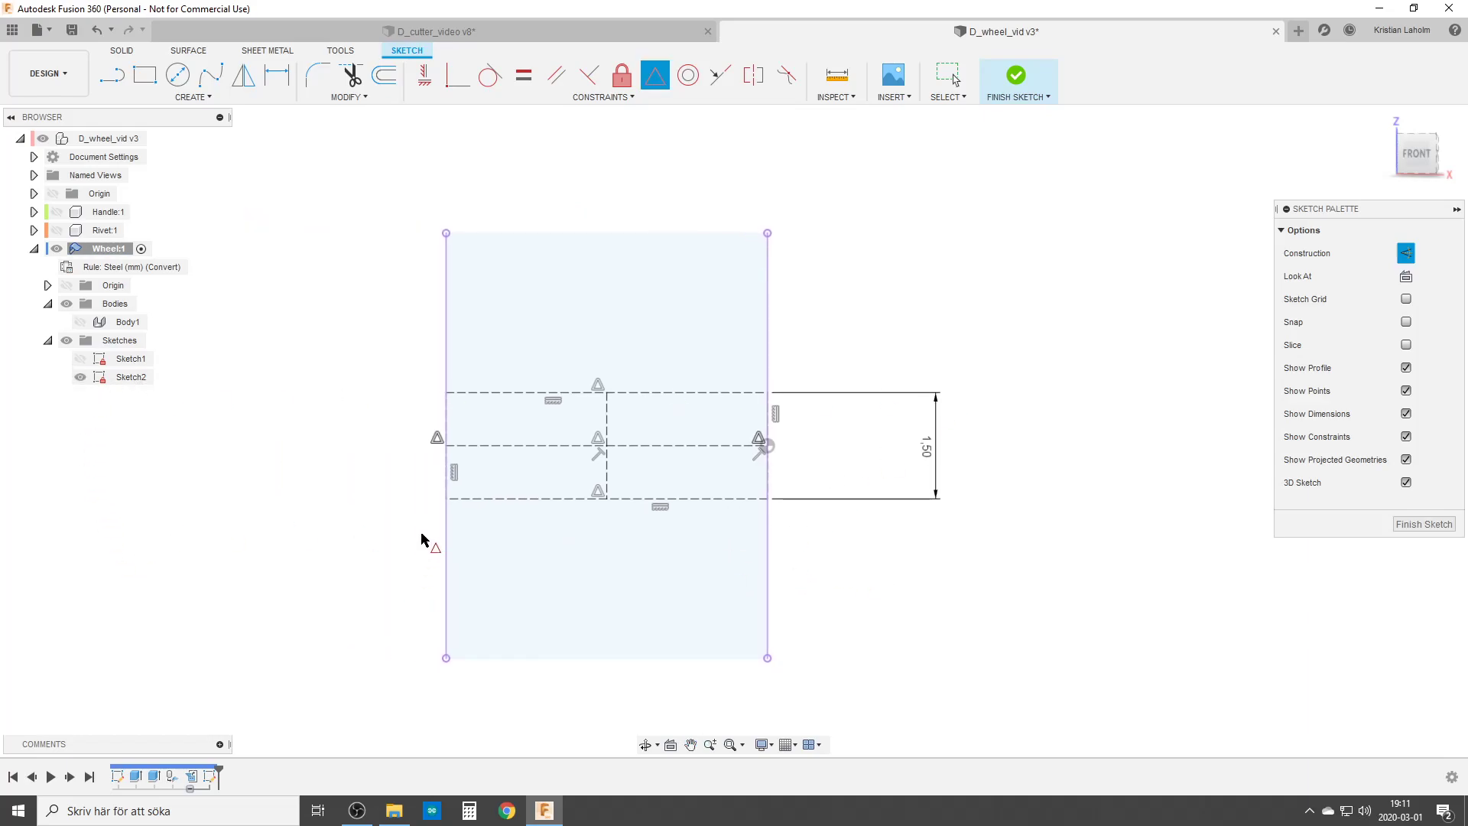
{"action": "type", "text": "sarc"}
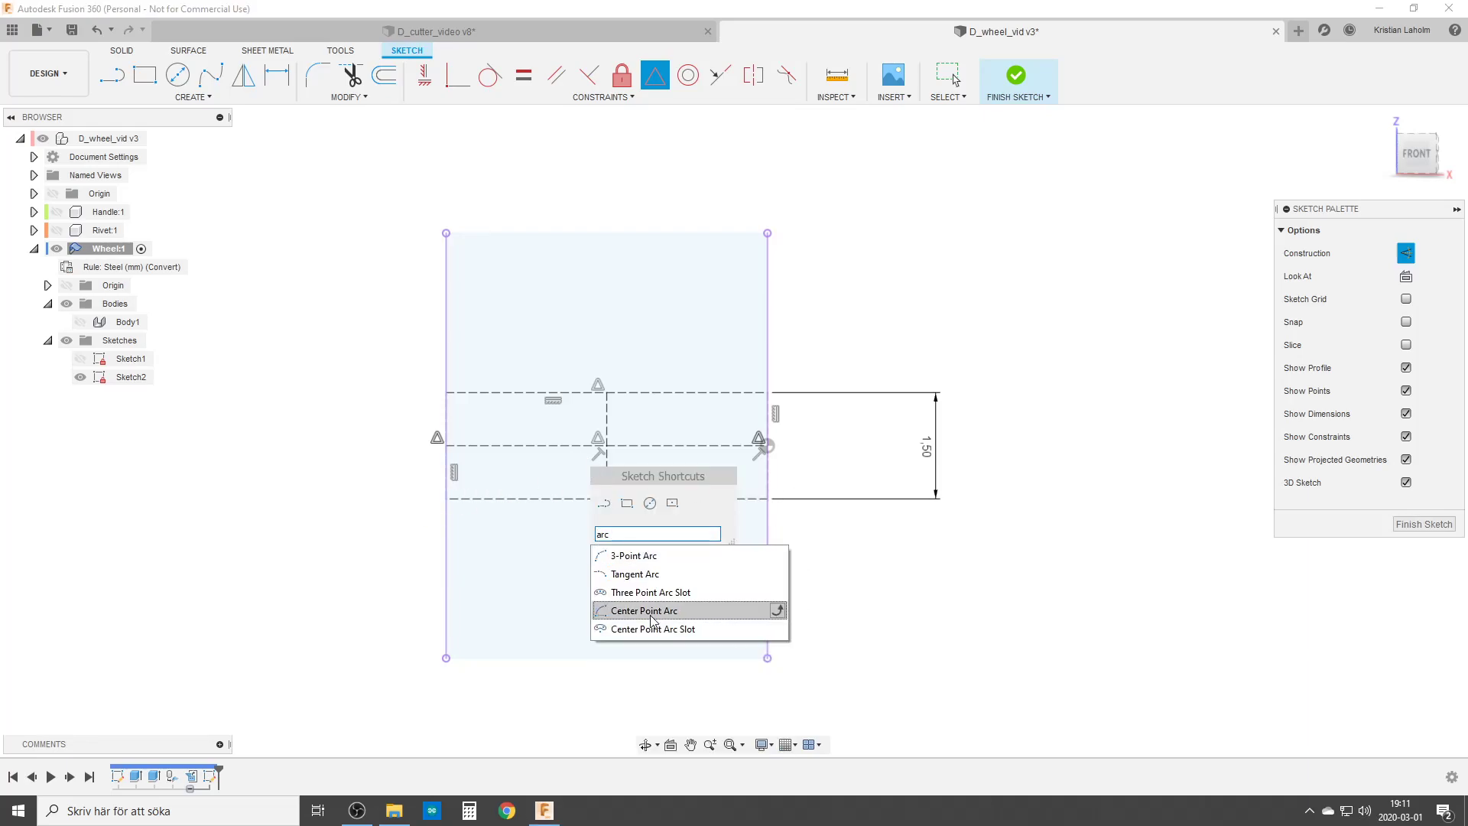
{"action": "left_click", "coordinate": [650, 611]}
{"action": "scroll", "coordinate": [602, 543], "scroll_direction": "up", "scroll_amount": 3}
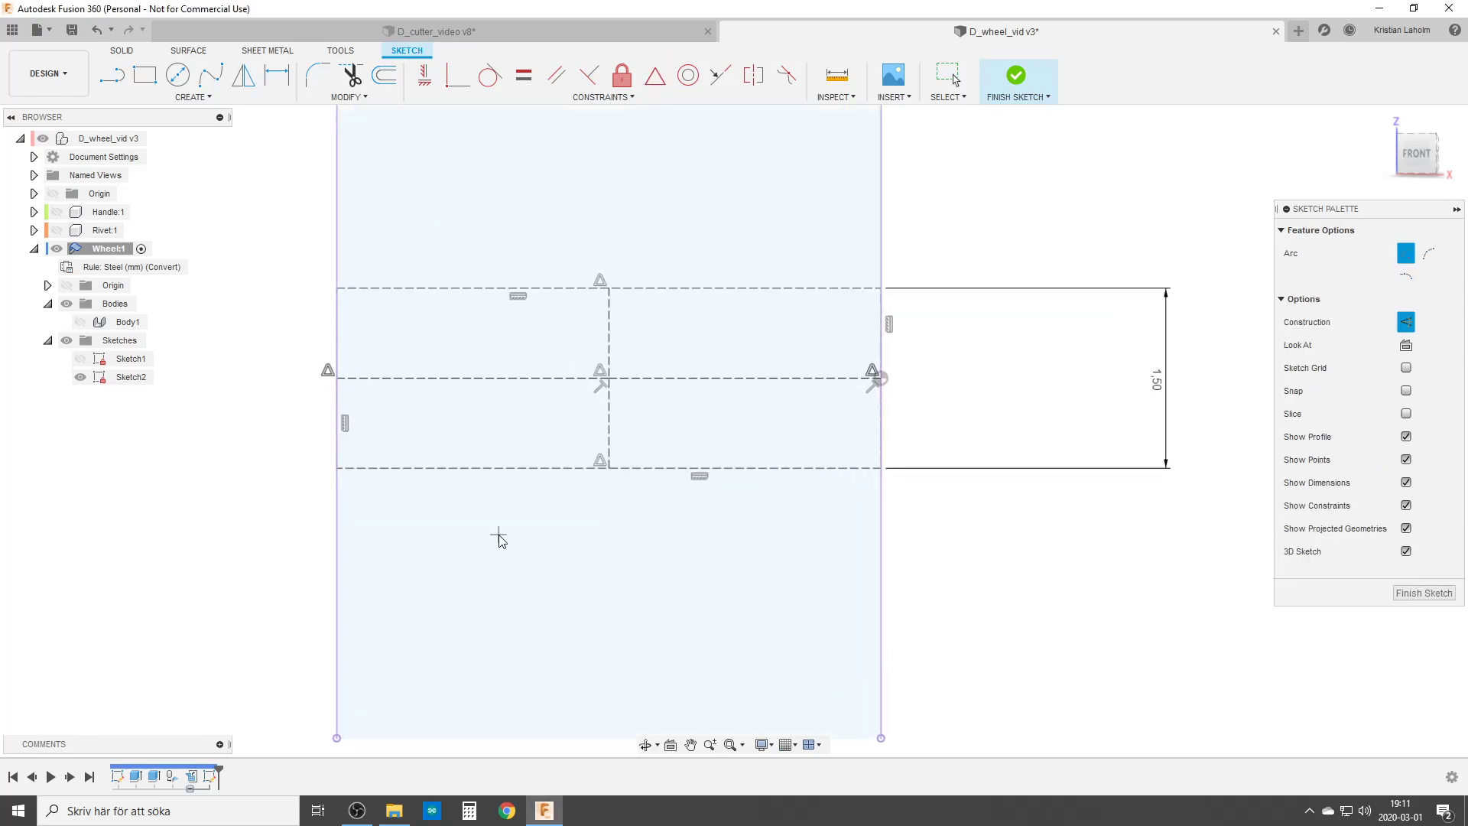
{"action": "left_click", "coordinate": [473, 377]}
{"action": "left_click", "coordinate": [418, 439]}
{"action": "left_click", "coordinate": [519, 443]}
{"action": "key", "text": "Escape"}
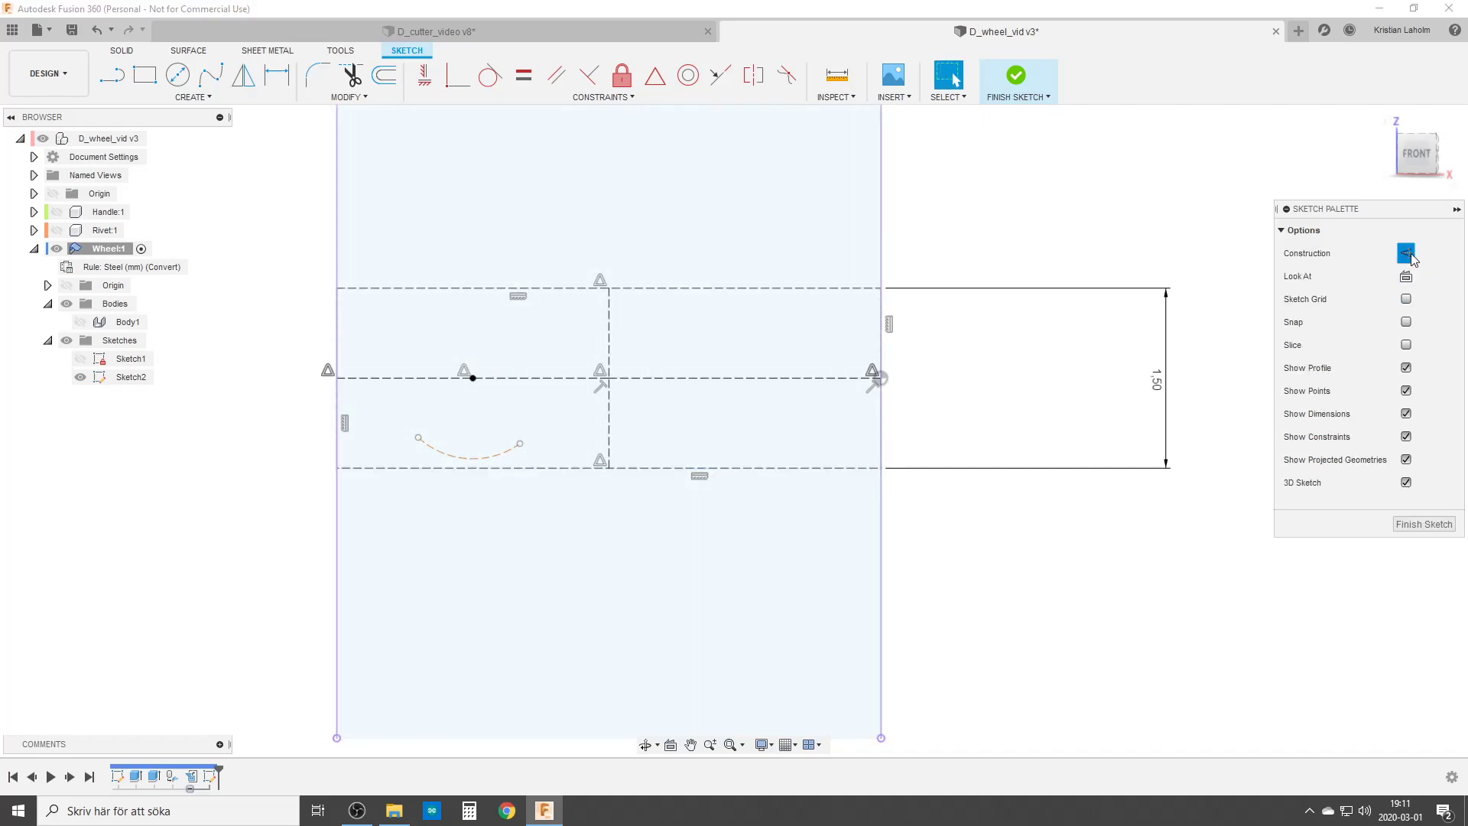
Change the lower arc to normal geometry and draw a center point arc above the centerline, centered on the midpoint of its right half.
{"action": "left_click", "coordinate": [464, 457]}
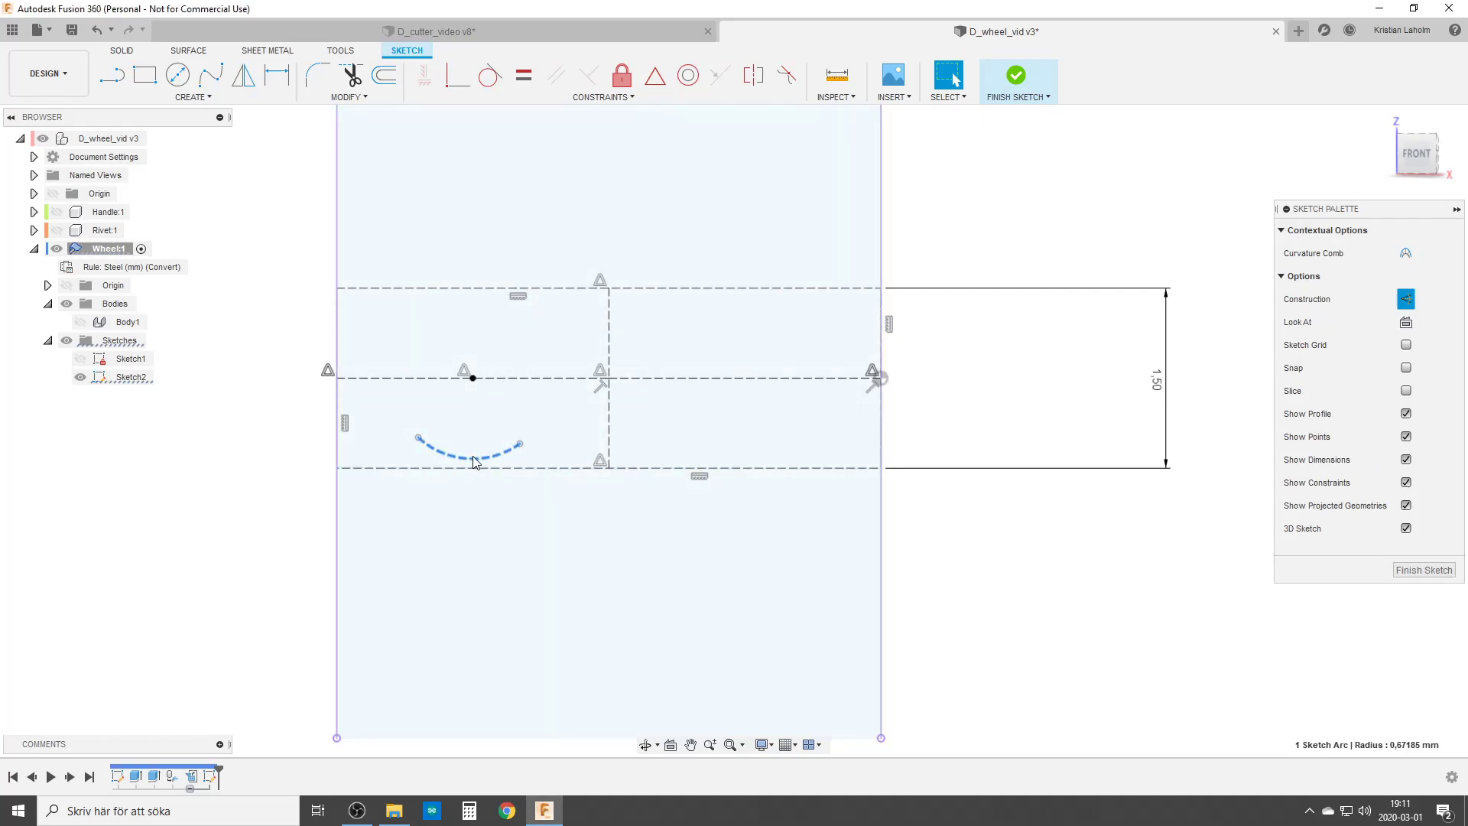
{"action": "type", "text": "xsarc"}
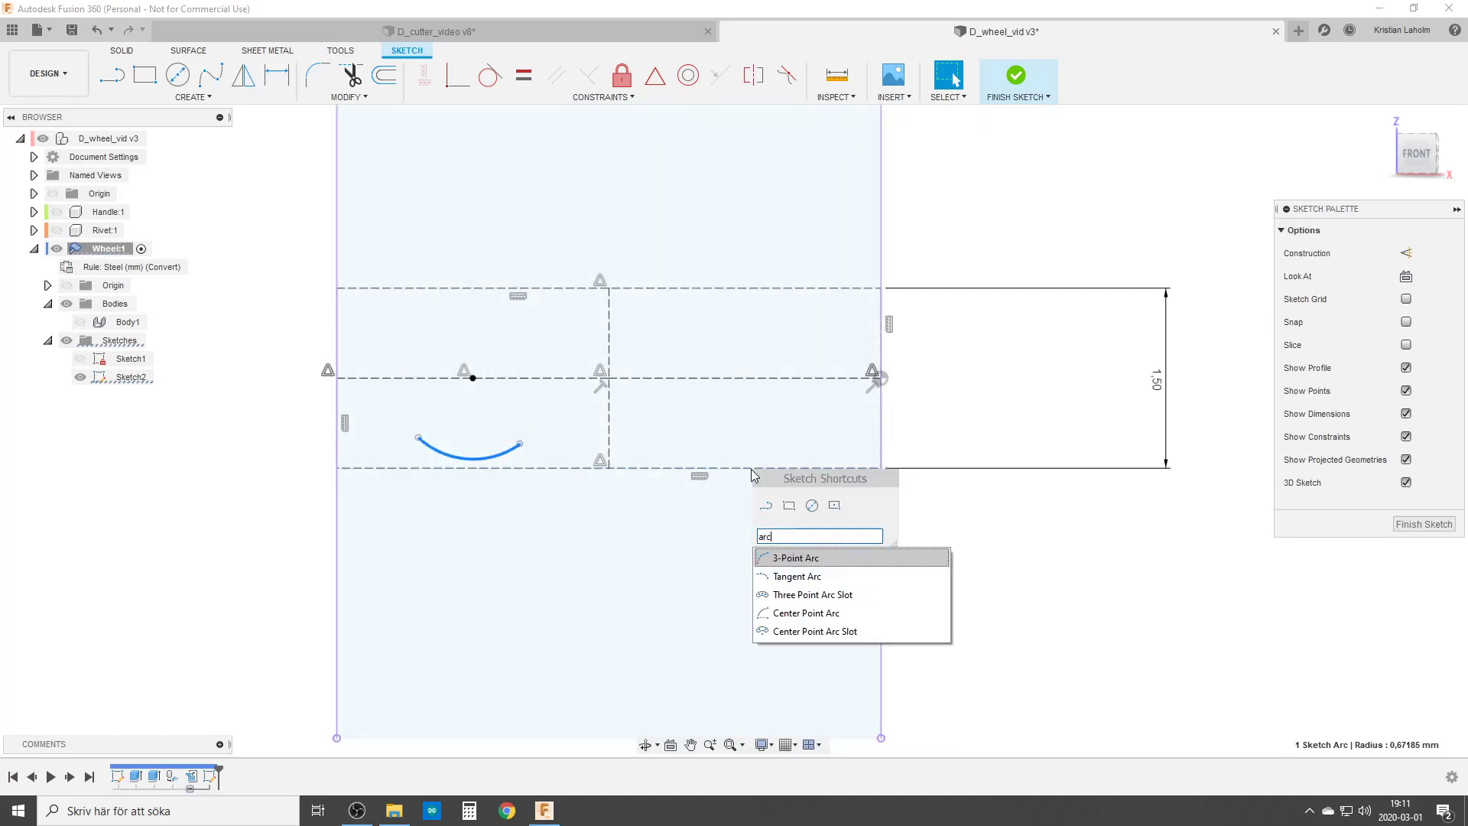
{"action": "left_click", "coordinate": [929, 613]}
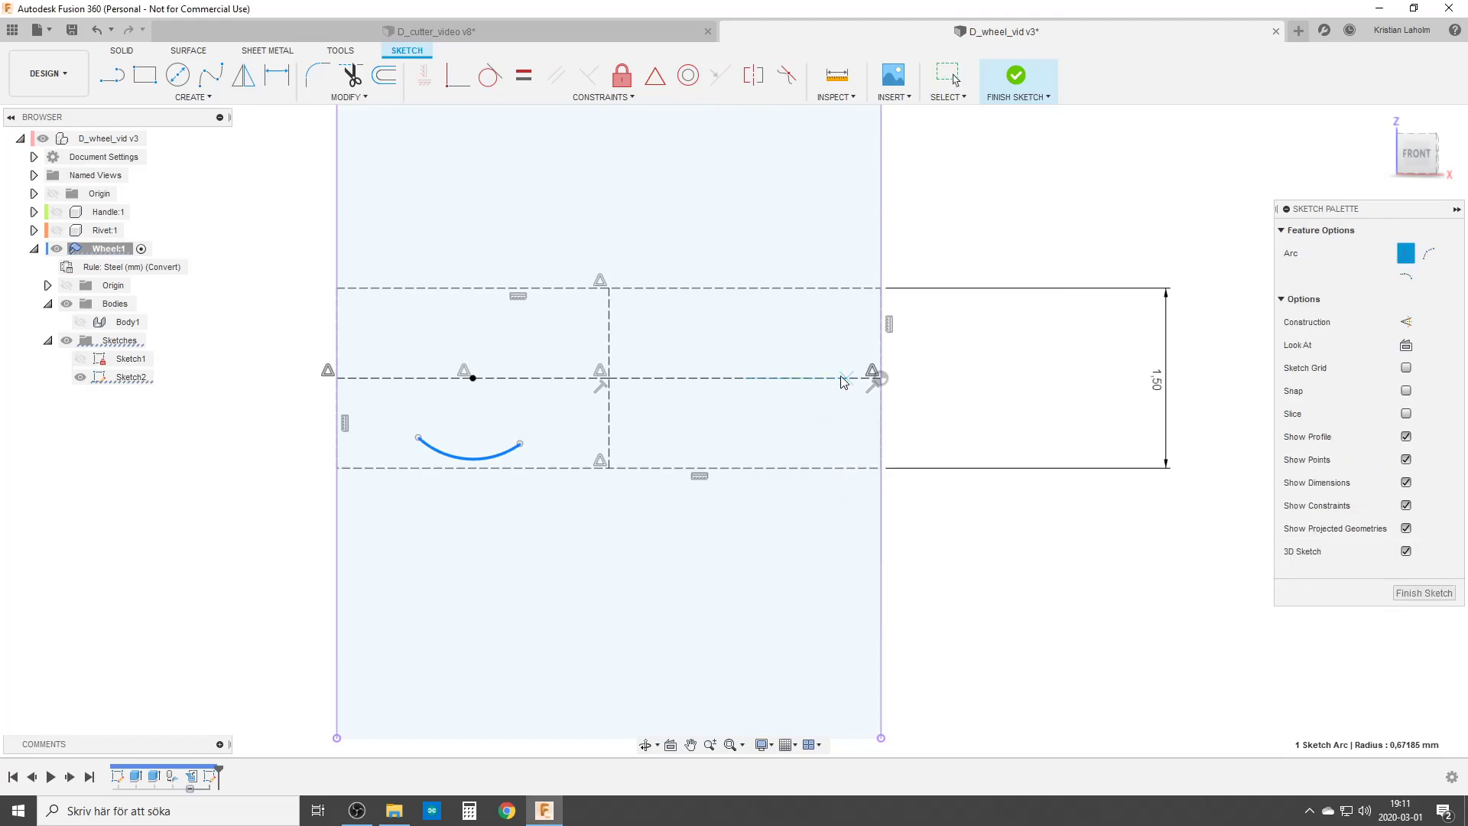
{"action": "left_click", "coordinate": [744, 377]}
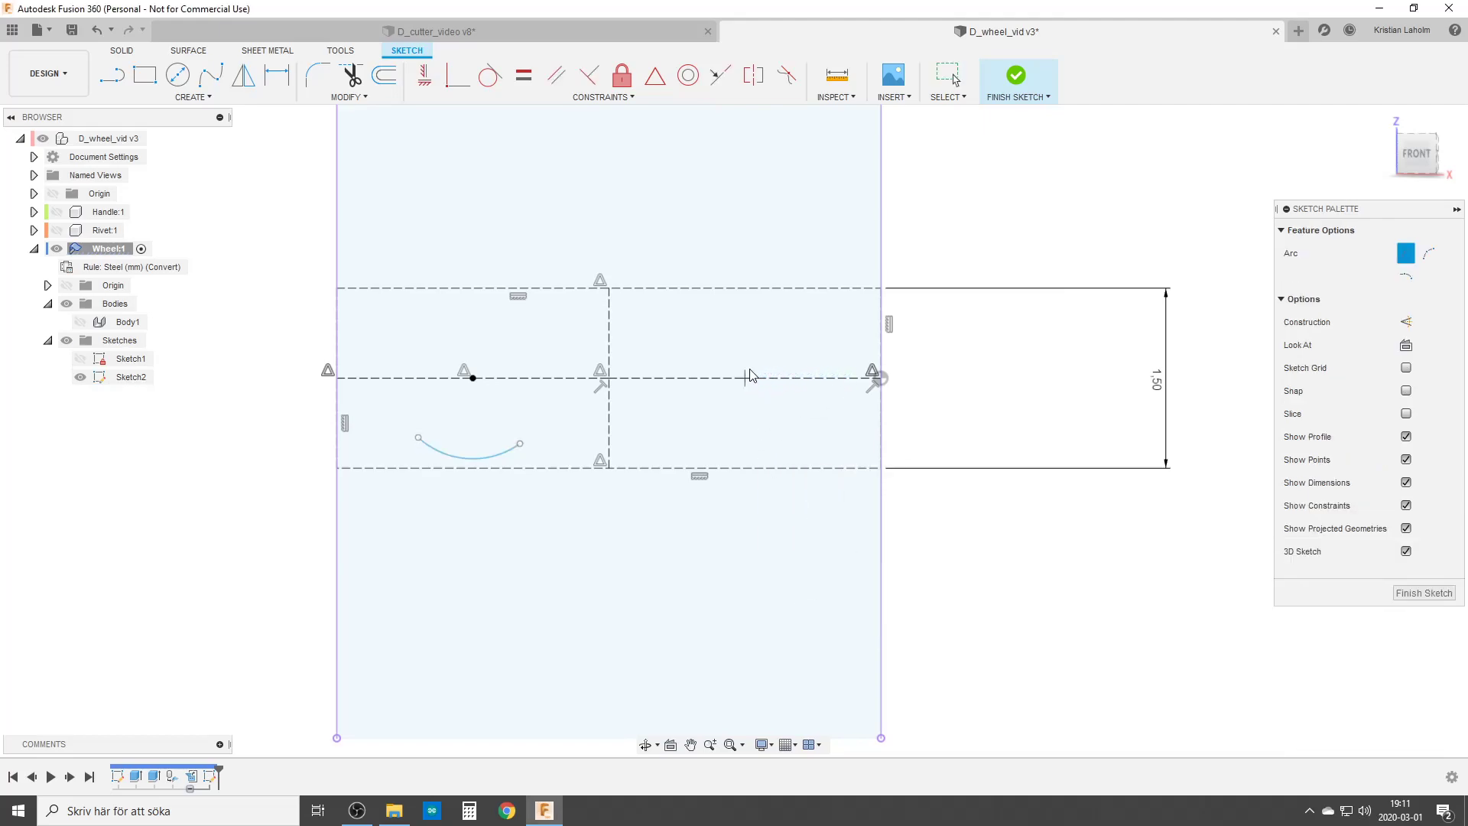
{"action": "left_click", "coordinate": [701, 309]}
{"action": "left_click", "coordinate": [795, 324]}
{"action": "key", "text": "Escape"}
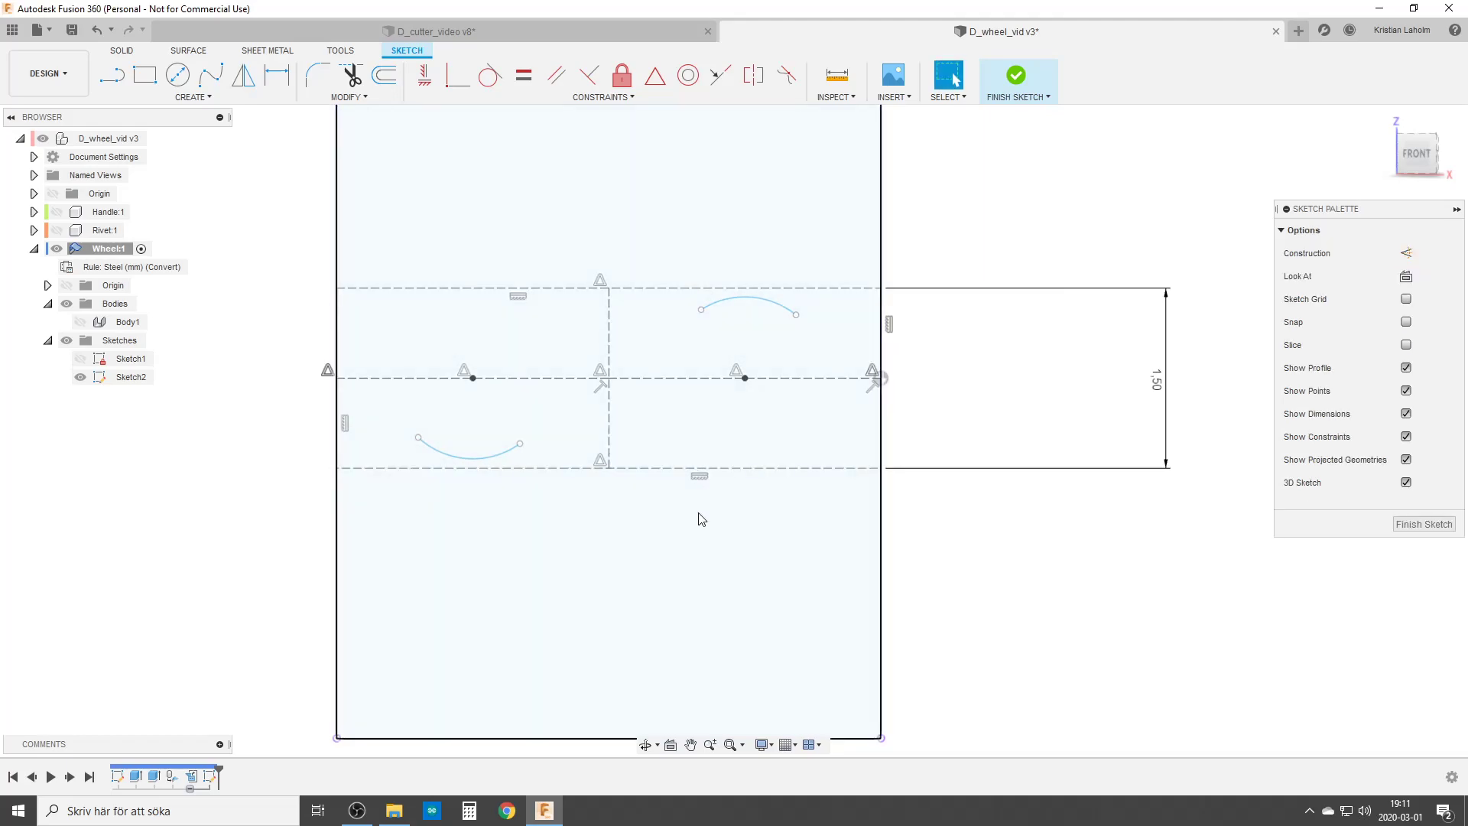
{"action": "key", "text": "d"}
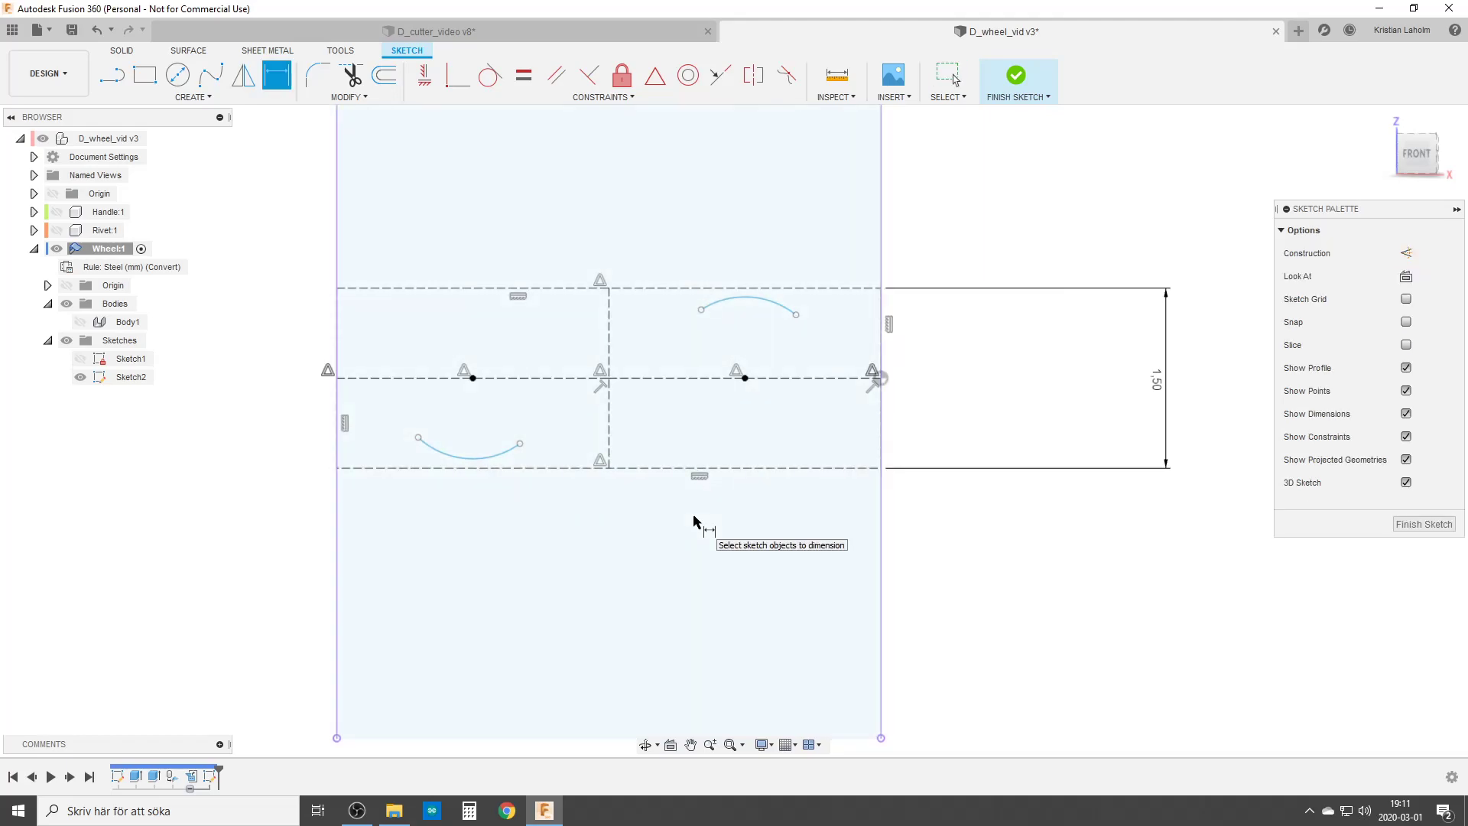
{"action": "left_click", "coordinate": [770, 306]}
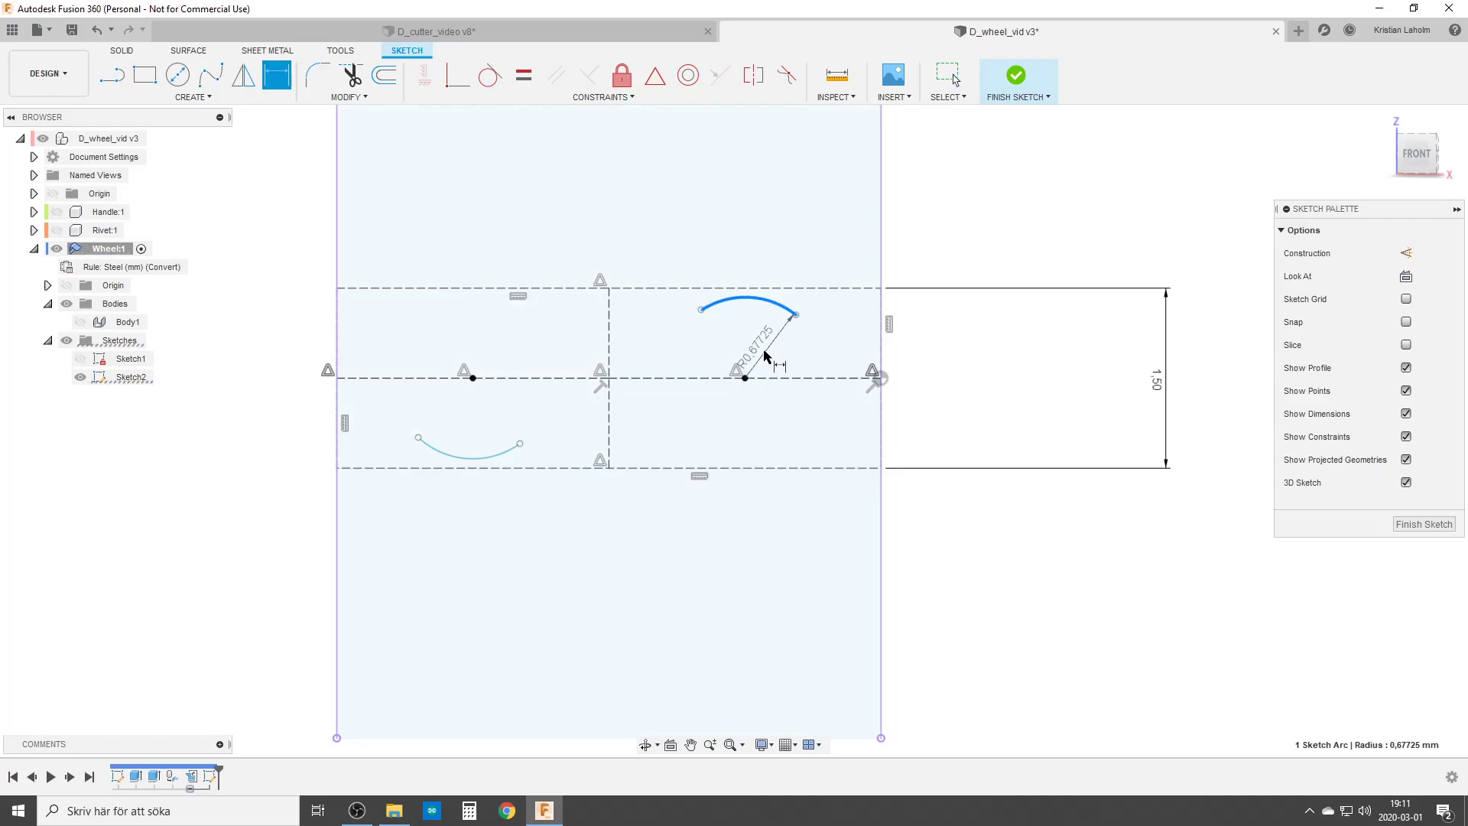
{"action": "left_click", "coordinate": [844, 192]}
{"action": "key", "text": "Return"}
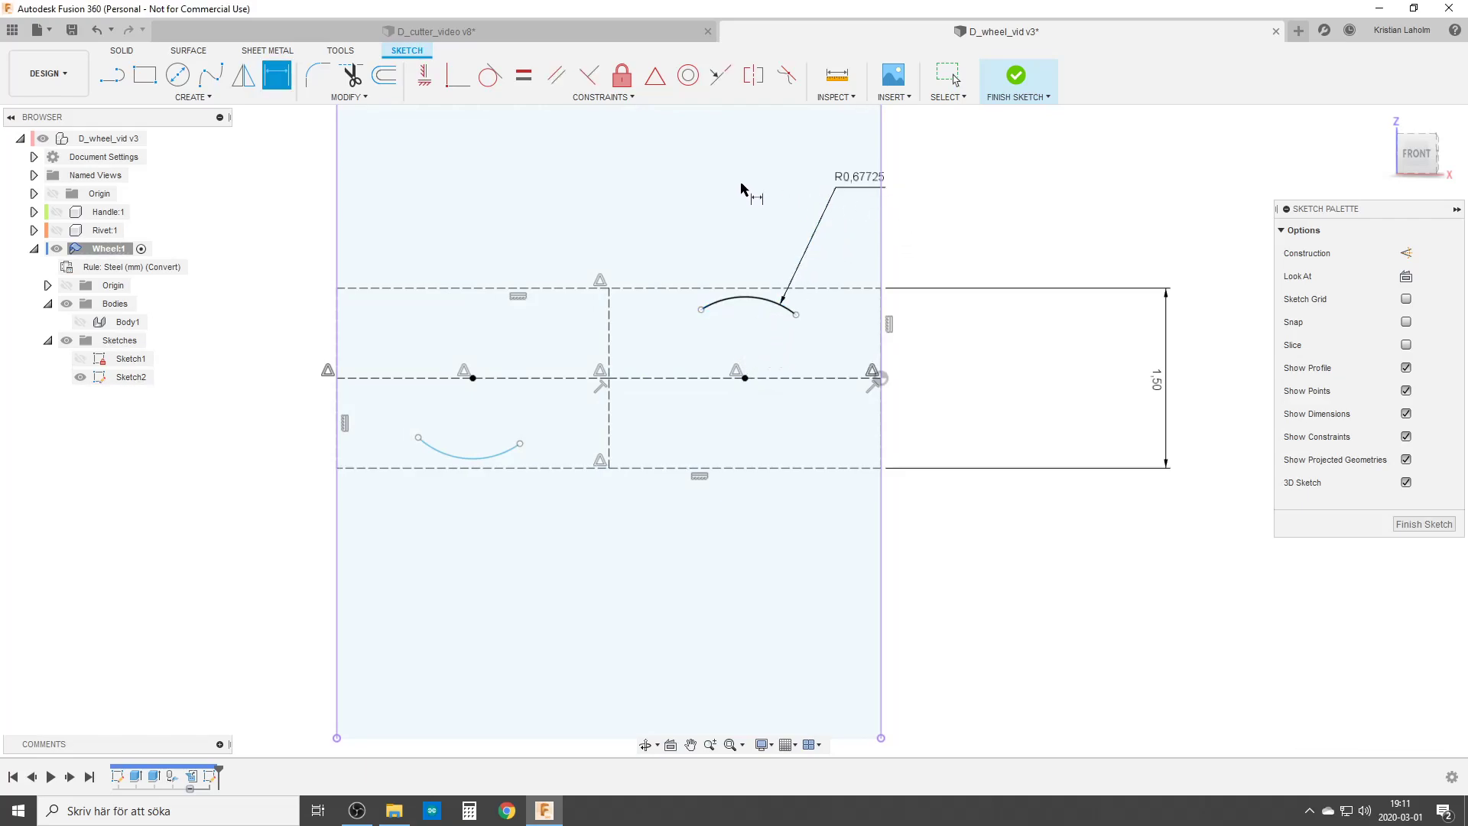
{"action": "key", "text": "Escape"}
{"action": "key", "text": "ctrl+z"}
Dimension the upper arc by its diameter and link the value to the rectangle's 1.50 mm height dimension.
{"action": "key", "text": "d"}
{"action": "left_click", "coordinate": [787, 301]}
{"action": "right_click", "coordinate": [841, 216]}
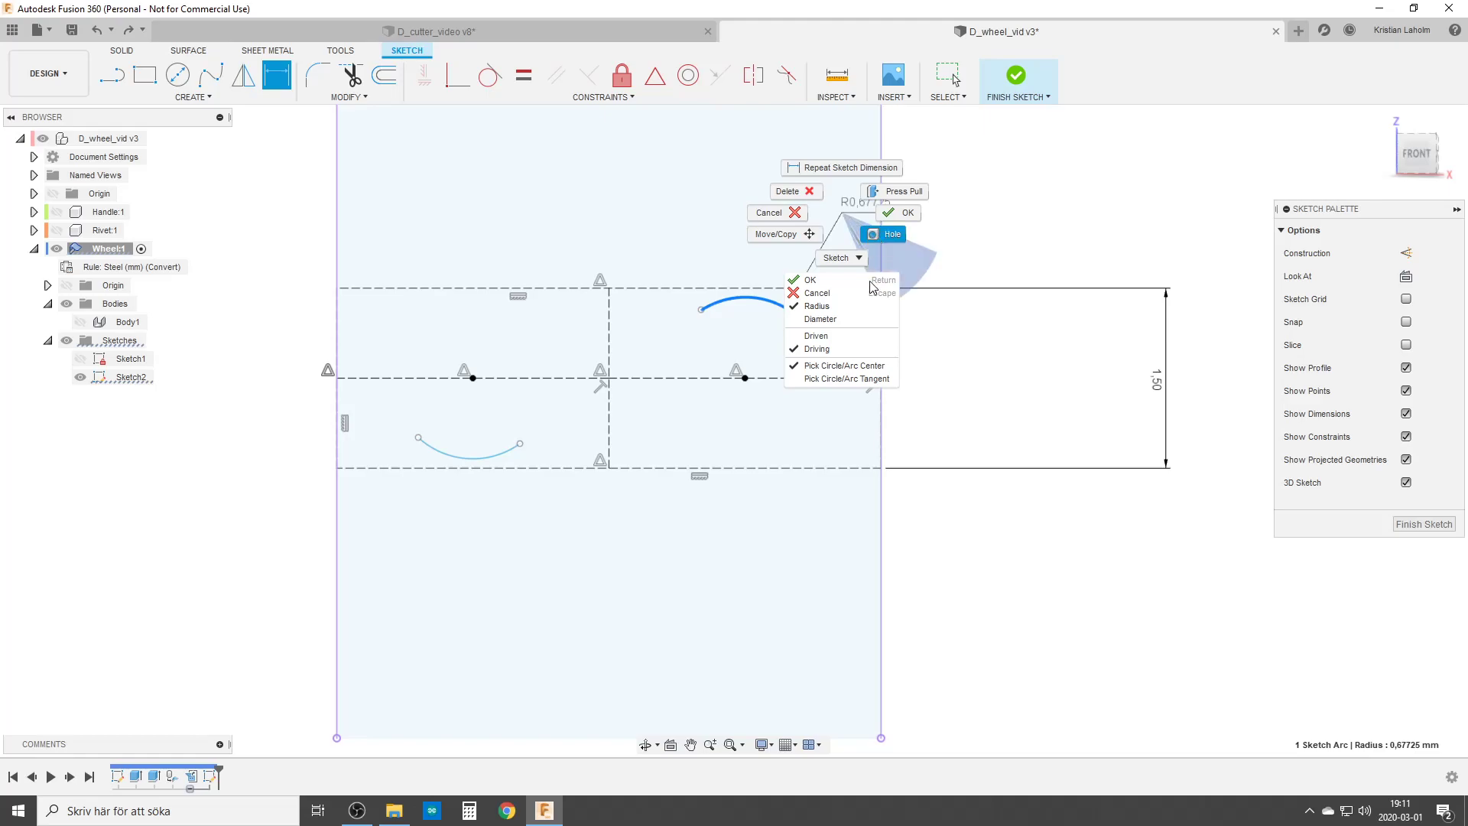
{"action": "left_click", "coordinate": [834, 319]}
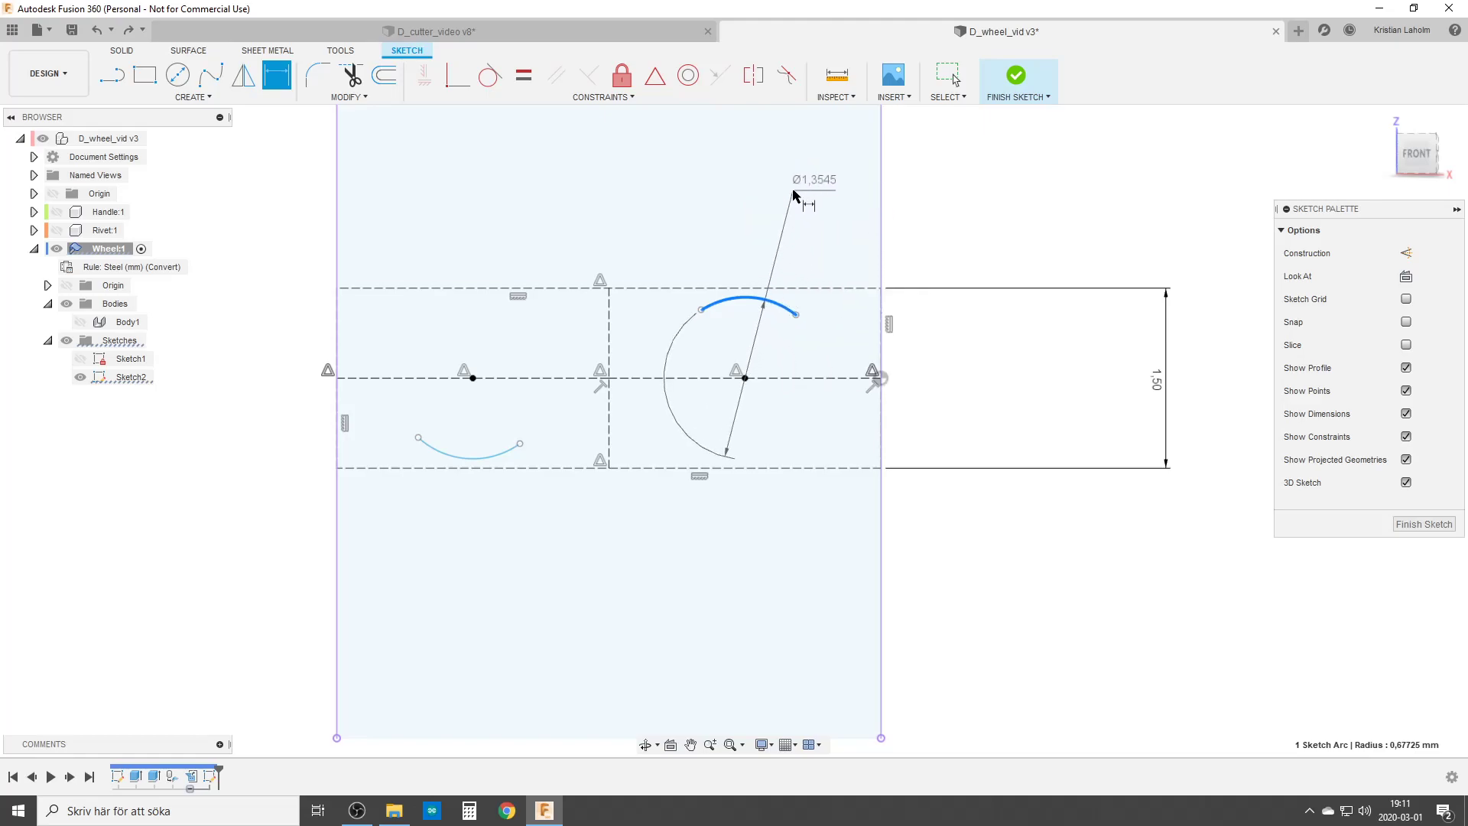
{"action": "left_click", "coordinate": [774, 182]}
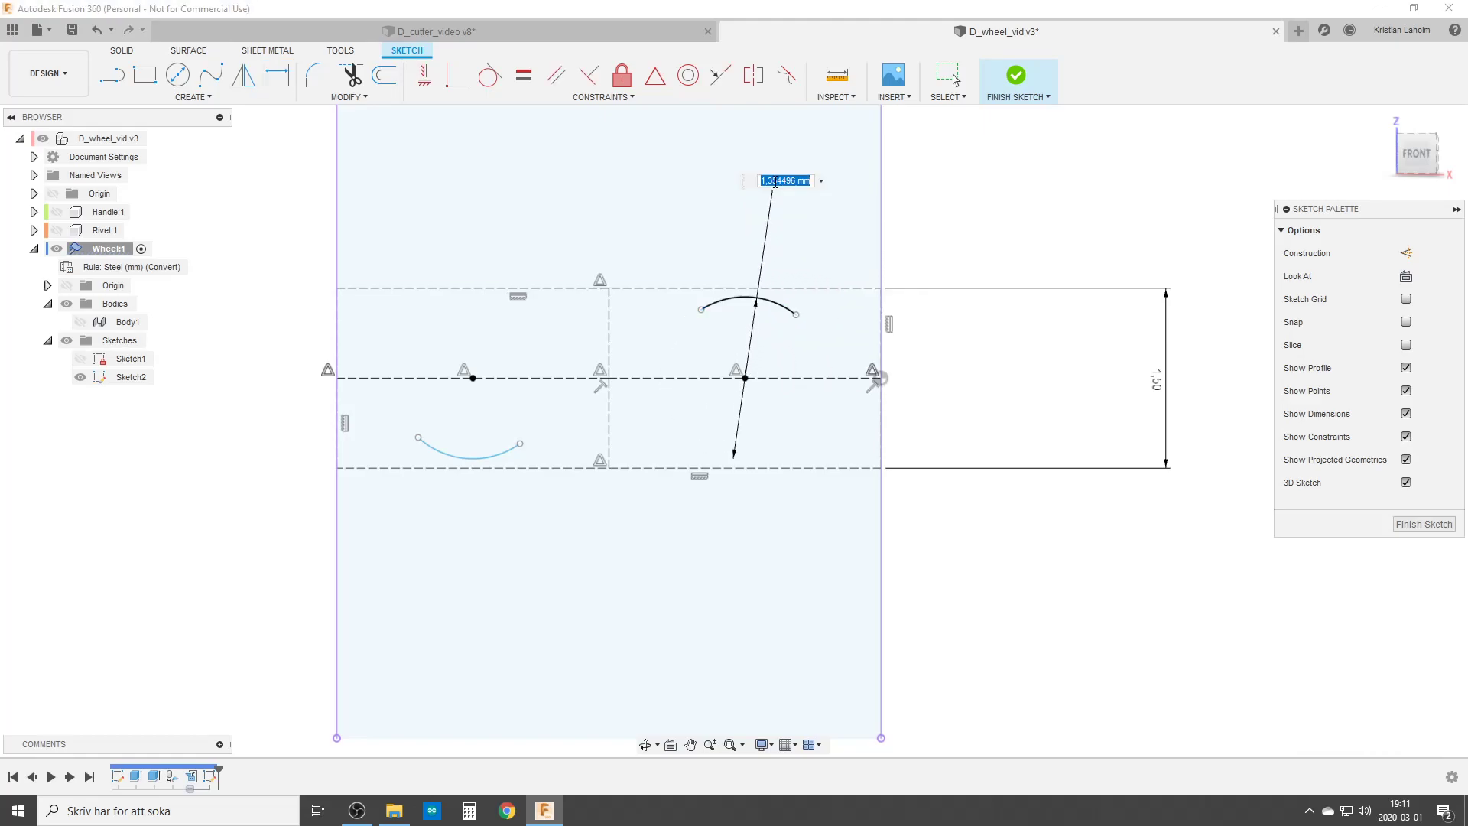
{"action": "left_click", "coordinate": [1159, 383]}
{"action": "key", "text": "Return"}
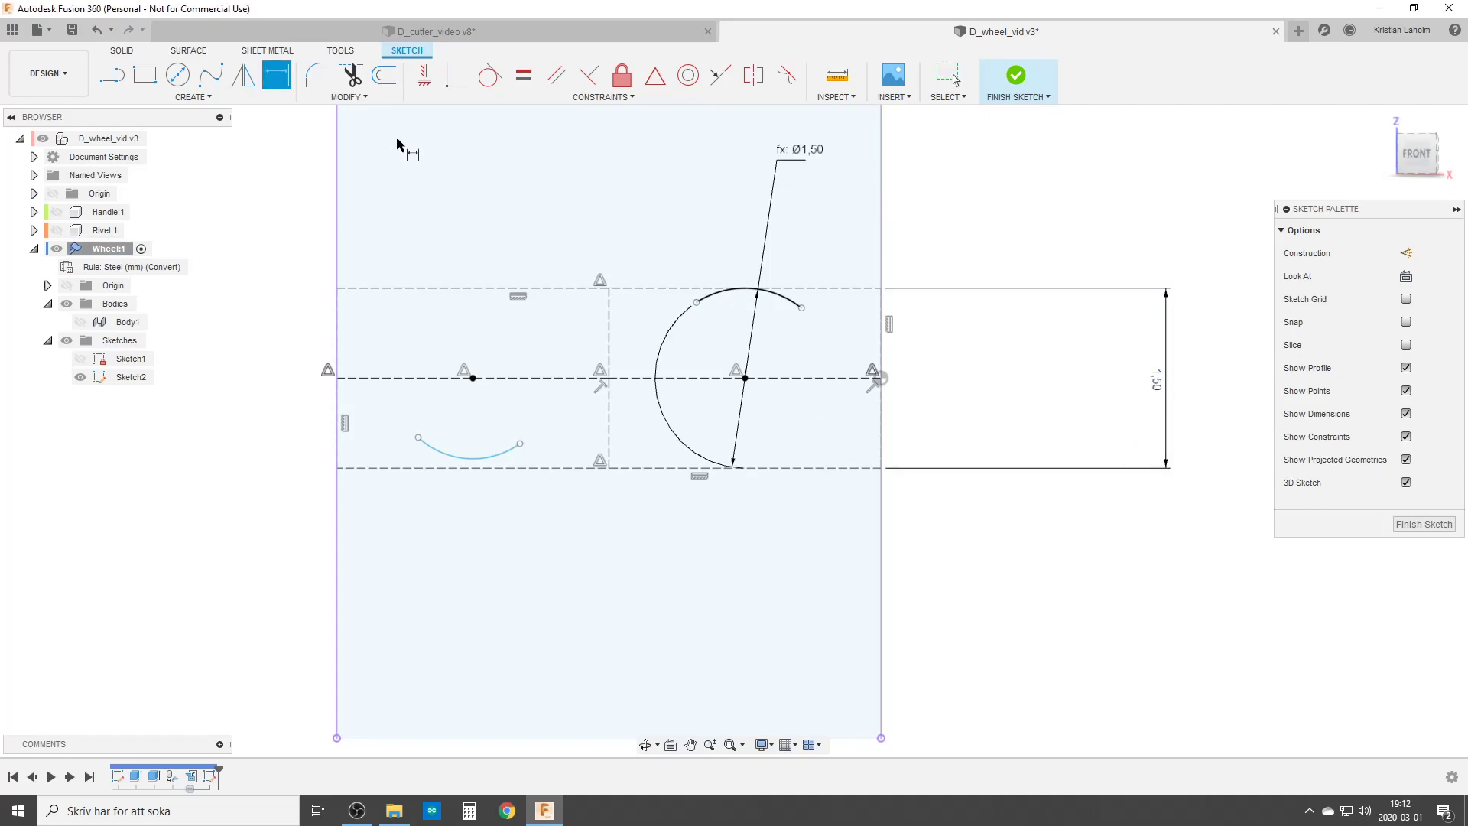
Apply an equal constraint between the upper and lower arcs.
{"action": "left_click", "coordinate": [522, 74]}
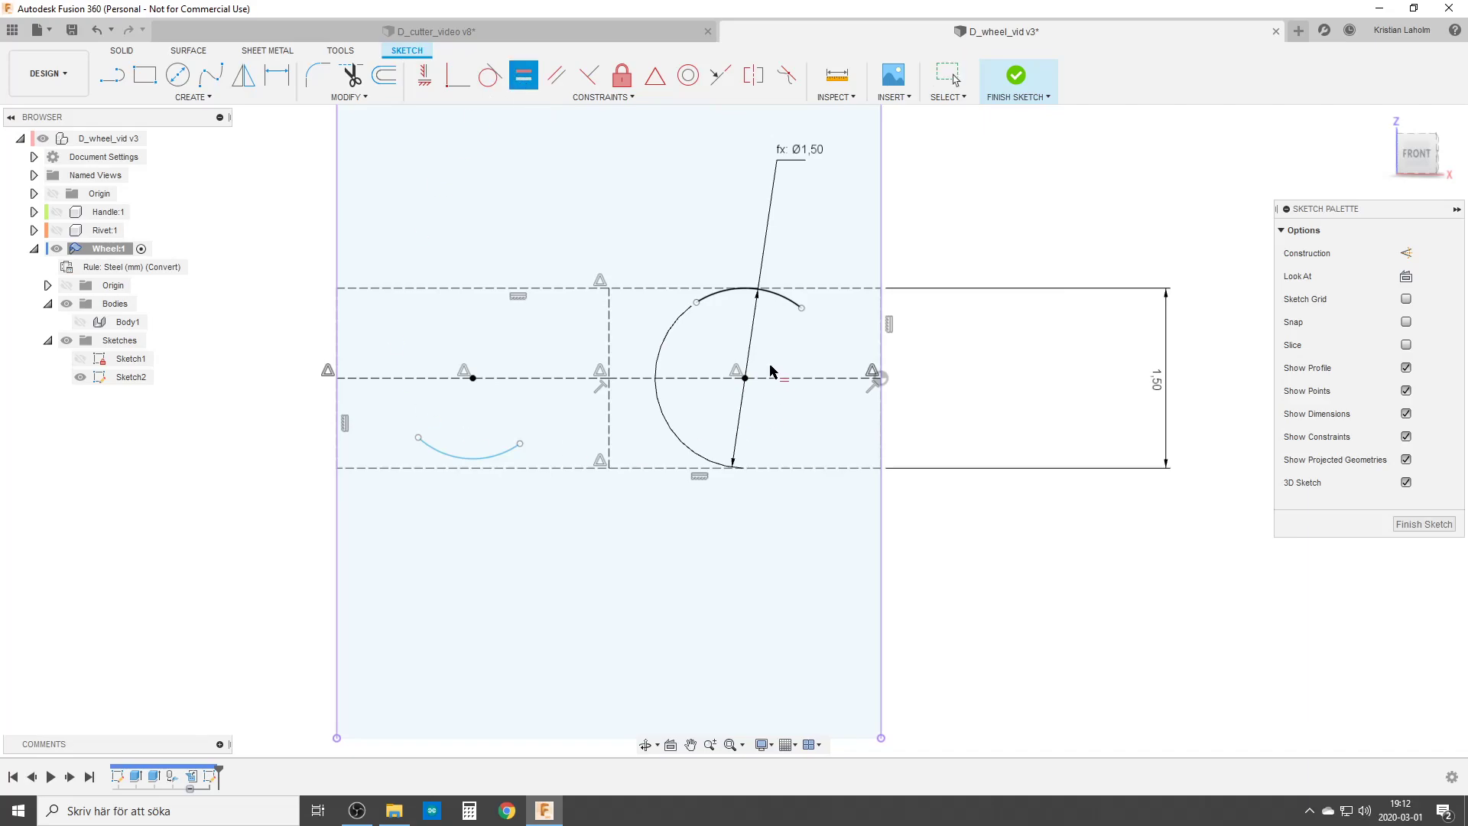
{"action": "left_click", "coordinate": [727, 298]}
{"action": "left_click", "coordinate": [453, 456]}
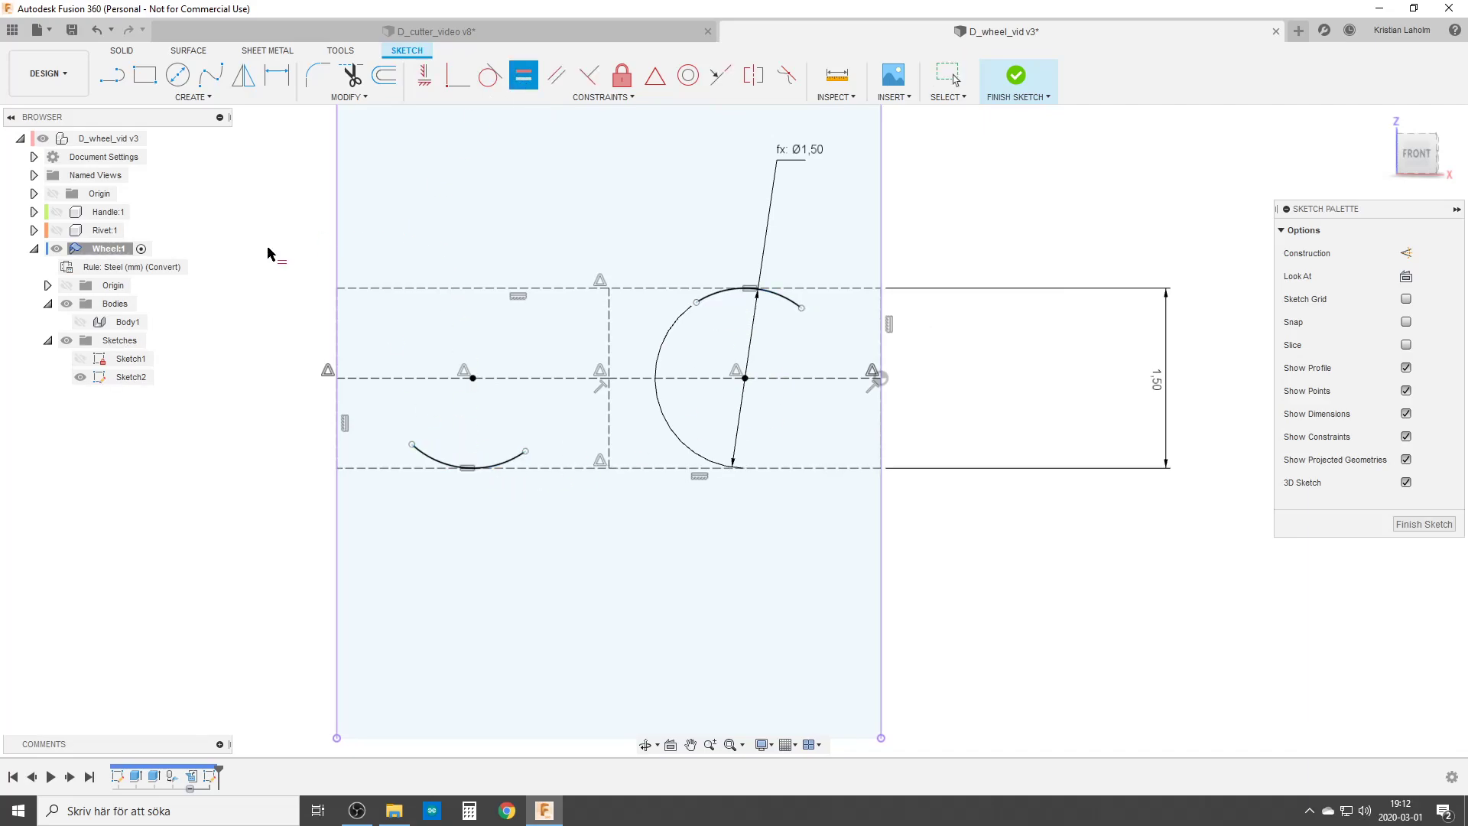
{"action": "key", "text": "Escape"}
Draw three lines joining the left end of the horizontal centerline, both arcs' endpoints and the centerline's right end into a continuous wave.
{"action": "key", "text": "l"}
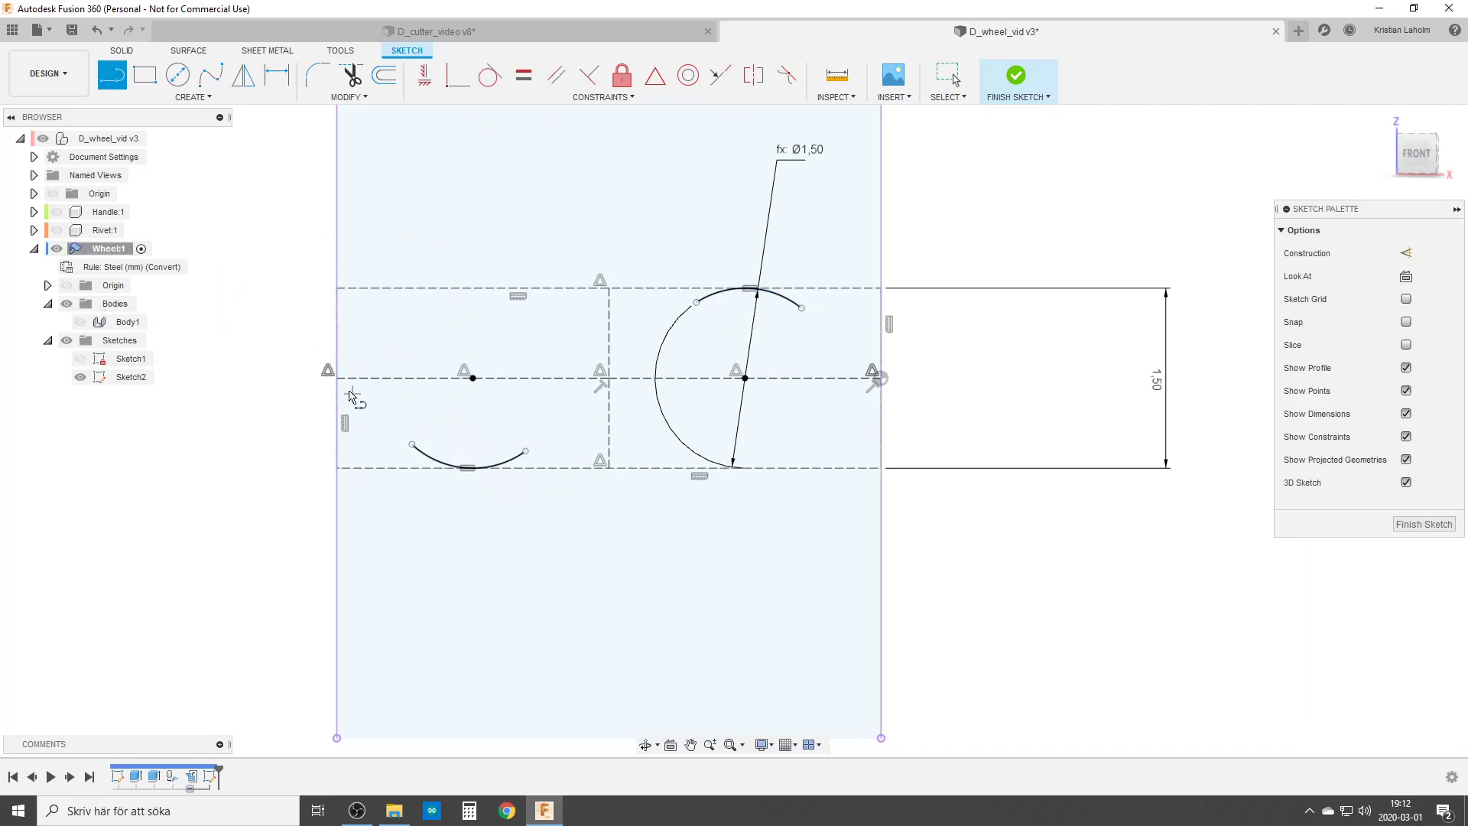
{"action": "left_click", "coordinate": [337, 377]}
{"action": "left_click", "coordinate": [412, 444]}
{"action": "left_click", "coordinate": [526, 451]}
{"action": "left_click", "coordinate": [697, 303]}
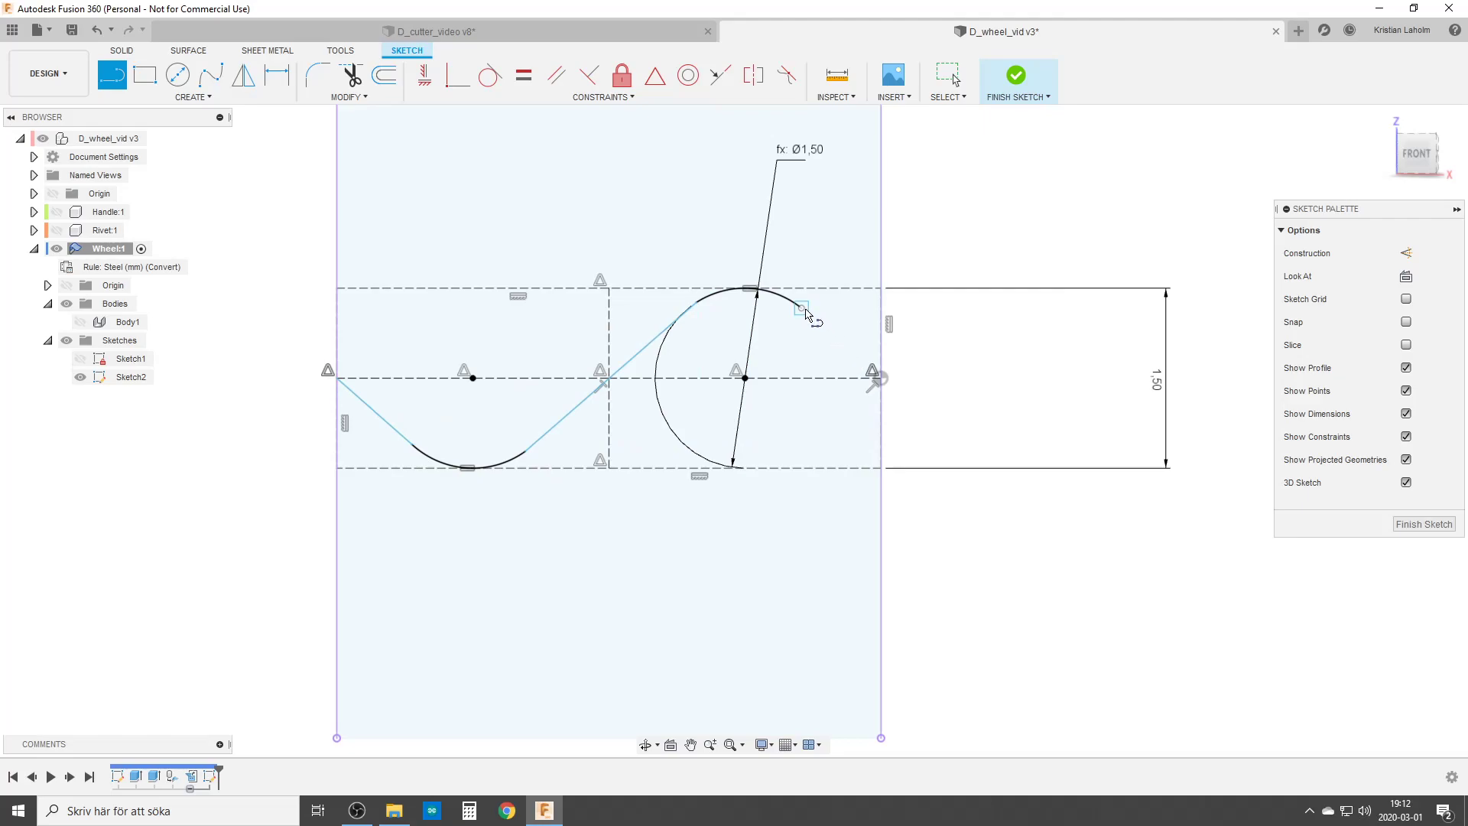
{"action": "left_click", "coordinate": [801, 308]}
{"action": "left_click", "coordinate": [880, 378]}
Apply tangent constraints at all four joints between the wave's straight lines and its two arcs.
{"action": "left_click", "coordinate": [491, 75]}
{"action": "left_click", "coordinate": [371, 411]}
{"action": "left_click", "coordinate": [425, 456]}
{"action": "left_click", "coordinate": [508, 463]}
{"action": "left_click", "coordinate": [581, 404]}
{"action": "left_click", "coordinate": [657, 337]}
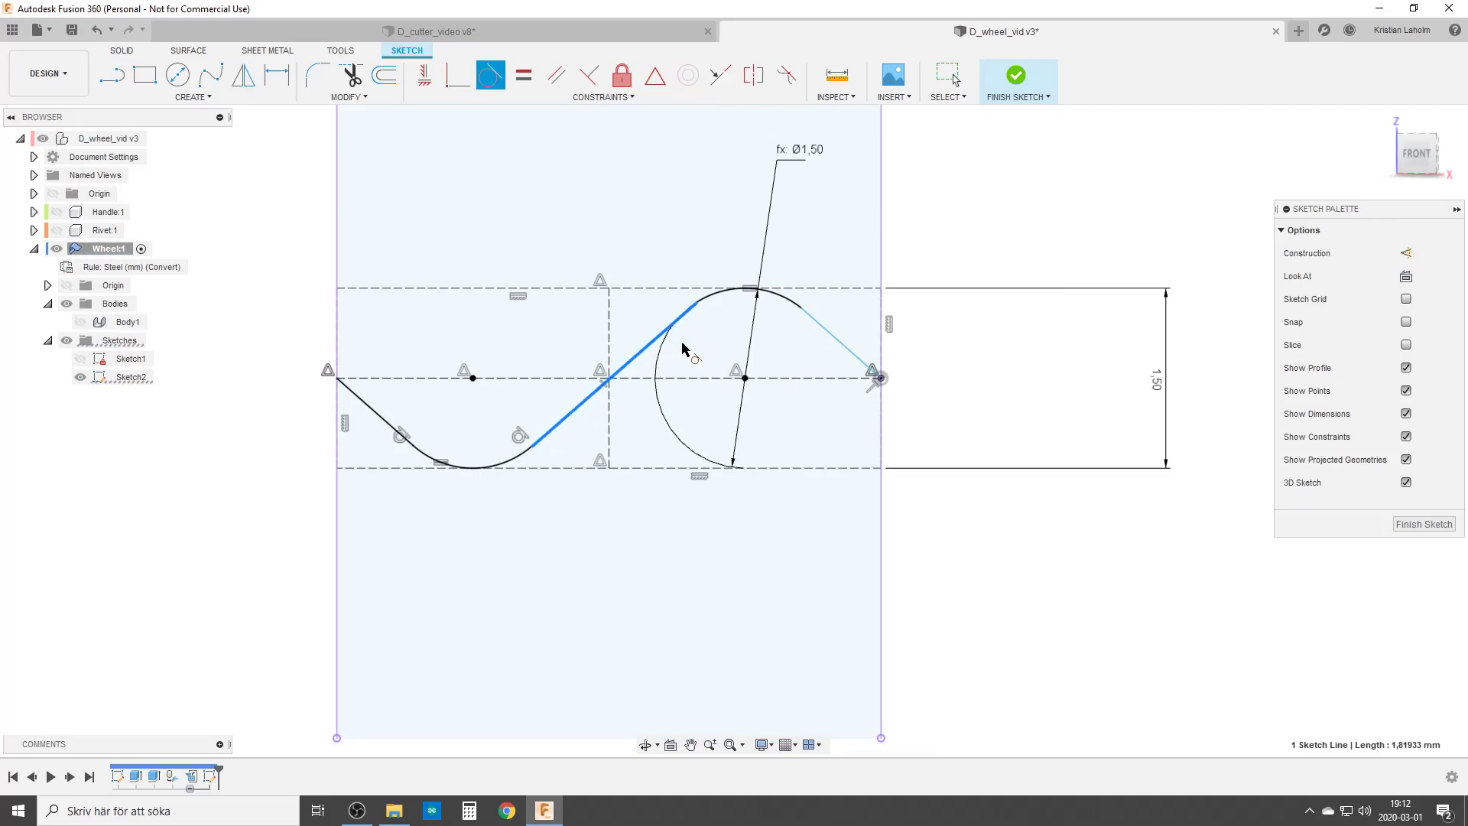
{"action": "left_click", "coordinate": [714, 299]}
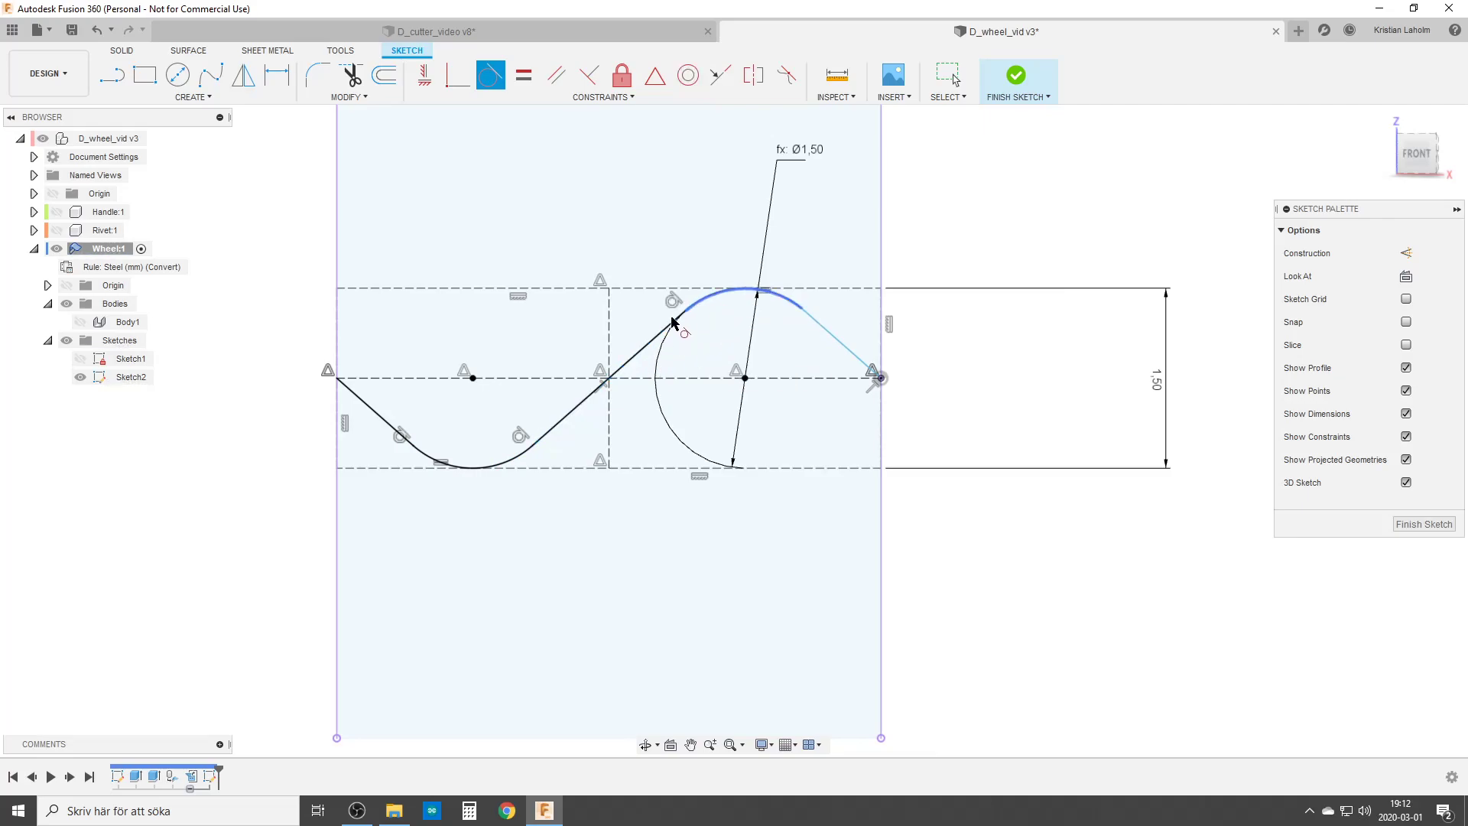
{"action": "left_click", "coordinate": [783, 300]}
{"action": "left_click", "coordinate": [831, 339]}
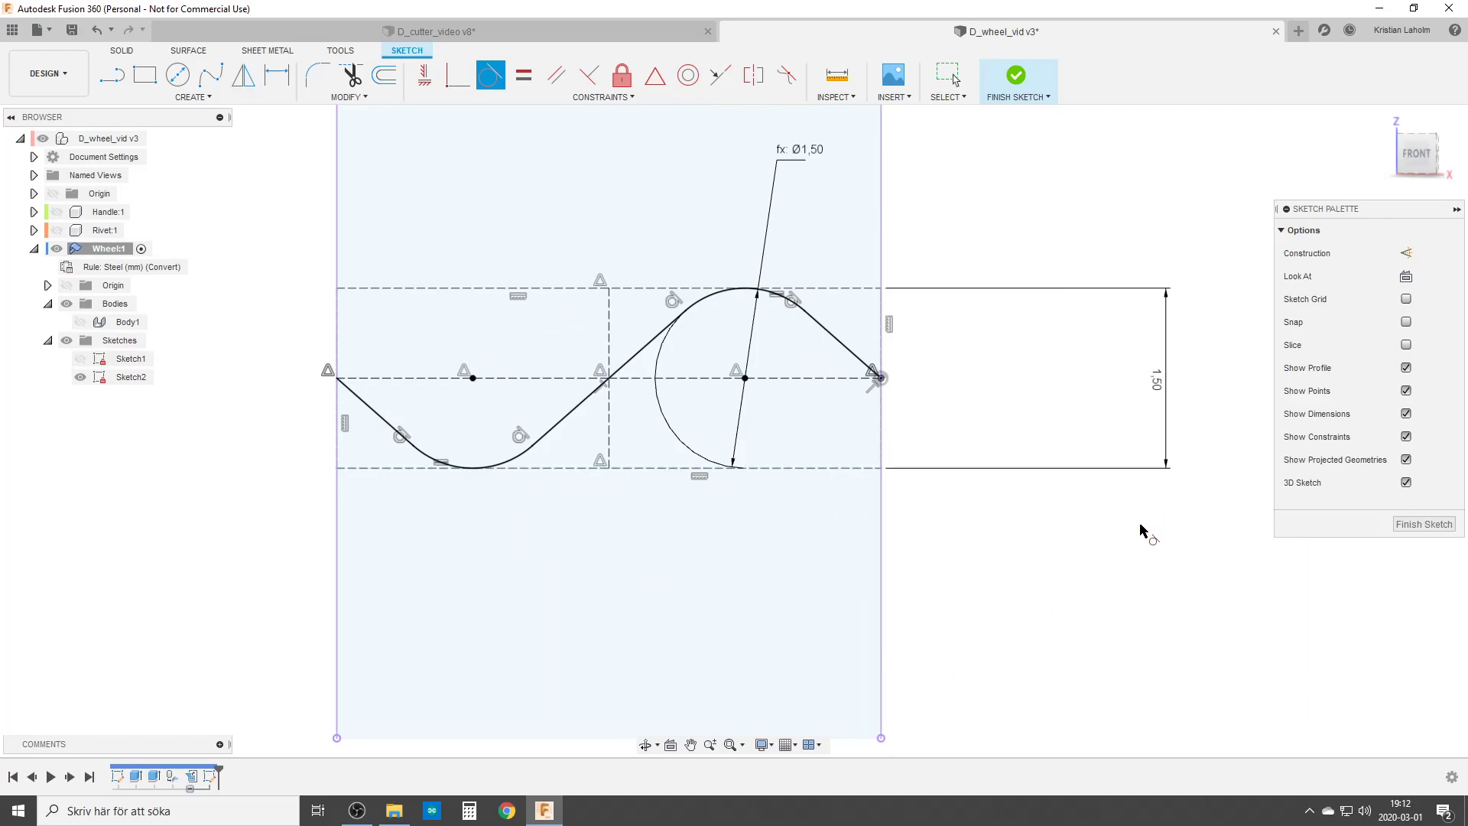
{"action": "scroll", "coordinate": [1022, 580], "scroll_direction": "down", "scroll_amount": 3}
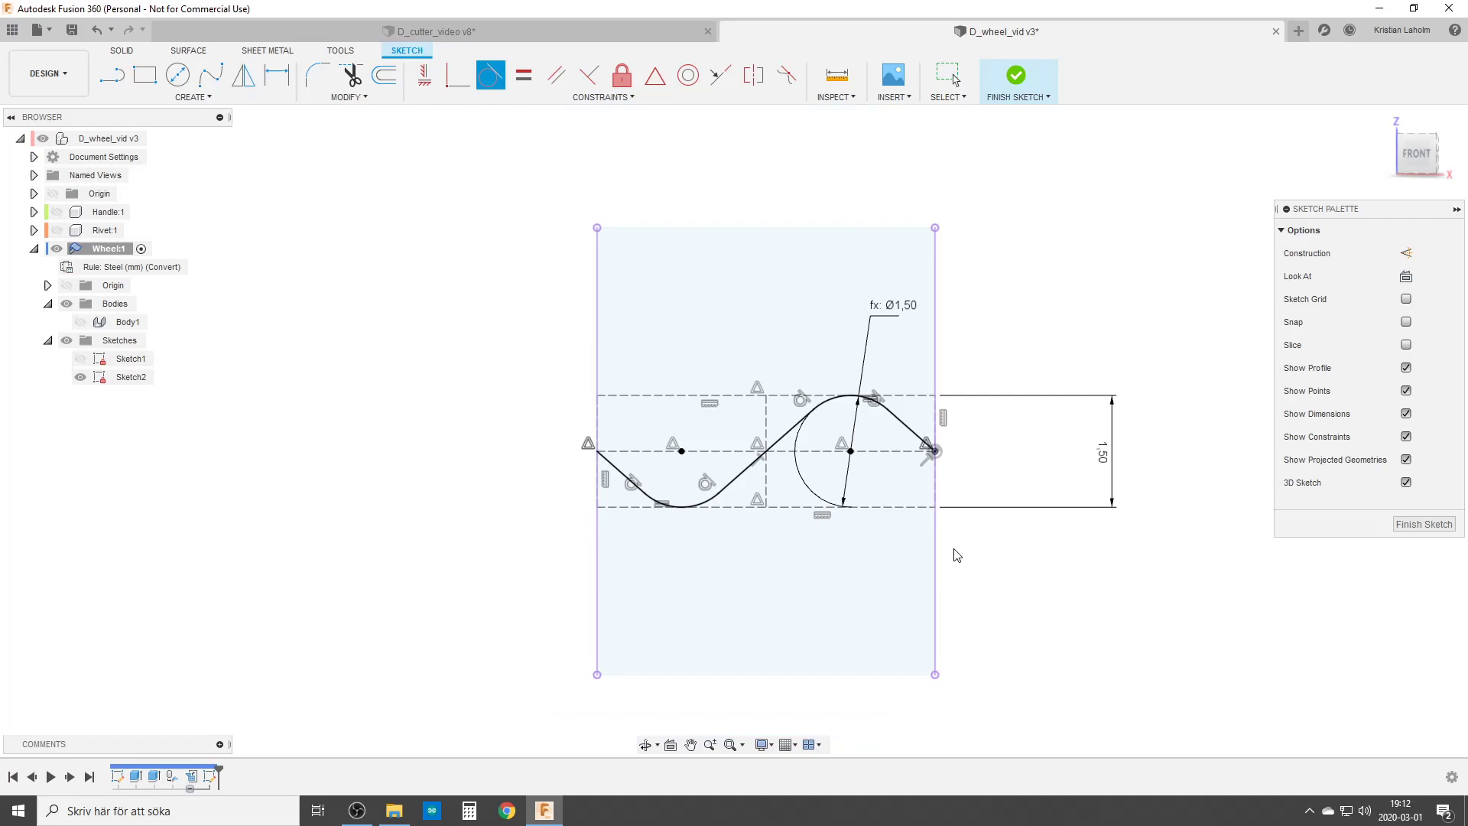
{"action": "key", "text": "Escape"}
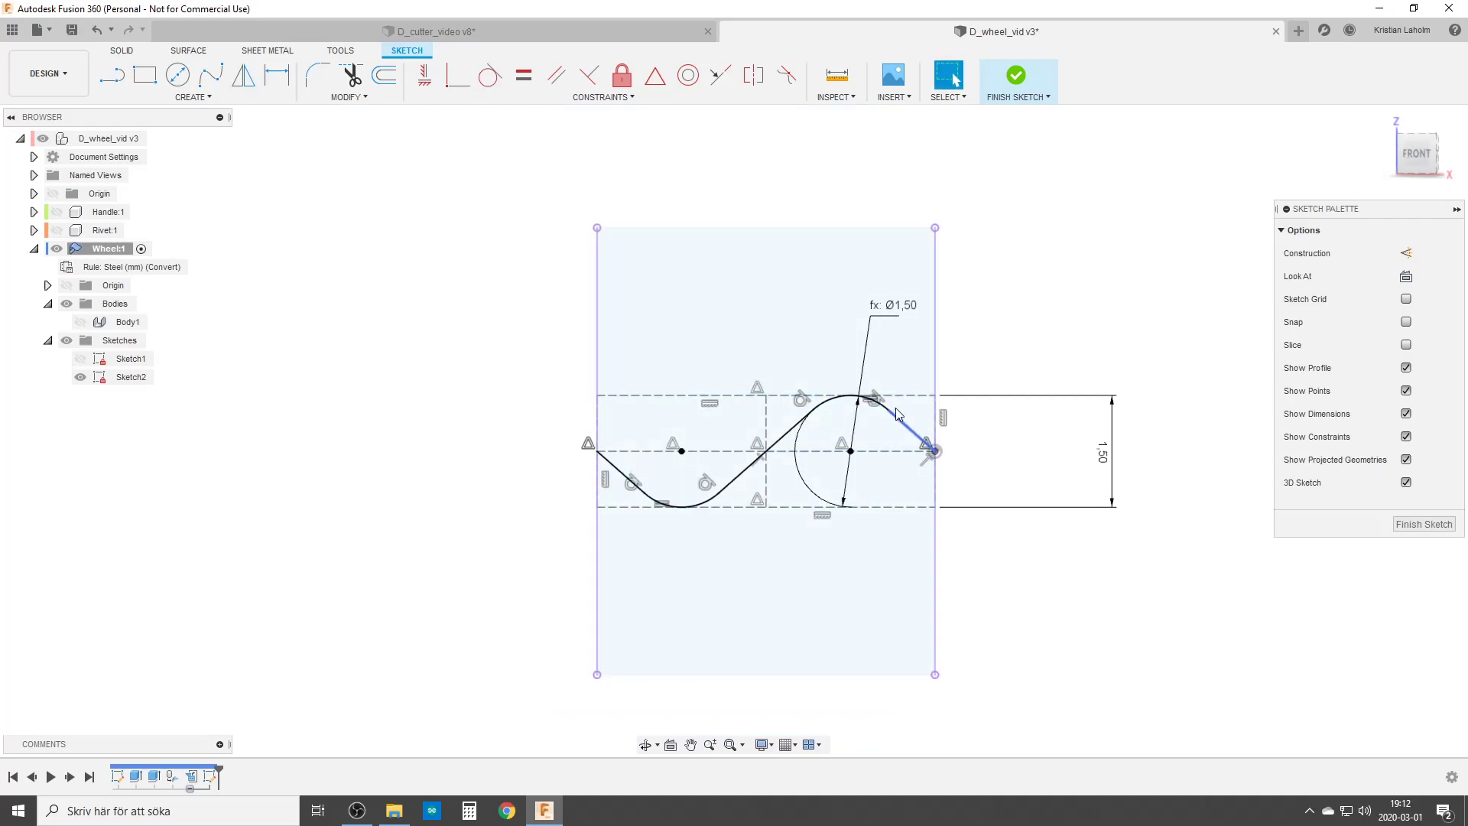
Draw a five-line chain from the wave's left end, around and above the body outline, back to the wave's right end.
{"action": "middle_click_drag", "start_coordinate": [1023, 562], "coordinate": [940, 584]}
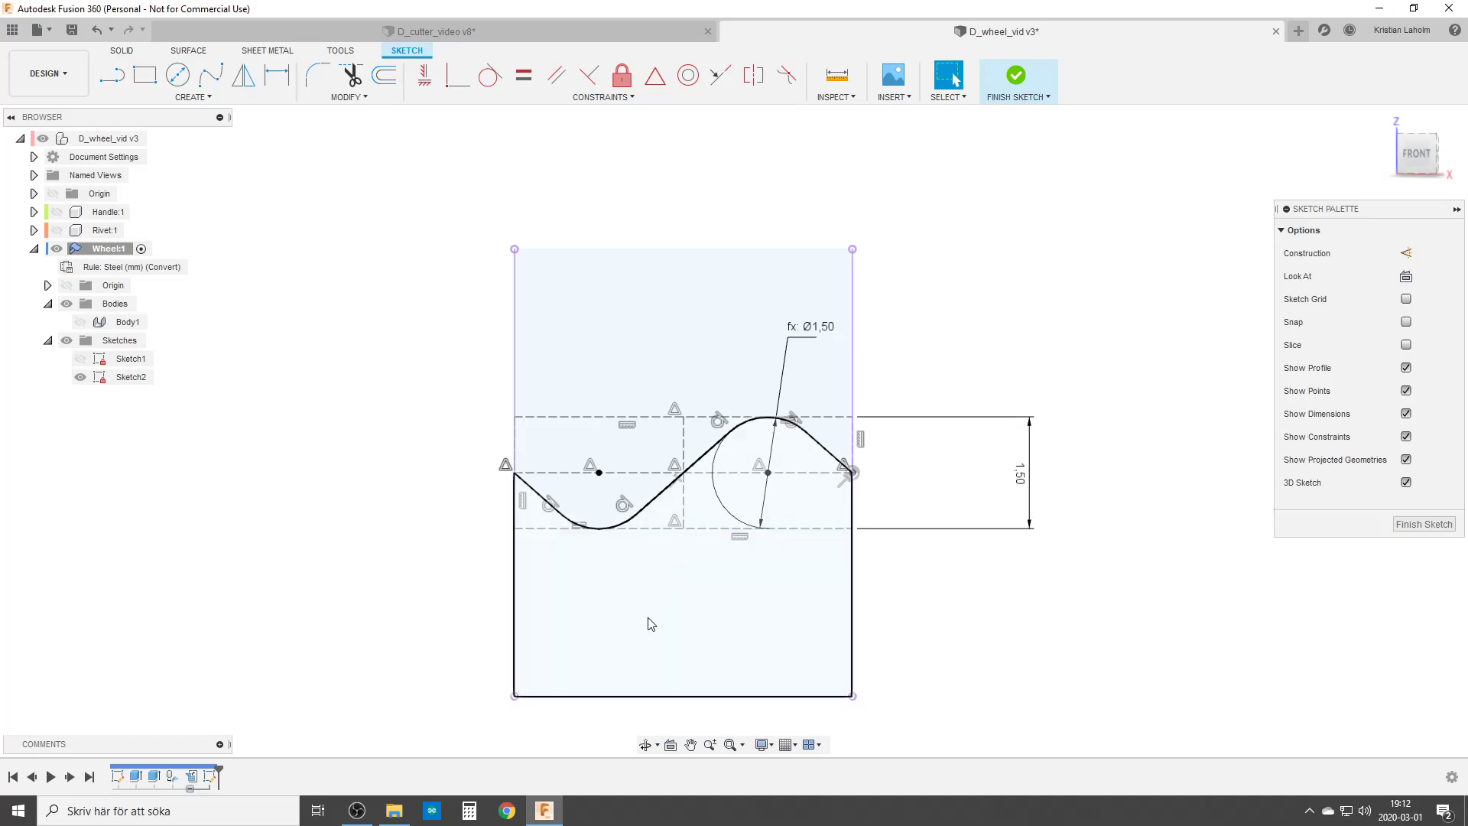
{"action": "key", "text": "l"}
{"action": "left_click", "coordinate": [516, 473]}
{"action": "left_click", "coordinate": [408, 471]}
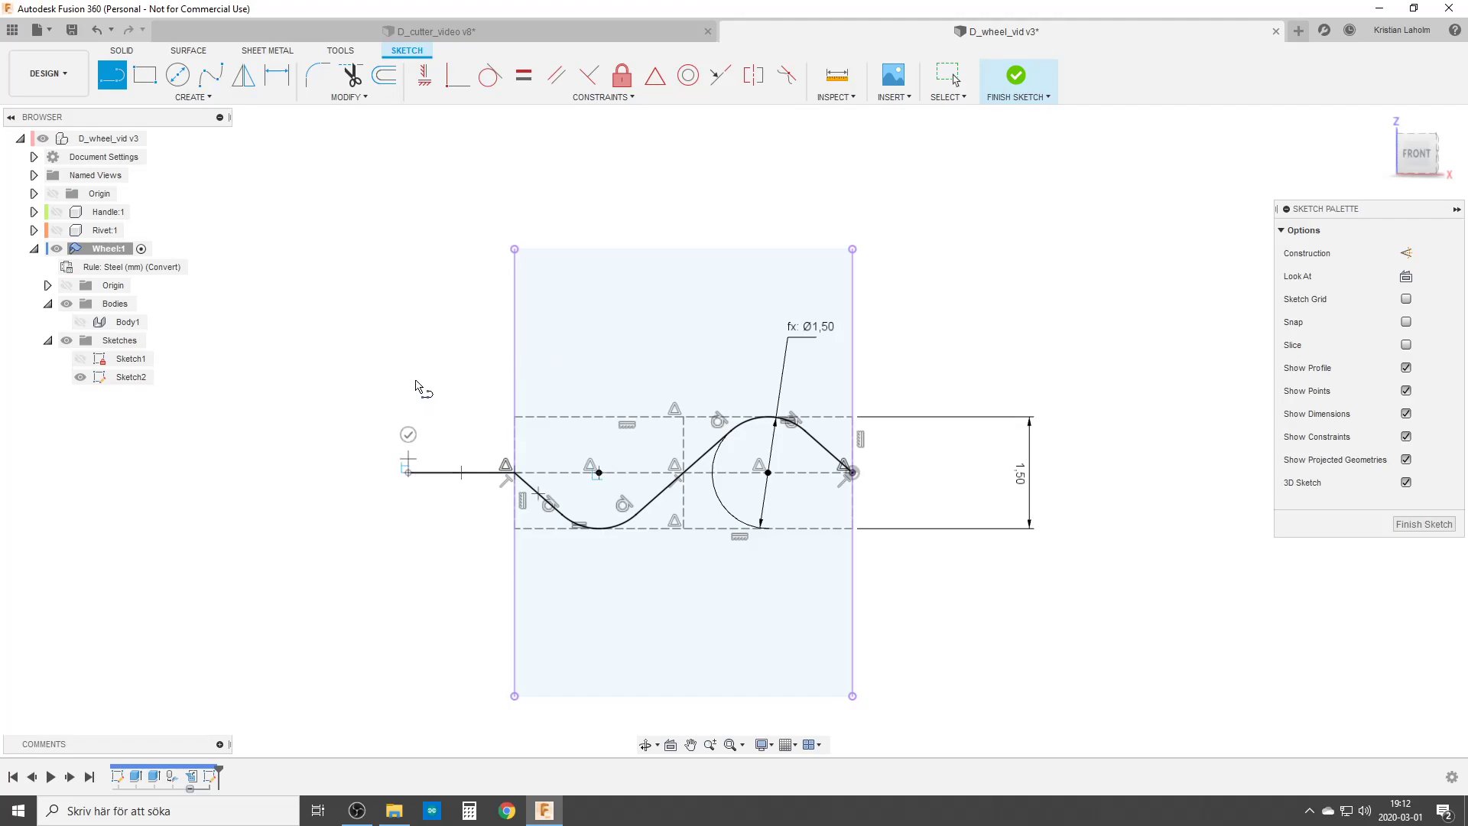
{"action": "left_click", "coordinate": [397, 202]}
{"action": "left_click", "coordinate": [954, 202]}
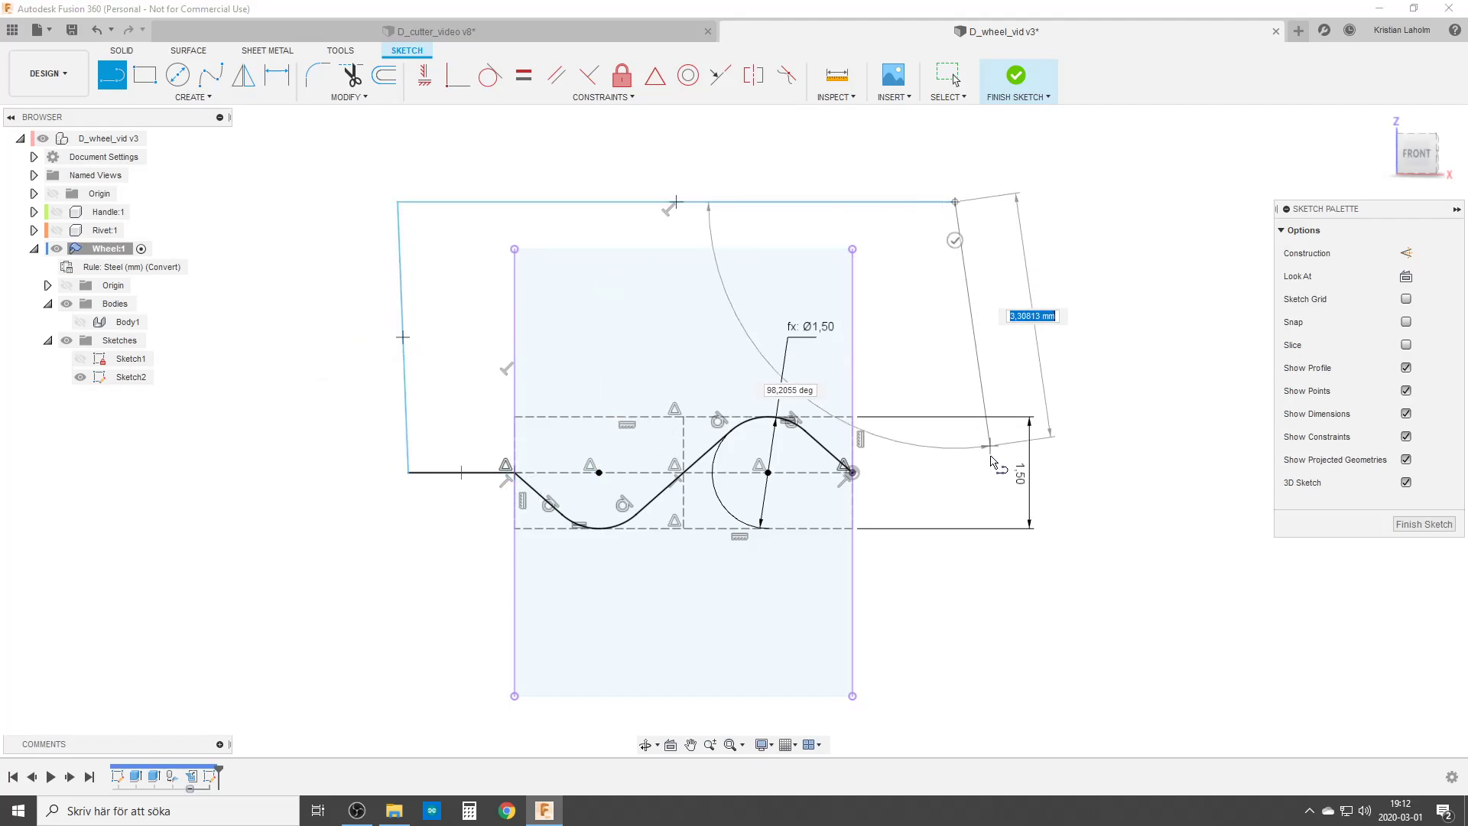
{"action": "left_click", "coordinate": [984, 493]}
{"action": "left_click", "coordinate": [853, 471]}
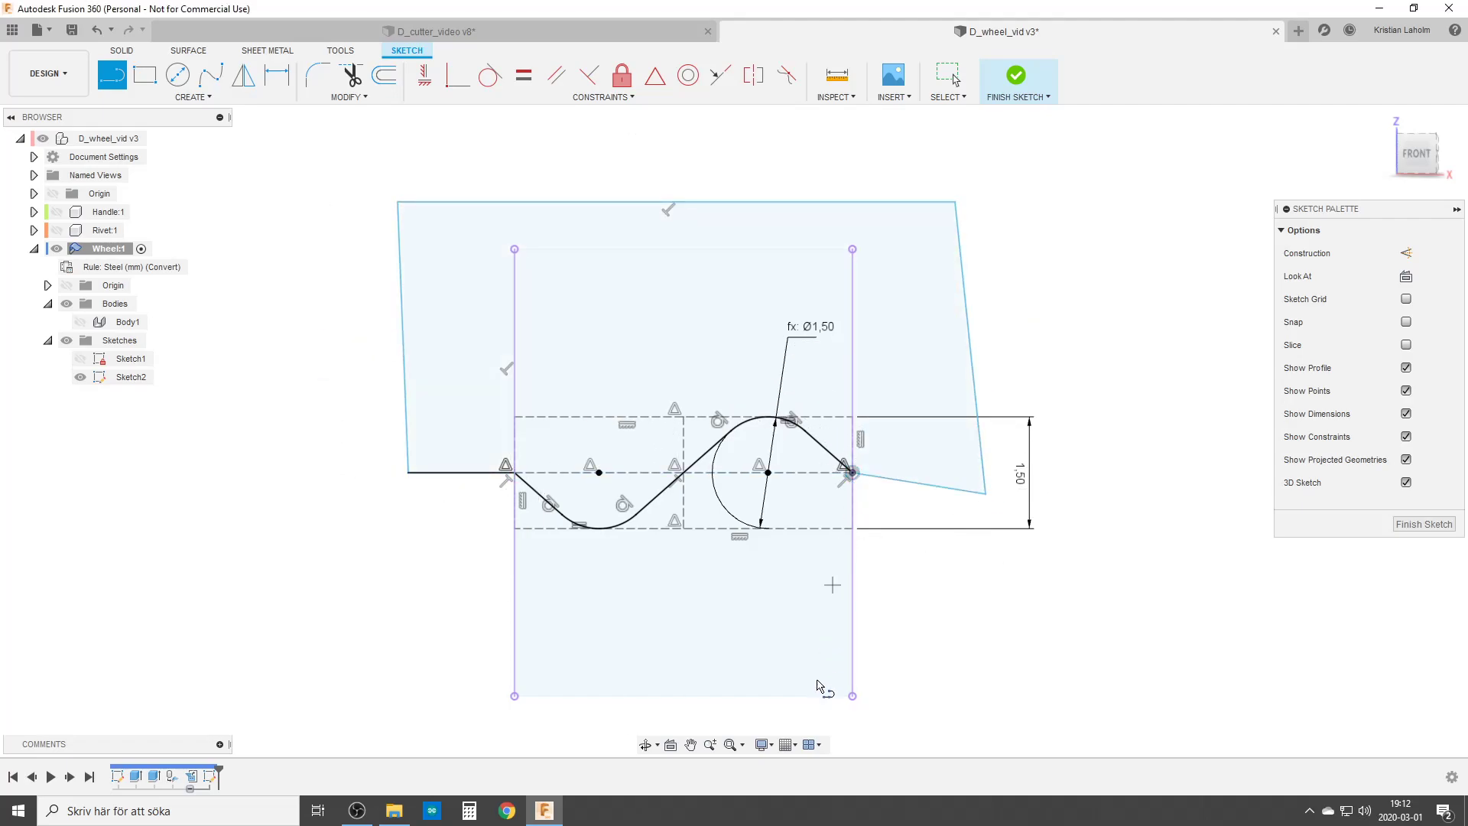
{"action": "key", "text": "Escape"}
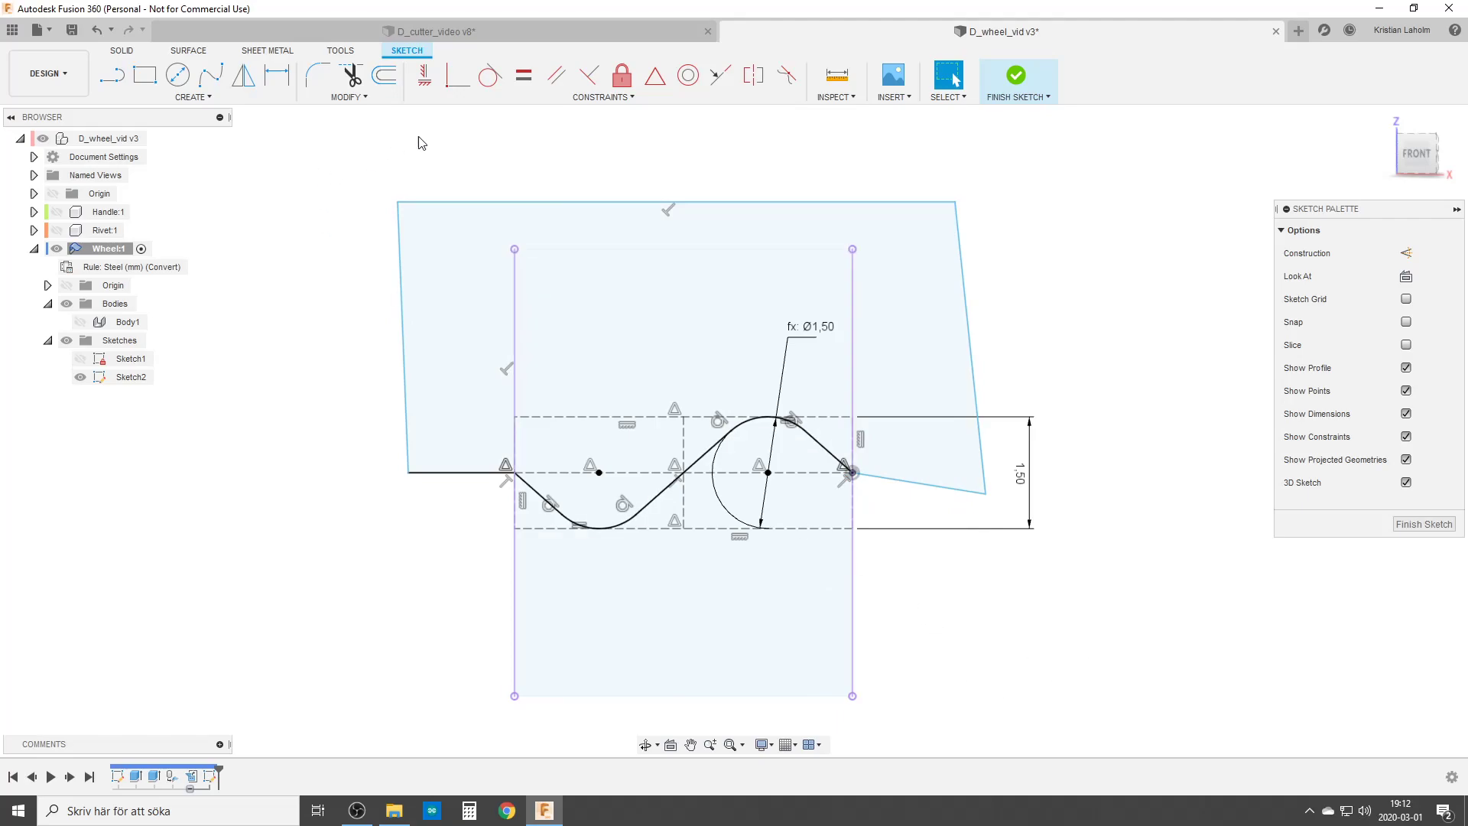
Constrain the chain's two side lines vertical and its short line at the wave's right end horizontal.
{"action": "left_click", "coordinate": [425, 74]}
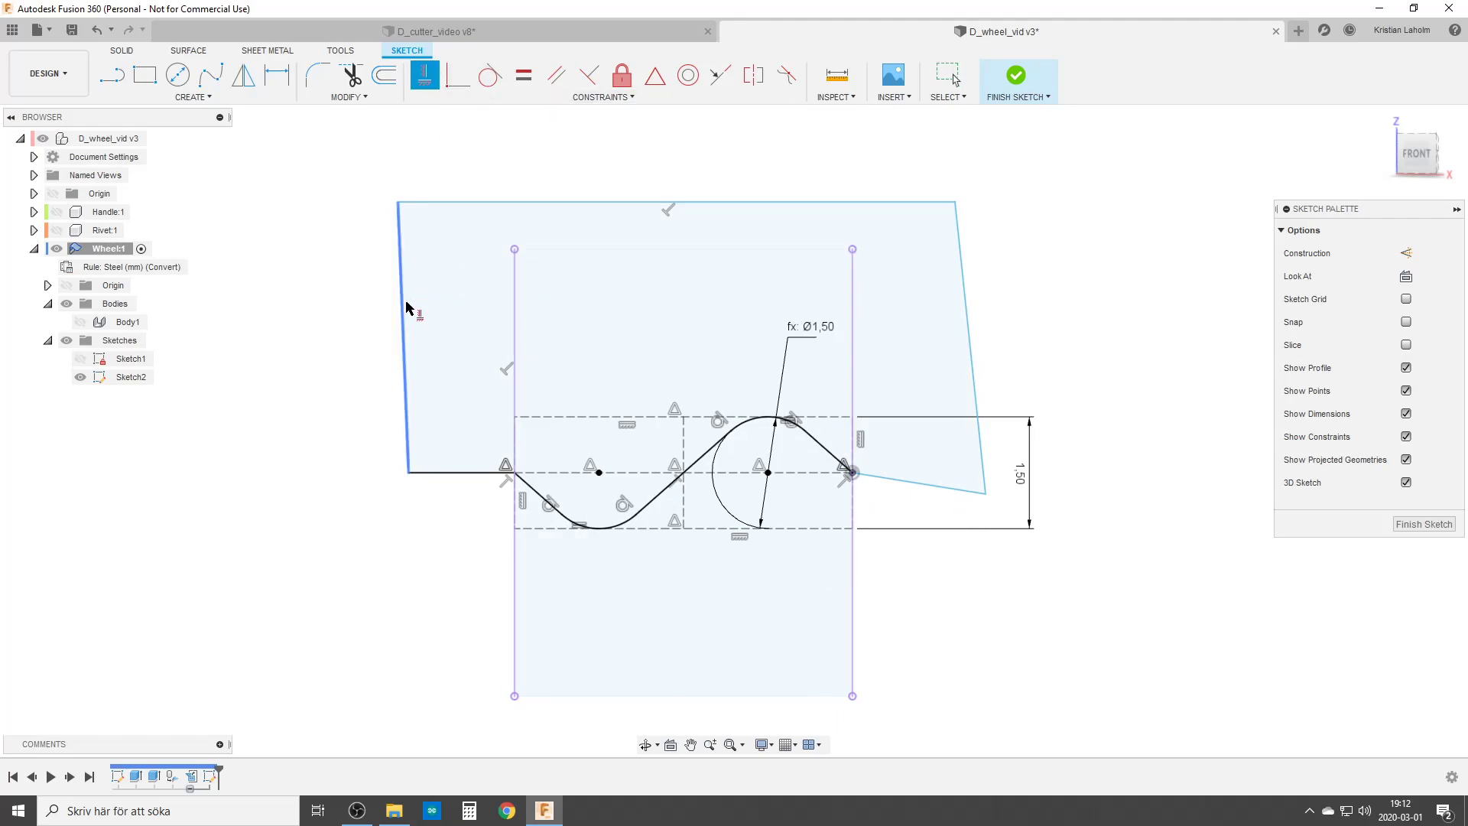
{"action": "left_click", "coordinate": [402, 316]}
{"action": "left_click", "coordinate": [948, 489]}
{"action": "left_click", "coordinate": [975, 355]}
Dimension the short horizontal lines at both ends of the wave to 1 mm each.
{"action": "key", "text": "d"}
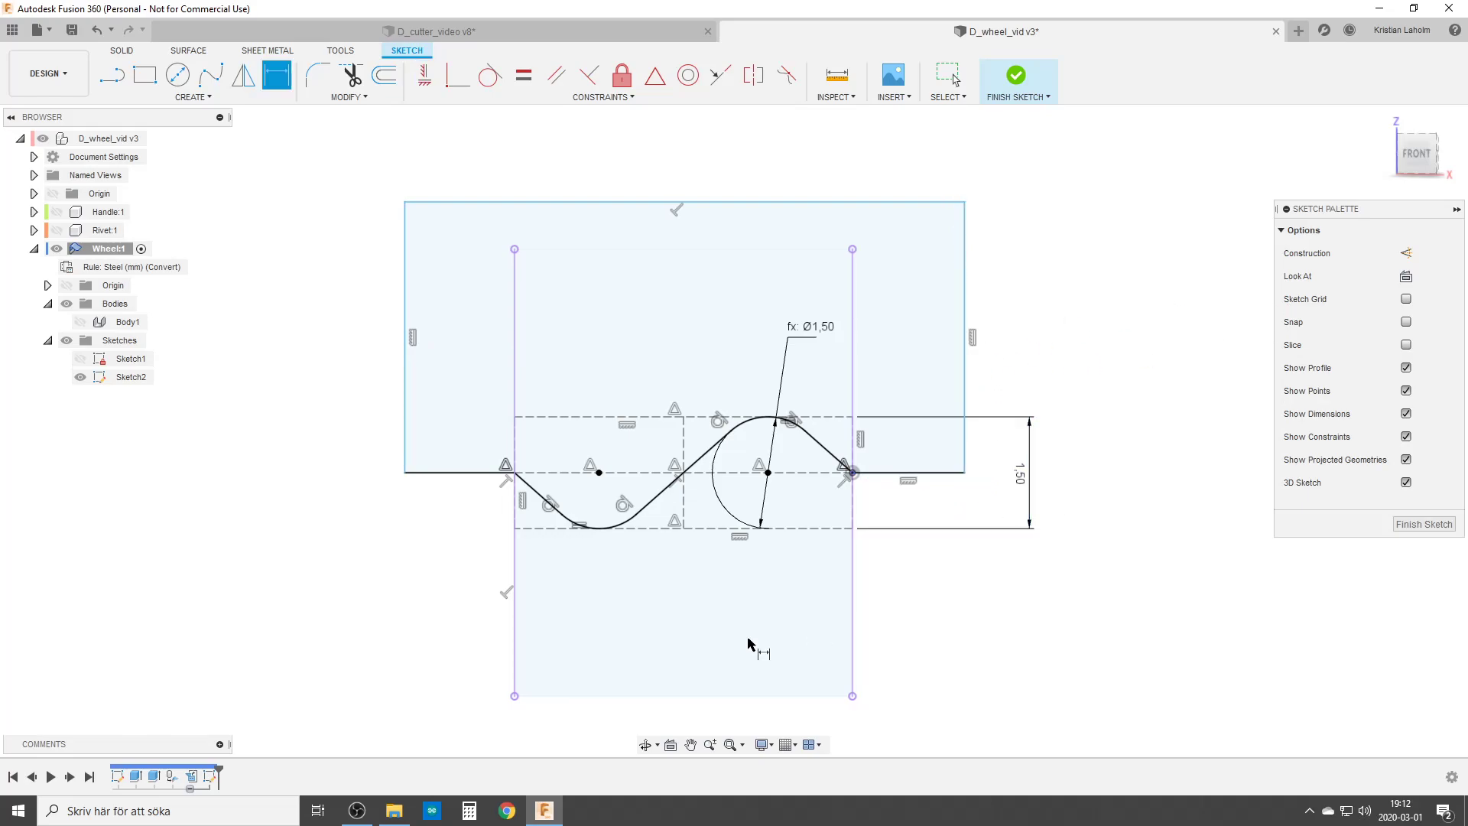
{"action": "left_click", "coordinate": [454, 479]}
{"action": "left_click", "coordinate": [445, 563]}
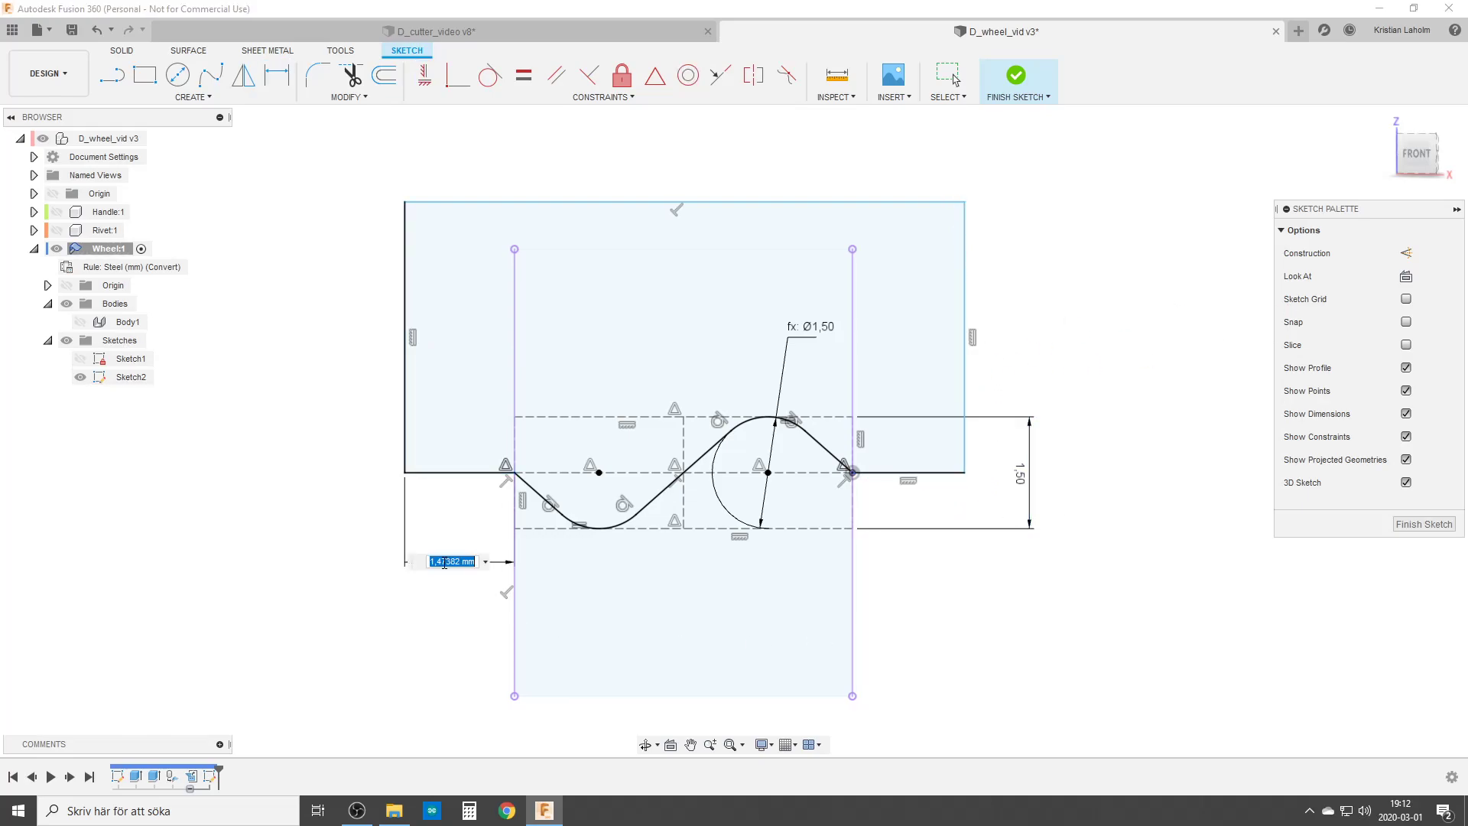
{"action": "type", "text": "1"}
{"action": "key", "text": "Return"}
{"action": "left_click", "coordinate": [909, 474]}
{"action": "left_click", "coordinate": [929, 575]}
{"action": "type", "text": "1"}
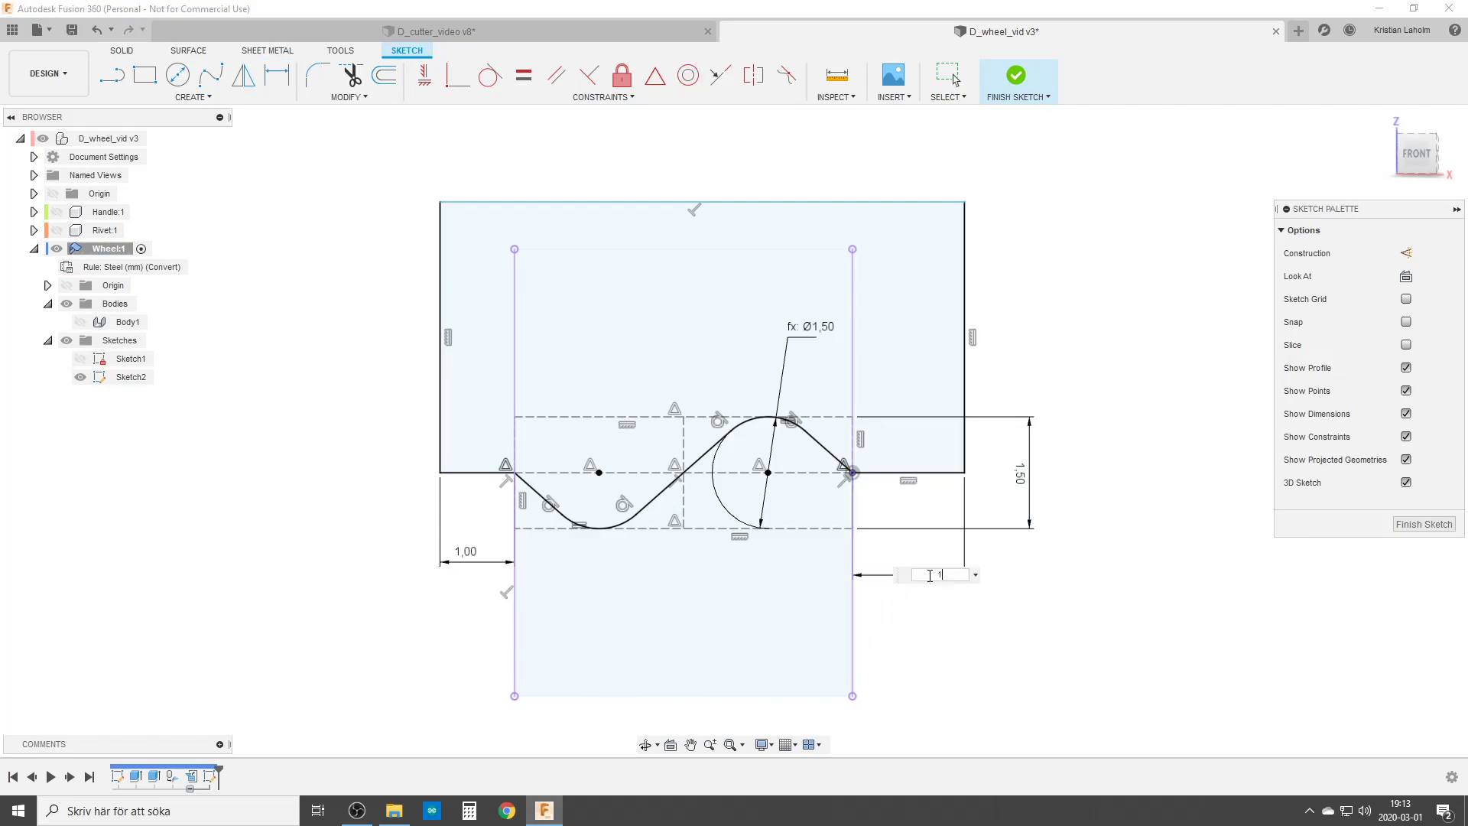
{"action": "key", "text": "Return"}
Dimension the outline's top line 1 mm above the projected edge's upper endpoint and finish the sketch.
{"action": "left_click", "coordinate": [853, 250]}
{"action": "left_click", "coordinate": [977, 220]}
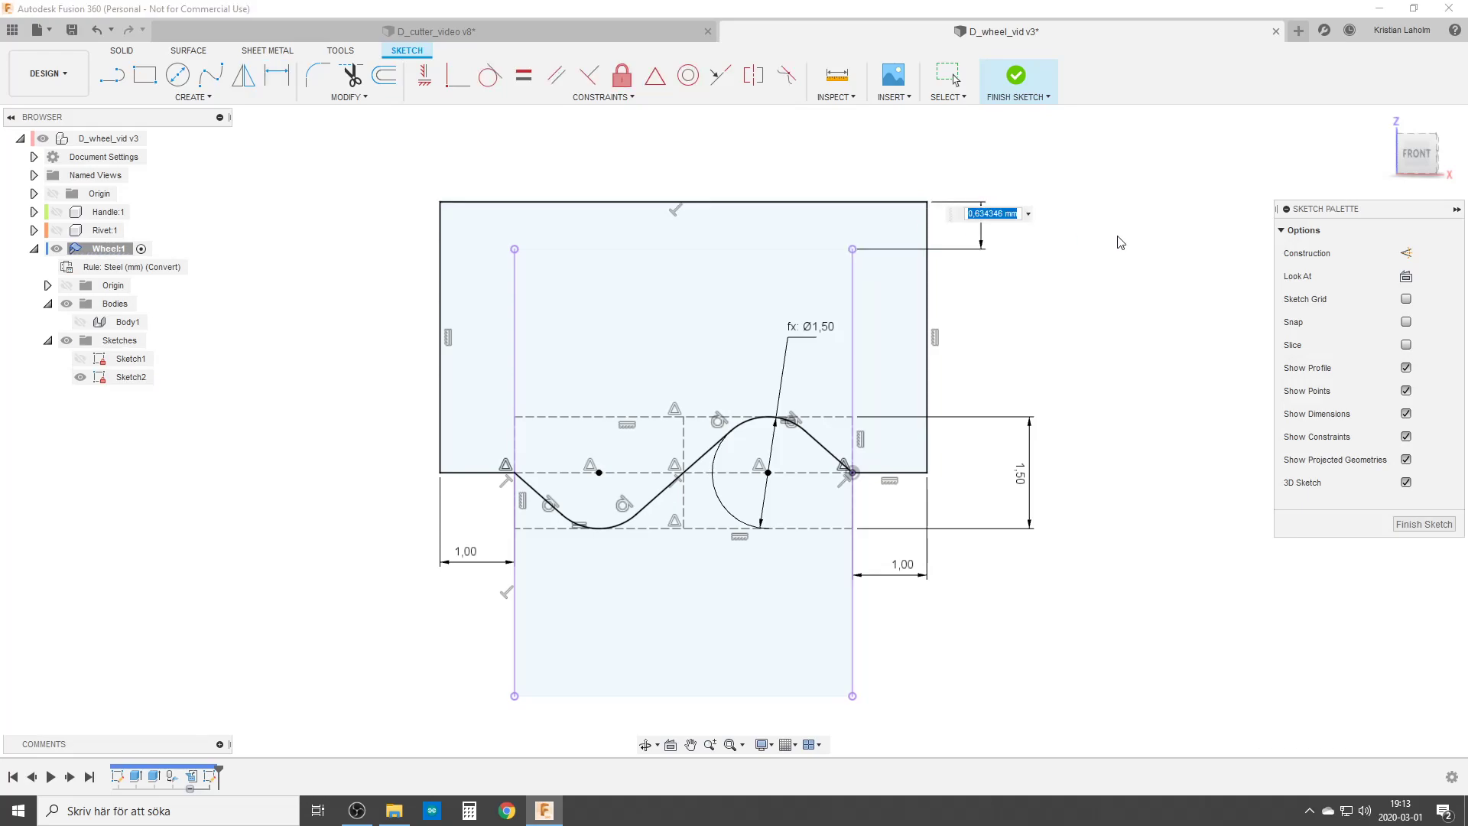
{"action": "type", "text": "1"}
{"action": "key", "text": "Return"}
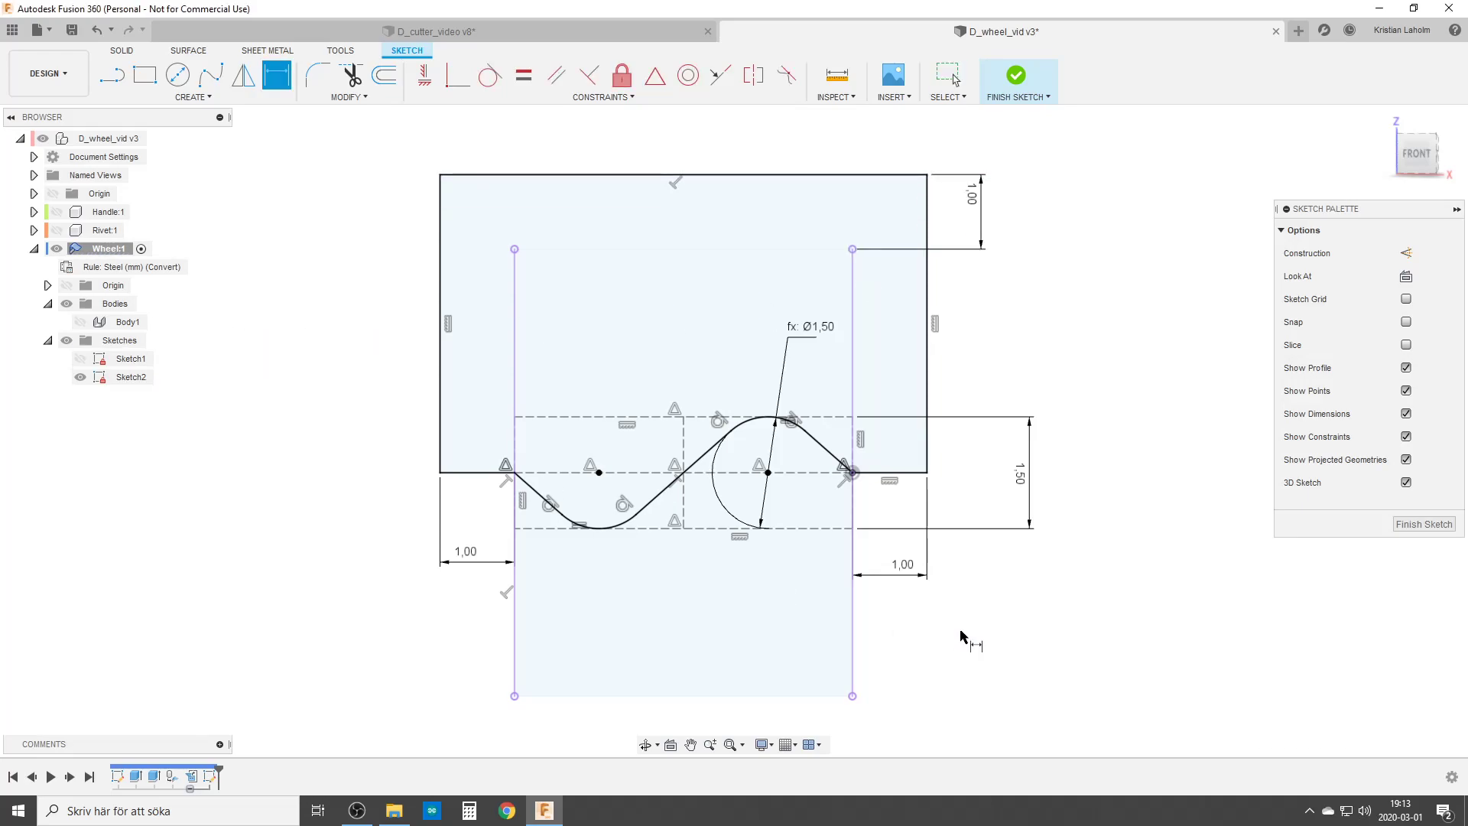
{"action": "left_click", "coordinate": [1423, 524]}
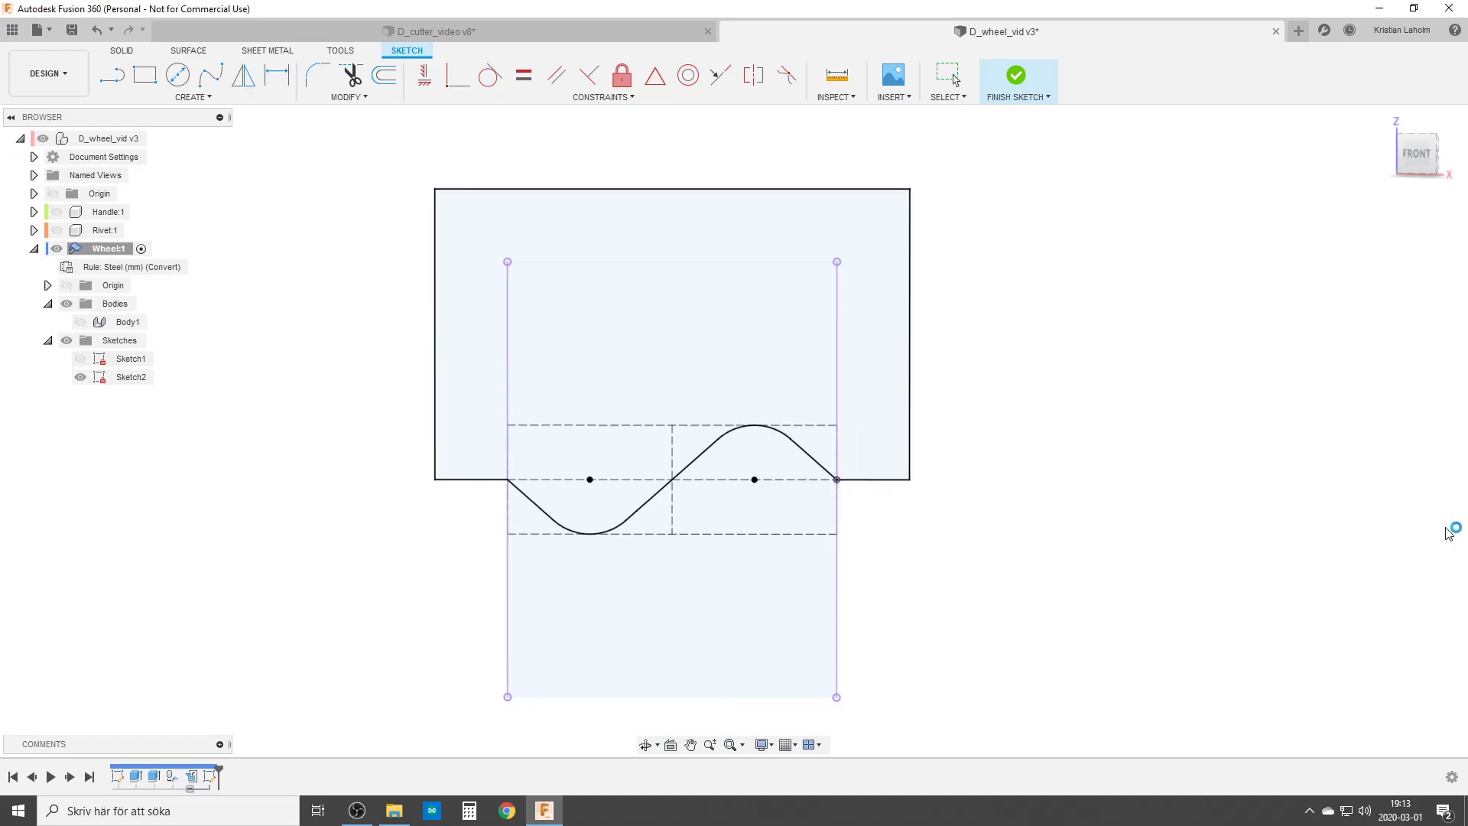
Show Body1, cut it with both profiles above the wave using an Extrude up to its back face, and hide Sketch2.
{"action": "left_click", "coordinate": [81, 322]}
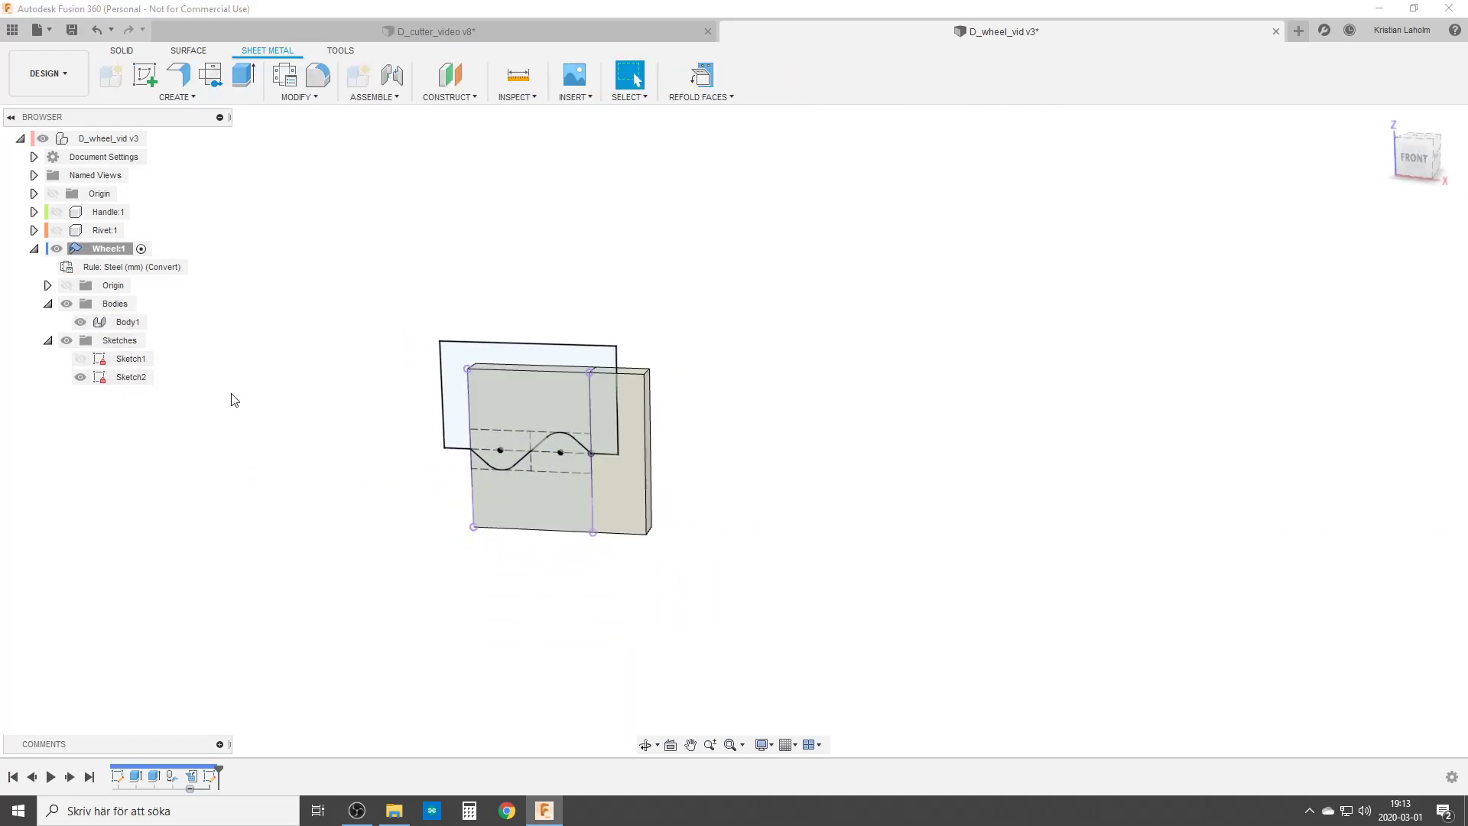
{"action": "key", "text": "e"}
{"action": "scroll", "coordinate": [412, 649], "scroll_direction": "up", "scroll_amount": 2}
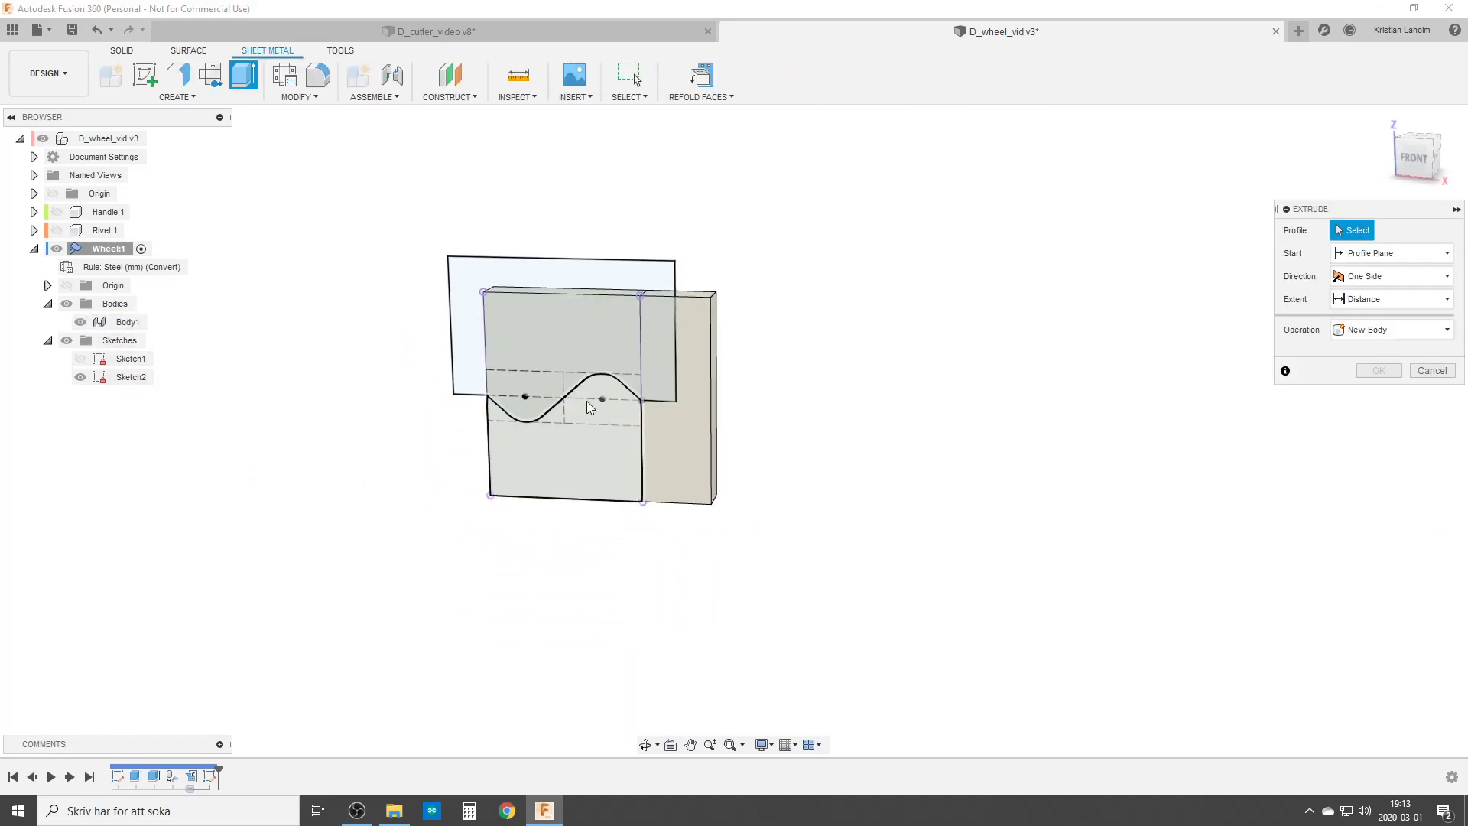
{"action": "left_click", "coordinate": [565, 321]}
{"action": "left_click", "coordinate": [469, 295]}
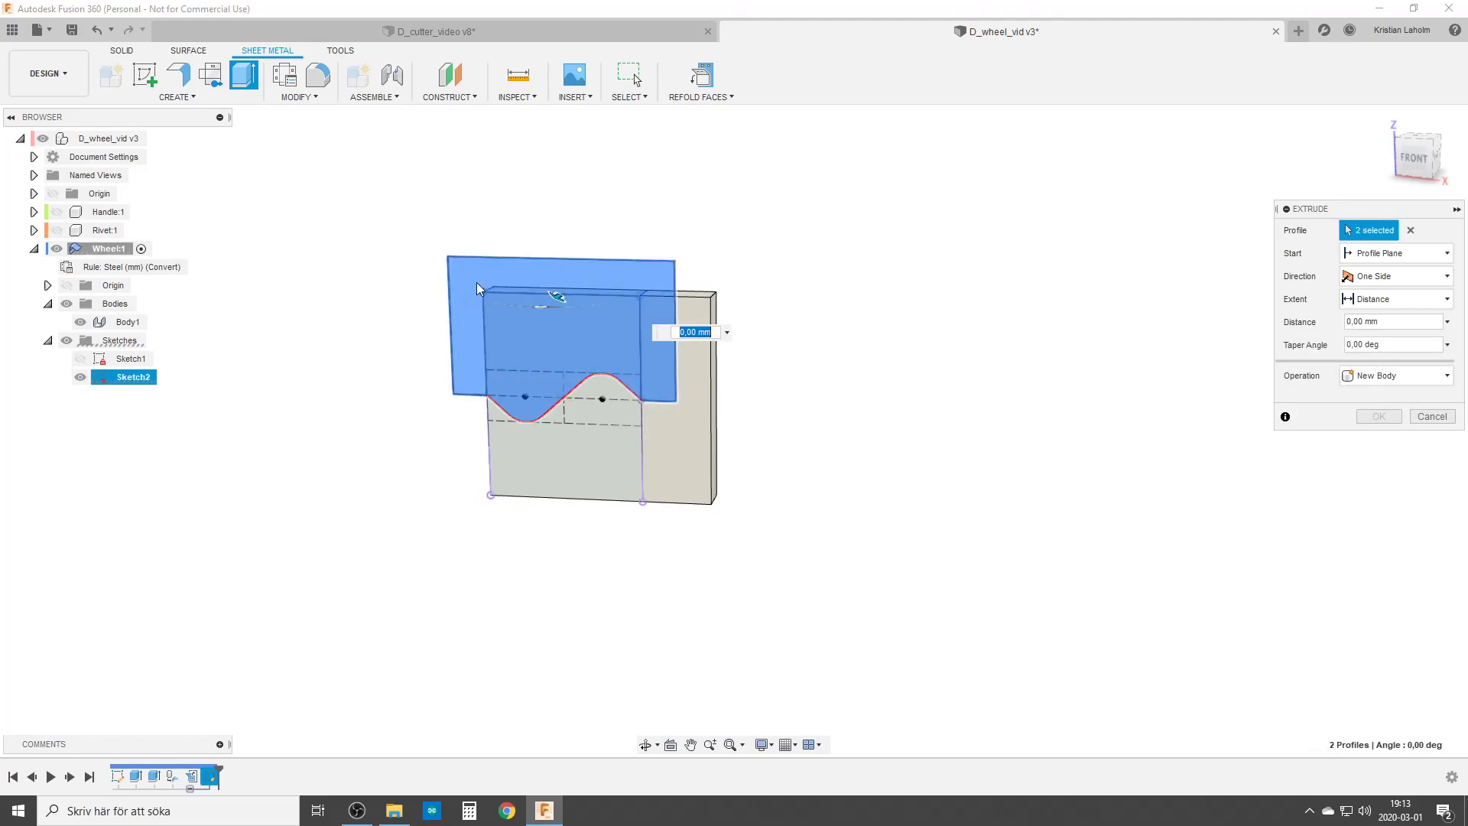
{"action": "left_click", "coordinate": [1406, 299]}
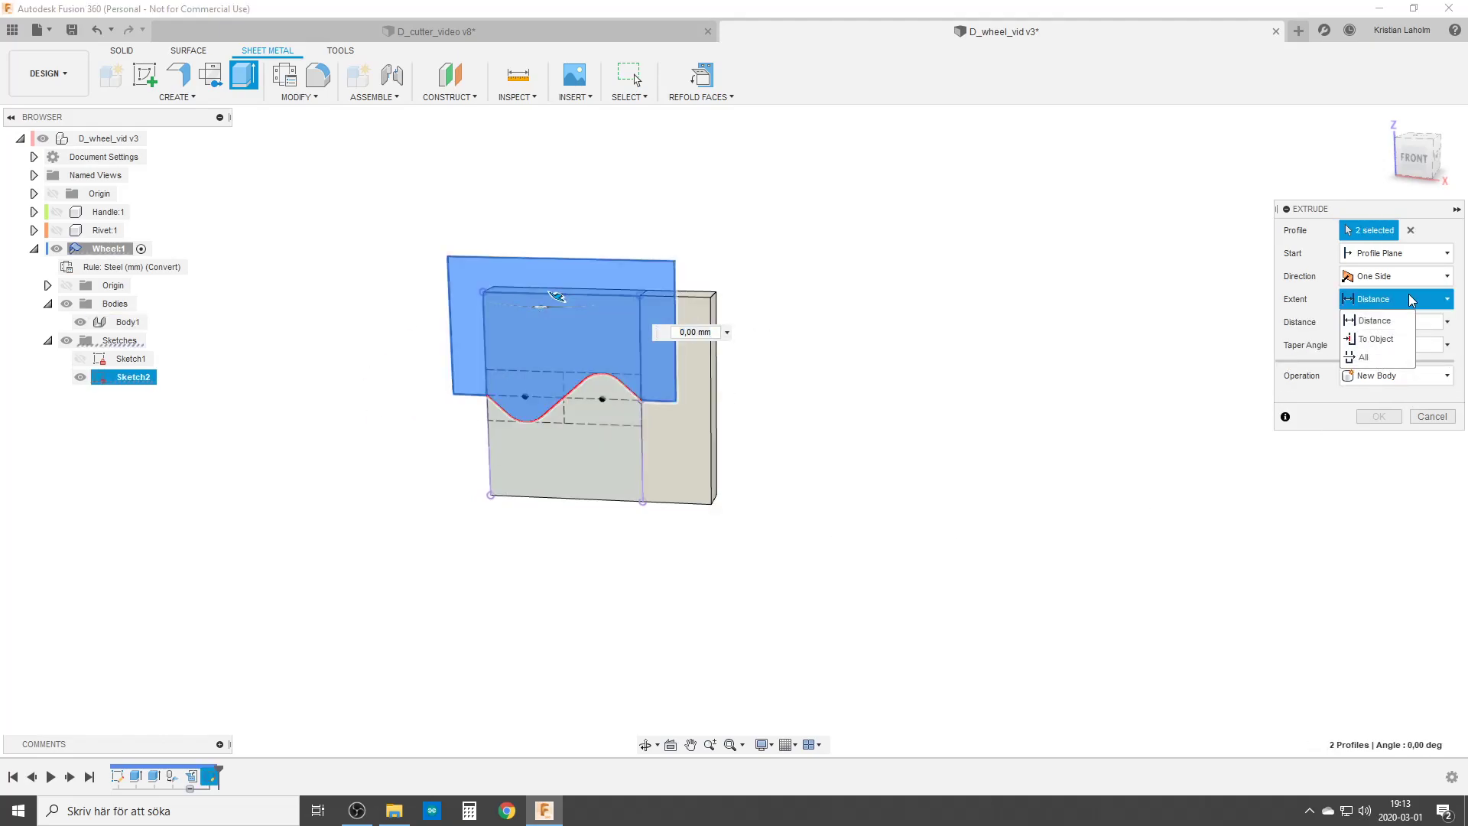
{"action": "left_click", "coordinate": [1376, 340]}
{"action": "middle_click_drag", "start_coordinate": [864, 494], "coordinate": [589, 472], "text": "shift"}
{"action": "left_click", "coordinate": [590, 472]}
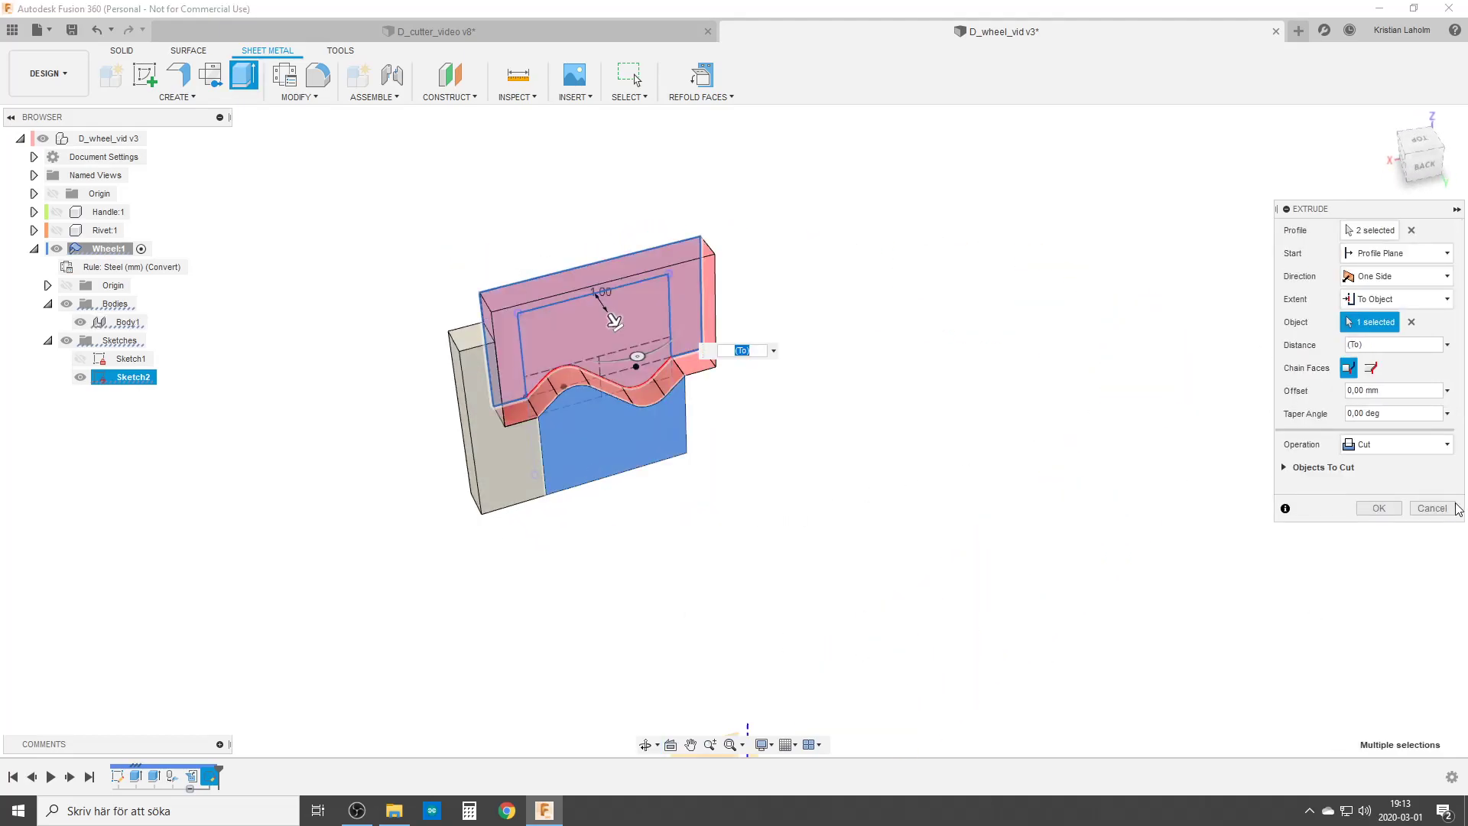
{"action": "left_click", "coordinate": [1379, 508]}
{"action": "middle_click_drag", "start_coordinate": [331, 609], "coordinate": [539, 569], "text": "shift"}
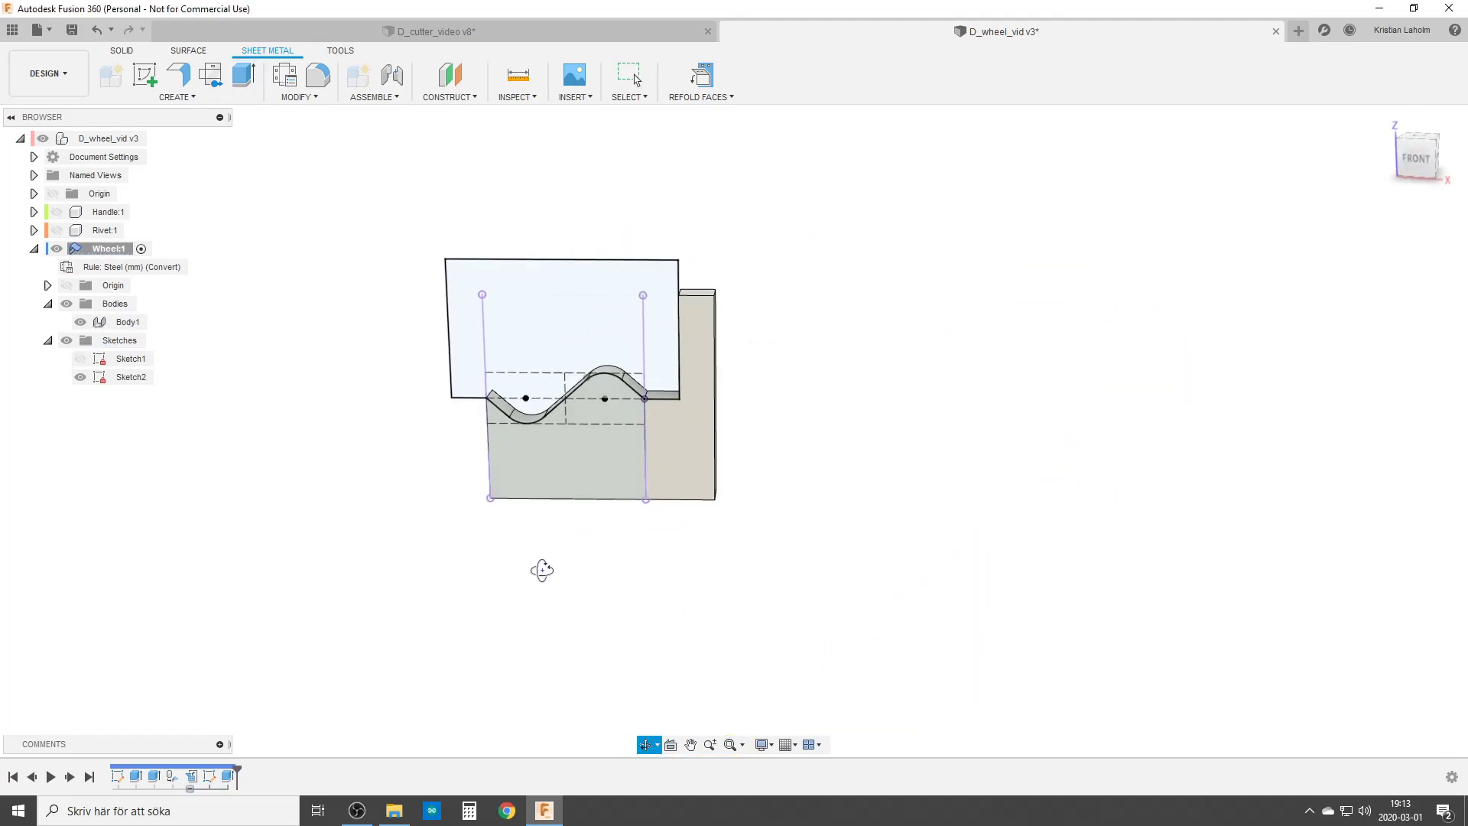
{"action": "left_click", "coordinate": [80, 377]}
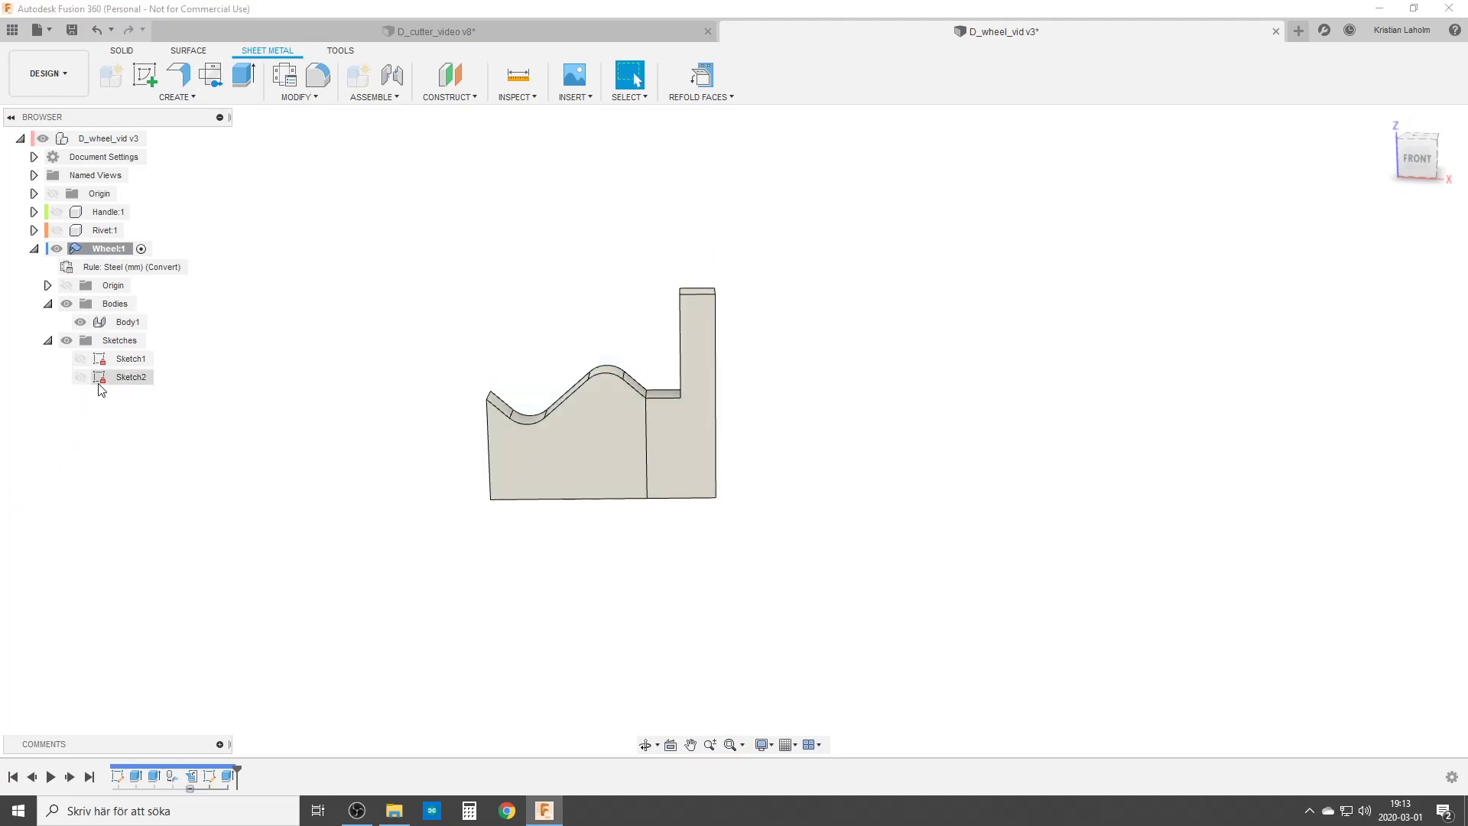
Switch to surface modelling and show Sketch1 of the Wheel component.
{"action": "left_click", "coordinate": [186, 52]}
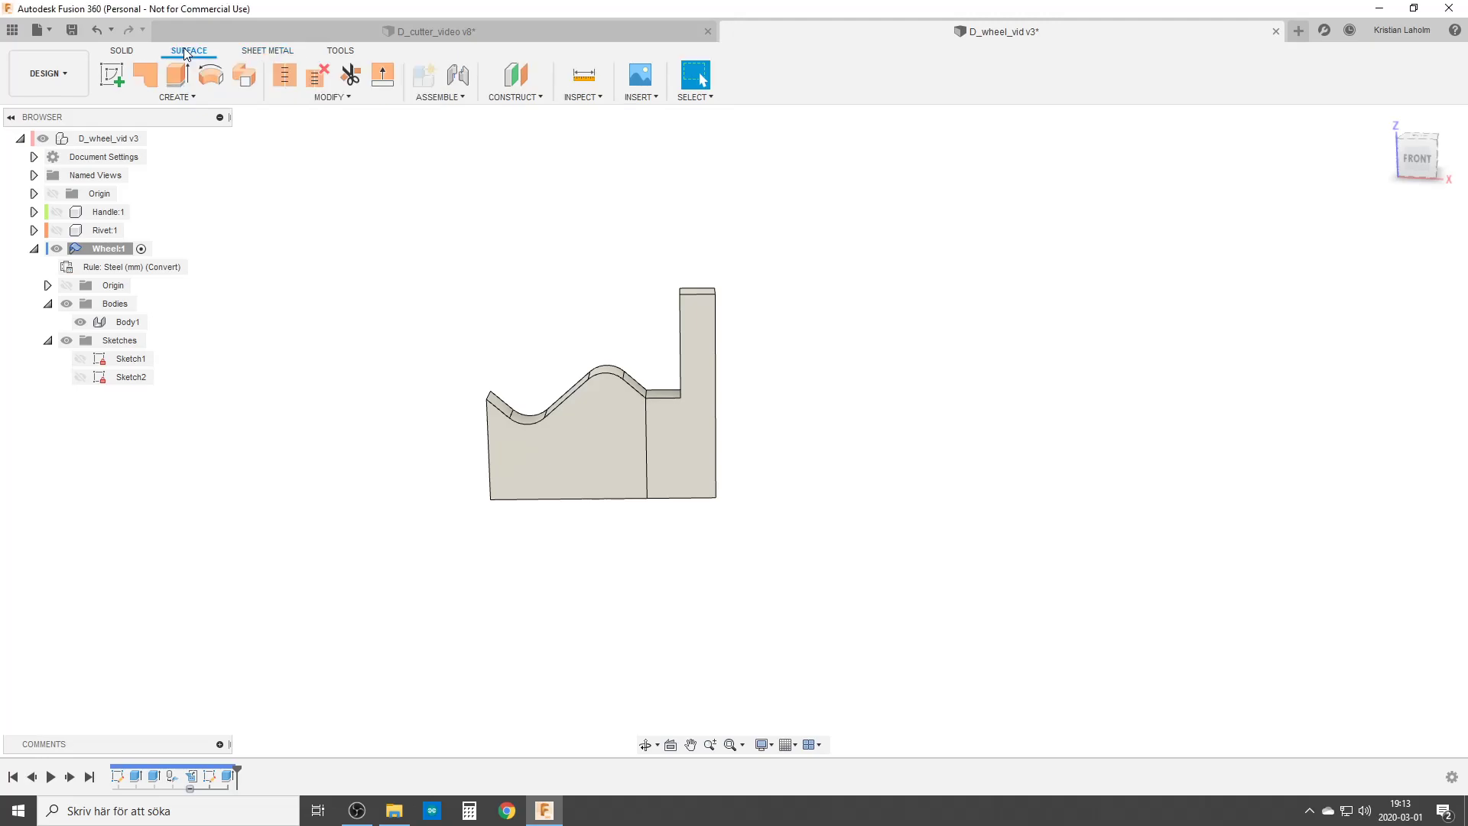
{"action": "left_click", "coordinate": [80, 359]}
Try a Patch on the Sketch1 profile between the two arcs nearest the apex, and undo it.
{"action": "middle_click_drag", "start_coordinate": [463, 353], "coordinate": [469, 427], "text": "shift"}
{"action": "left_click", "coordinate": [144, 74]}
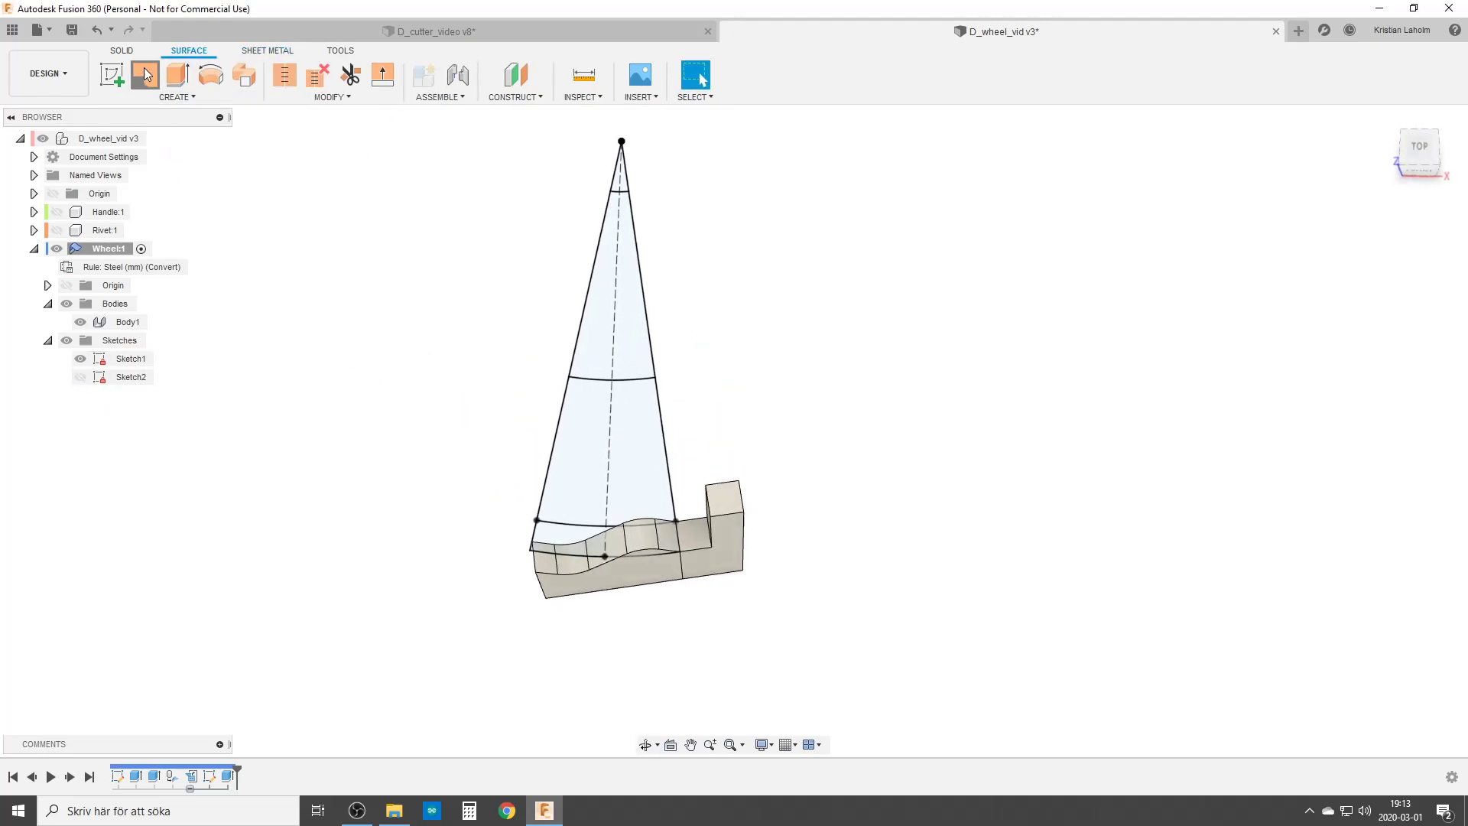
{"action": "left_click", "coordinate": [628, 336]}
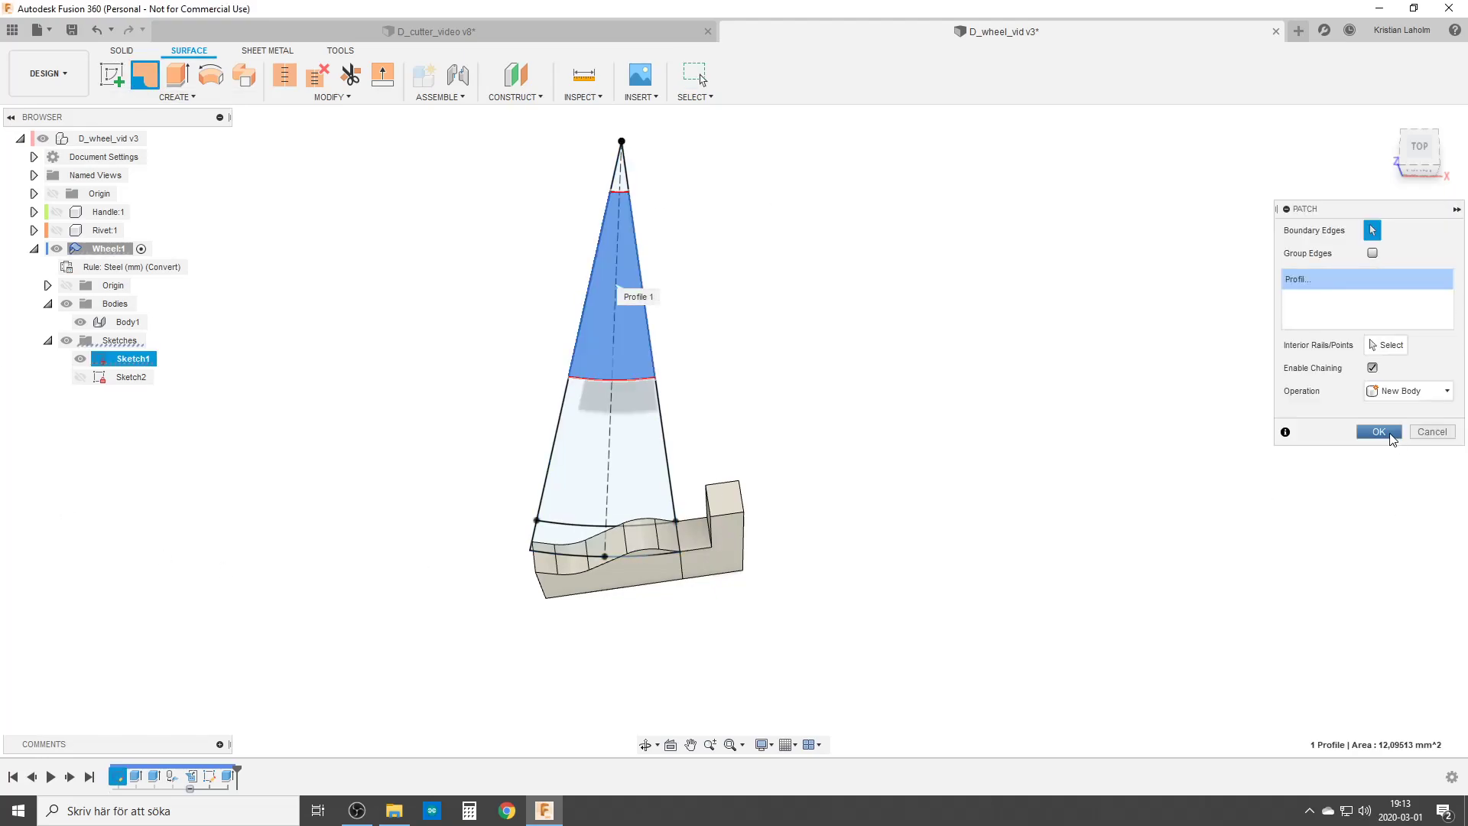
{"action": "left_click", "coordinate": [1378, 431]}
{"action": "middle_click_drag", "start_coordinate": [739, 633], "coordinate": [686, 615], "text": "shift"}
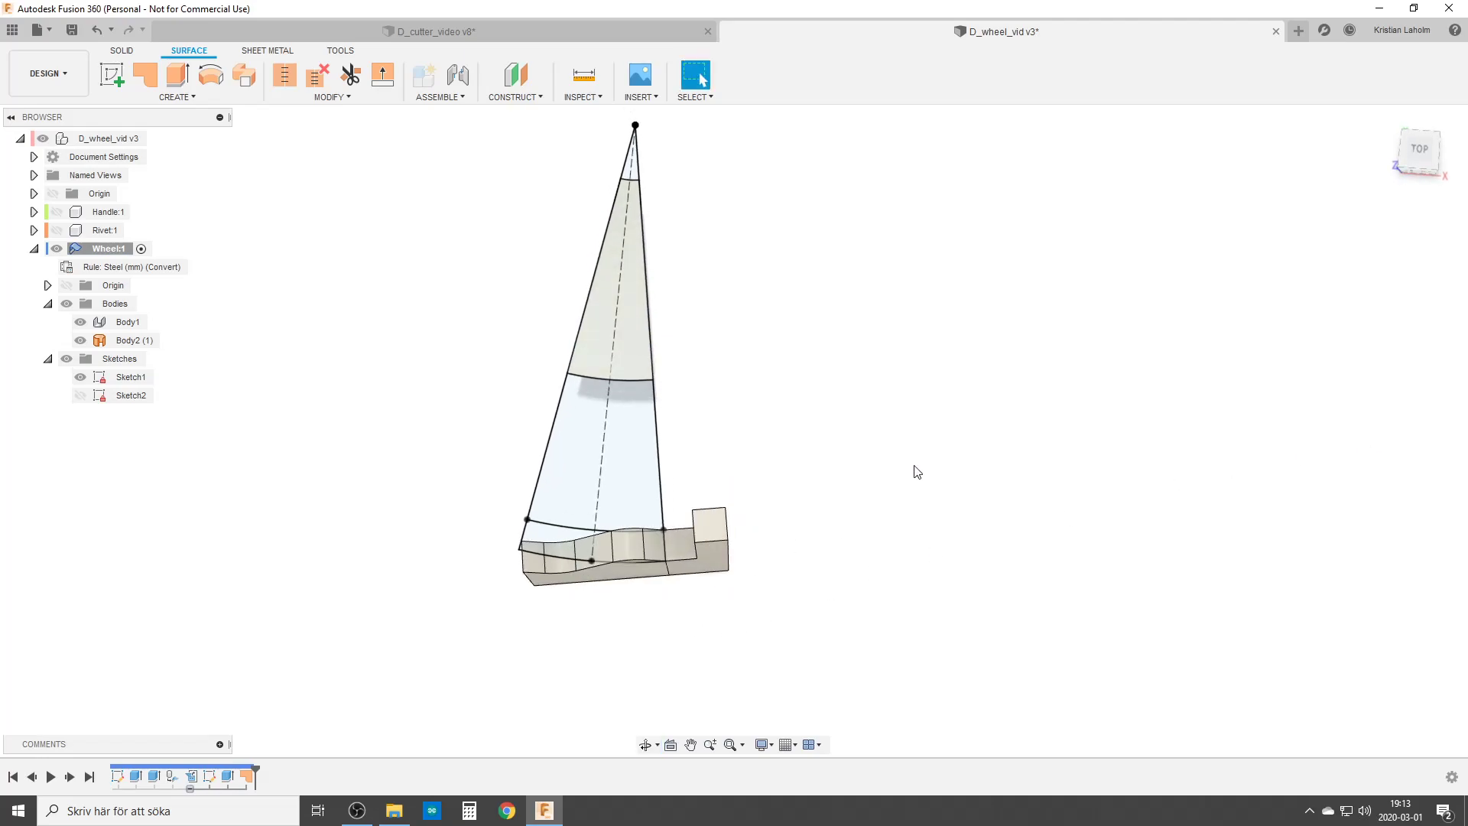
{"action": "key", "text": "ctrl+z"}
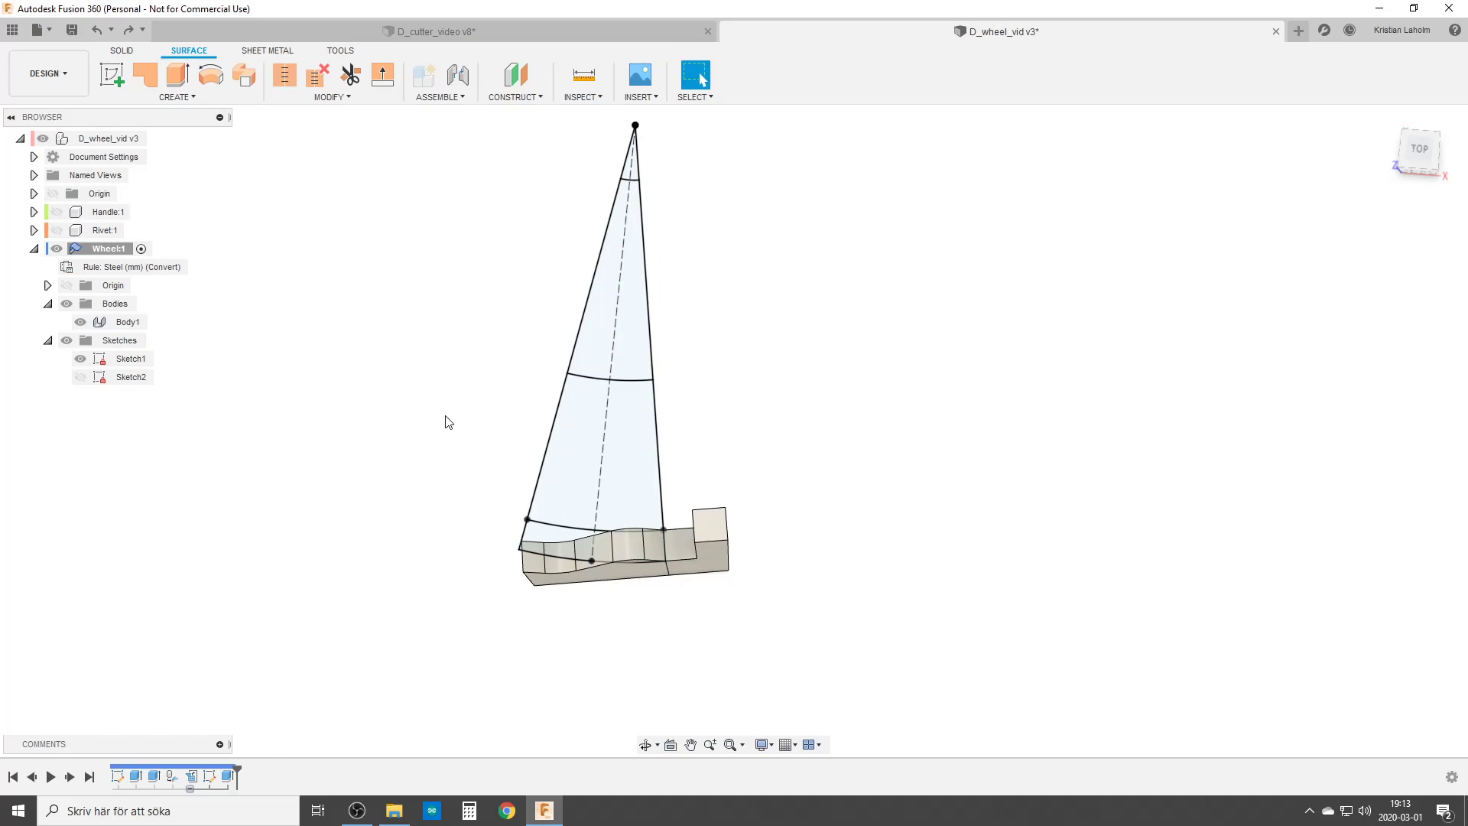
Refold the Wheel's unfolded sheet-metal rim segment with the Refold command.
{"action": "key", "text": "s"}
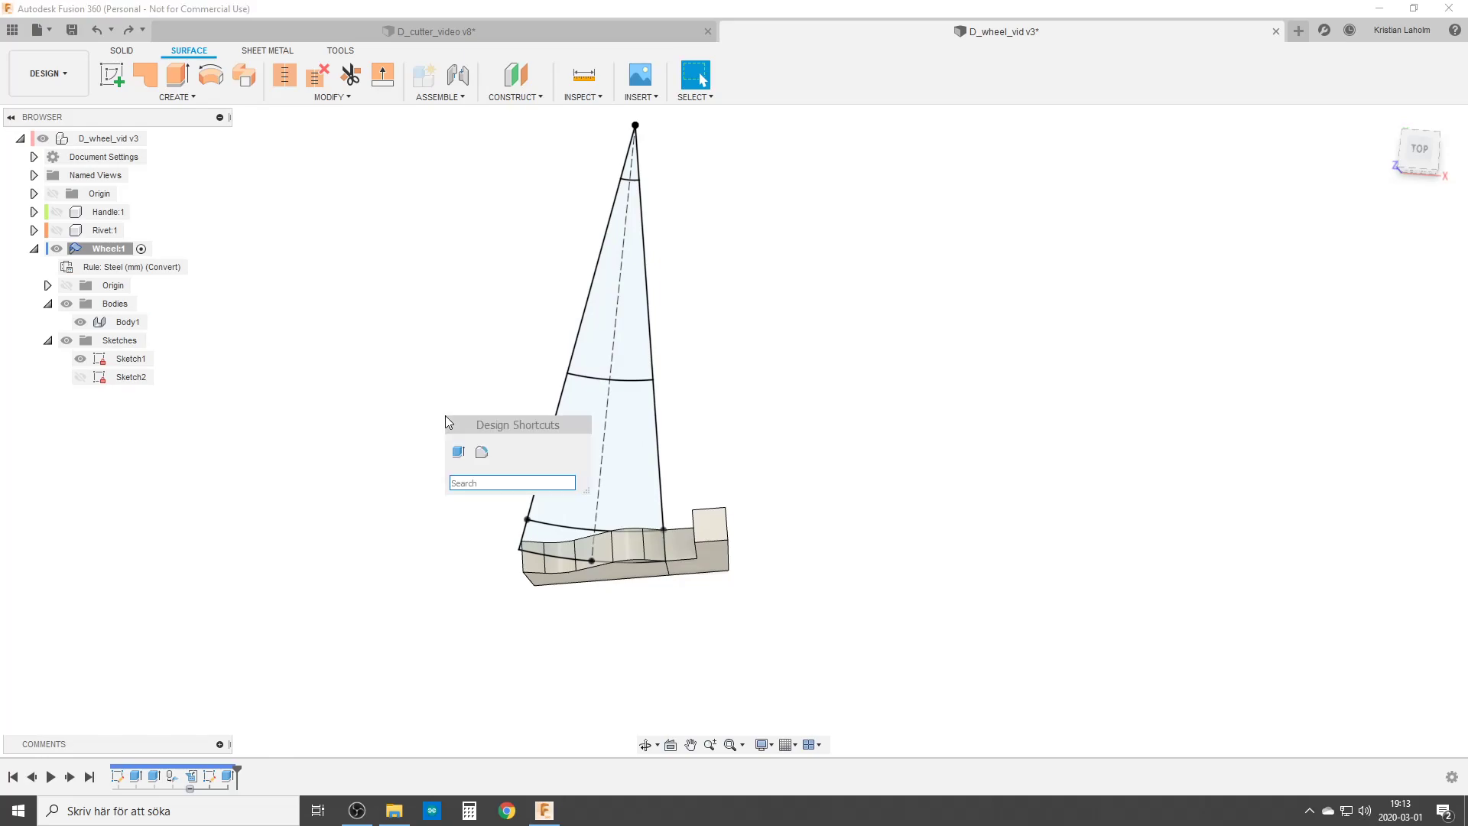
{"action": "type", "text": "refol"}
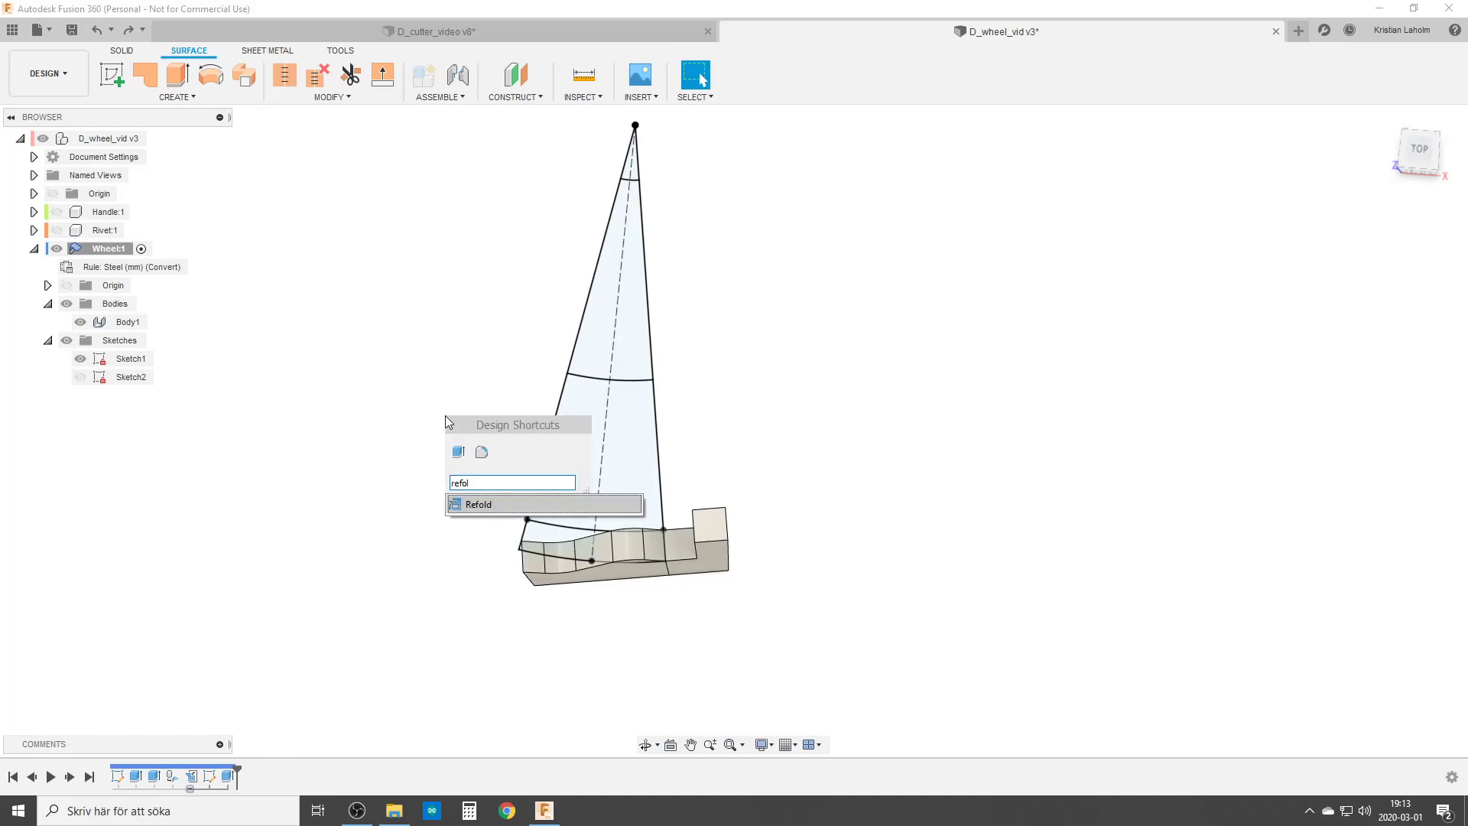
{"action": "left_click", "coordinate": [476, 505]}
{"action": "left_click", "coordinate": [456, 480]}
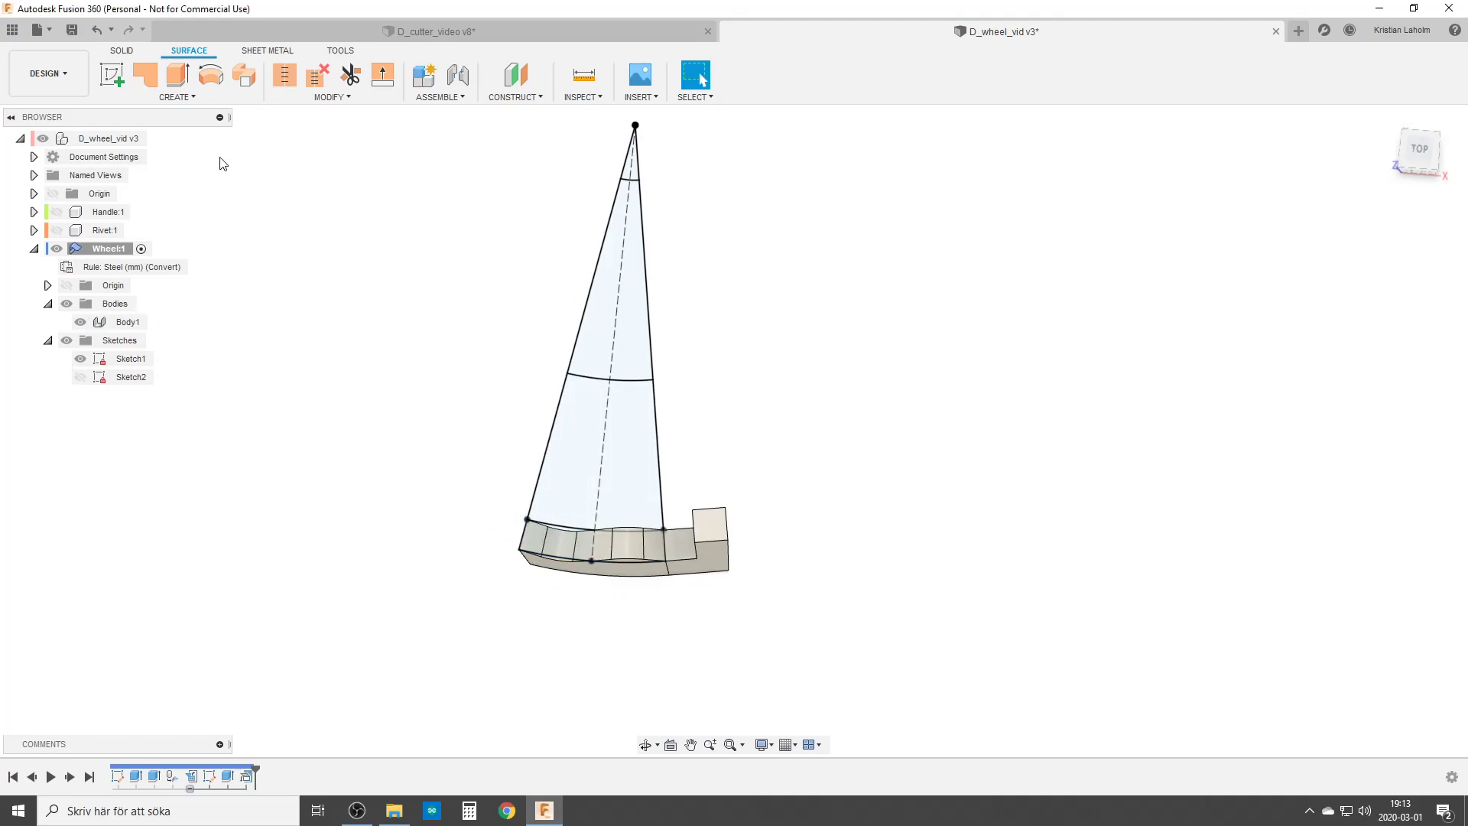
Patch the Sketch1 profile between the two arcs nearest the apex as a new body and hide Sketch1.
{"action": "left_click", "coordinate": [144, 74]}
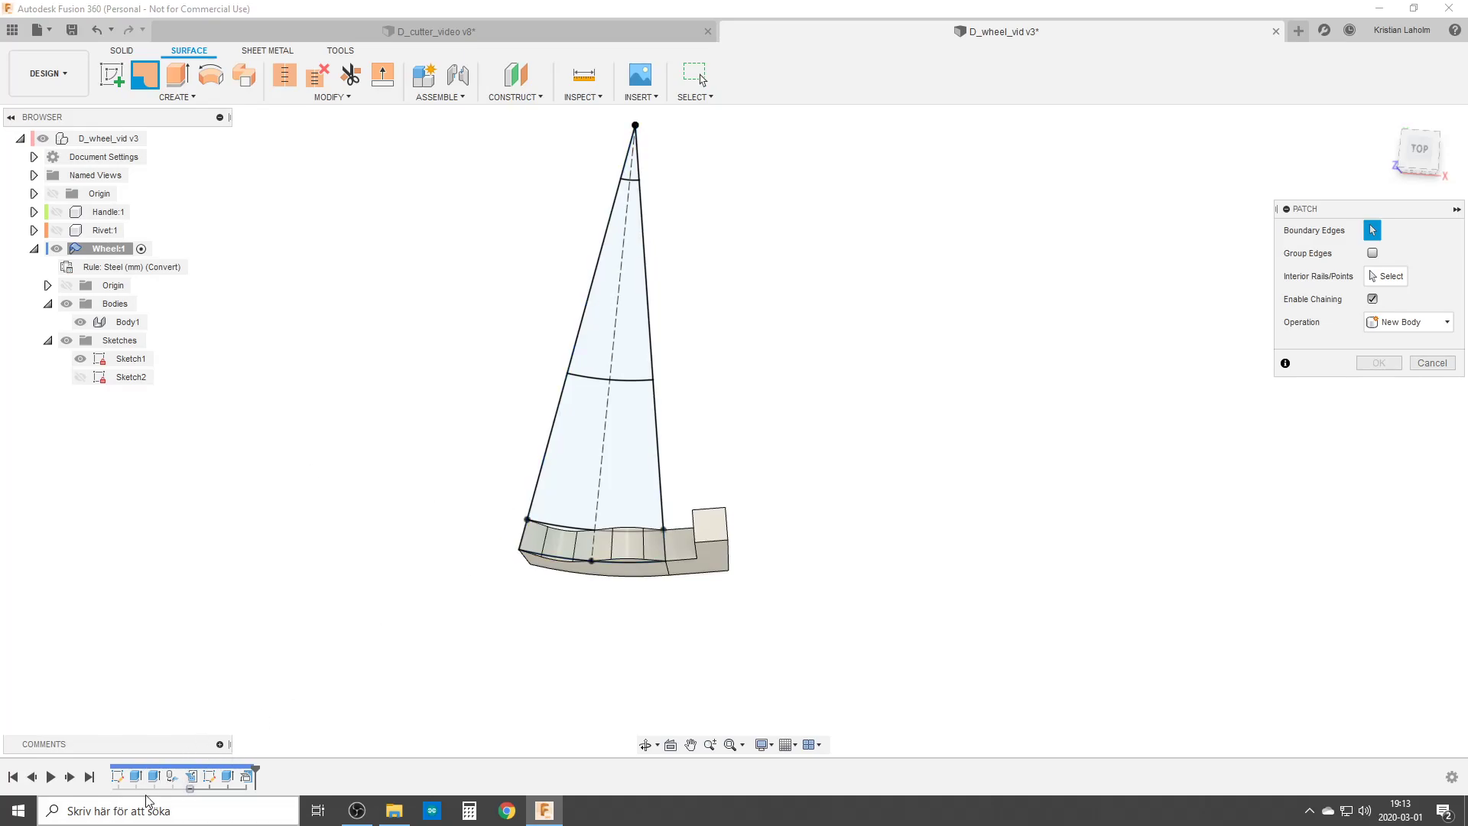
{"action": "left_click", "coordinate": [636, 310]}
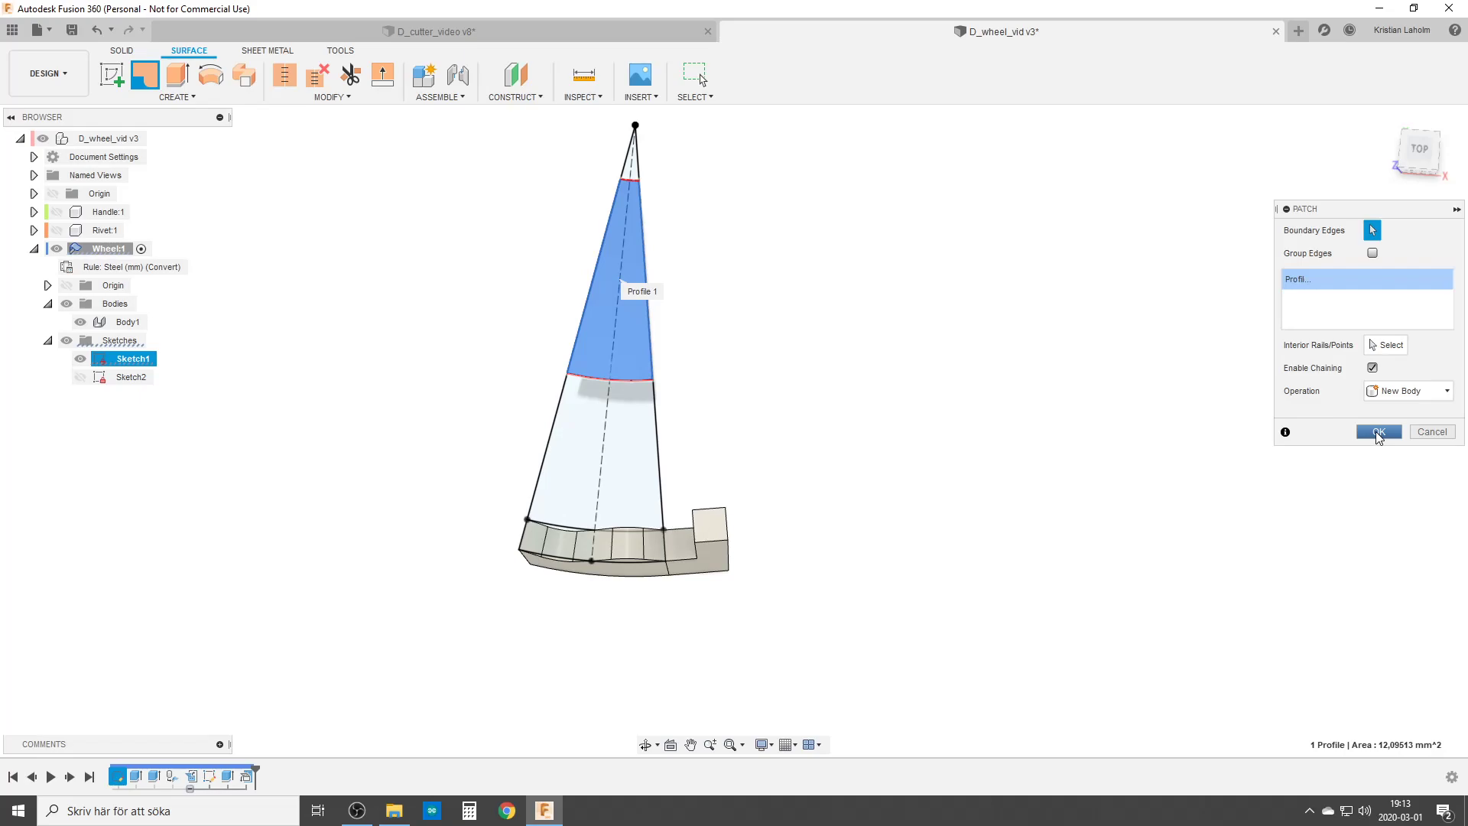
{"action": "left_click", "coordinate": [1378, 433]}
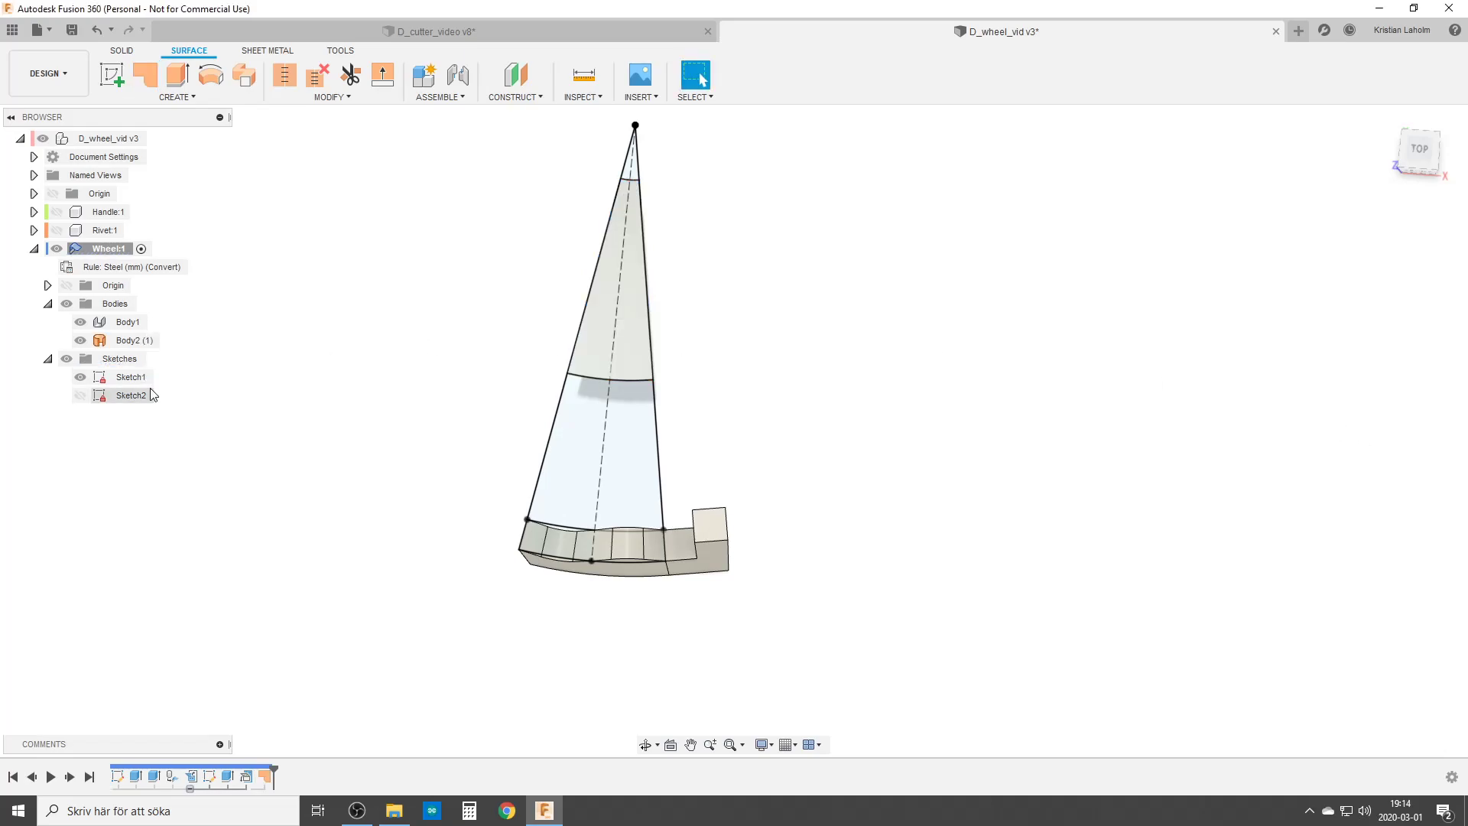
{"action": "left_click", "coordinate": [190, 788]}
{"action": "left_click", "coordinate": [189, 788]}
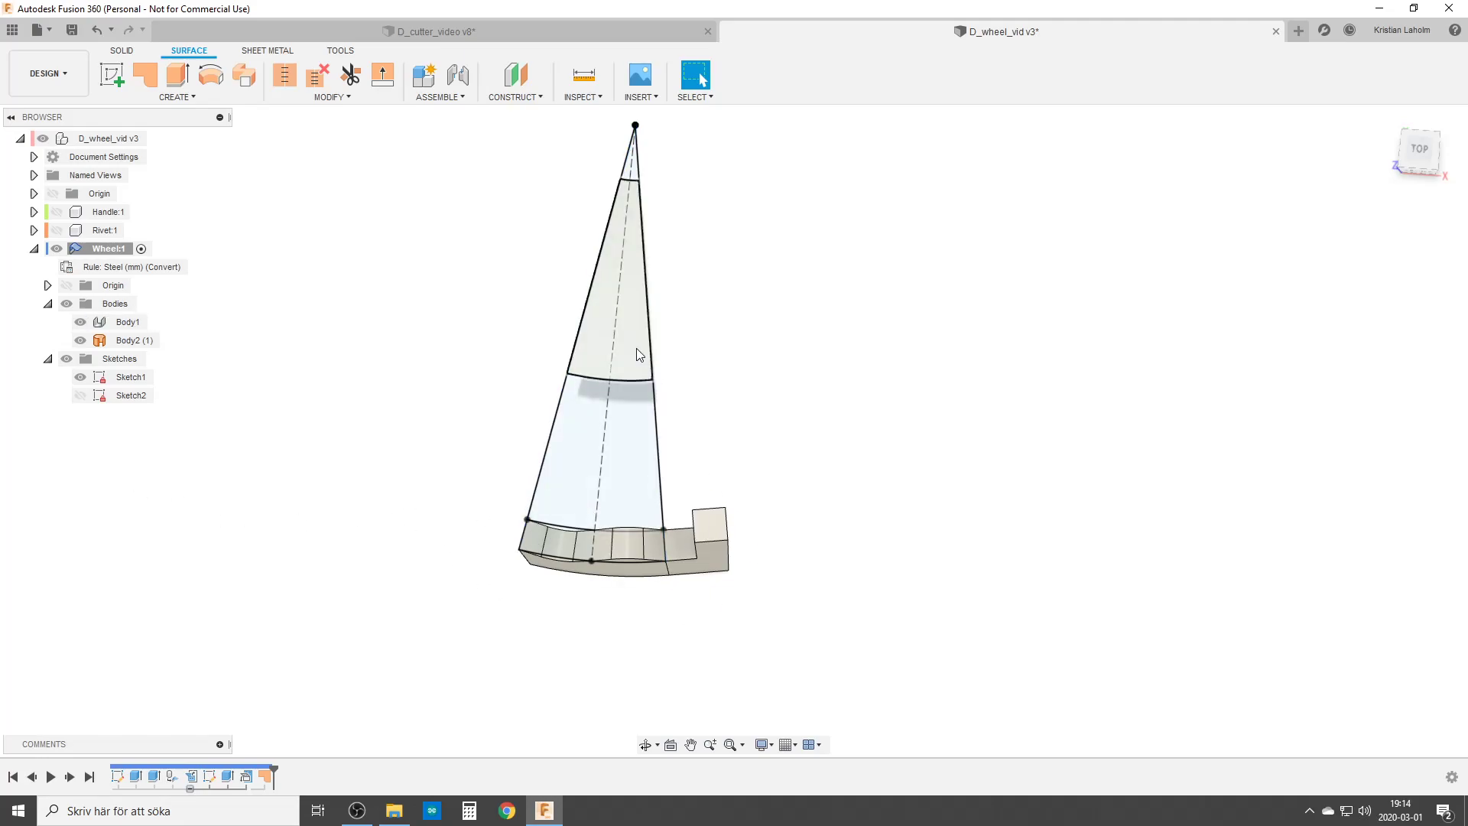
{"action": "left_click", "coordinate": [79, 379]}
Set up a surface Loft as a new body from the rim's front wavy edge to the patch's outer arc edge, and inspect its preview.
{"action": "middle_click_drag", "start_coordinate": [451, 627], "coordinate": [455, 589], "text": "shift"}
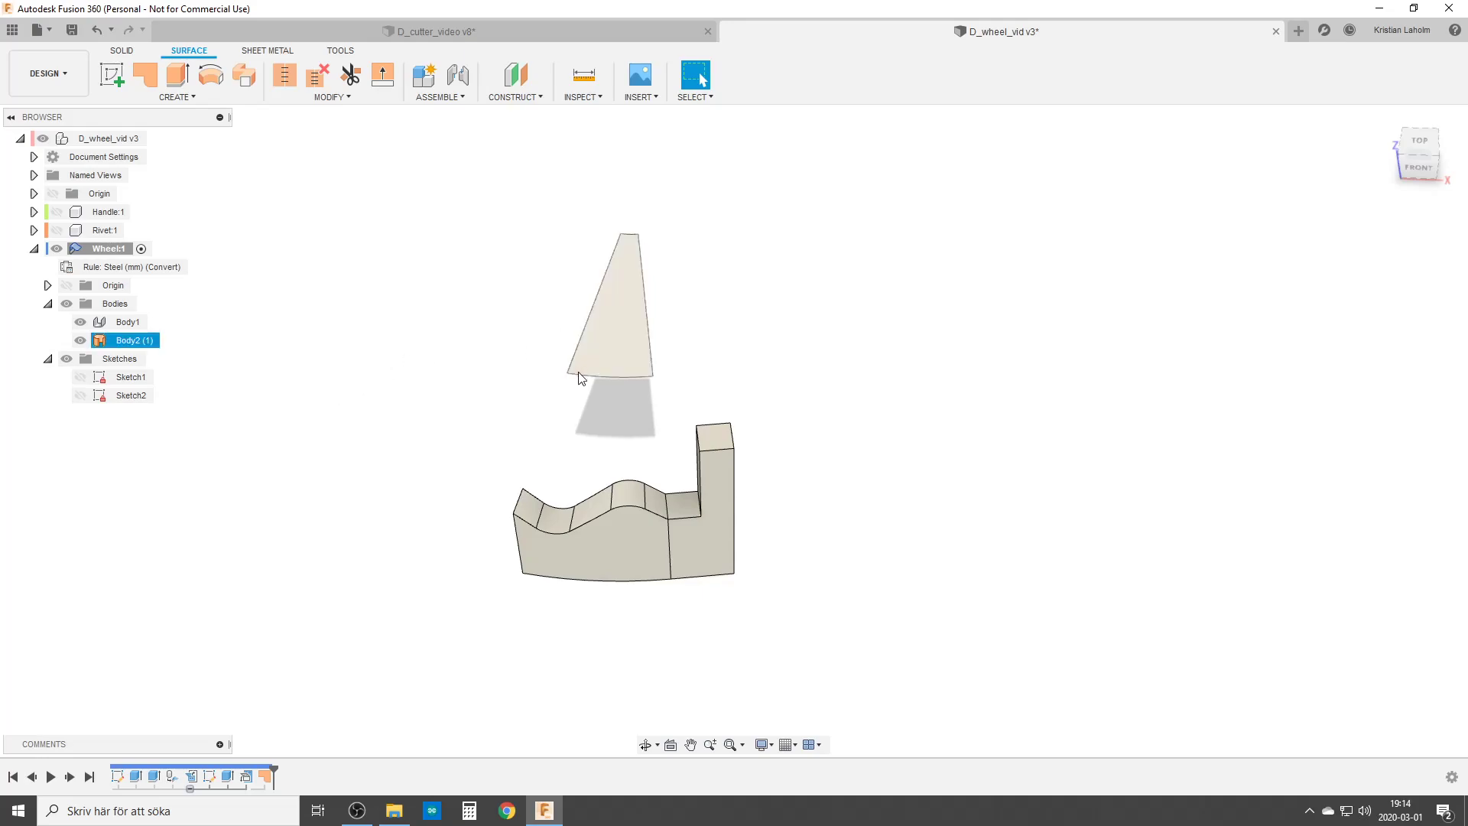
{"action": "type", "text": "sloft"}
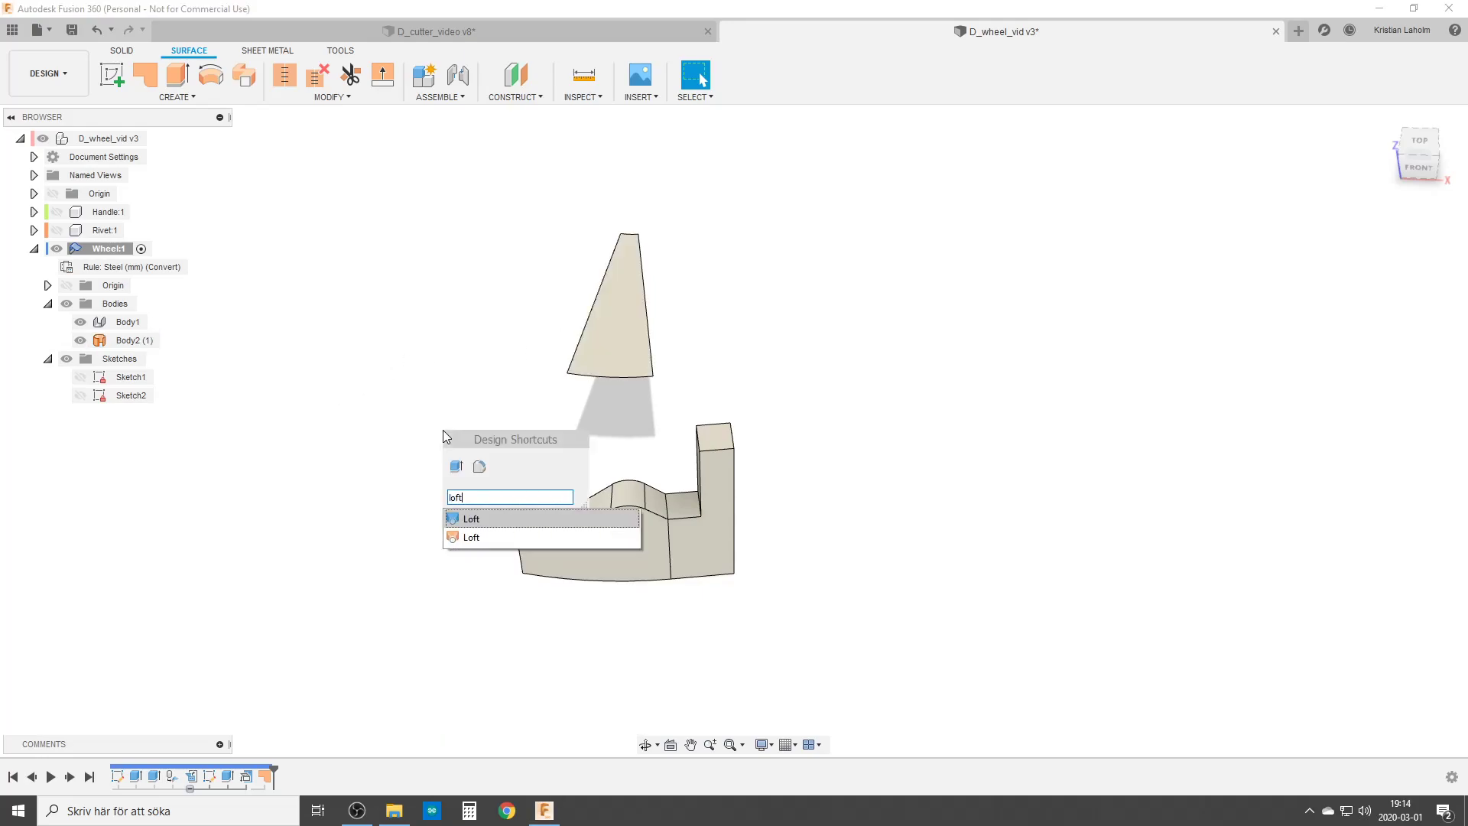
{"action": "left_click", "coordinate": [480, 536]}
{"action": "scroll", "coordinate": [489, 550], "scroll_direction": "up", "scroll_amount": 3}
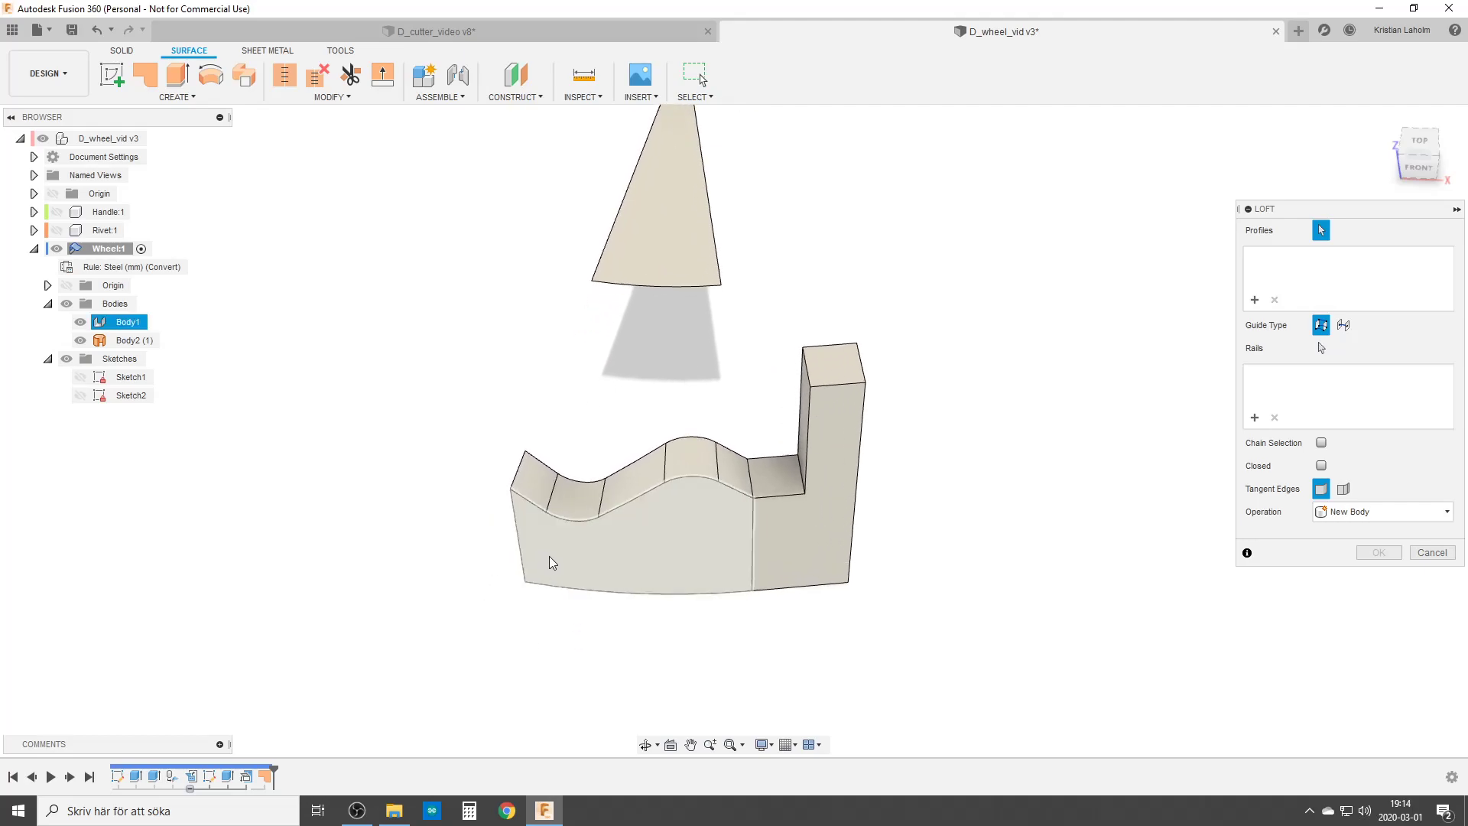
{"action": "scroll", "coordinate": [505, 597], "scroll_direction": "up", "scroll_amount": 1}
{"action": "scroll", "coordinate": [504, 597], "scroll_direction": "up", "scroll_amount": 1}
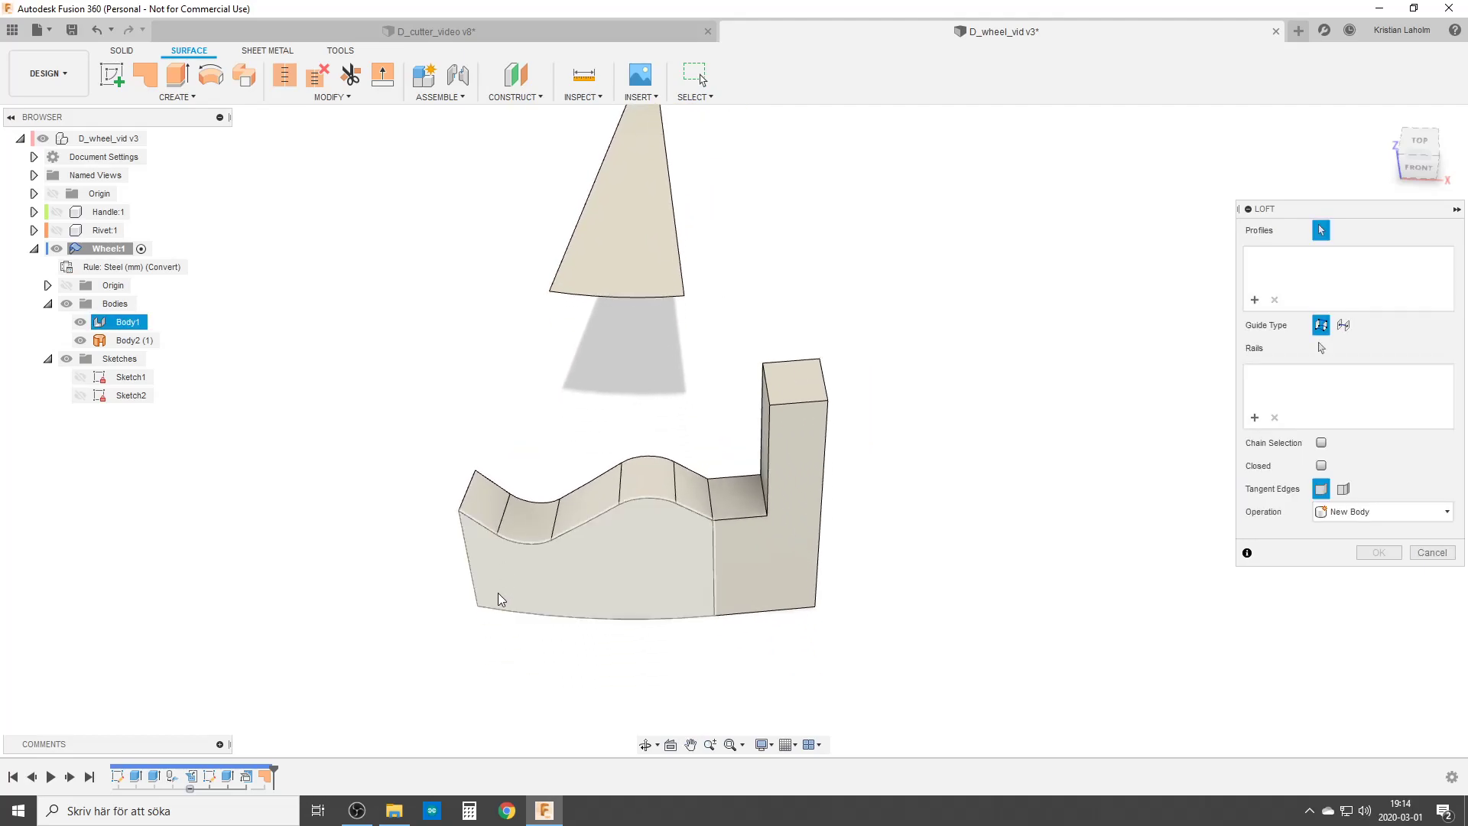
{"action": "left_click", "coordinate": [475, 524]}
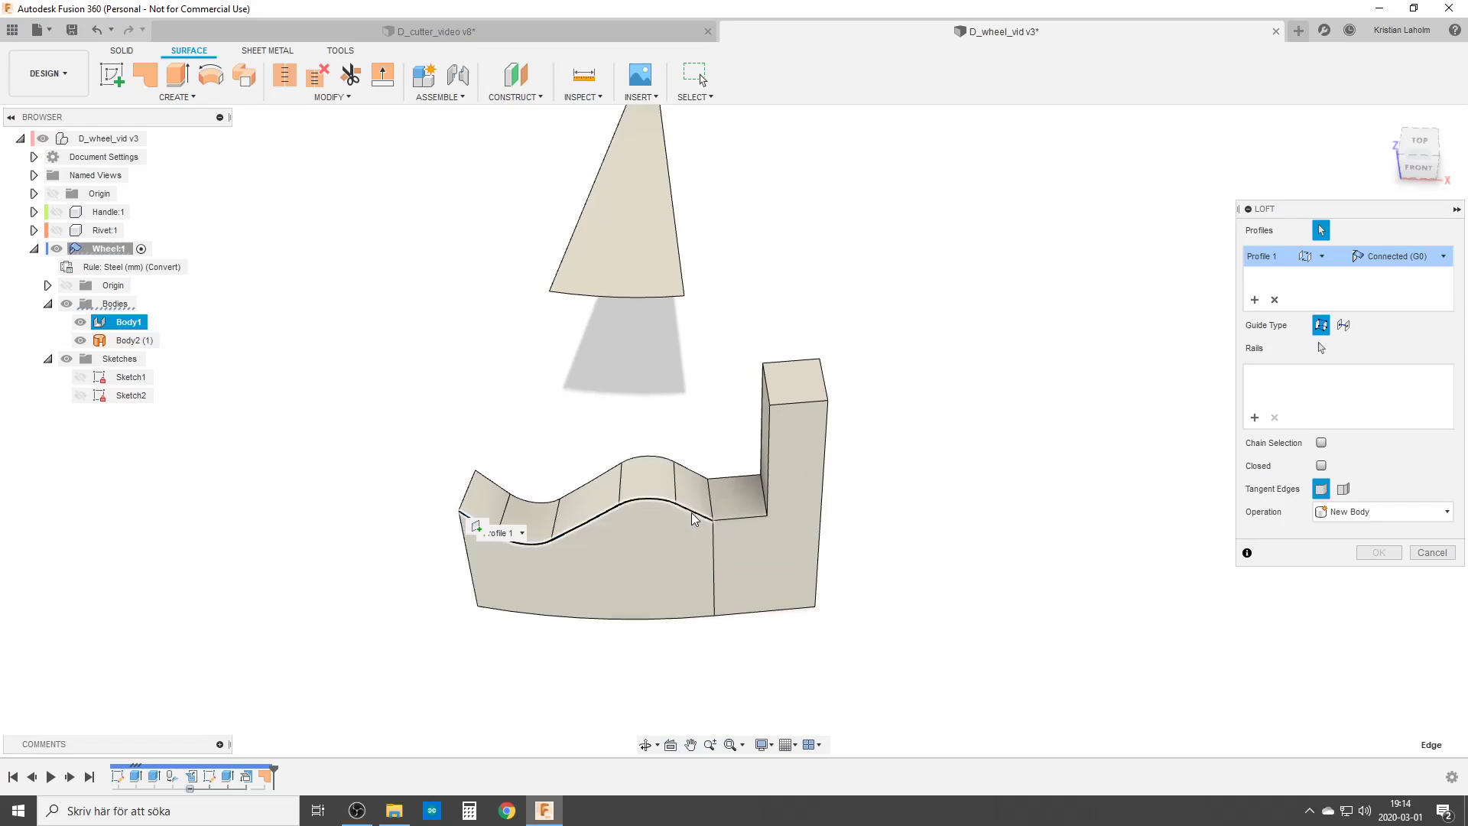
{"action": "left_click", "coordinate": [597, 297]}
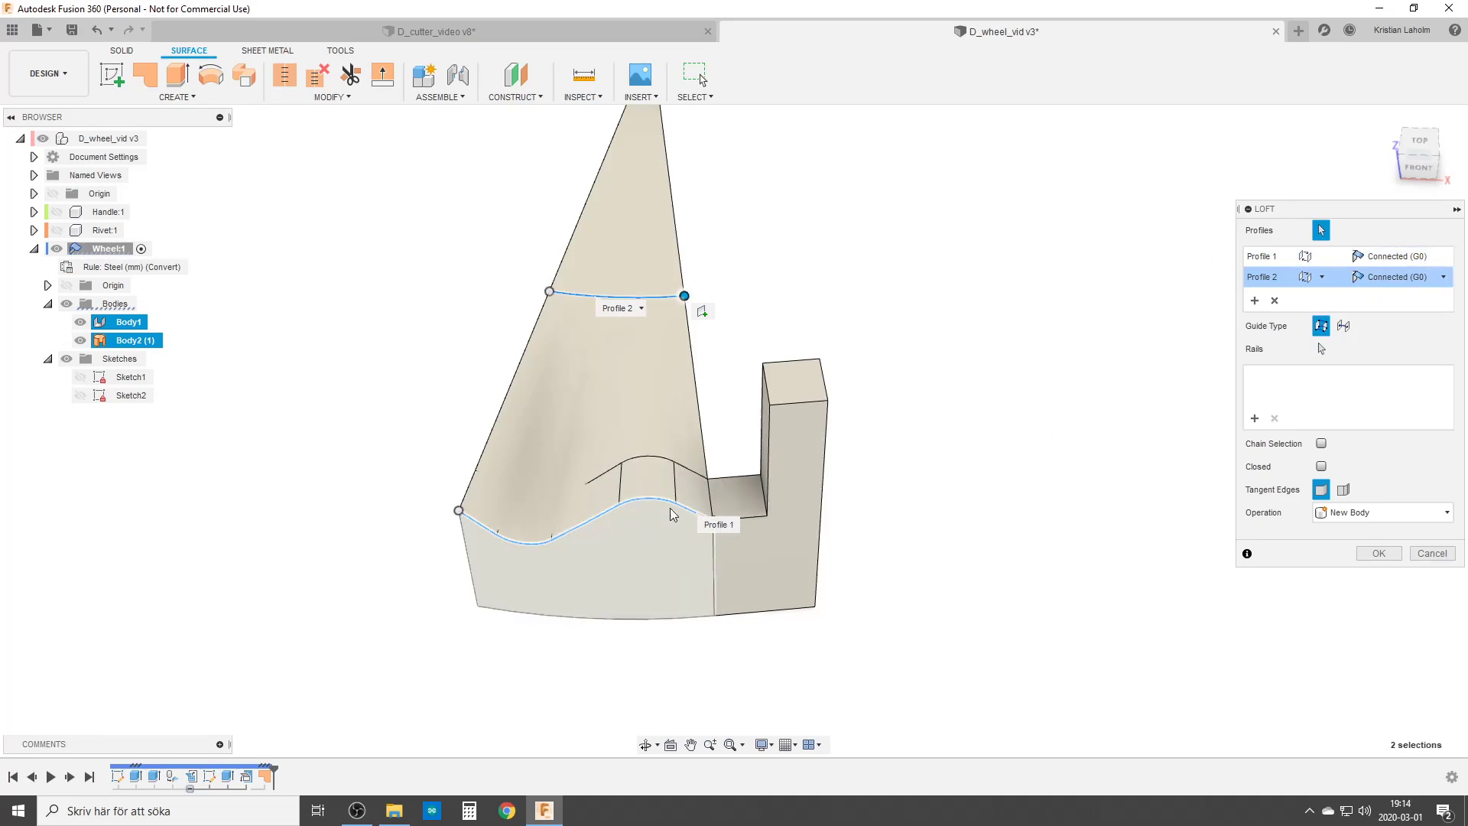
{"action": "middle_click_drag", "start_coordinate": [617, 406], "coordinate": [717, 393], "text": "shift"}
{"action": "scroll", "coordinate": [722, 380], "scroll_direction": "up", "scroll_amount": 3}
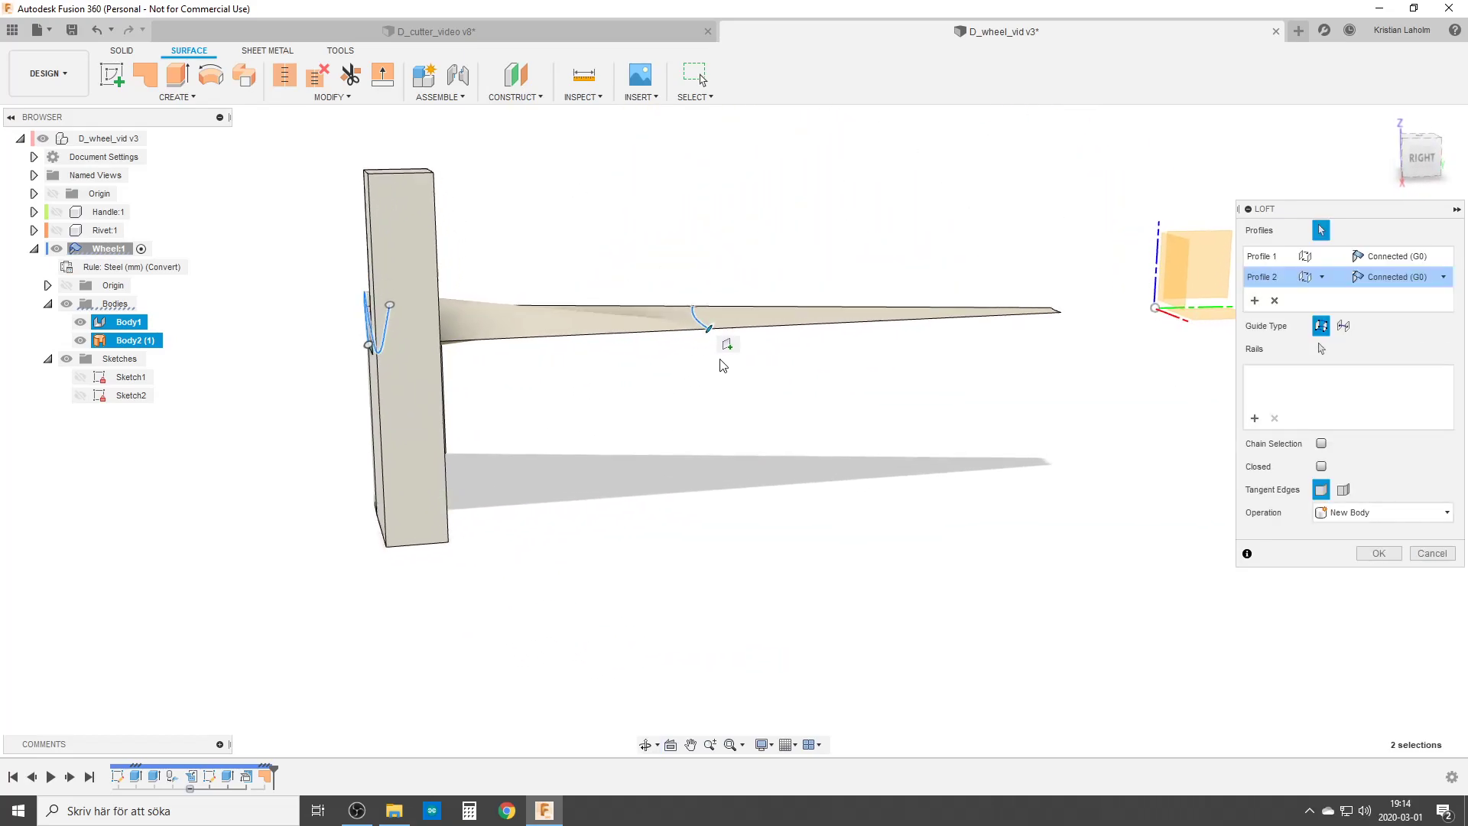